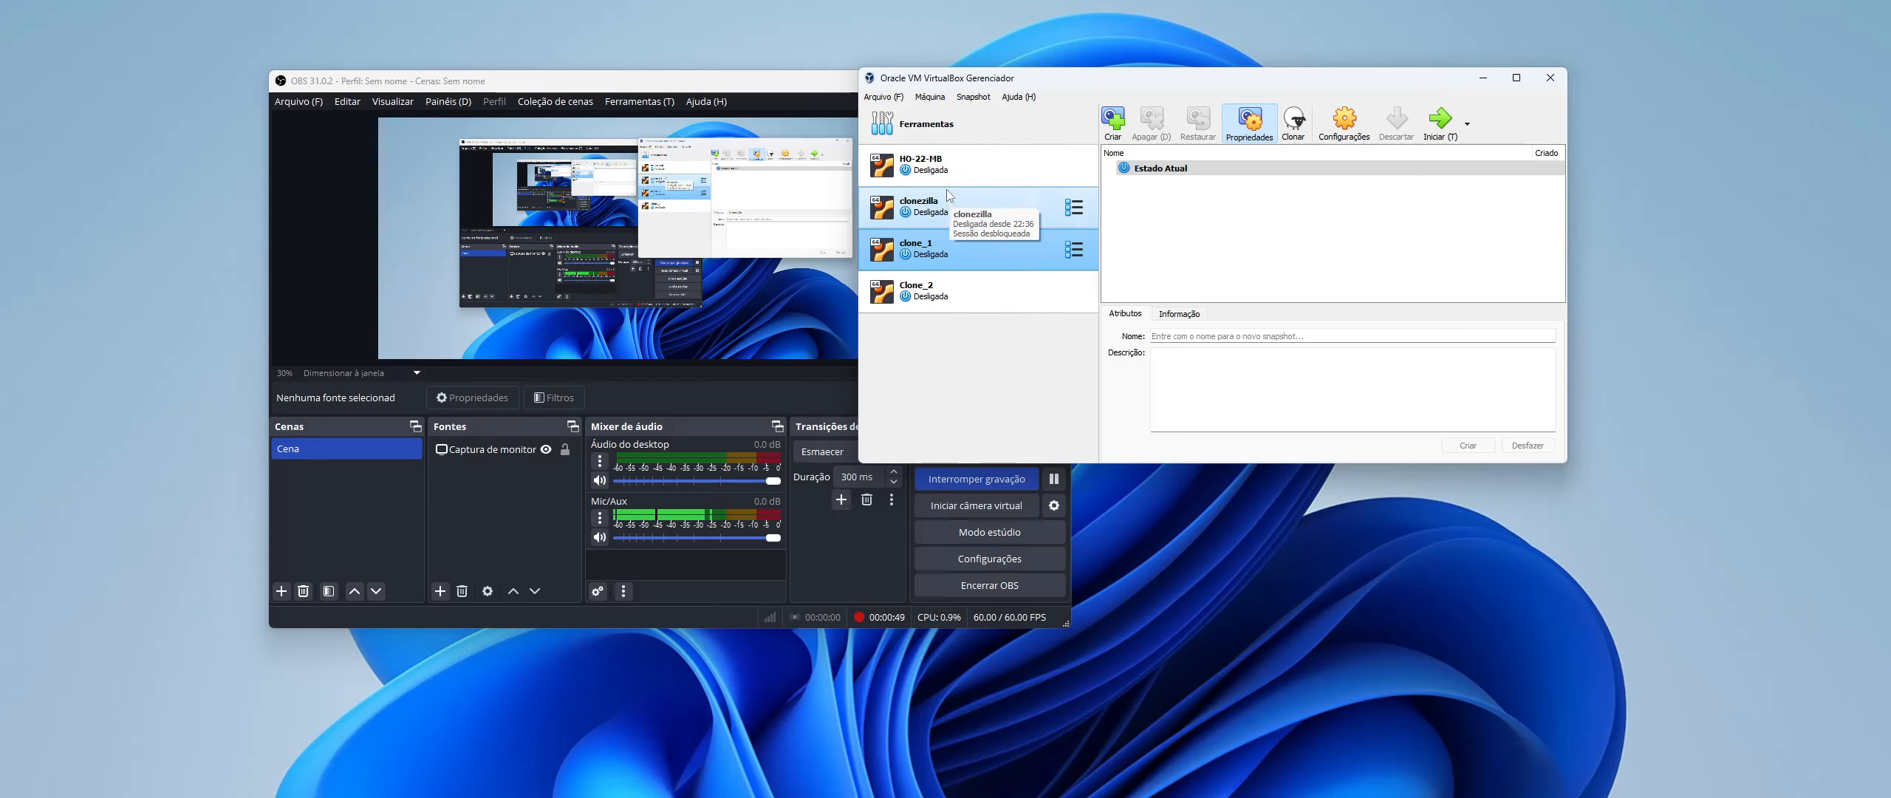
# - Load clonezilla-live-3.2.1-9-amd64.iso into the empty IDE optical drive of the clonezilla virtual machine
pyautogui.click(984, 212)
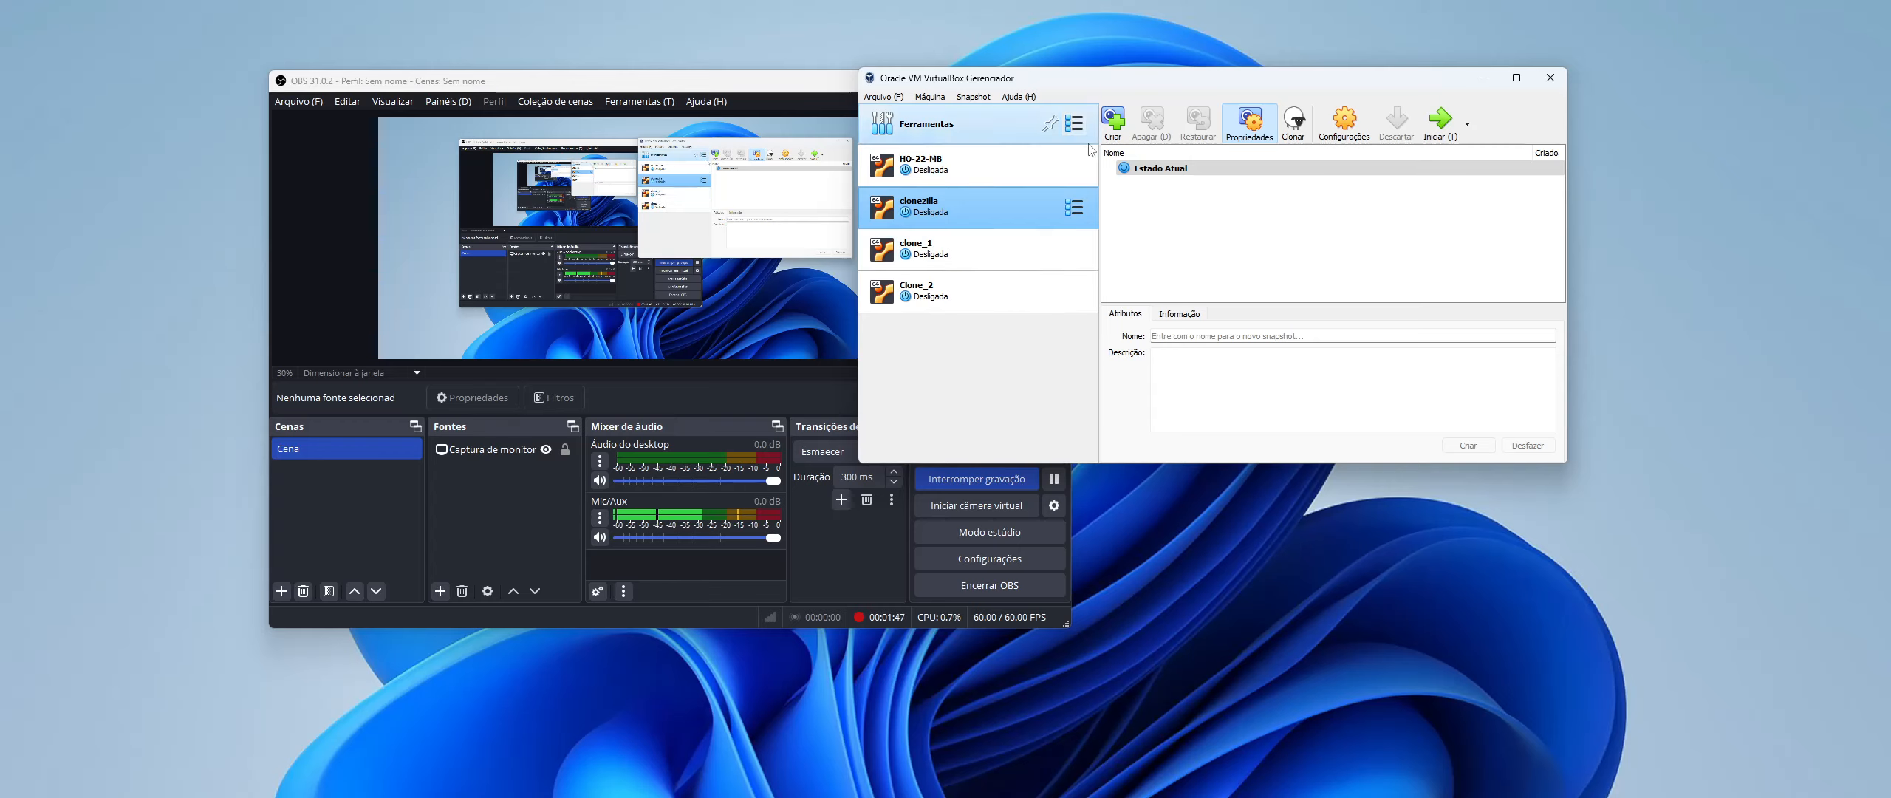
pyautogui.click(1344, 122)
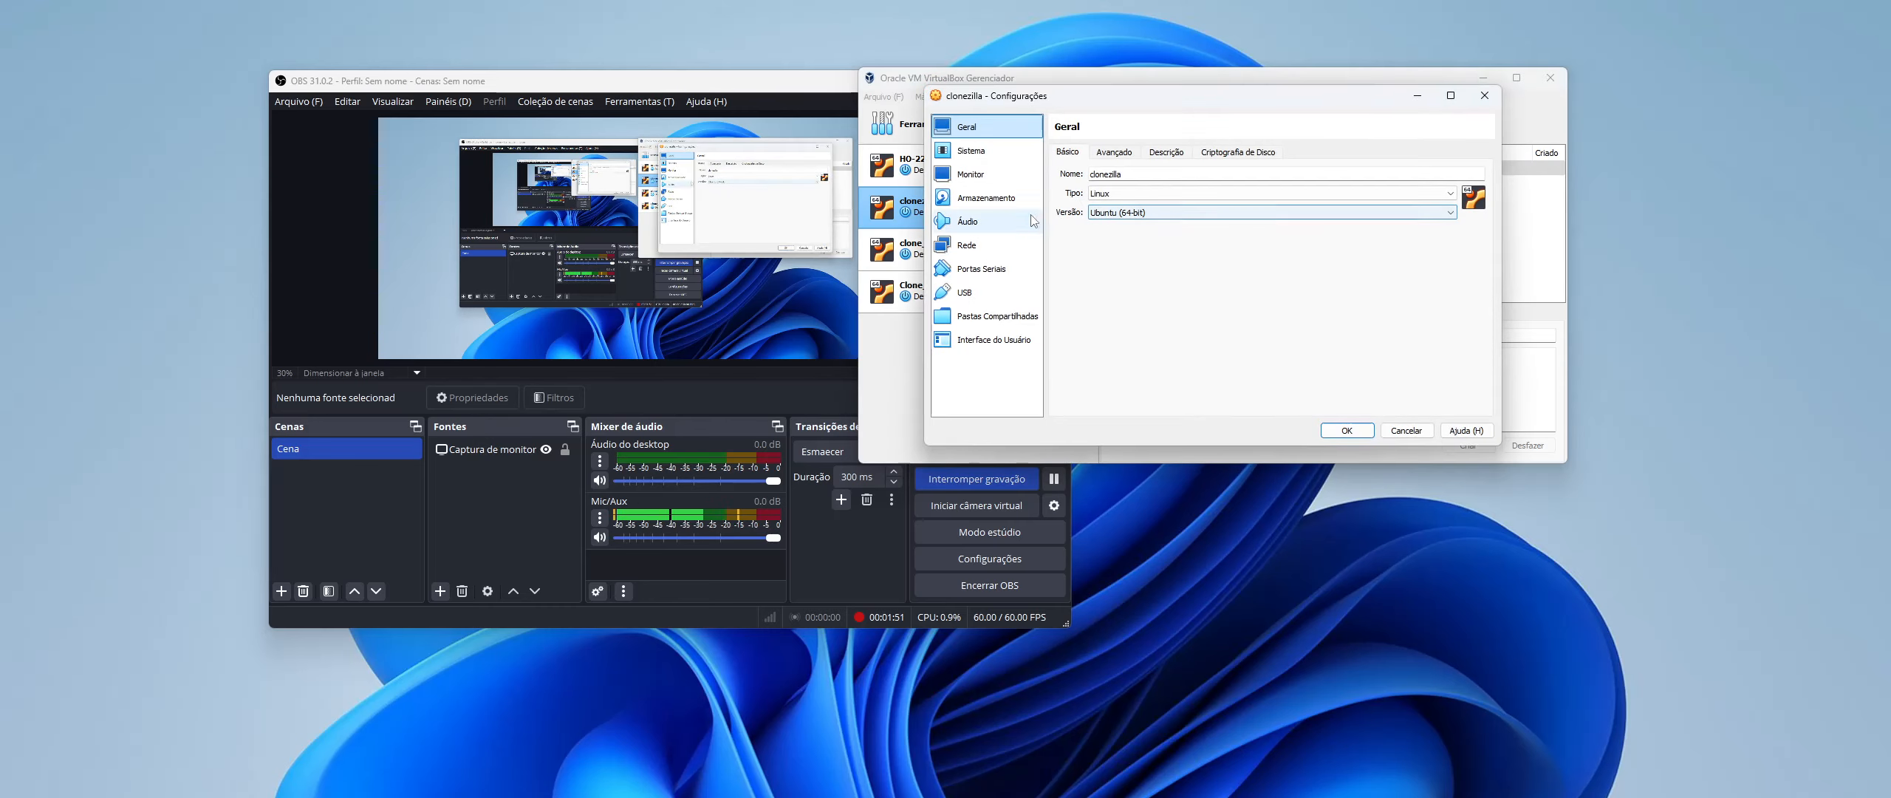
pyautogui.click(1008, 198)
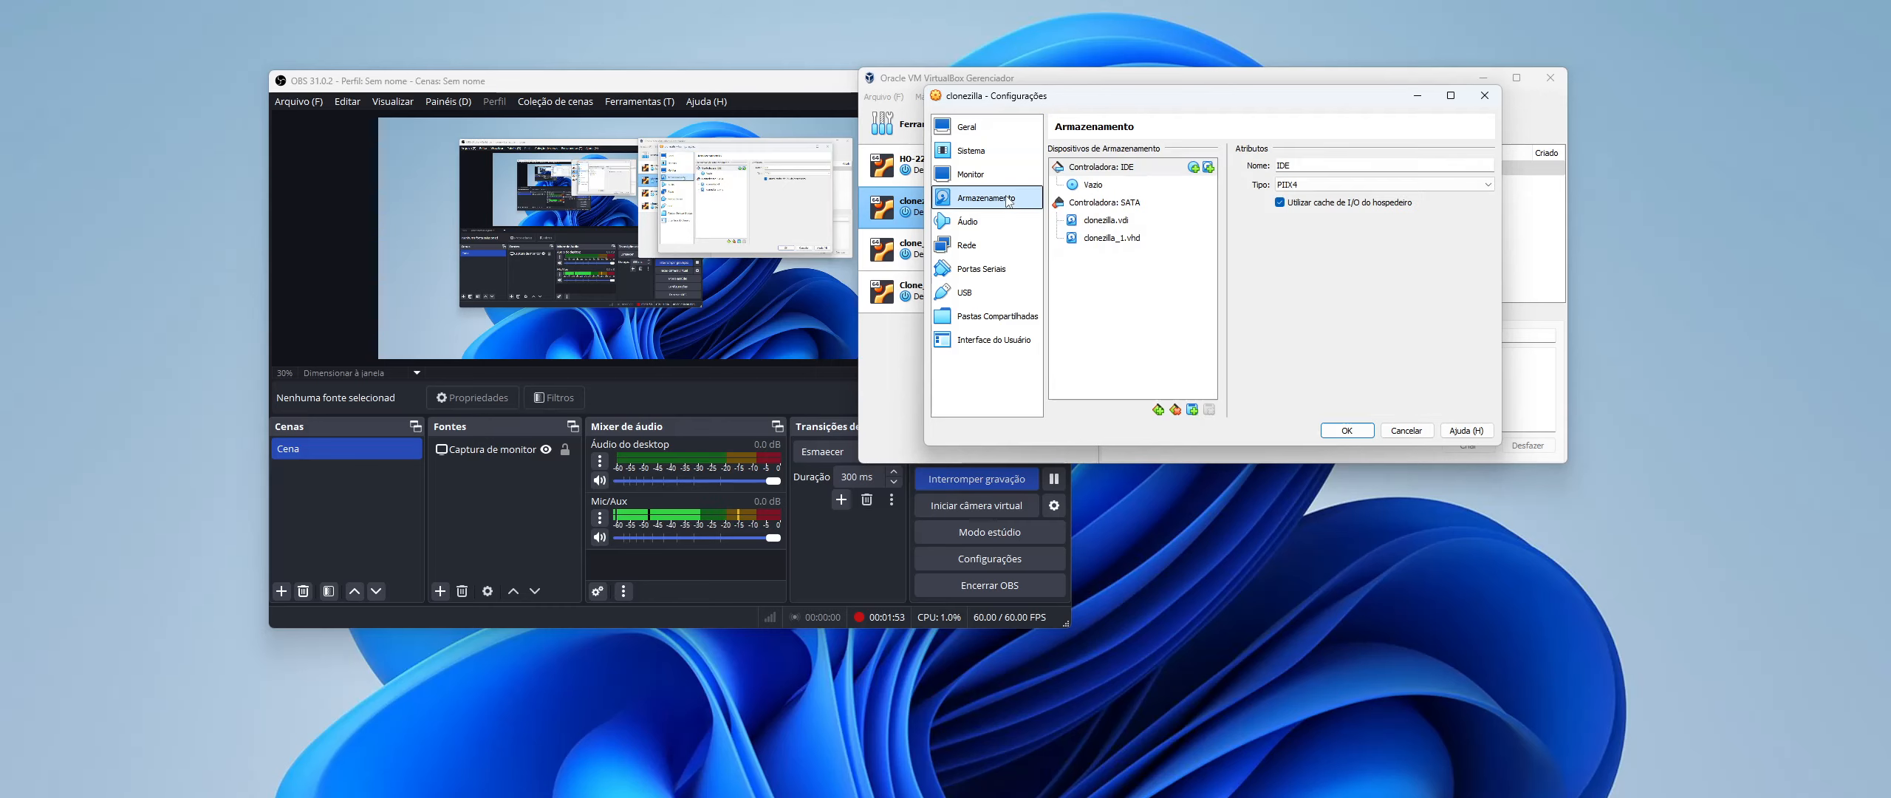
pyautogui.click(1093, 221)
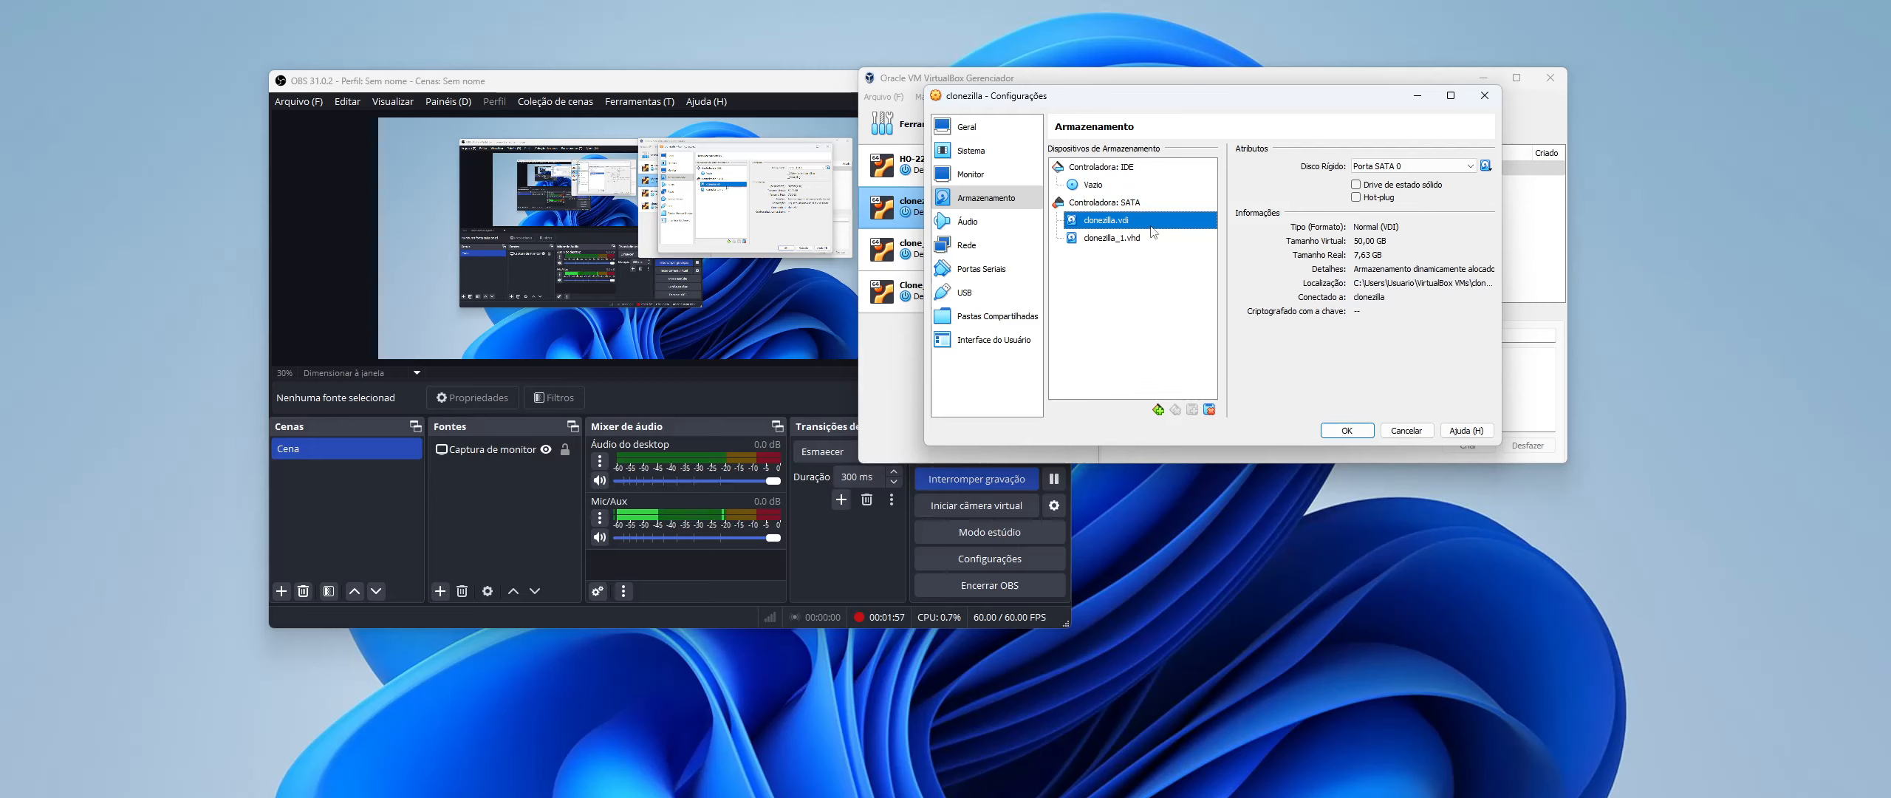
pyautogui.click(1130, 238)
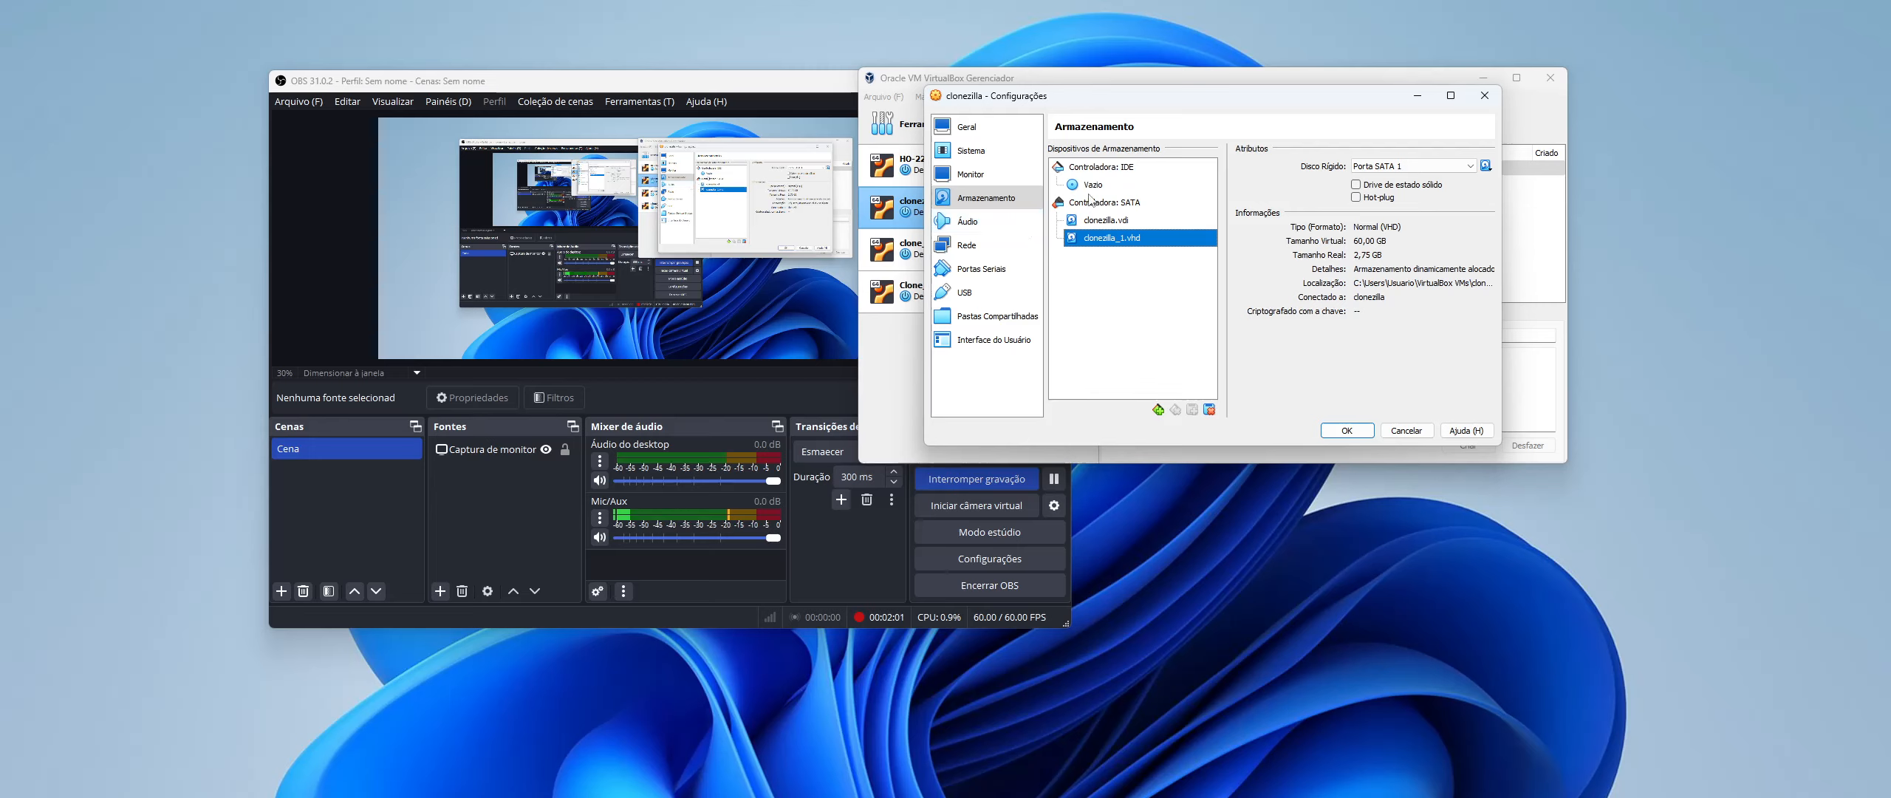
pyautogui.click(1094, 184)
pyautogui.click(1487, 165)
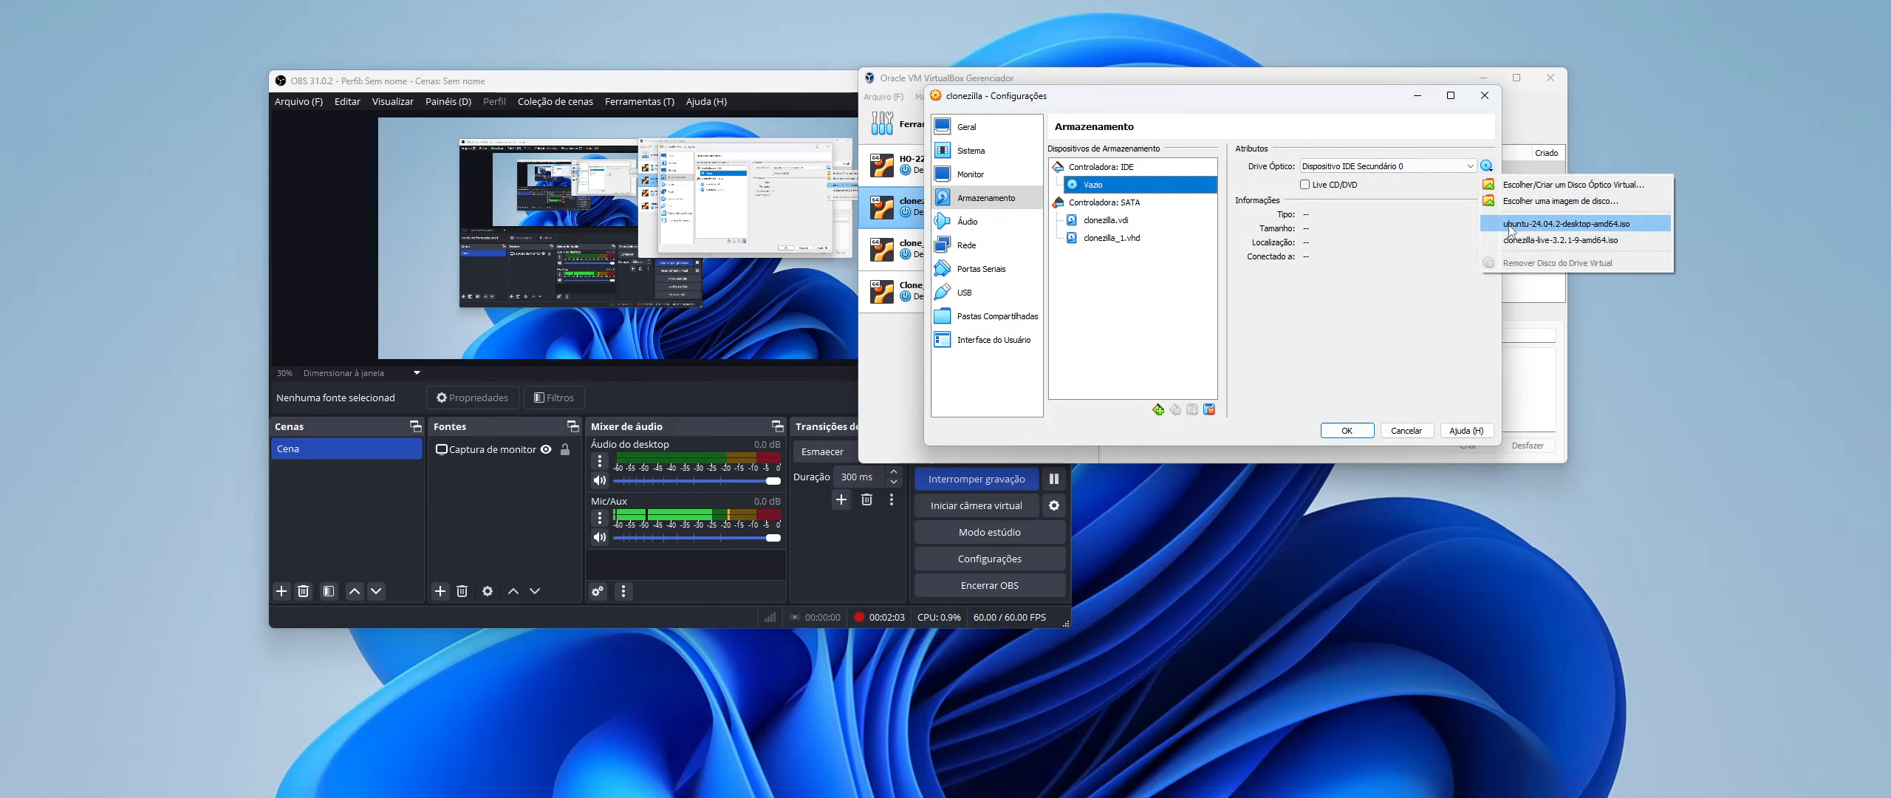
pyautogui.click(1535, 238)
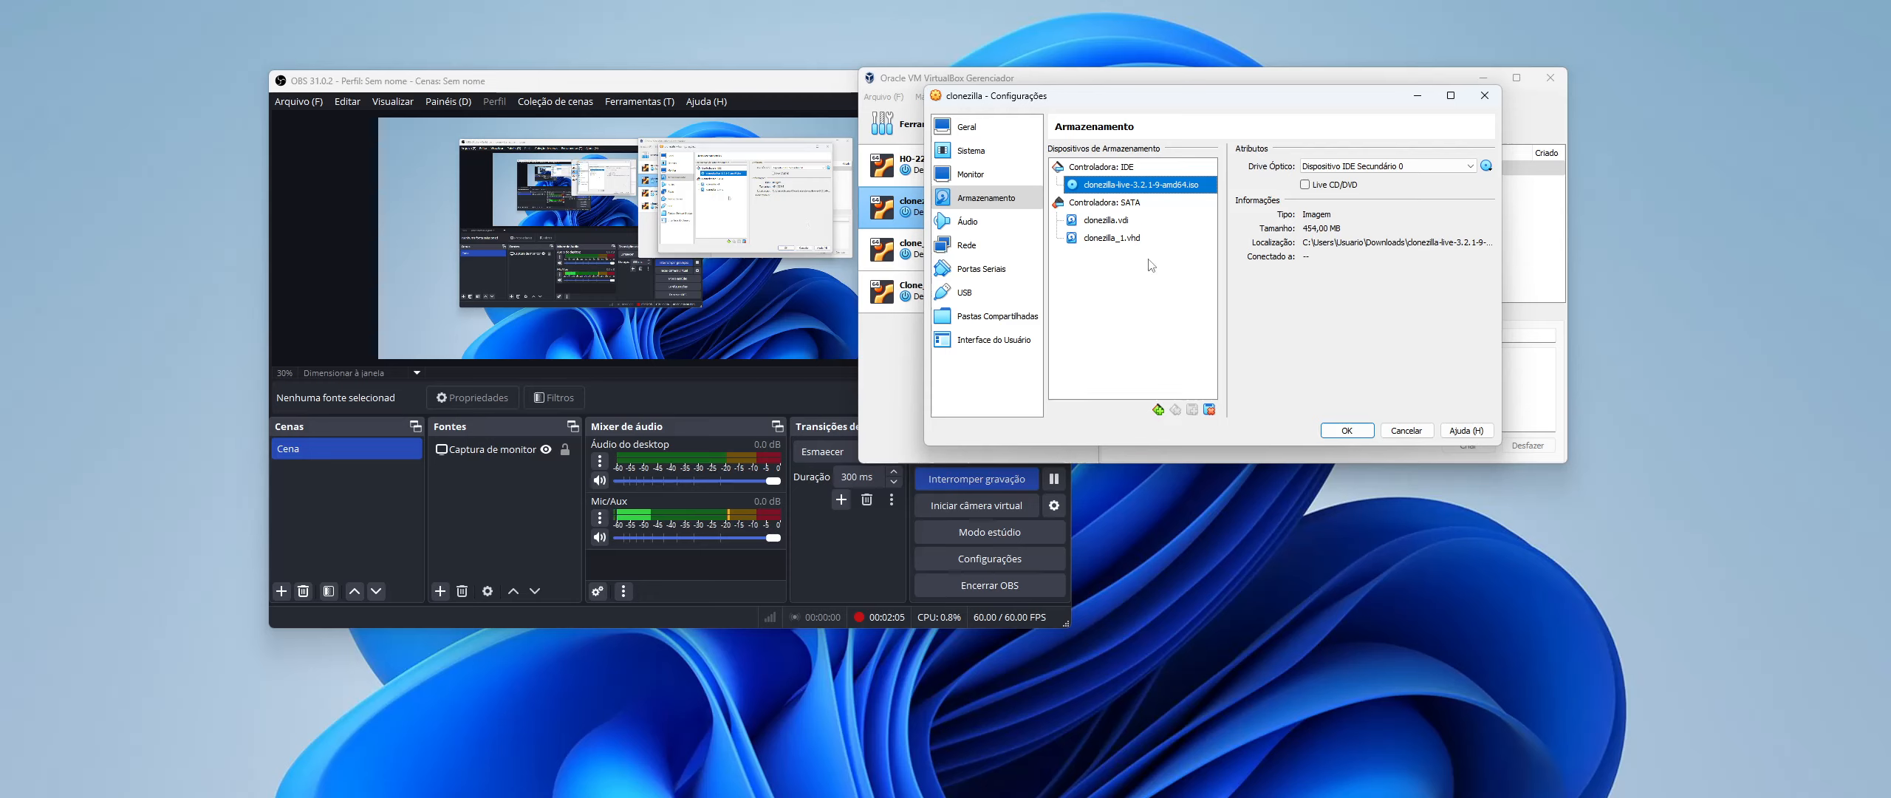
# - Attach the clonezilla machine's network Adaptador 1 to Rede Interna and save its settings
pyautogui.click(971, 150)
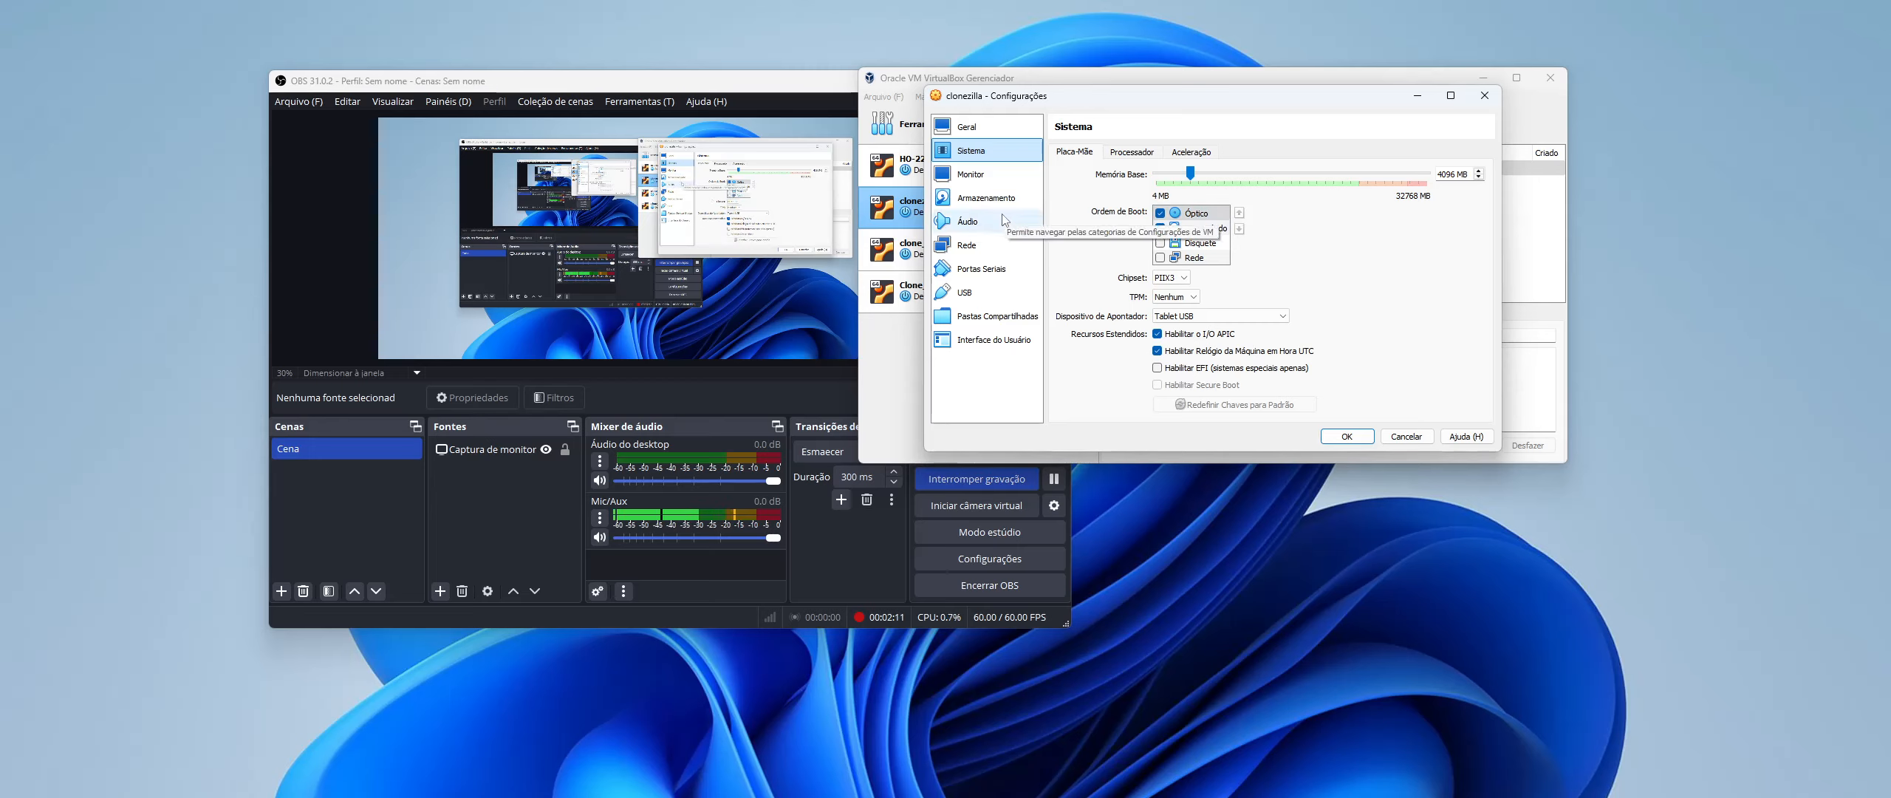
pyautogui.click(1014, 245)
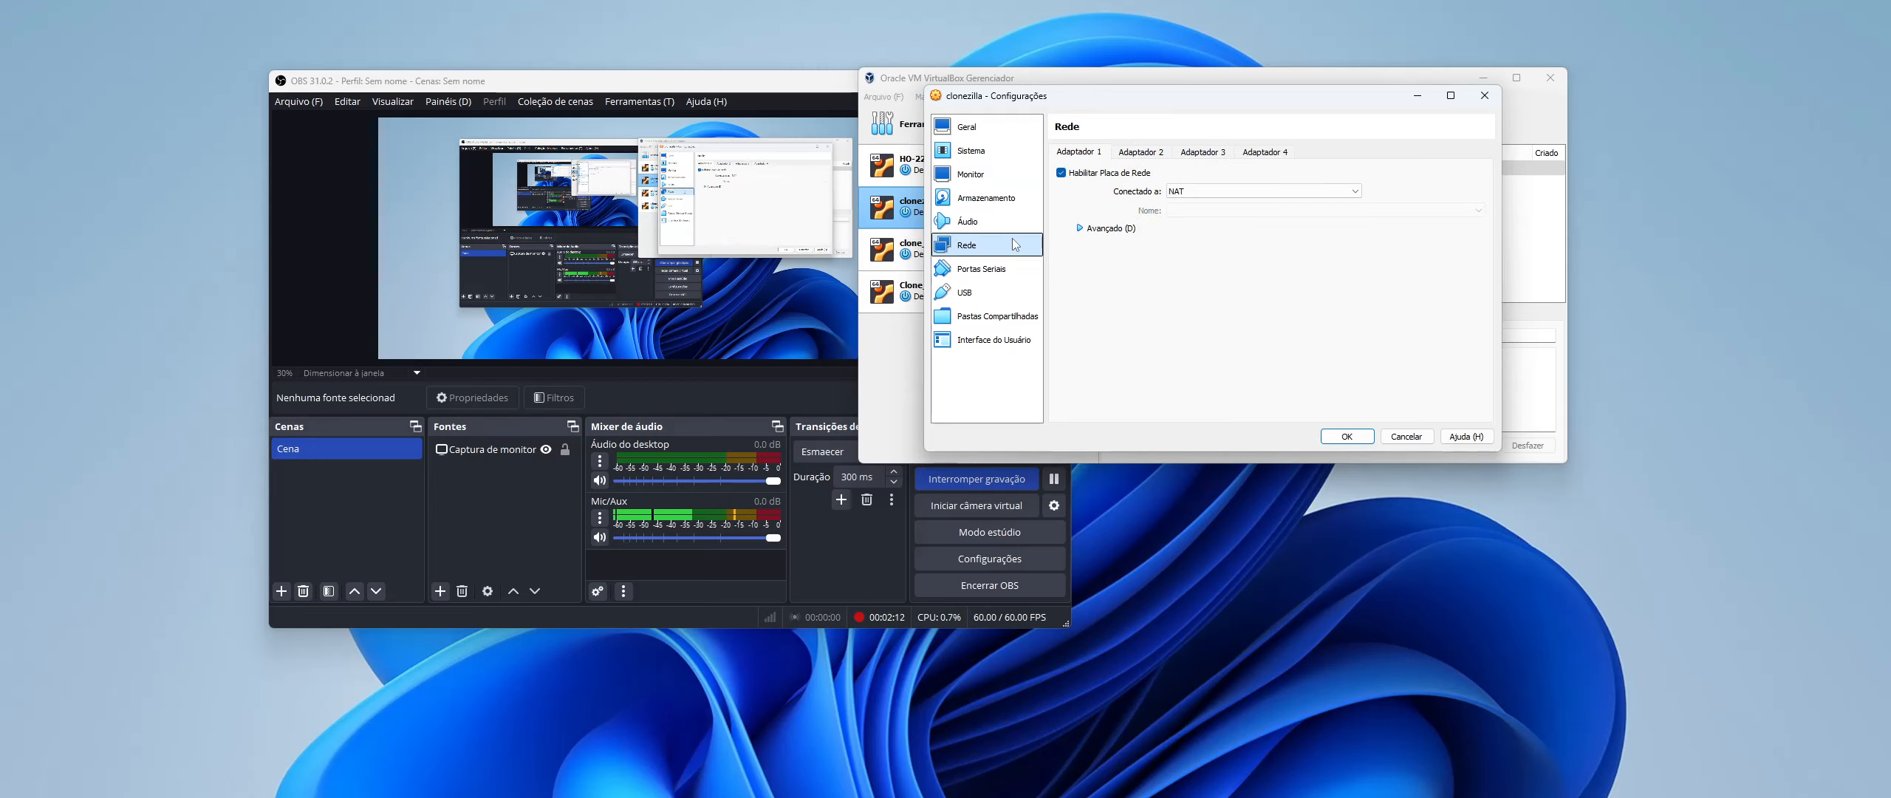
pyautogui.click(1209, 194)
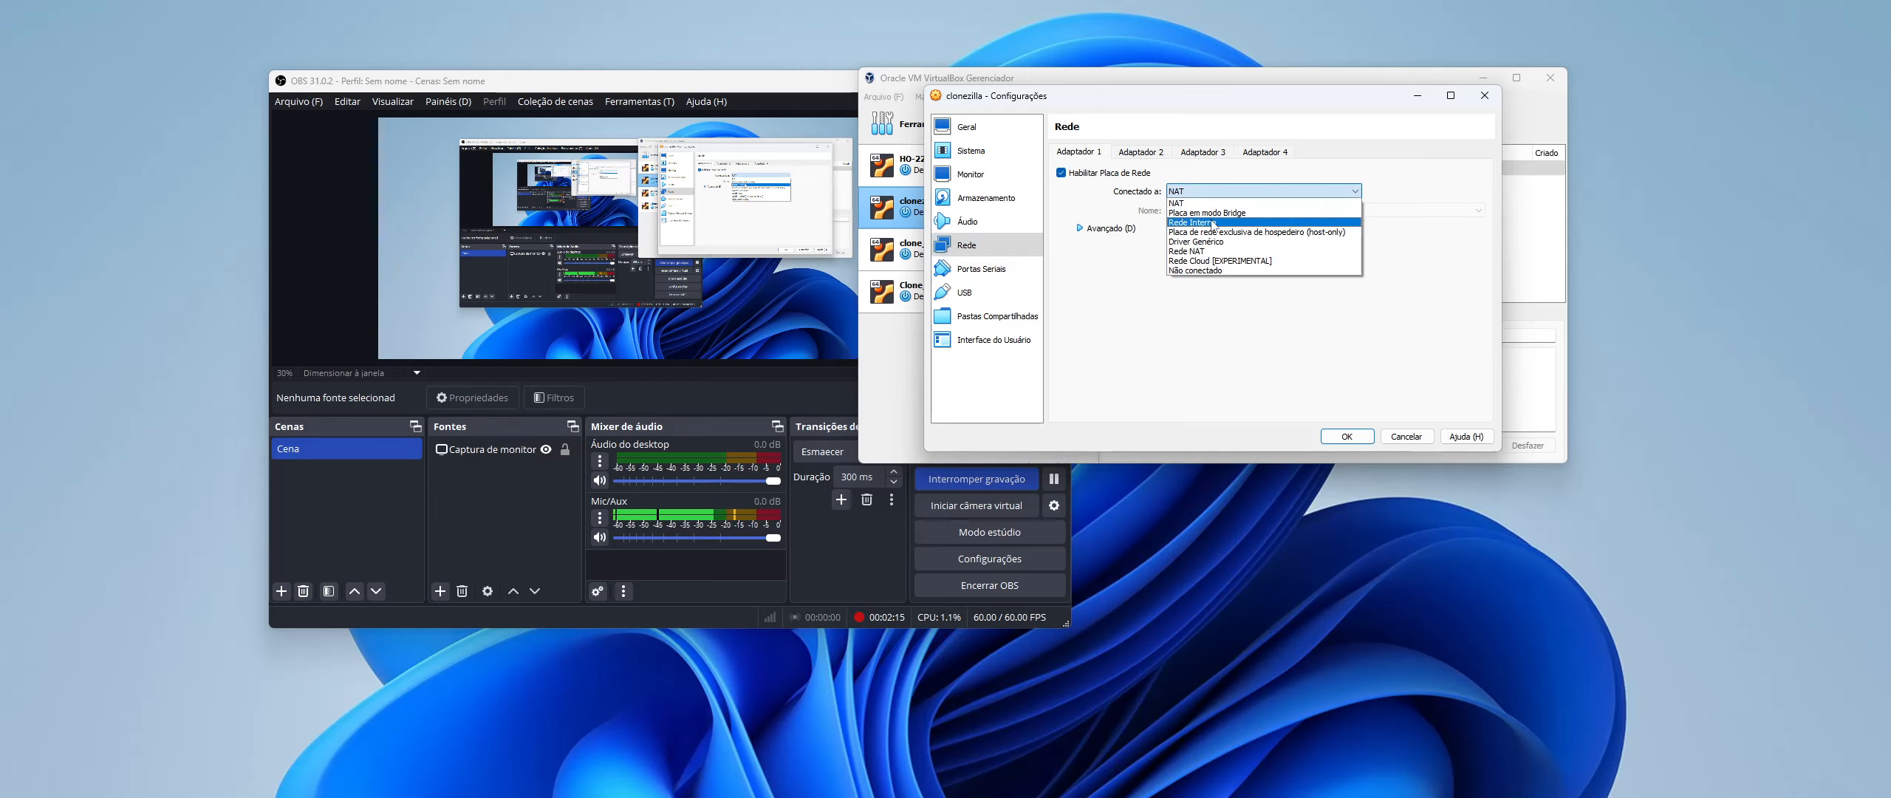
pyautogui.click(1212, 223)
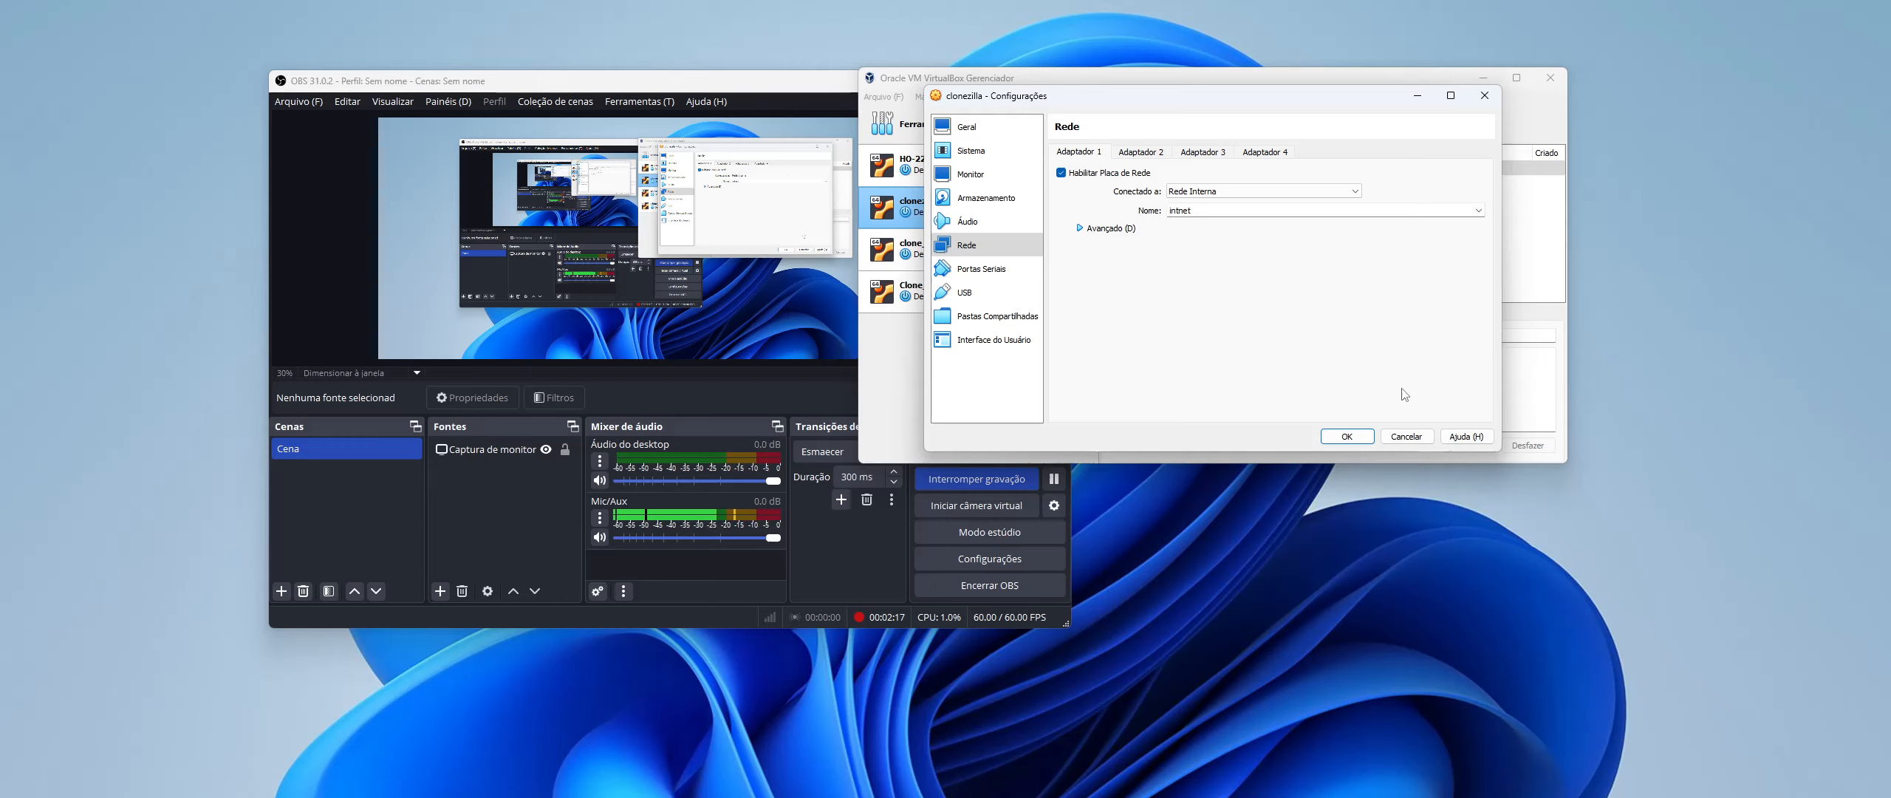
pyautogui.click(1346, 436)
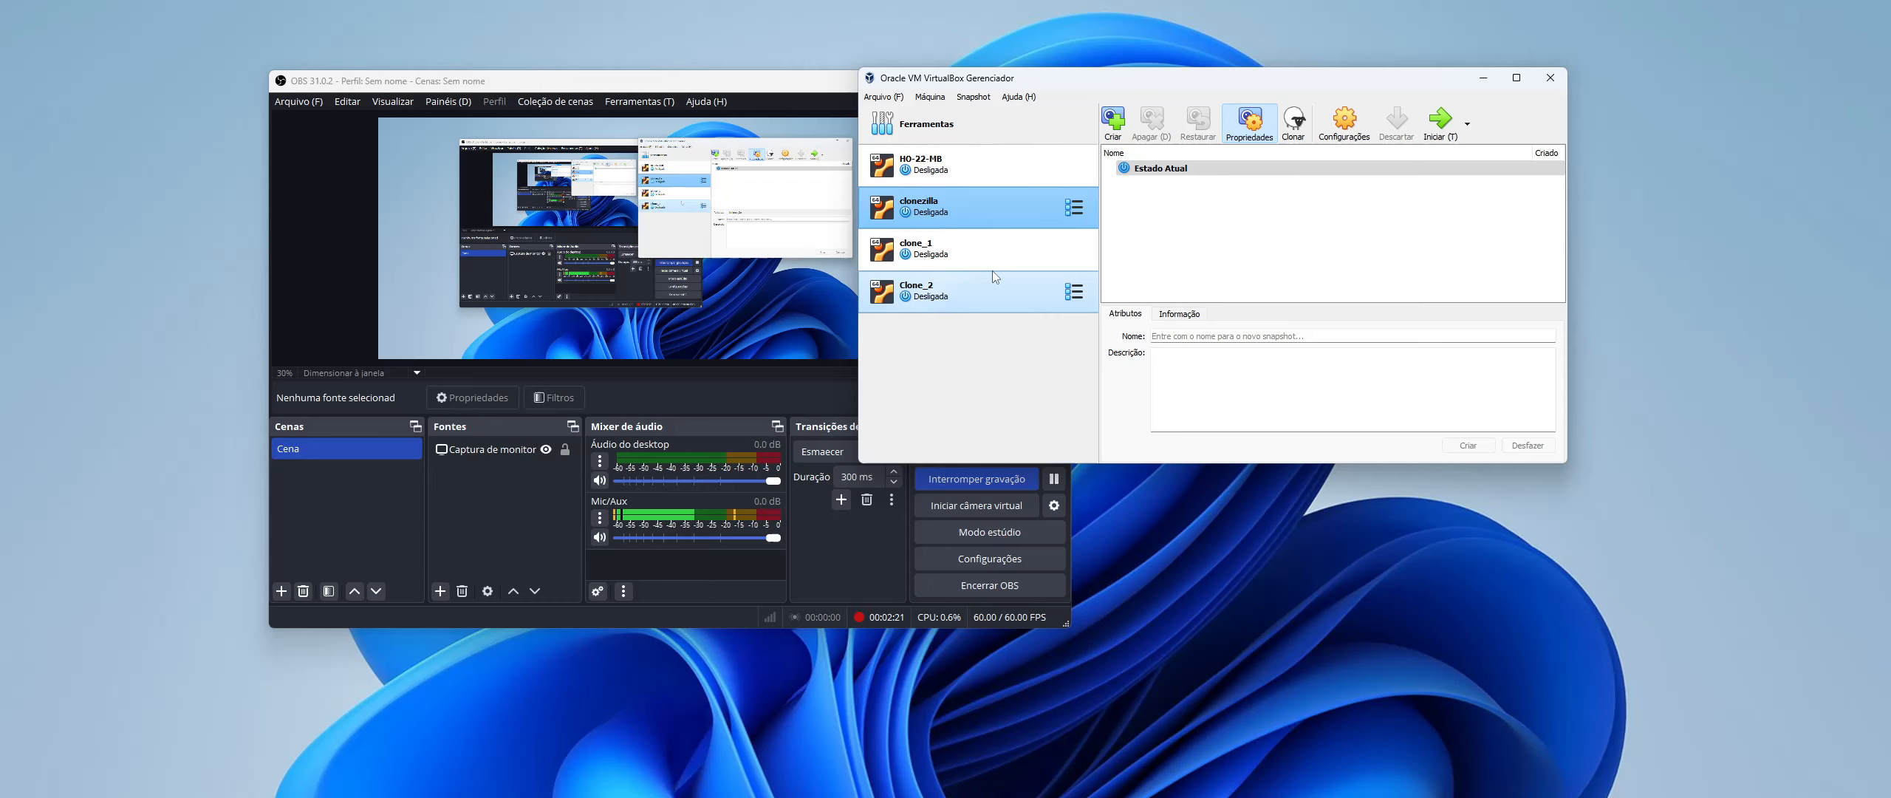
# - Review the details of clone_1's virtual disk and attach the machine's network Adaptador 1 to Rede Interna
pyautogui.click(966, 252)
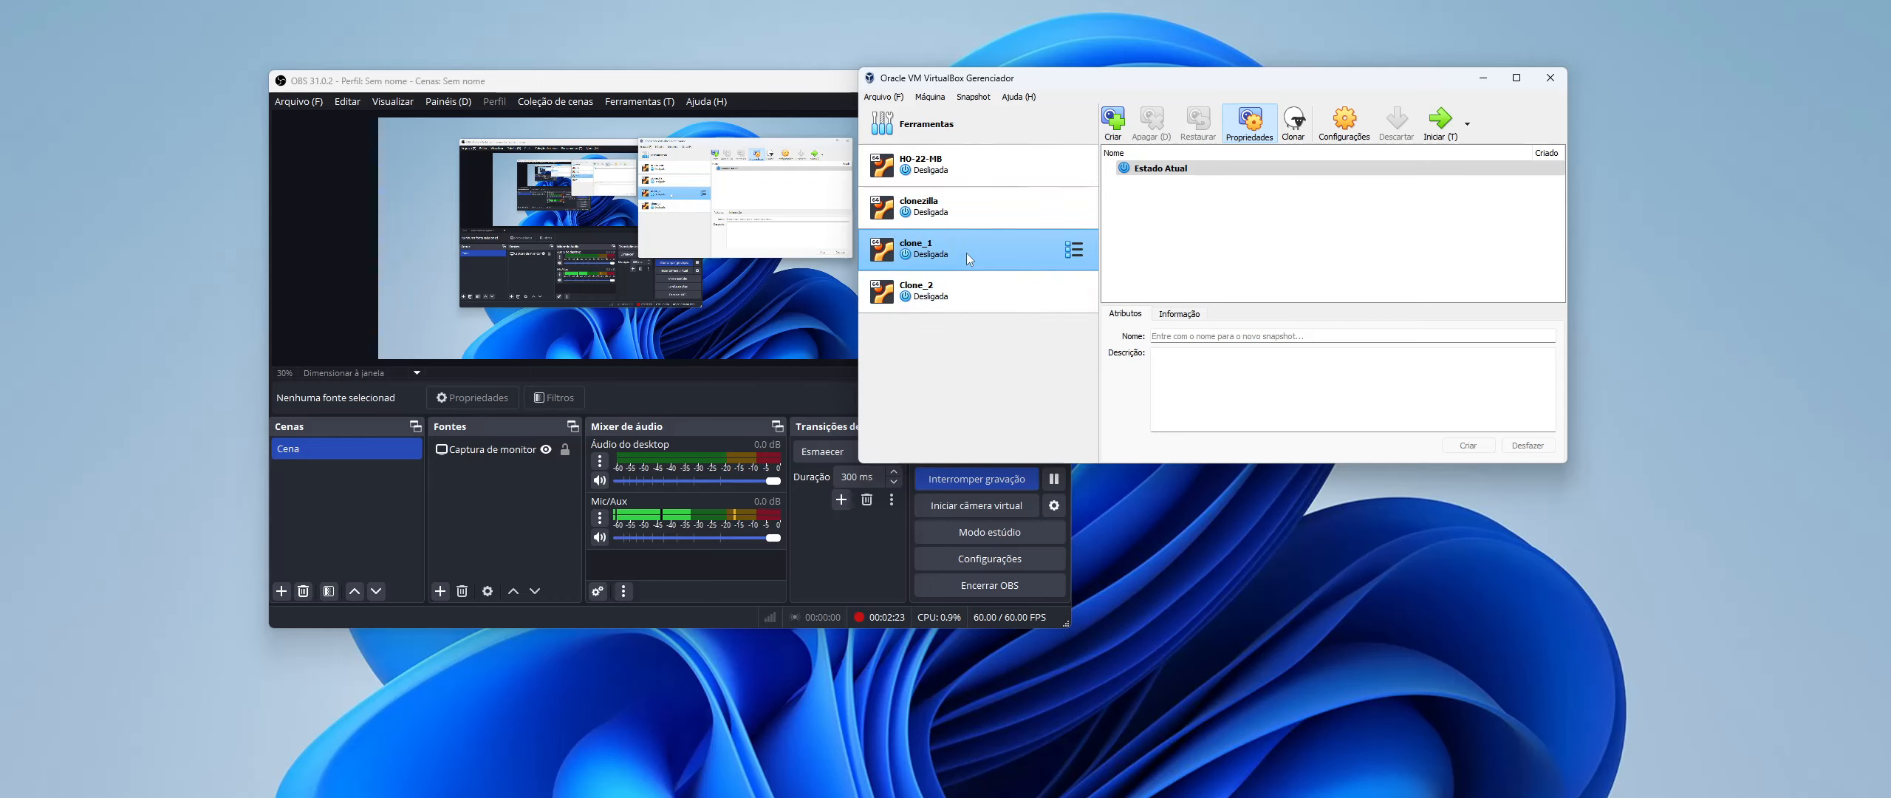
pyautogui.click(1340, 127)
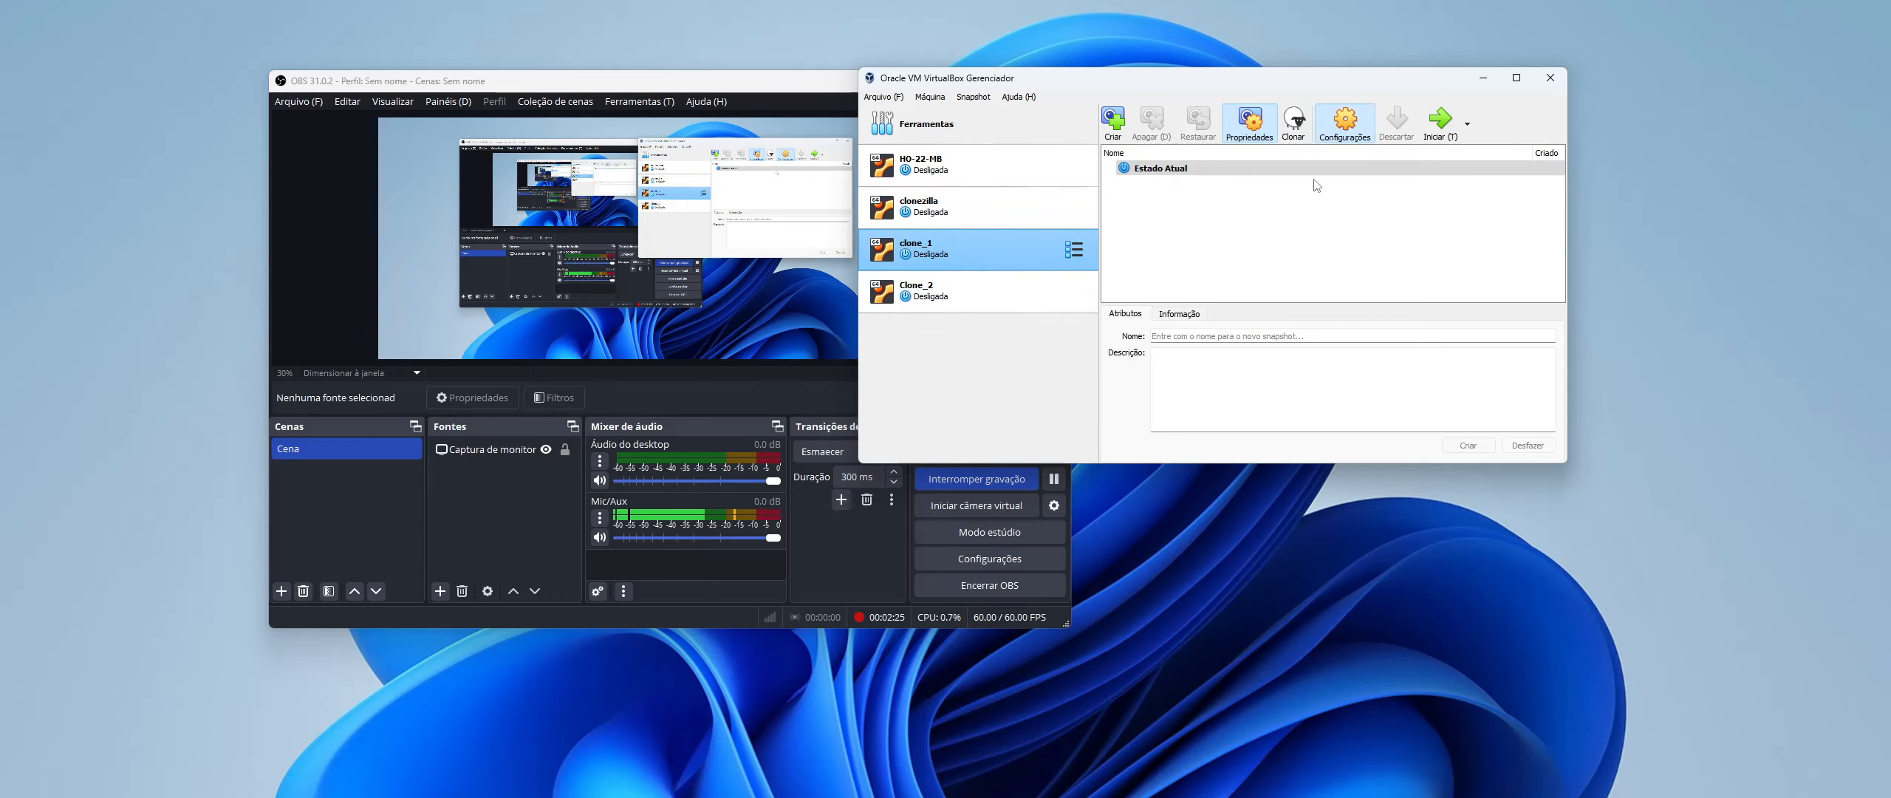
pyautogui.click(981, 200)
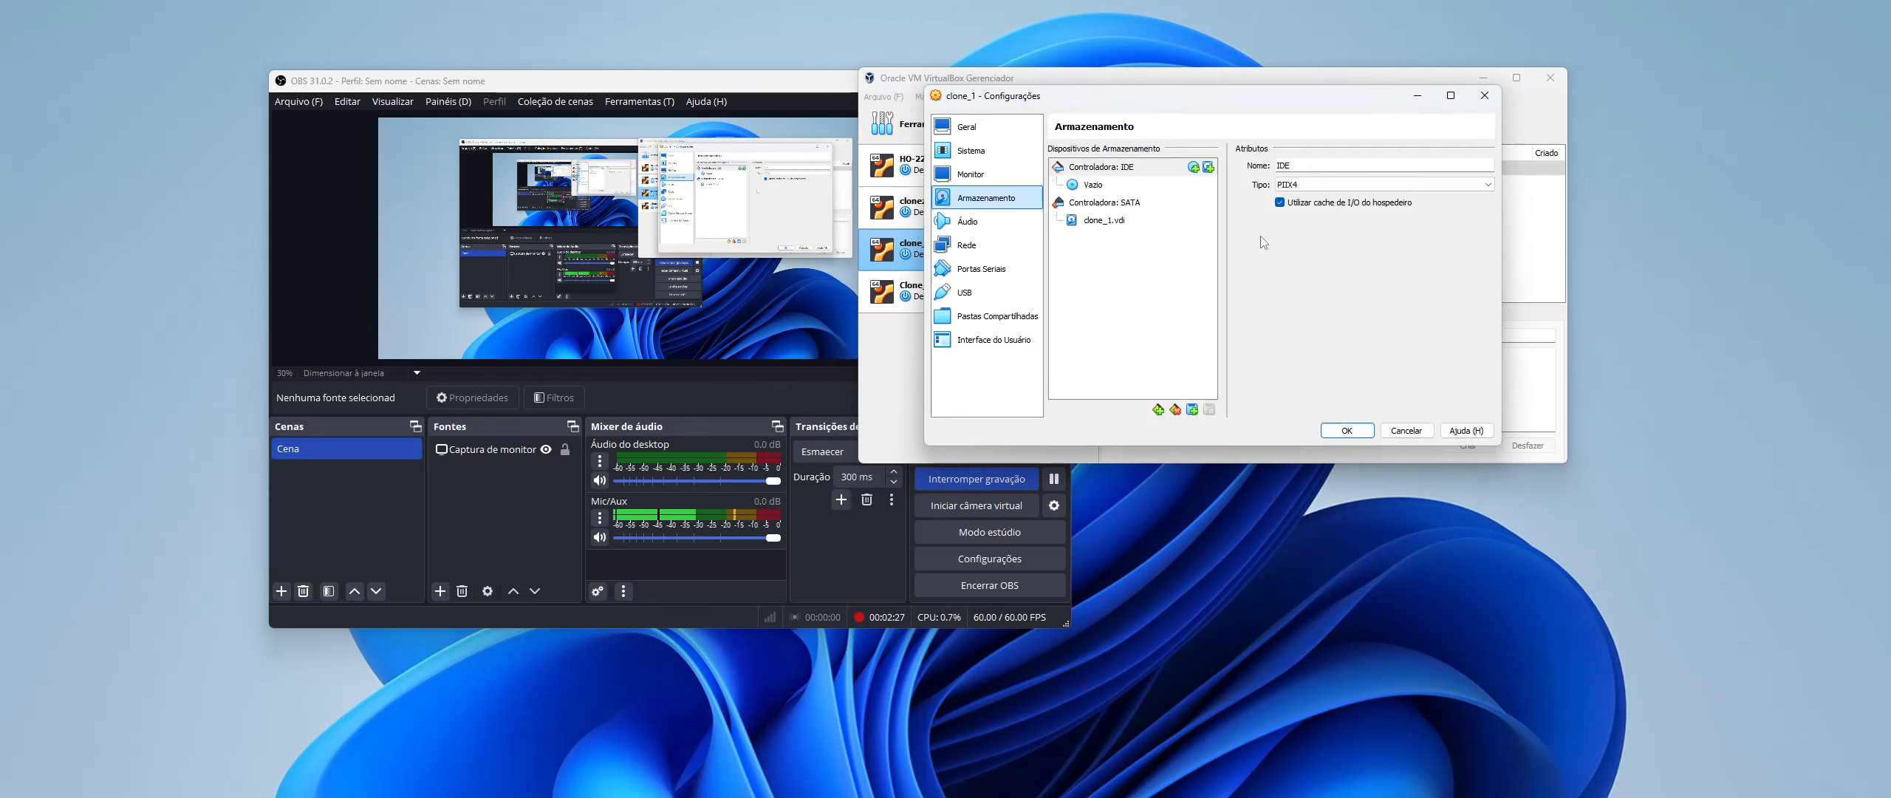
pyautogui.click(1142, 223)
pyautogui.click(1371, 255)
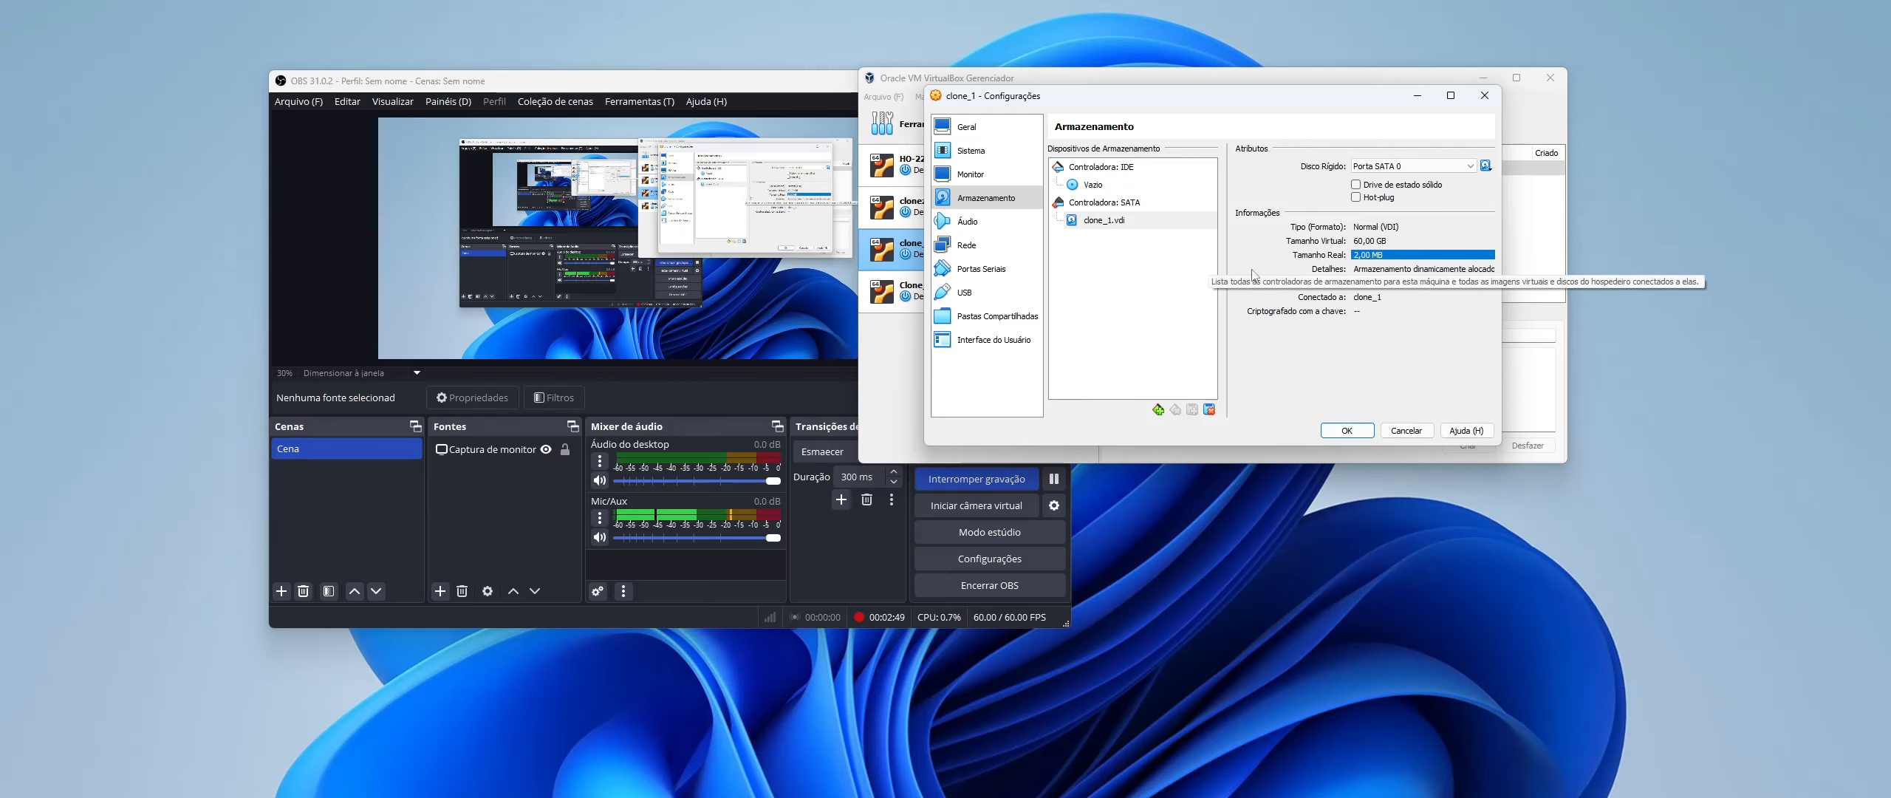
pyautogui.click(1367, 240)
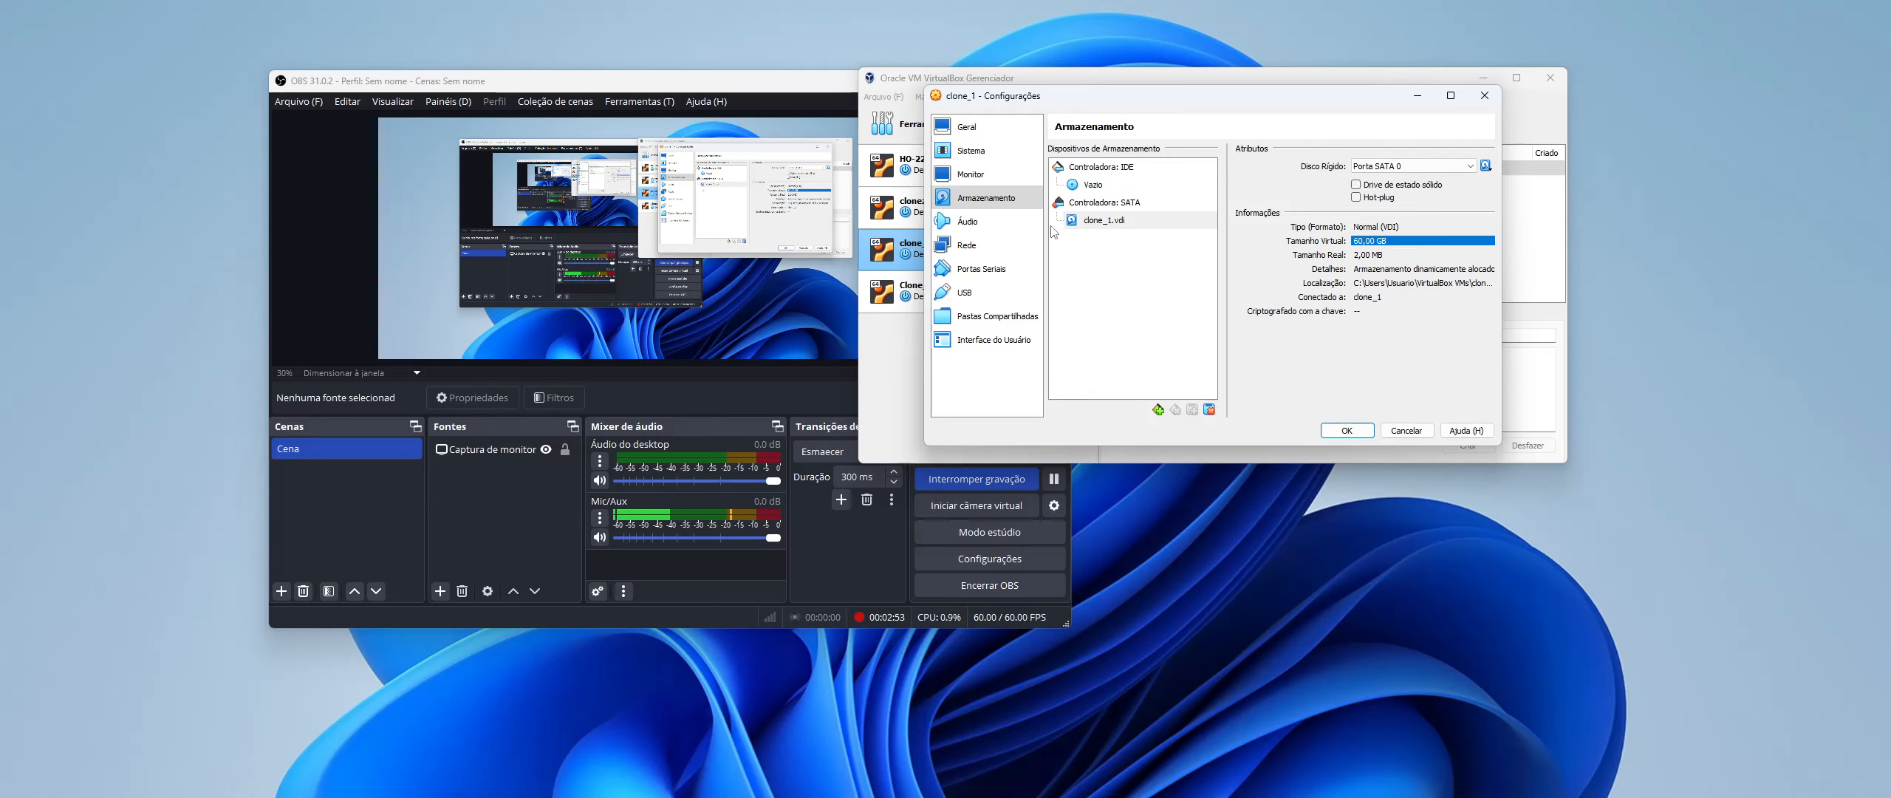
pyautogui.click(977, 243)
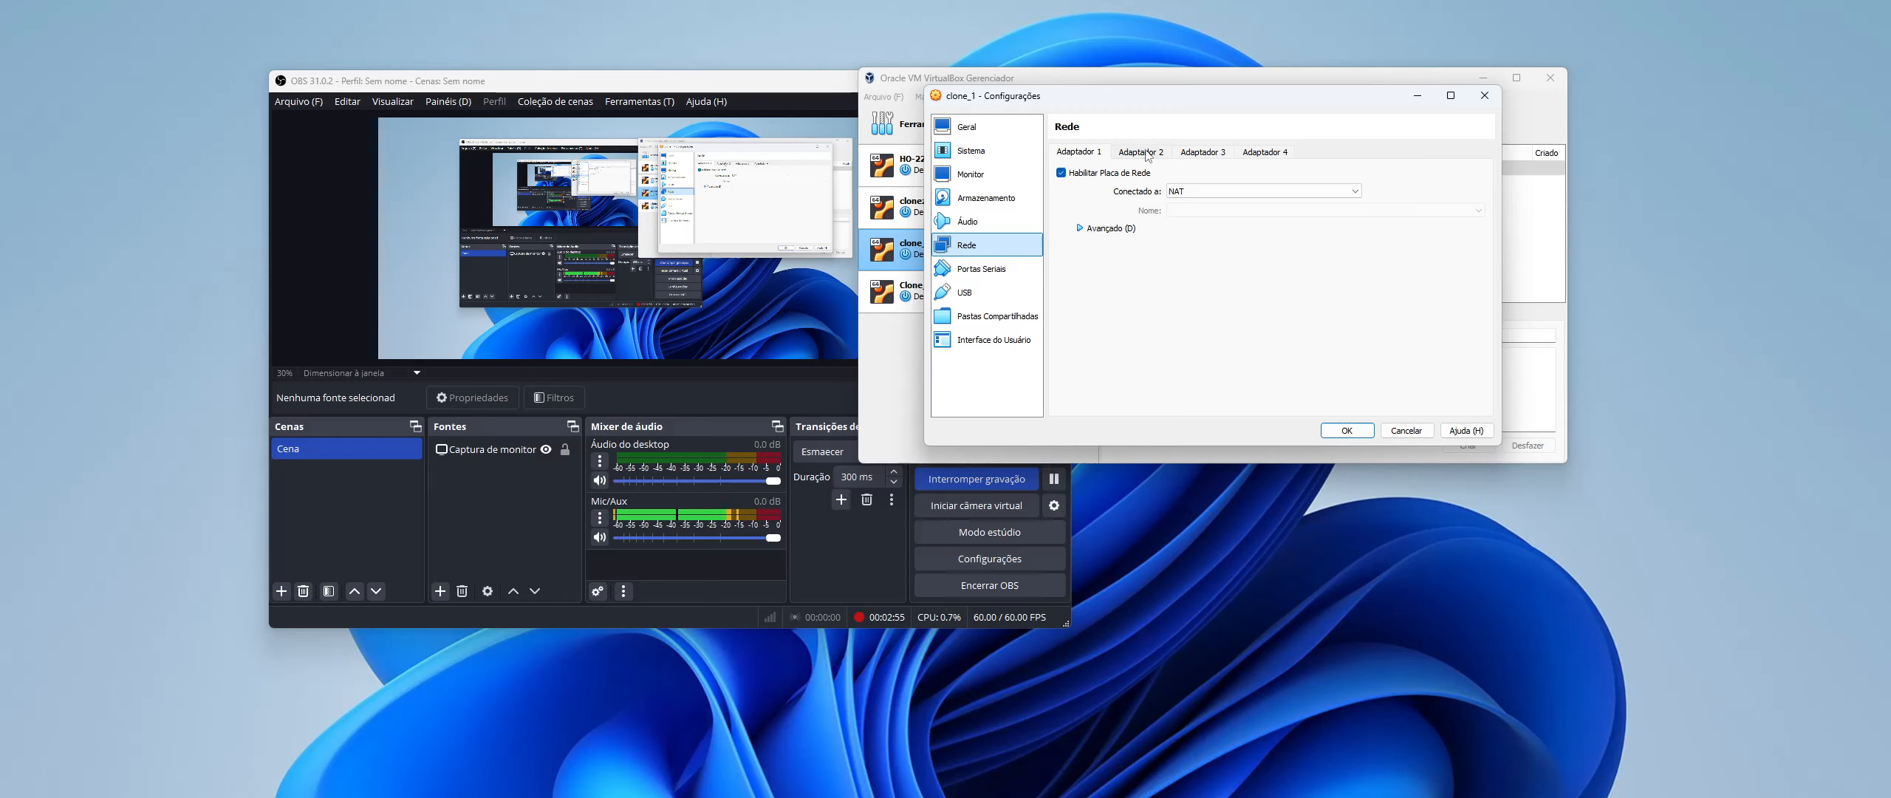
pyautogui.click(1171, 191)
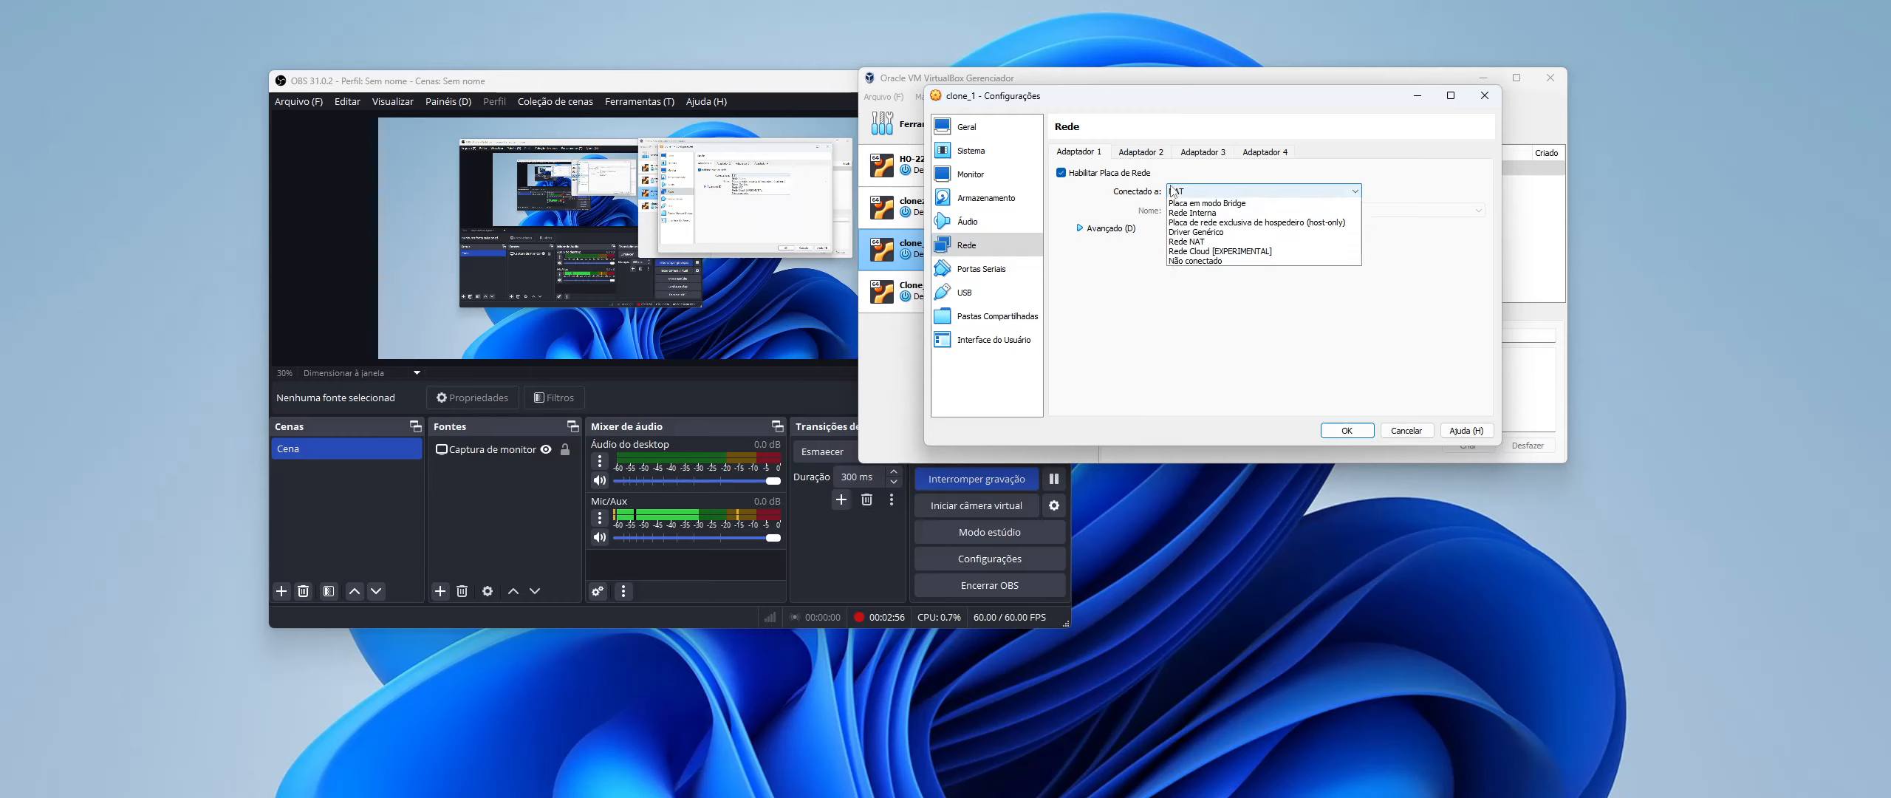
pyautogui.click(1204, 212)
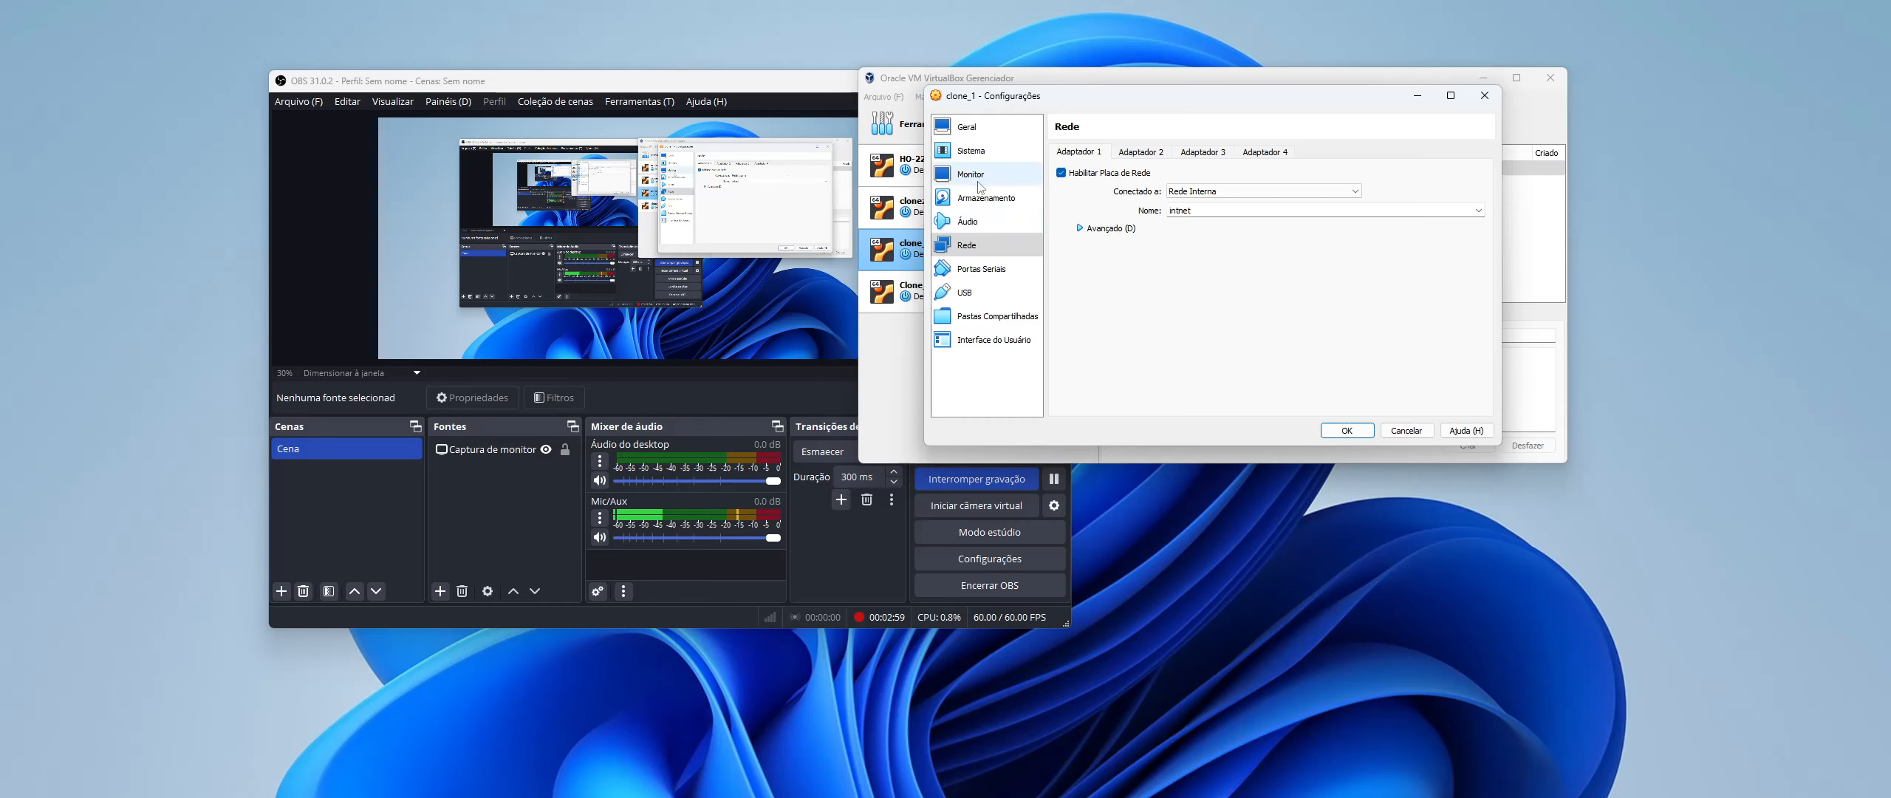
# - Enable network boot for clone_1, put Rede first in the boot order, and save the settings
pyautogui.click(972, 151)
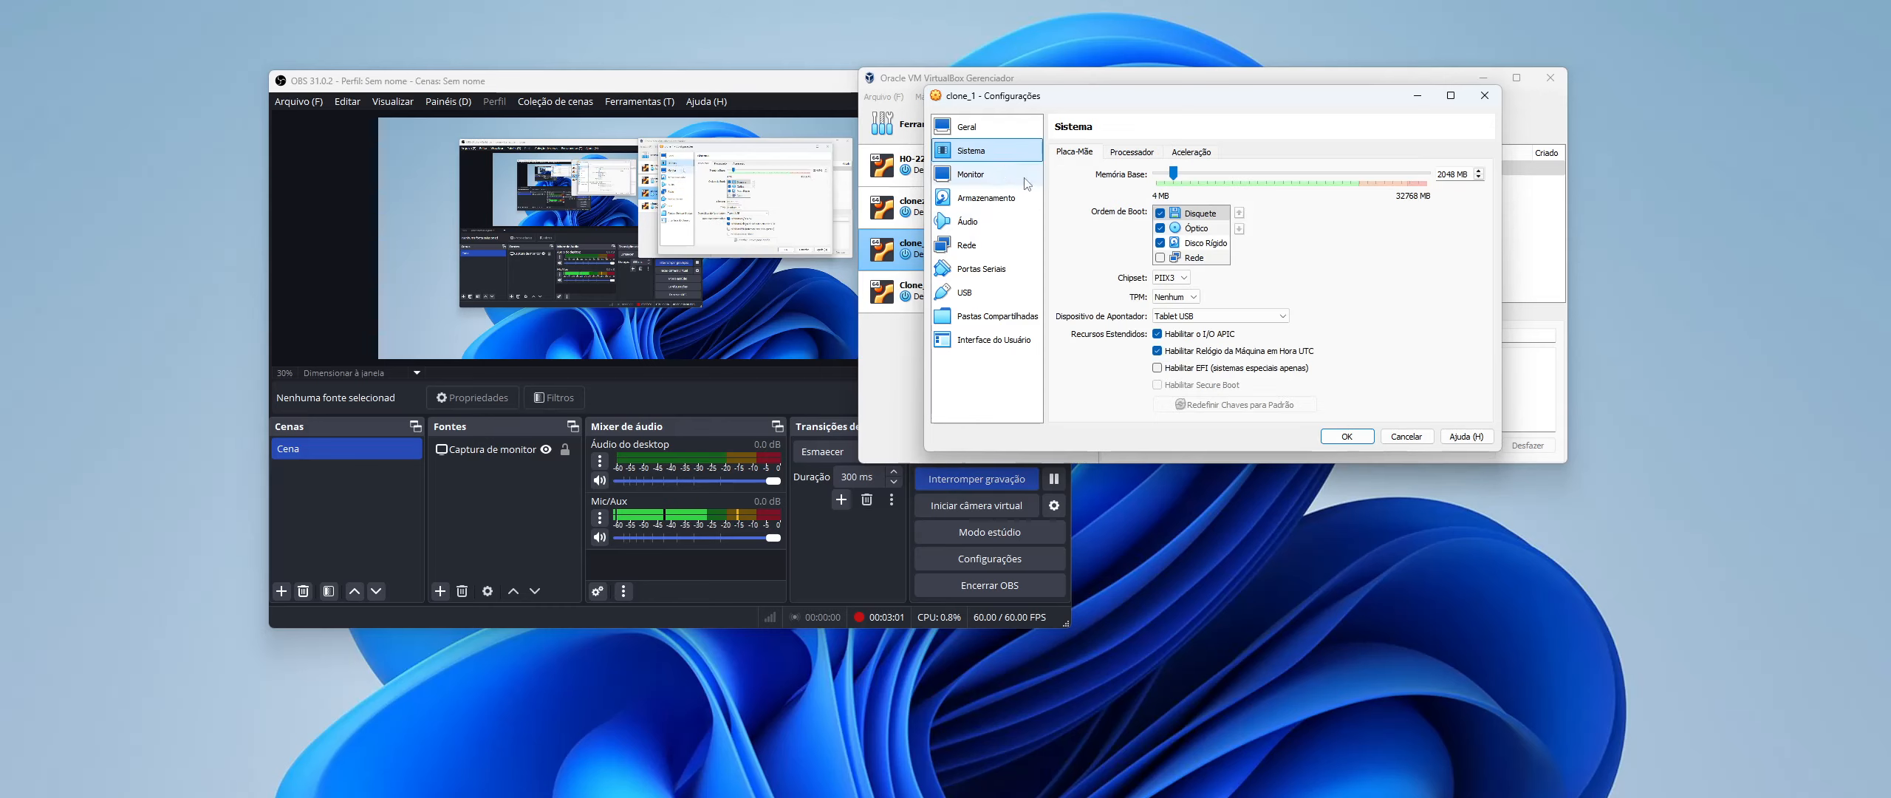
pyautogui.click(1159, 258)
pyautogui.click(1199, 257)
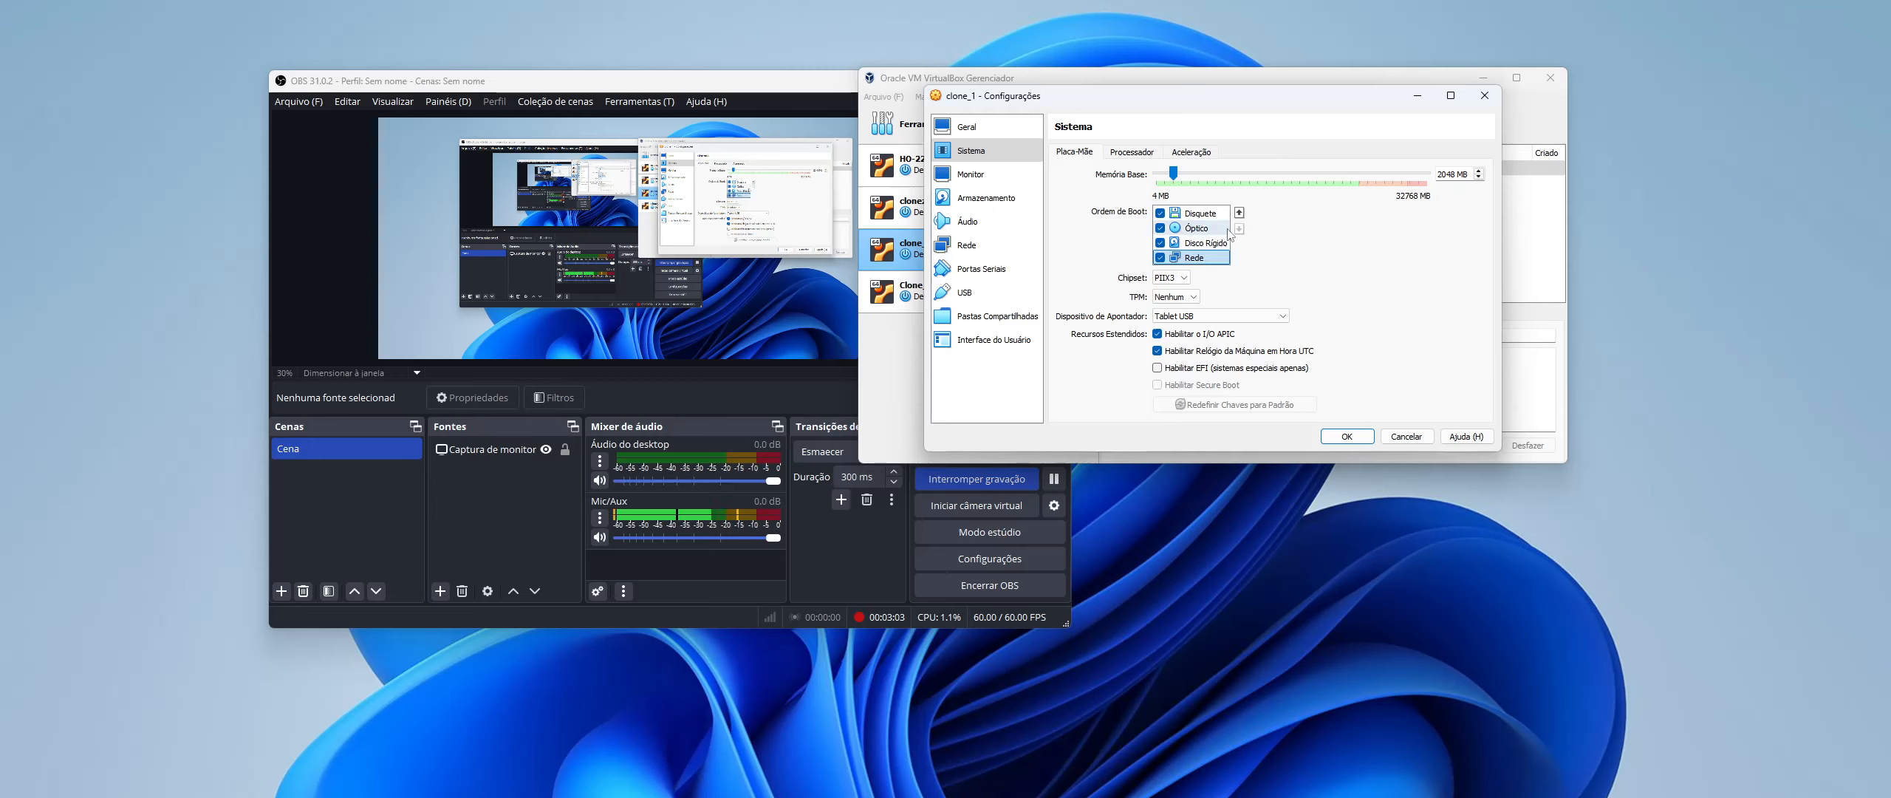
pyautogui.click(1239, 213)
pyautogui.click(1238, 213)
pyautogui.click(1239, 213)
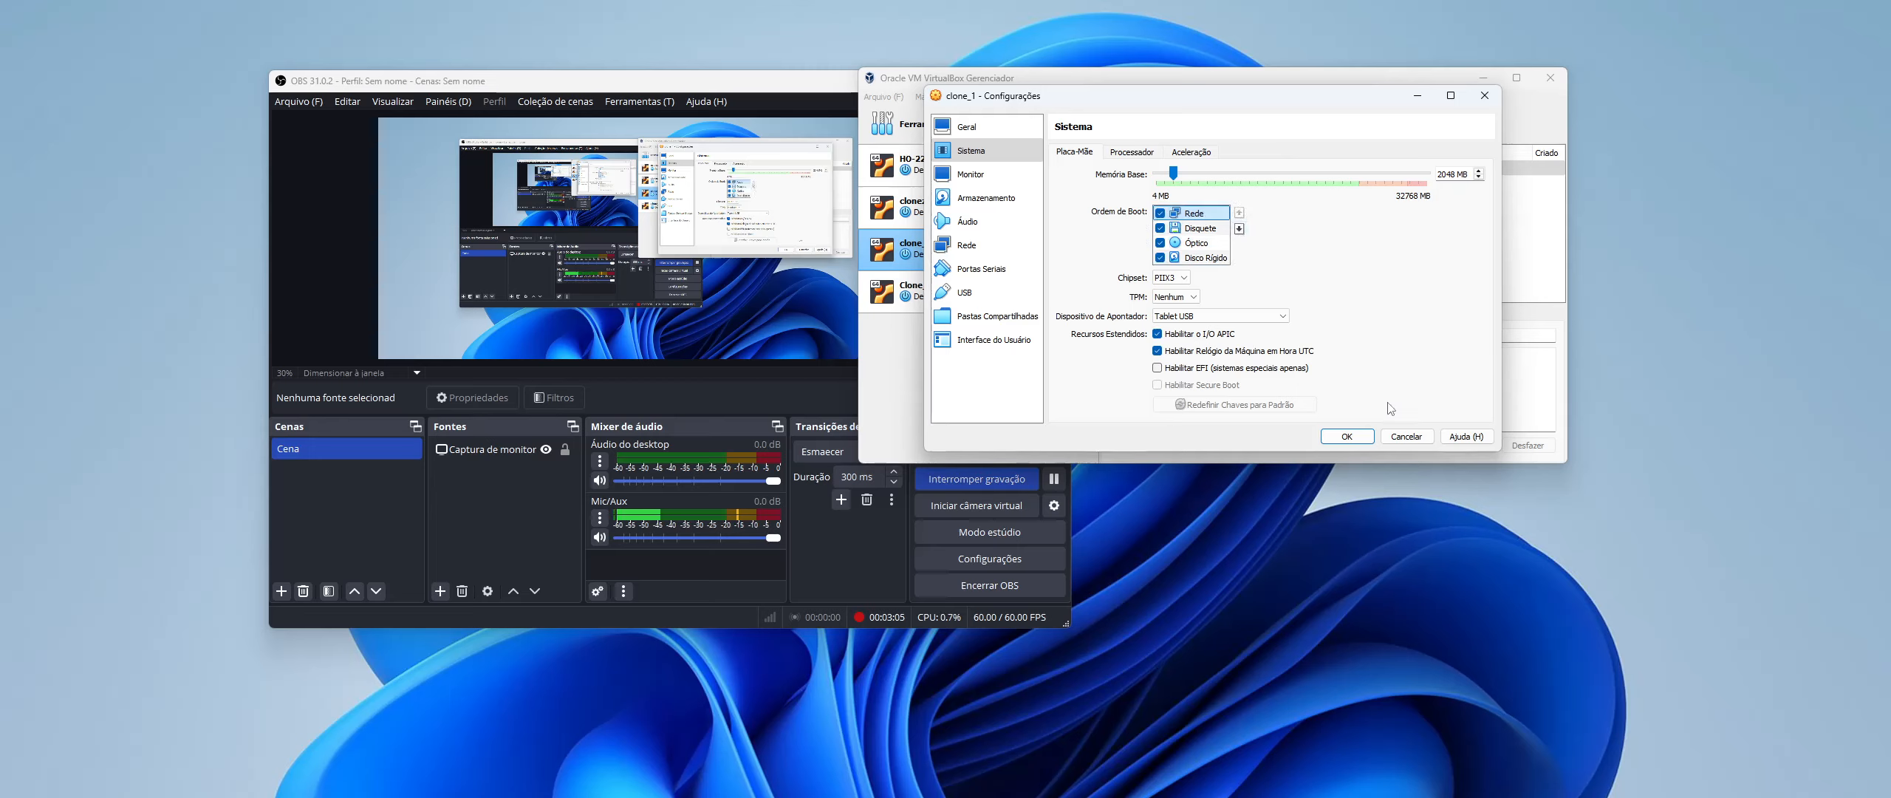
pyautogui.click(1352, 436)
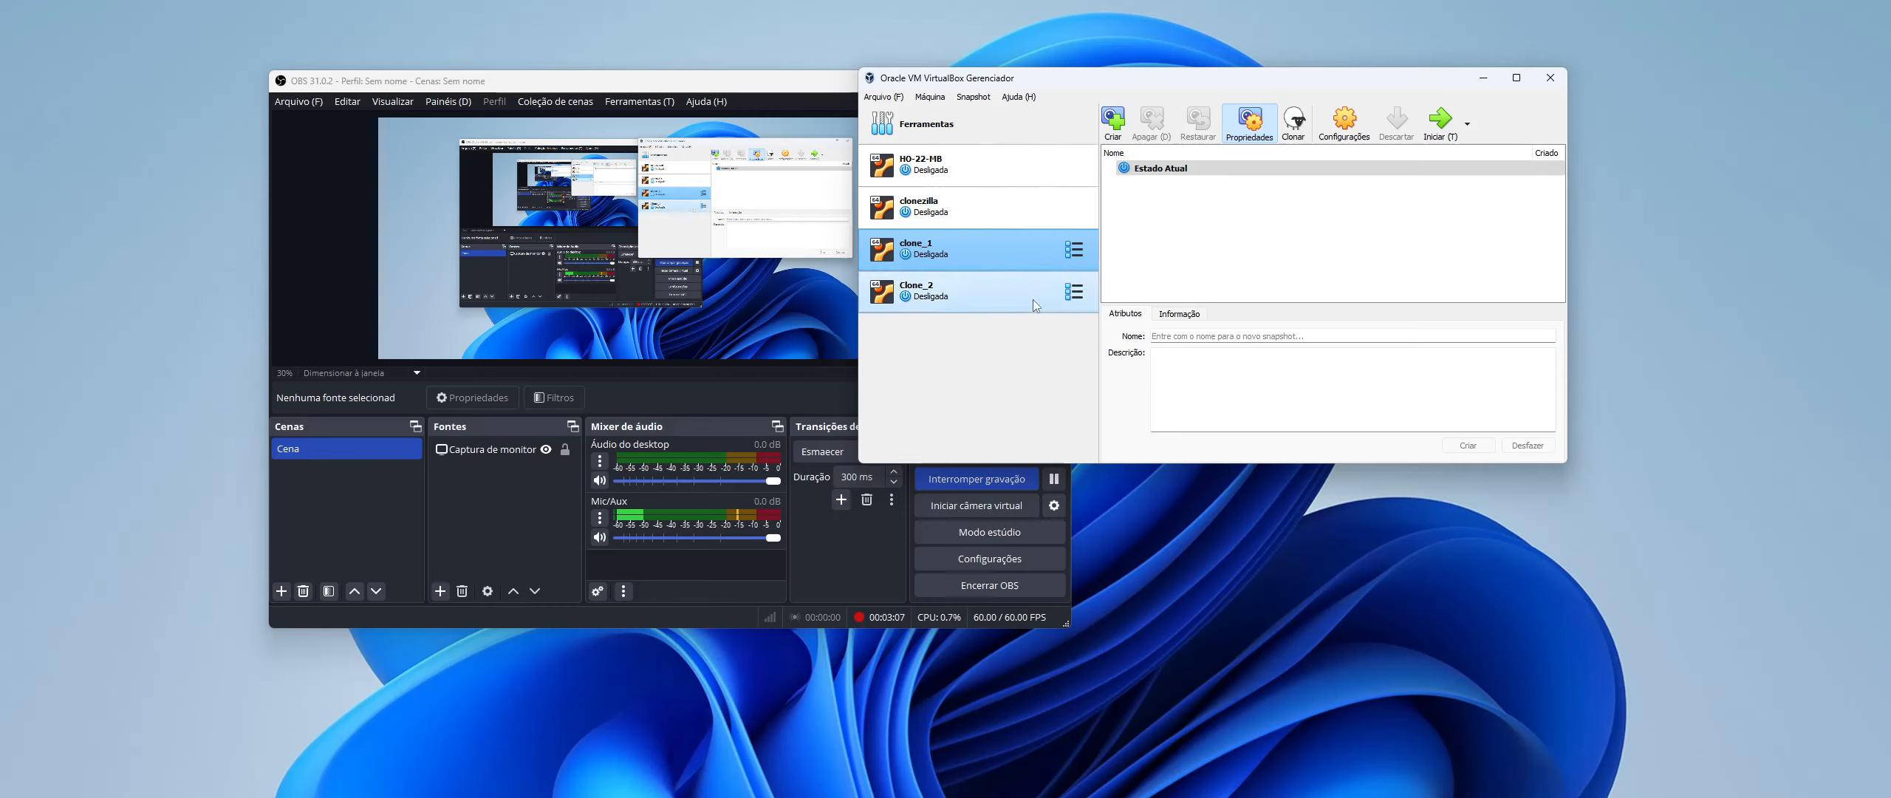
# - Attach network Adaptador 1 of the Clone_2 virtual machine to Rede Interna
pyautogui.click(978, 297)
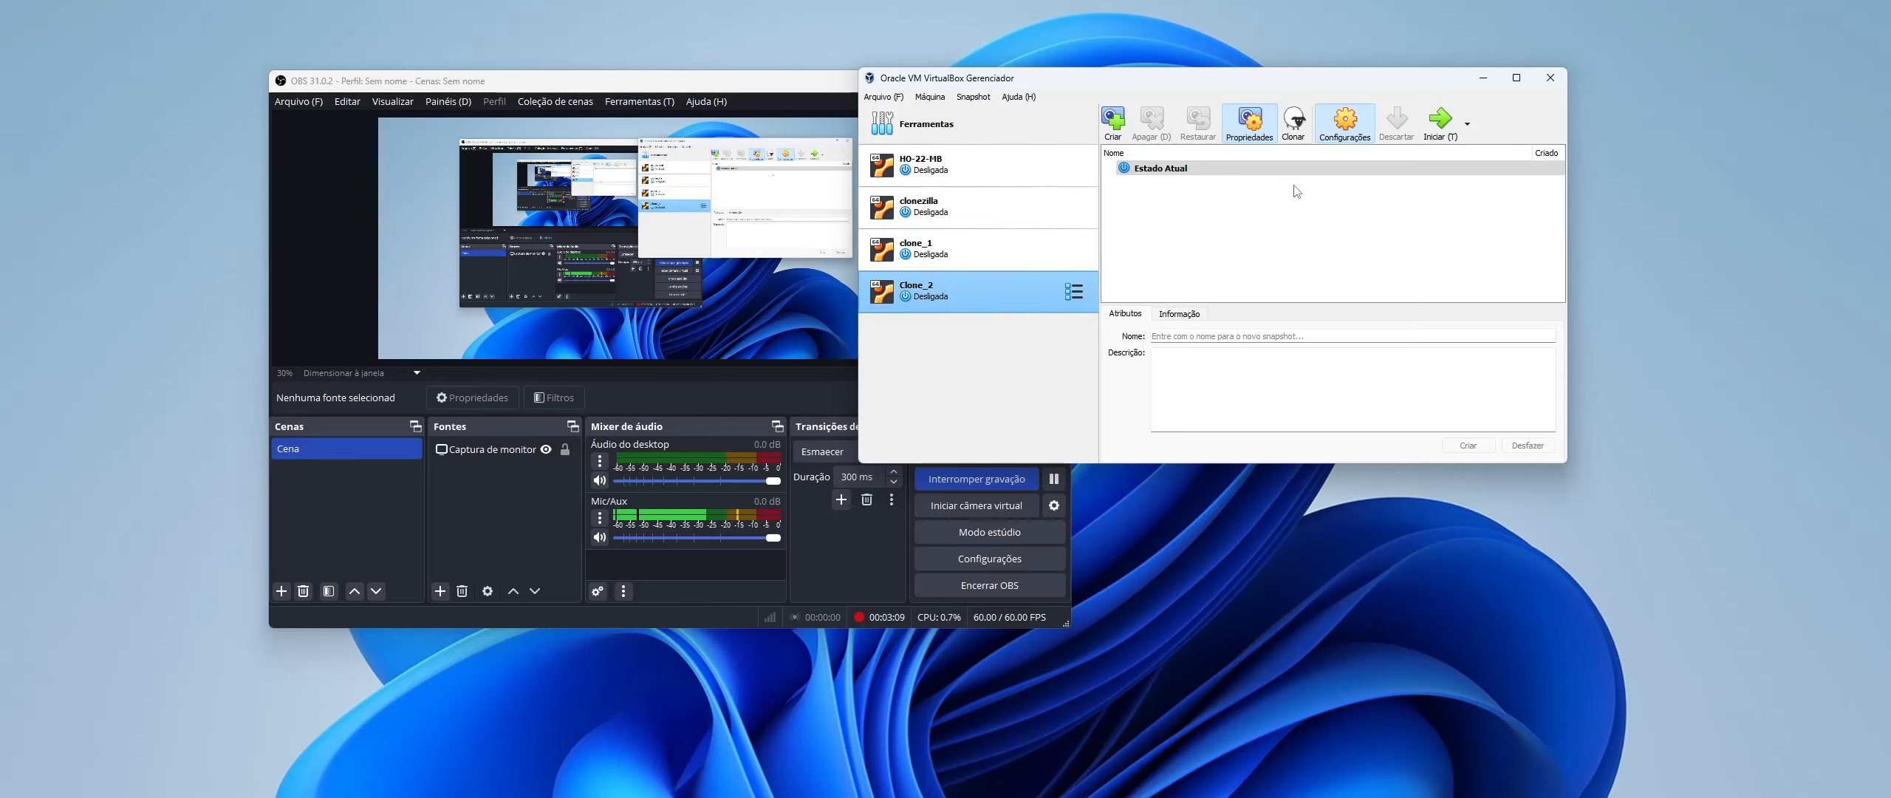
pyautogui.click(1344, 121)
pyautogui.click(991, 244)
pyautogui.click(1152, 156)
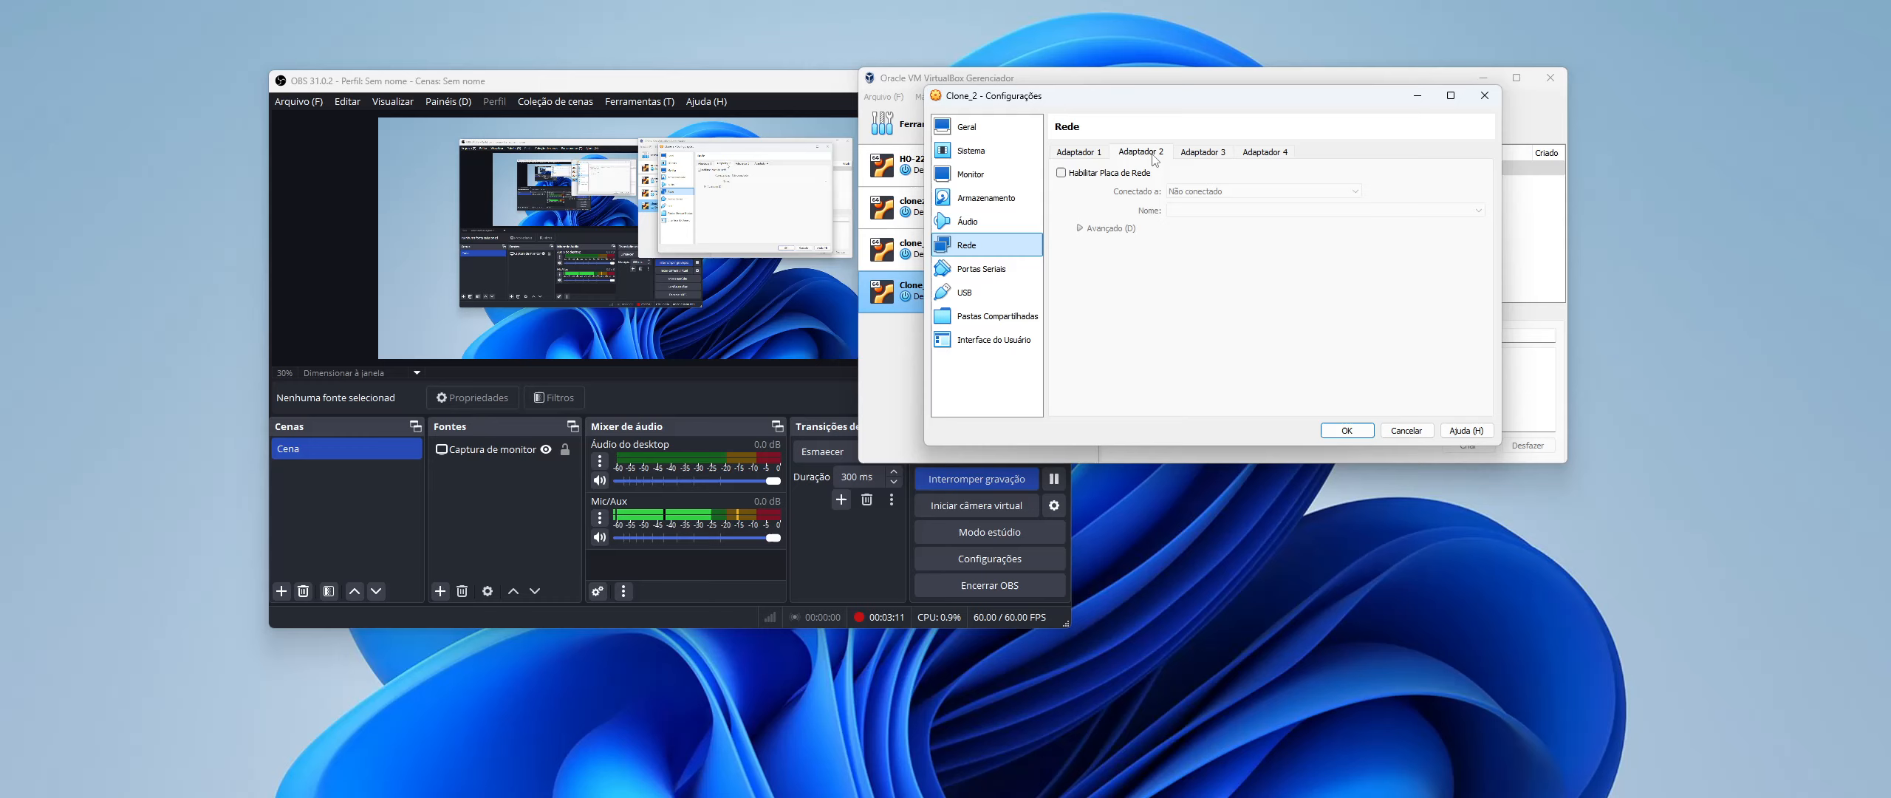
pyautogui.click(1079, 151)
pyautogui.click(1256, 191)
pyautogui.click(1207, 217)
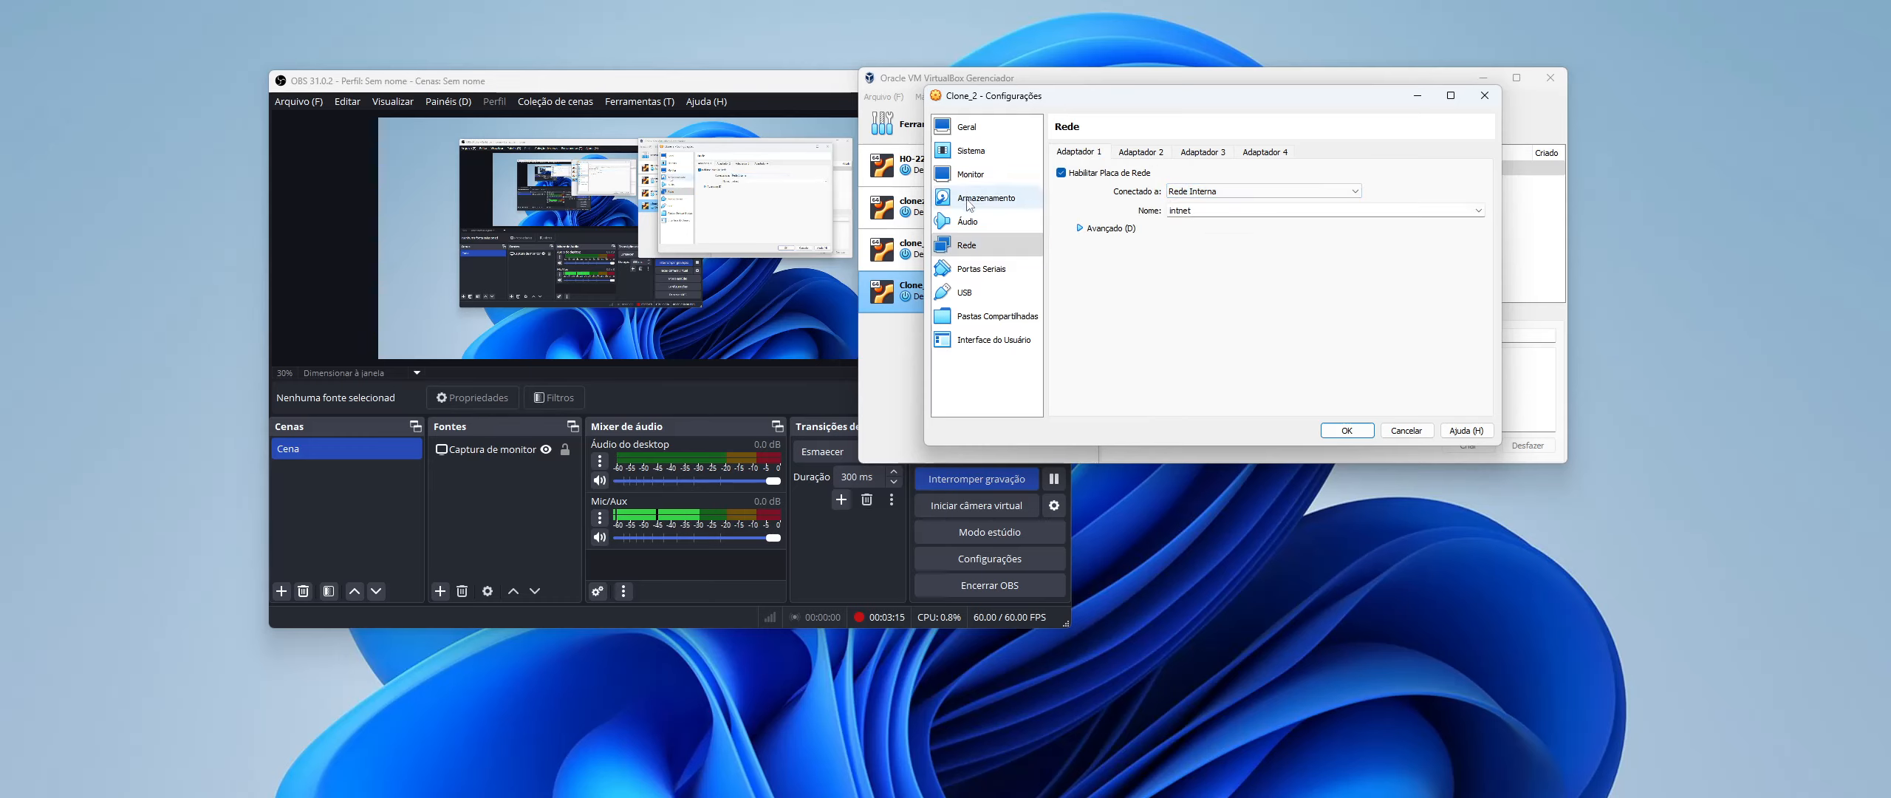
# - Enable network boot for Clone_2, put Rede first in the boot order, and save the settings
pyautogui.click(971, 150)
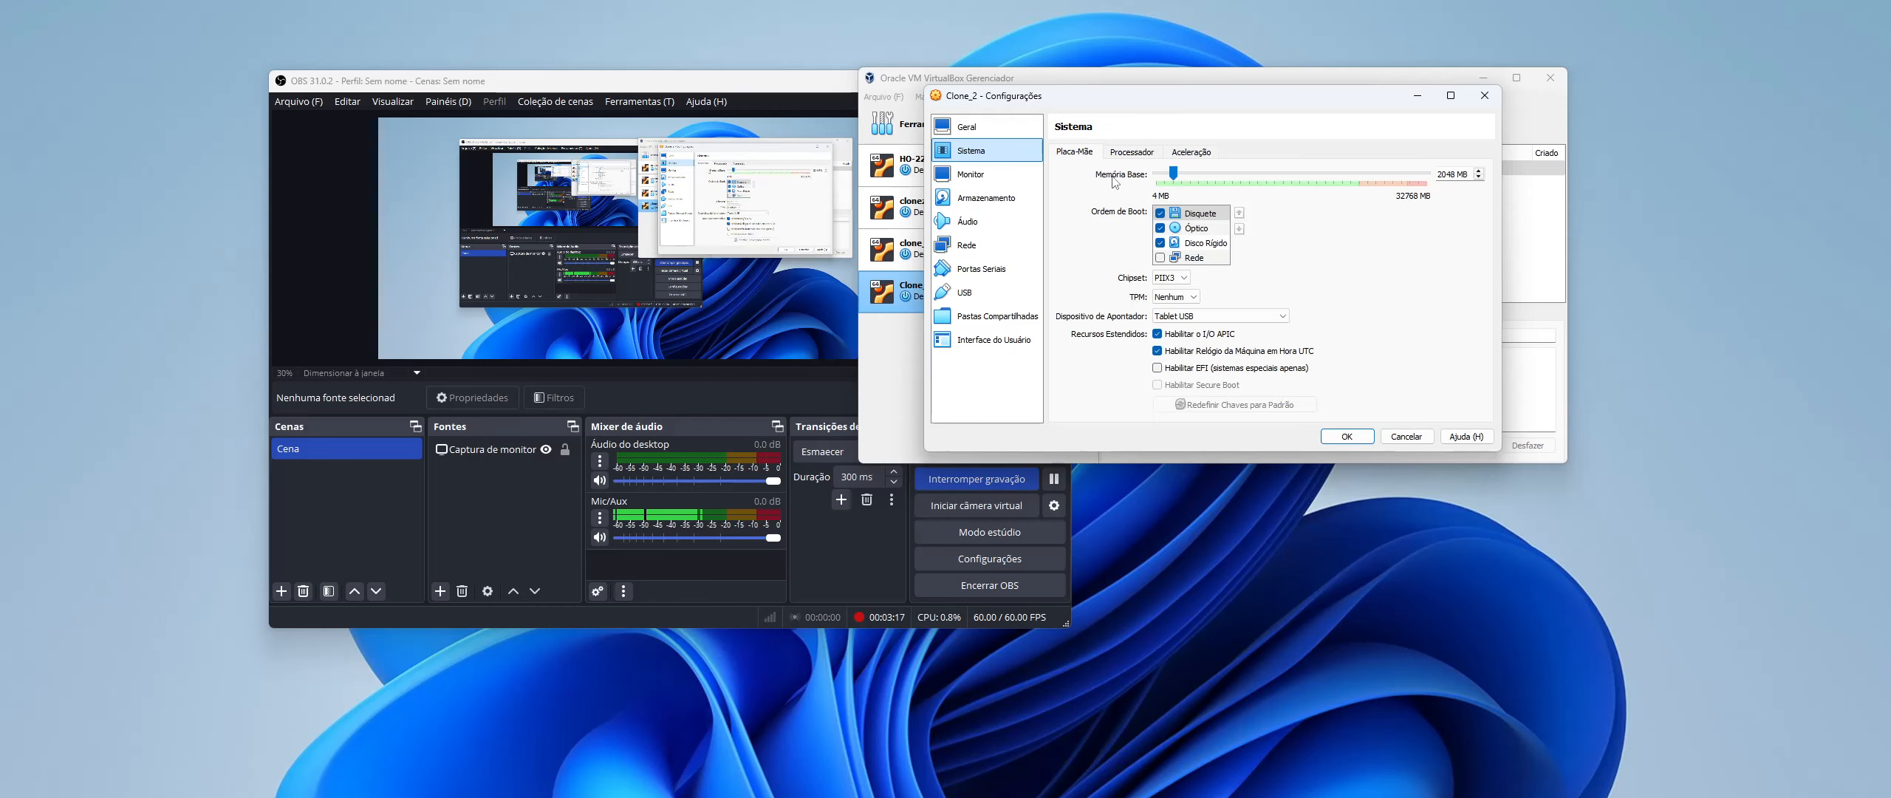
pyautogui.click(1160, 257)
pyautogui.click(1215, 258)
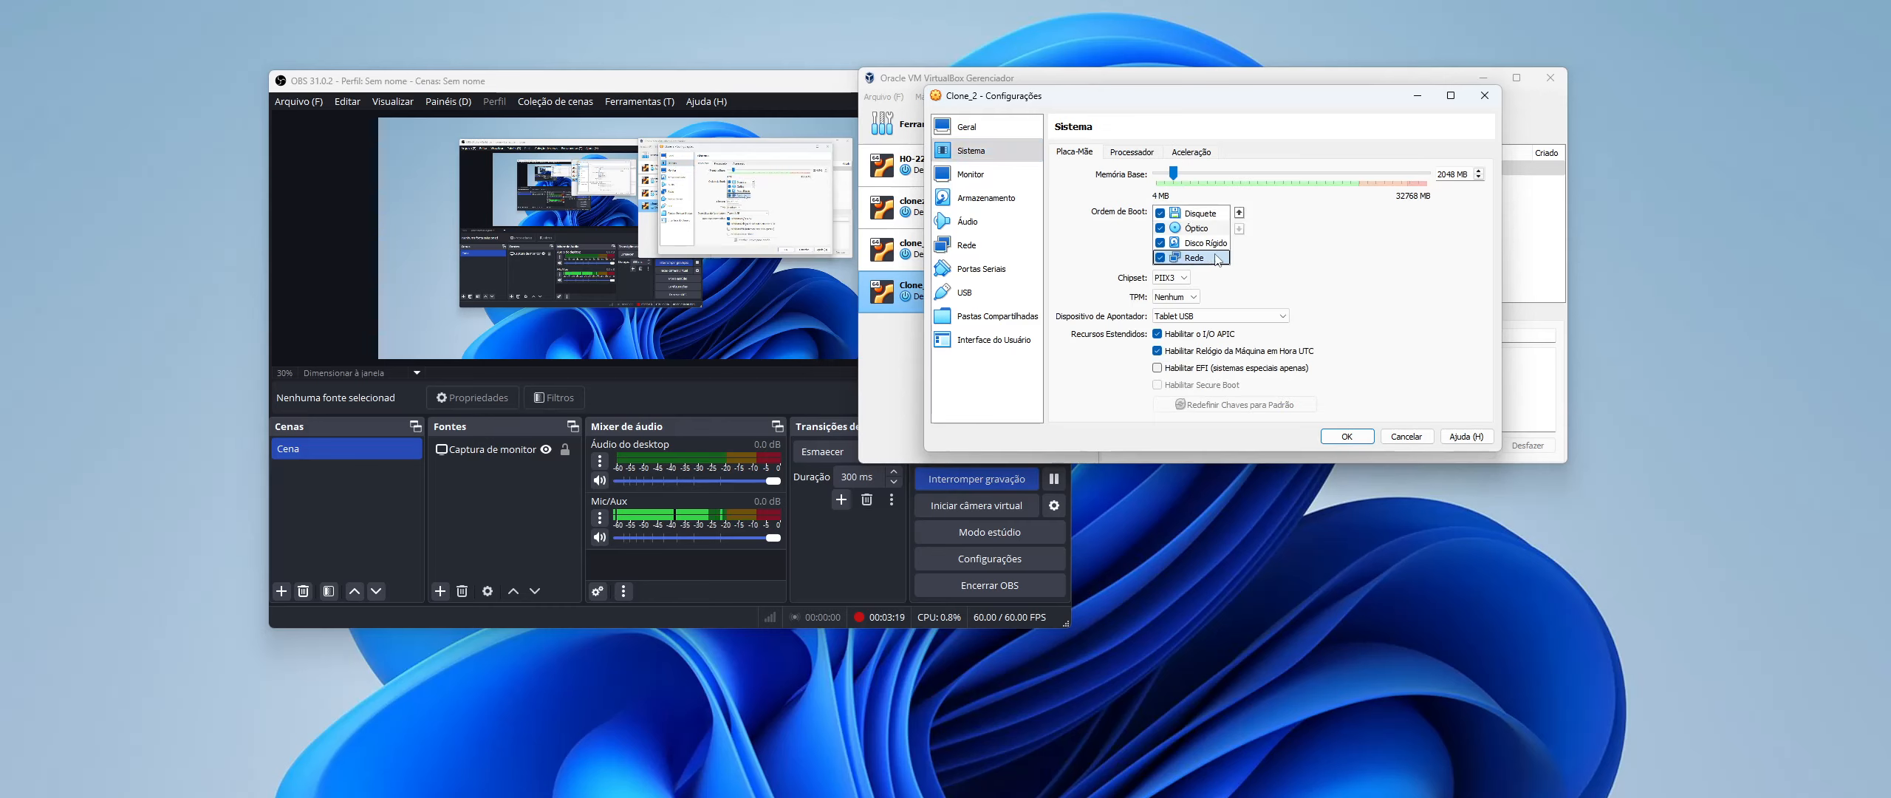
pyautogui.click(1240, 213)
pyautogui.click(1240, 212)
pyautogui.click(1241, 213)
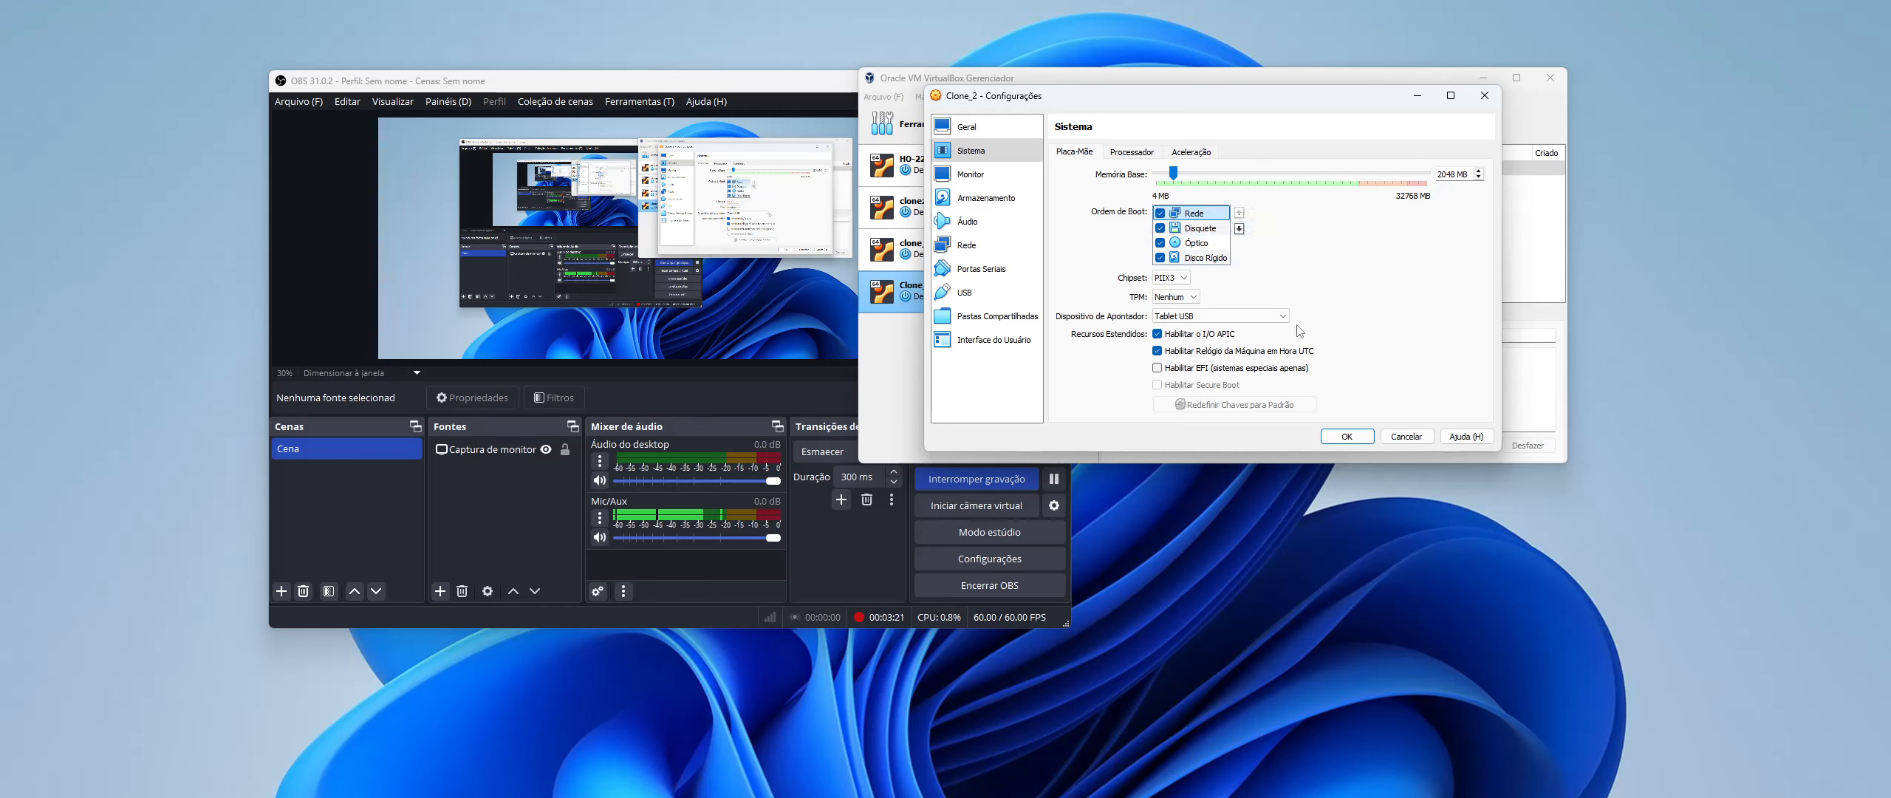
pyautogui.click(1349, 436)
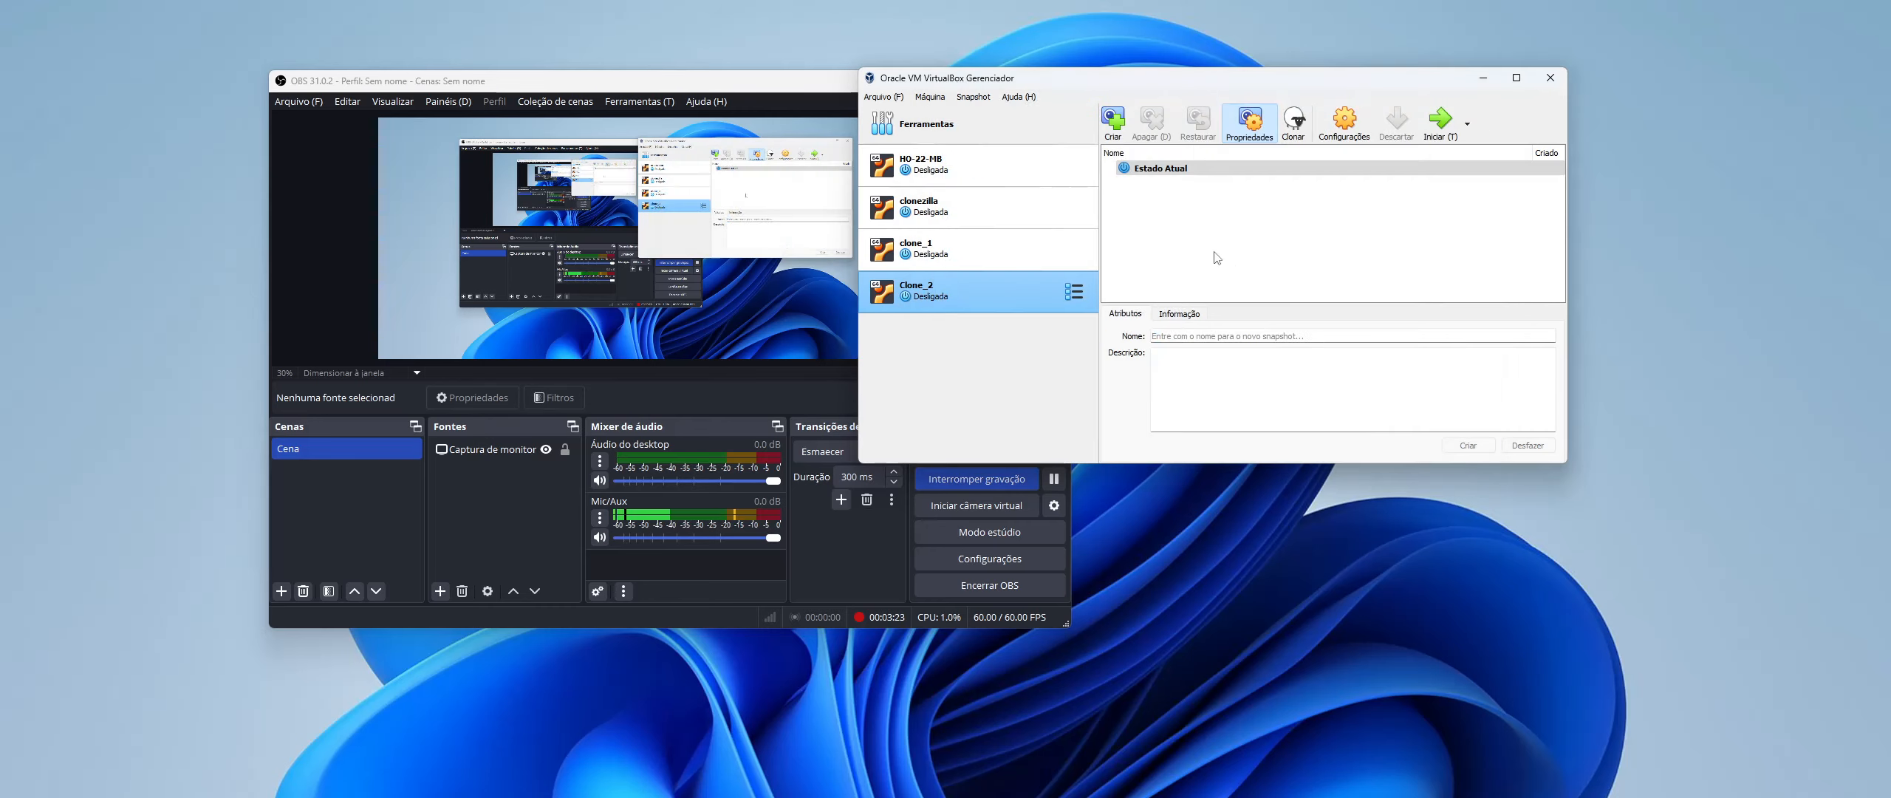
# - Check the storage devices configured for the HO-22-MB virtual machine and close its settings
pyautogui.click(963, 165)
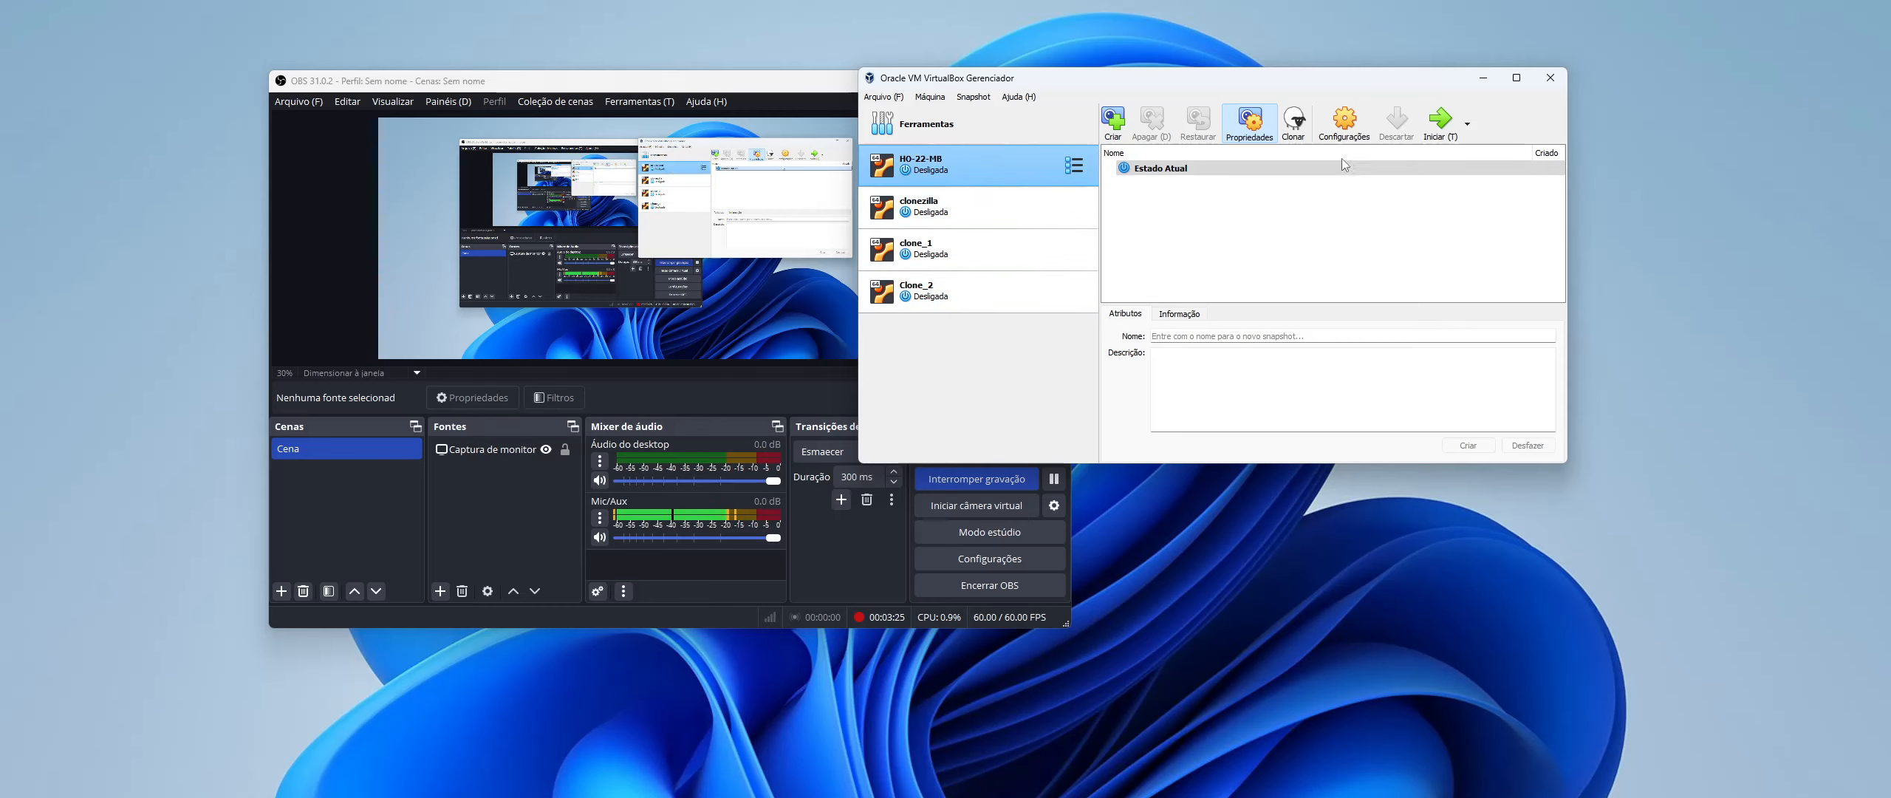
pyautogui.click(1344, 122)
pyautogui.click(986, 198)
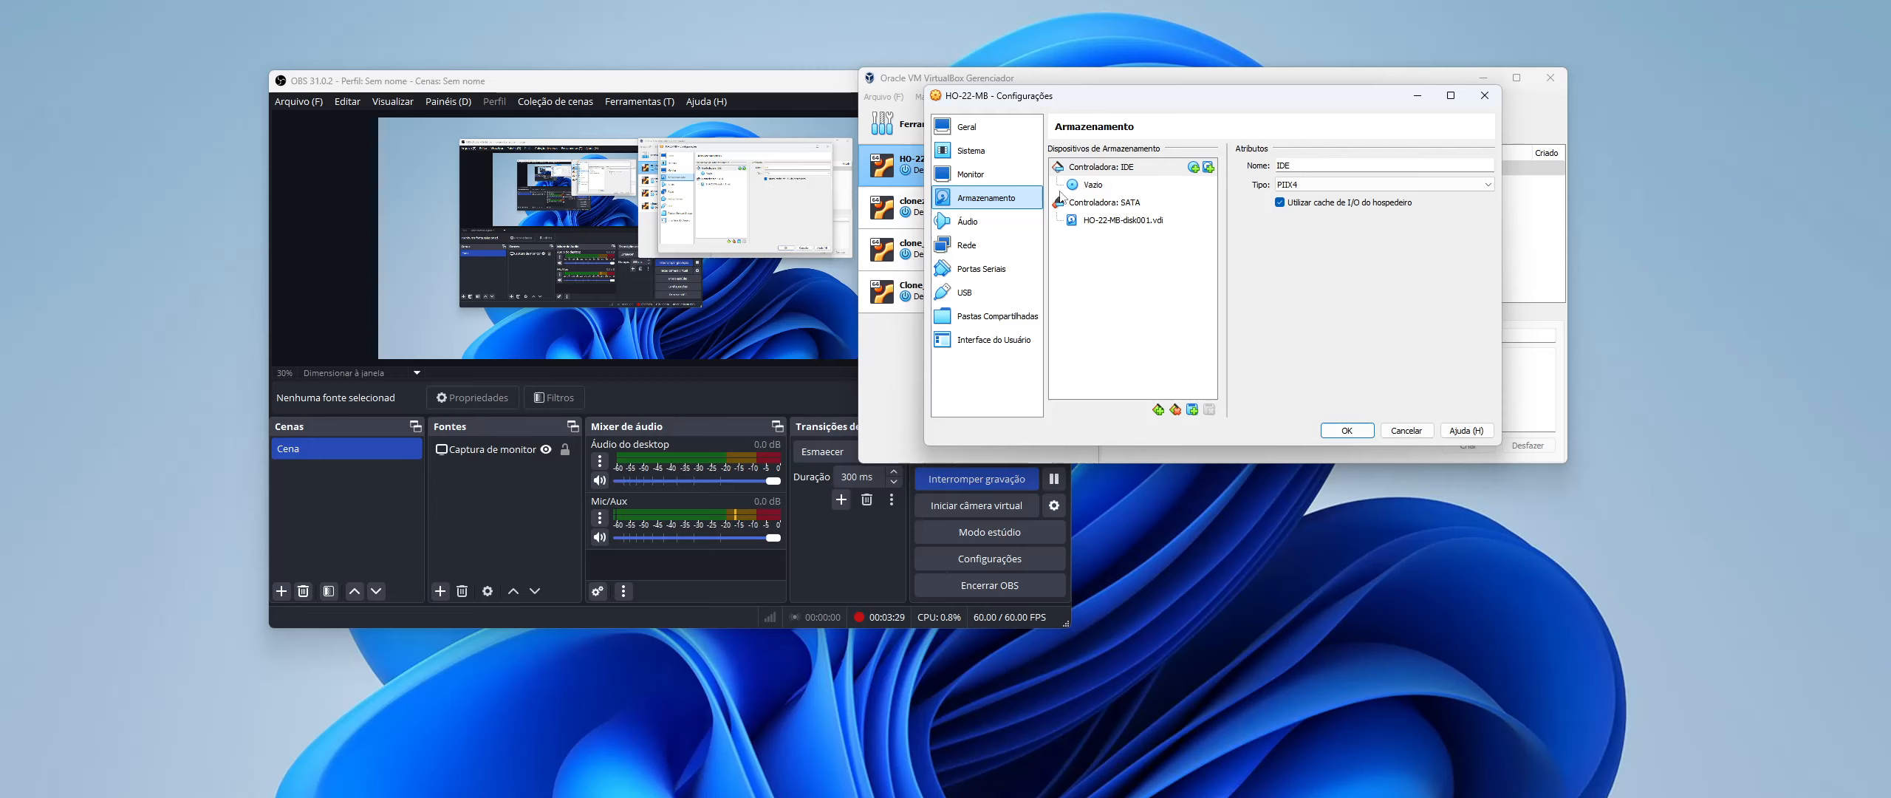
pyautogui.click(1483, 96)
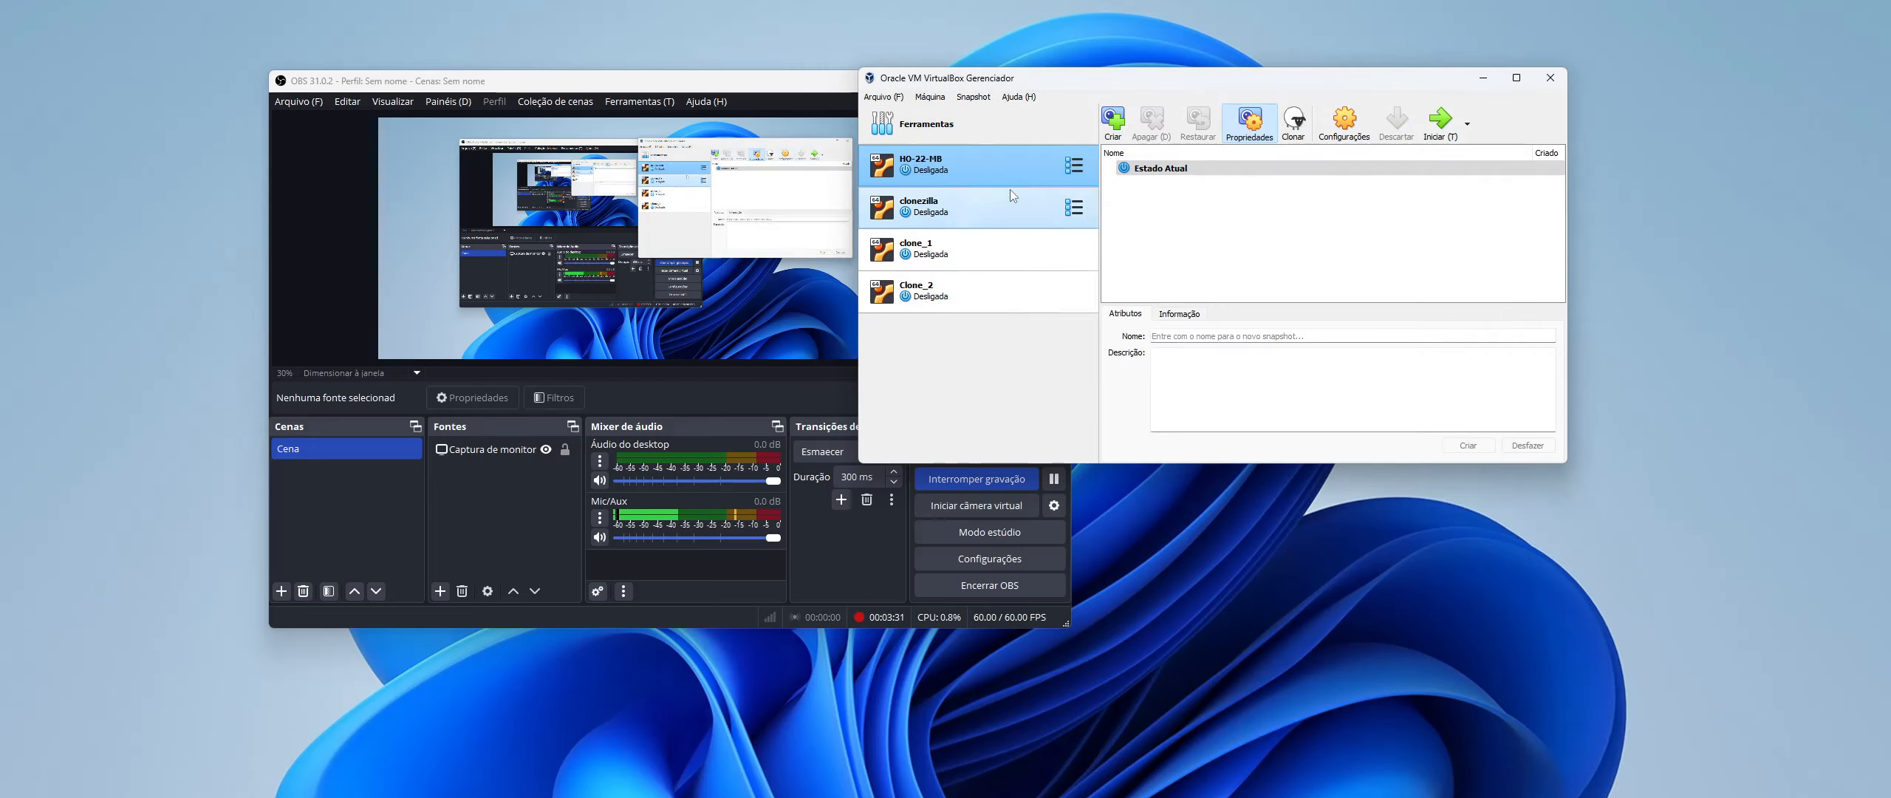
# - Check the storage devices configured for the clonezilla virtual machine and close its settings
pyautogui.click(939, 208)
pyautogui.click(1344, 122)
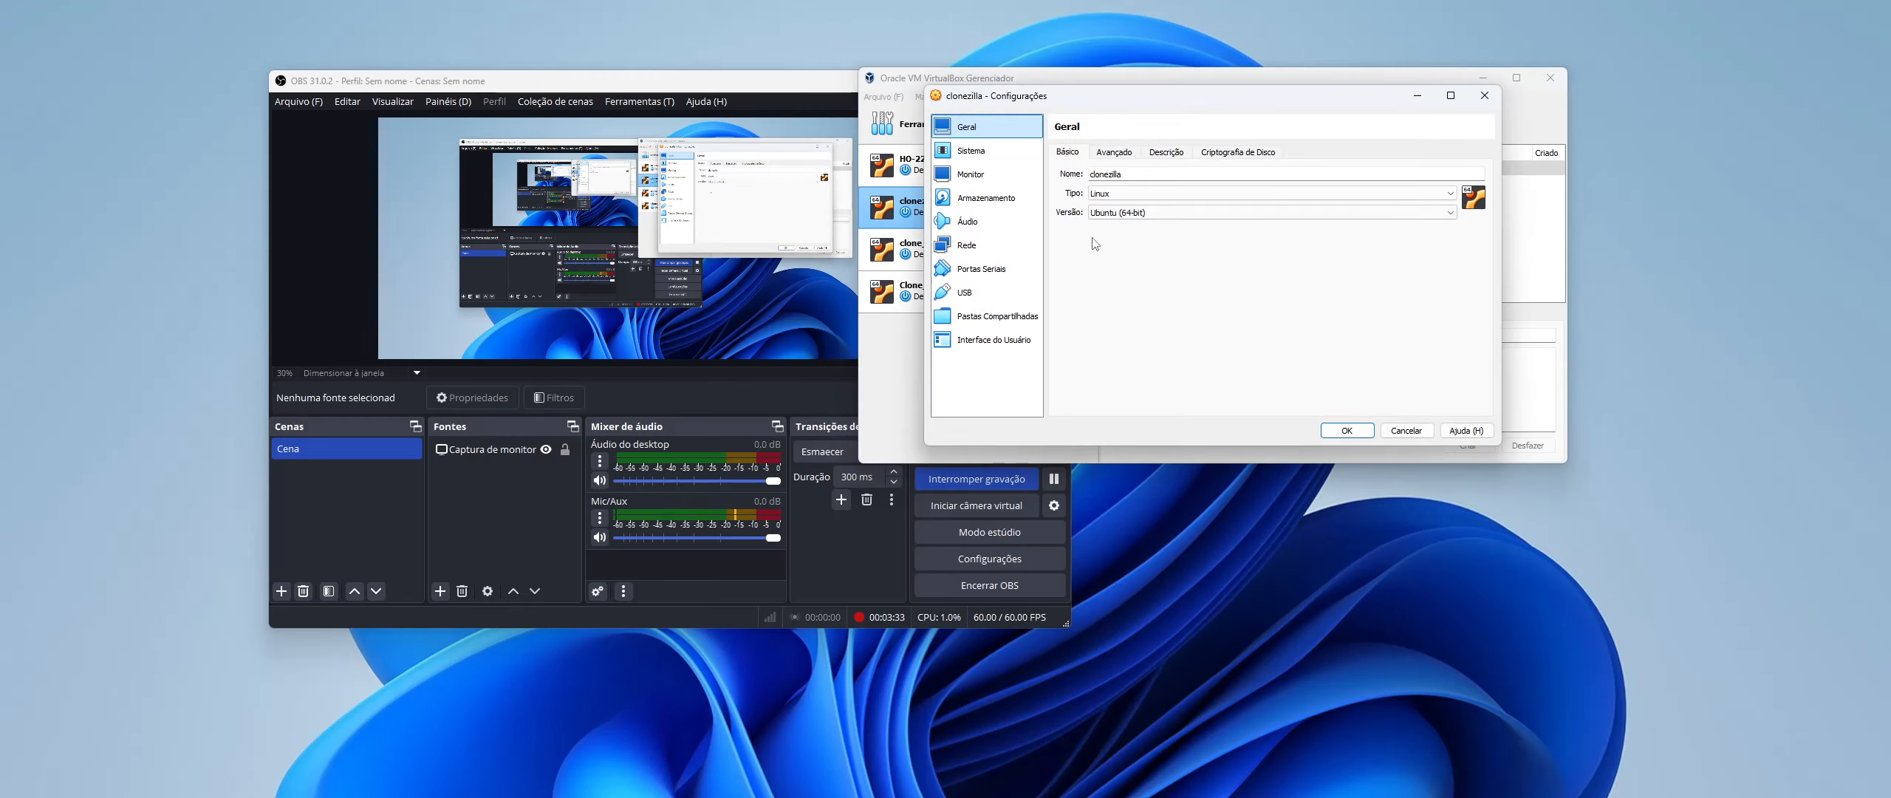
pyautogui.click(986, 198)
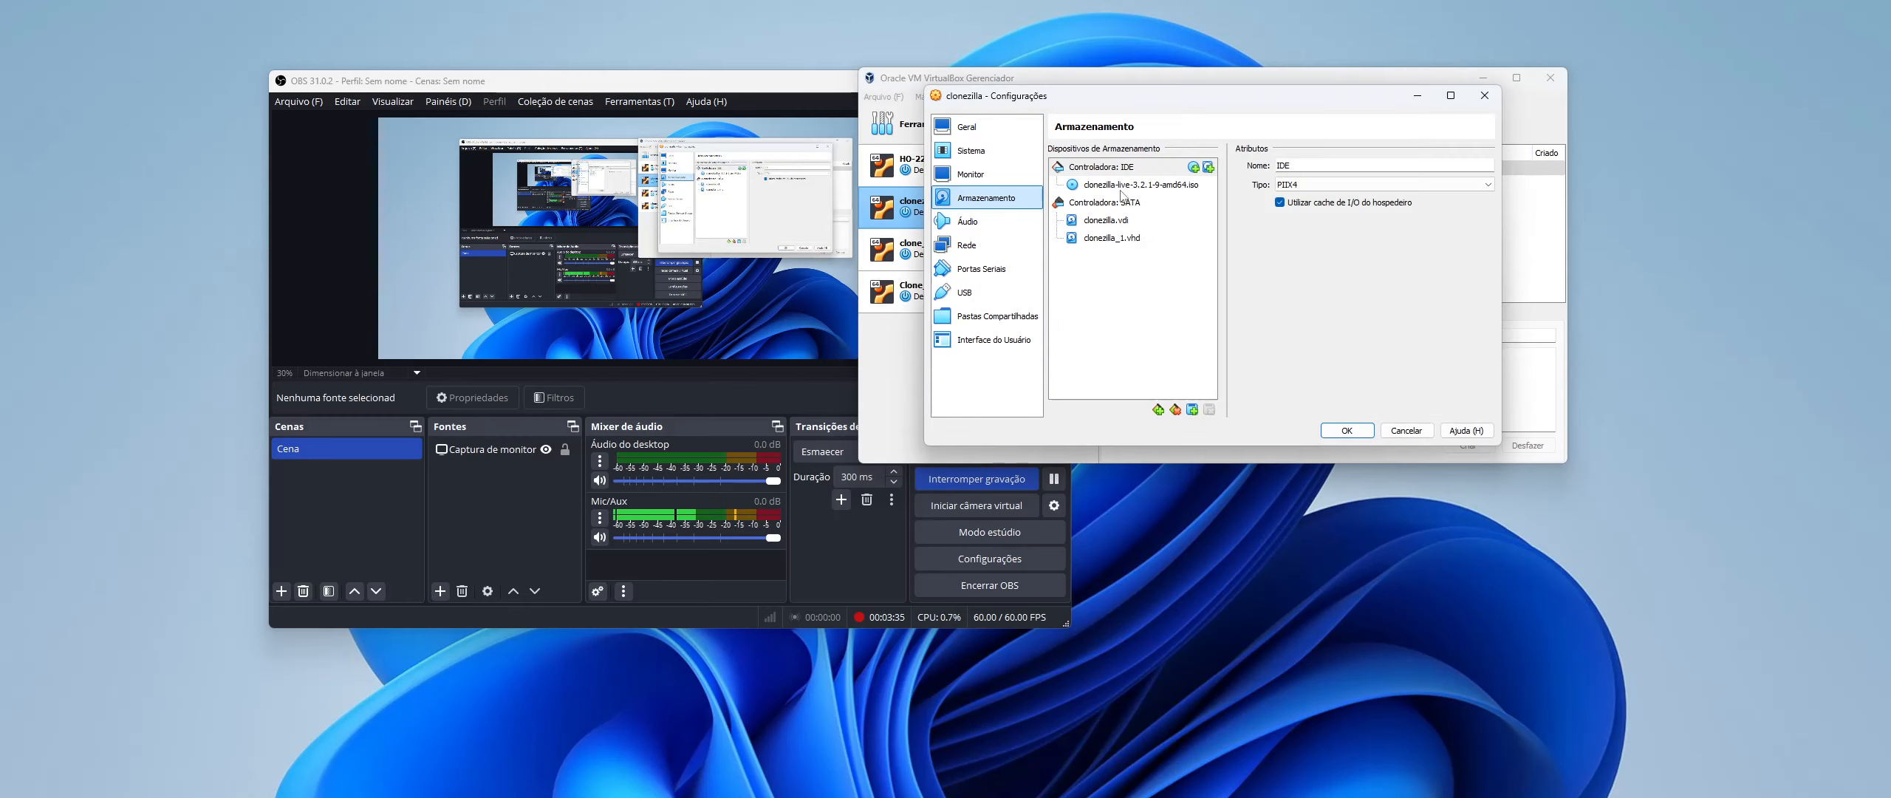
pyautogui.click(1362, 430)
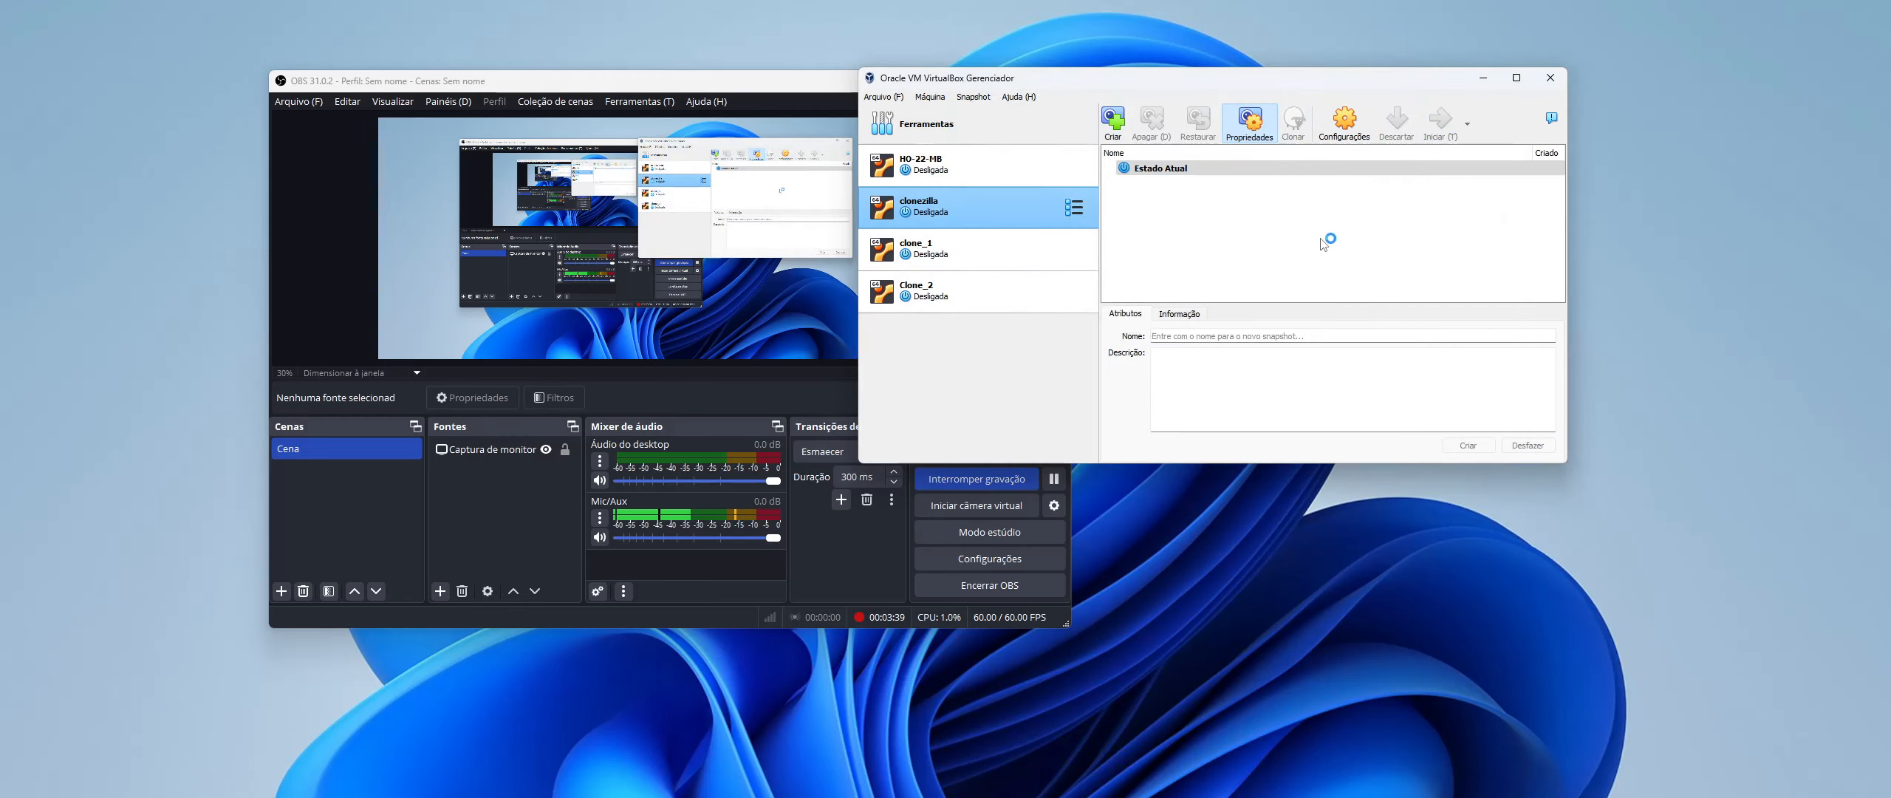
# - Start the clonezilla virtual machine, close its notification panel, and boot Clonezilla live (VGA 800x600)
pyautogui.click(1551, 119)
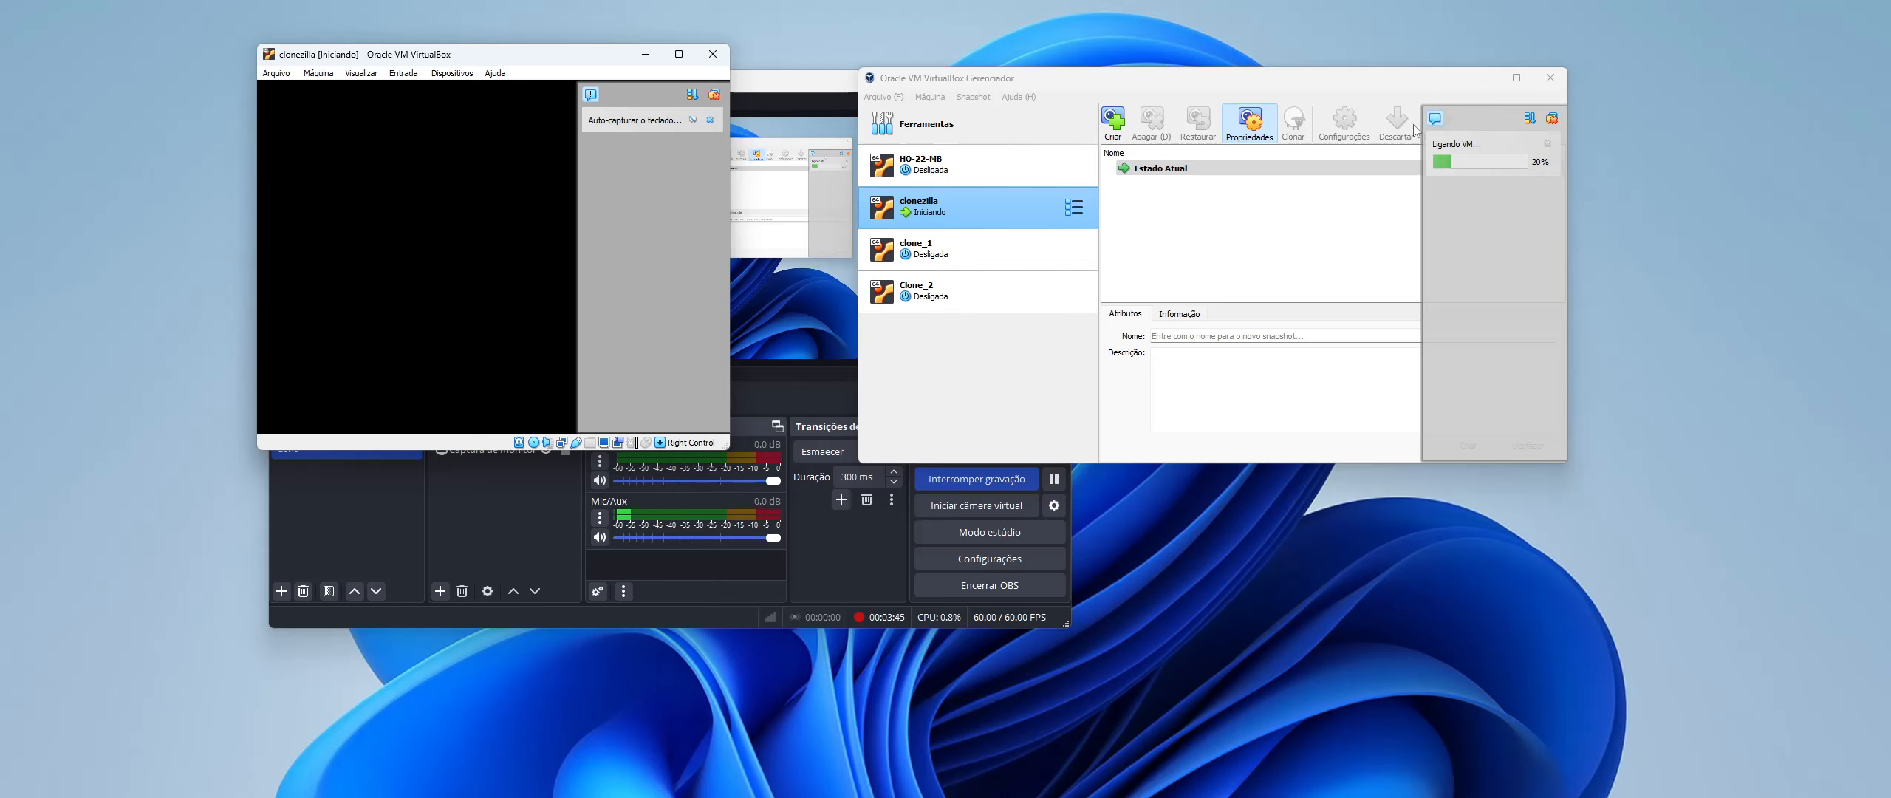
pyautogui.click(715, 100)
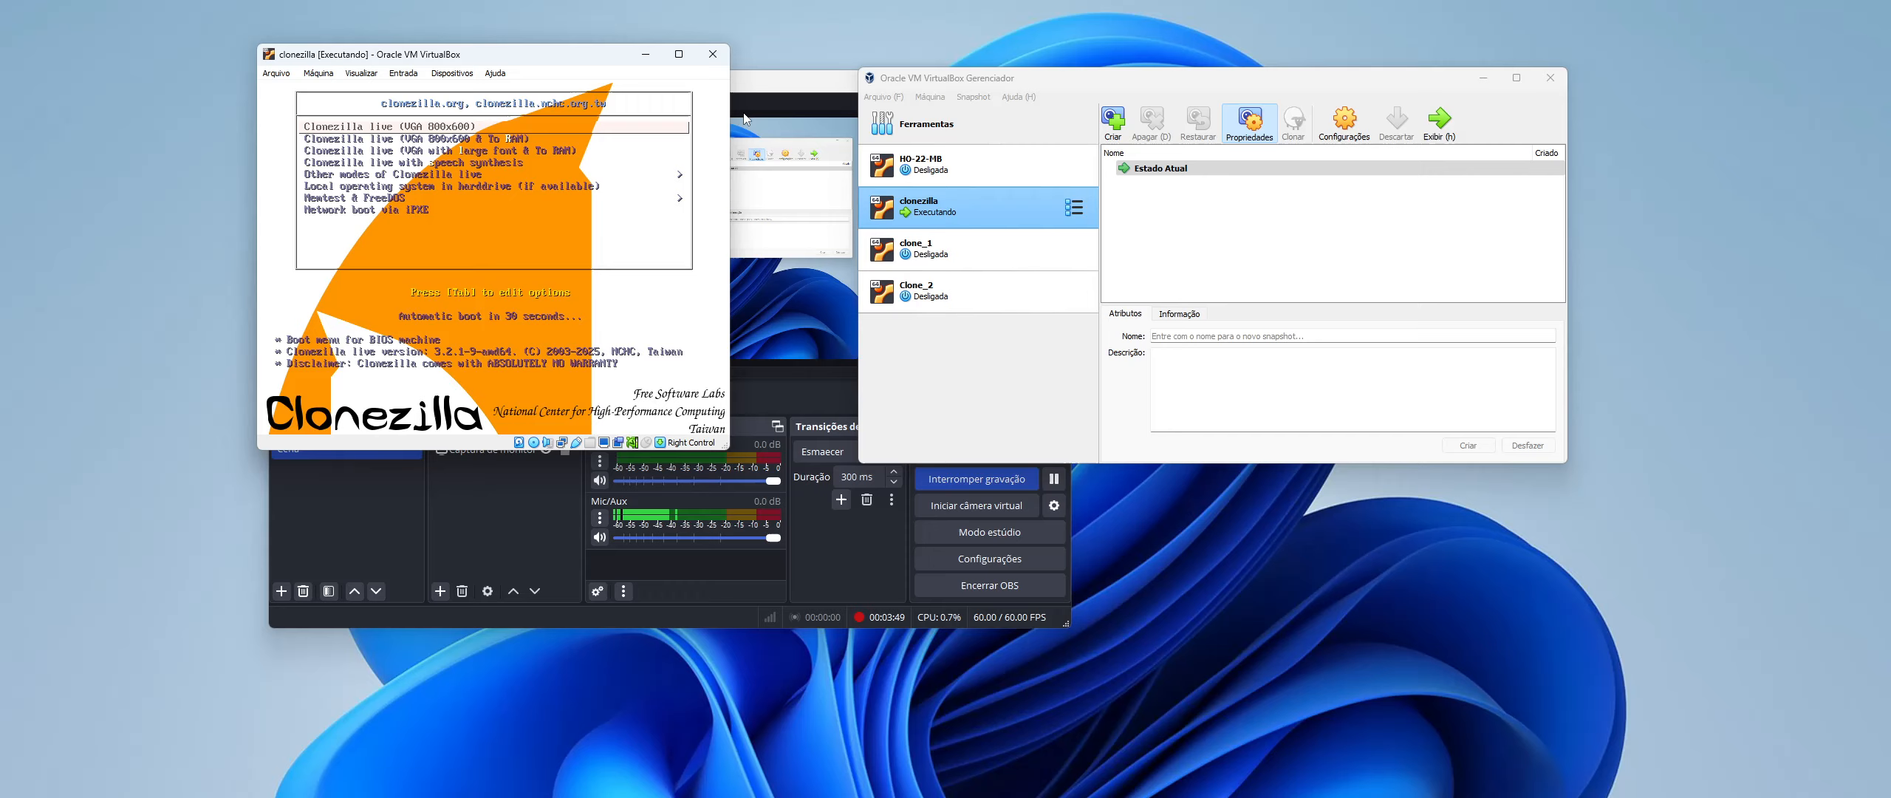
pyautogui.click(680, 297)
pyautogui.press('Return')
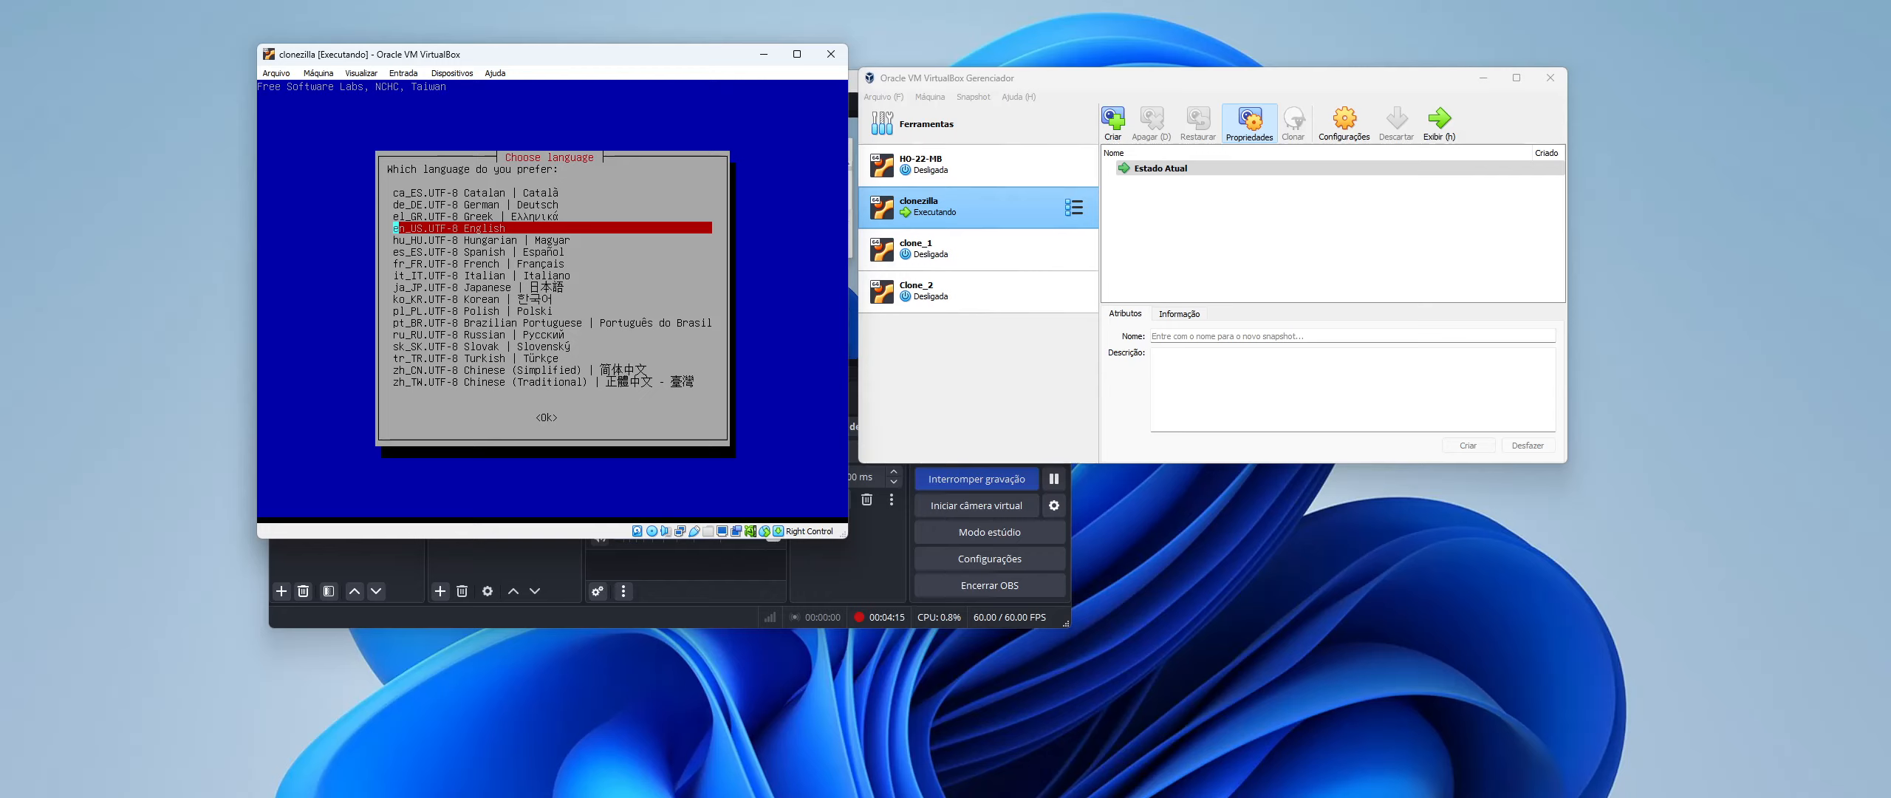
# - Set the Clonezilla language to pt_BR.UTF-8 Brazilian Portuguese and keep the default US keyboard layout
pyautogui.press('Down')
pyautogui.press('Down')
pyautogui.press('Down')
pyautogui.press('Down')
pyautogui.press('Down')
pyautogui.press('Down')
pyautogui.press('Down')
pyautogui.press('Down')
pyautogui.press('Down')
pyautogui.press('Down')
pyautogui.press('Down')
pyautogui.press('Down')
pyautogui.press('Up')
pyautogui.press('Up')
pyautogui.press('Up')
pyautogui.press('Up')
pyautogui.press('Up')
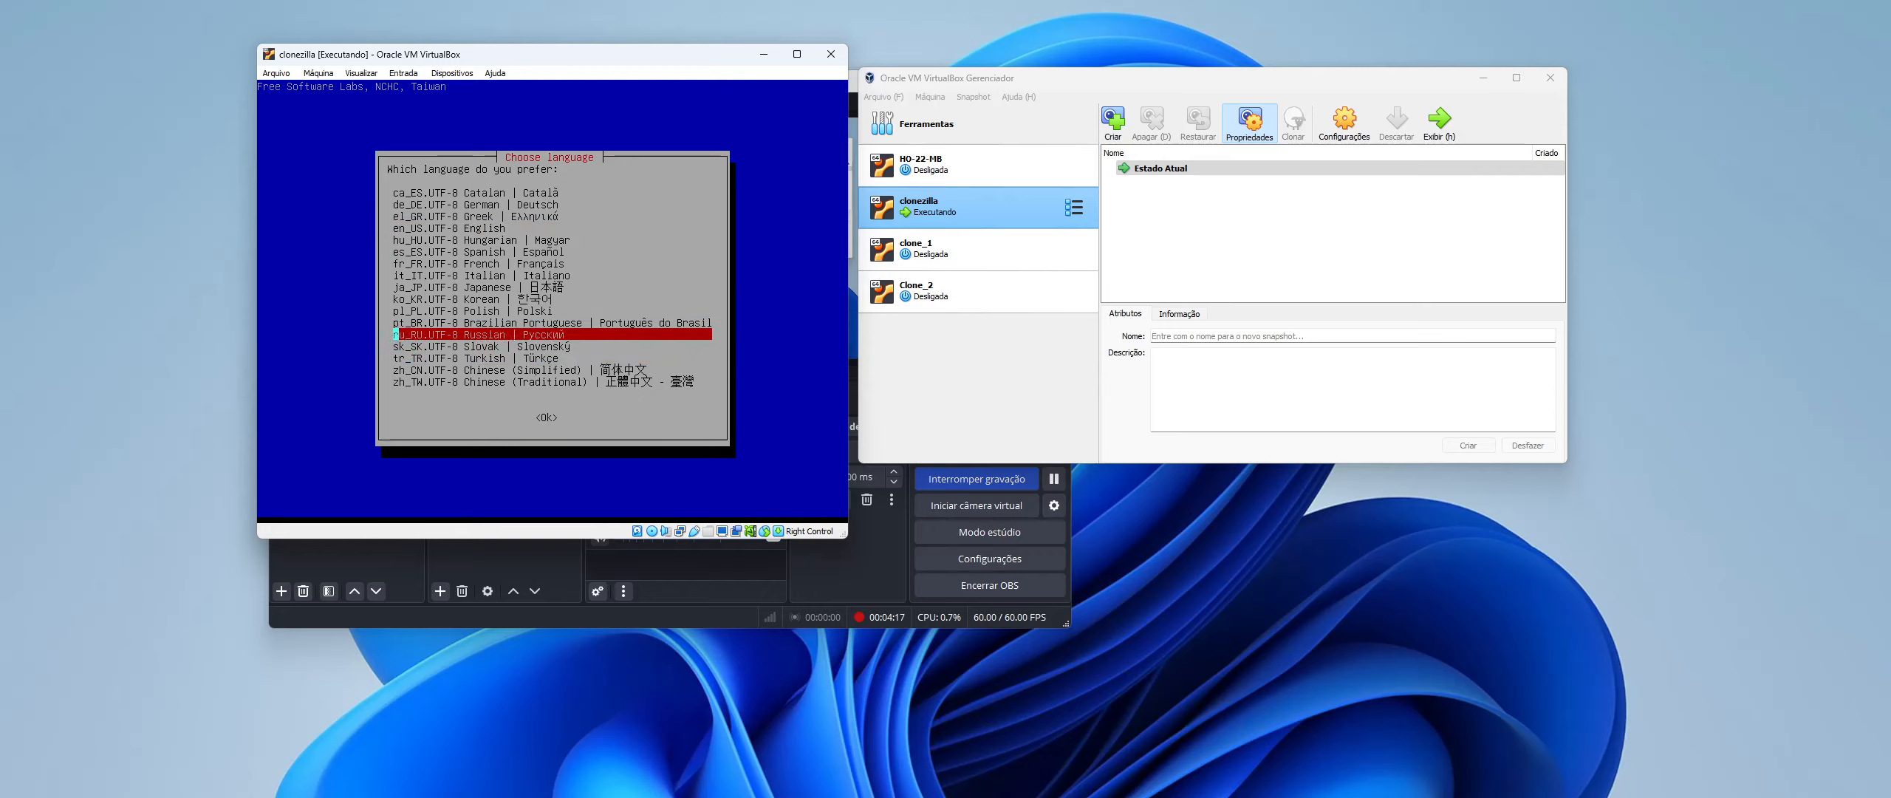
pyautogui.press('Return')
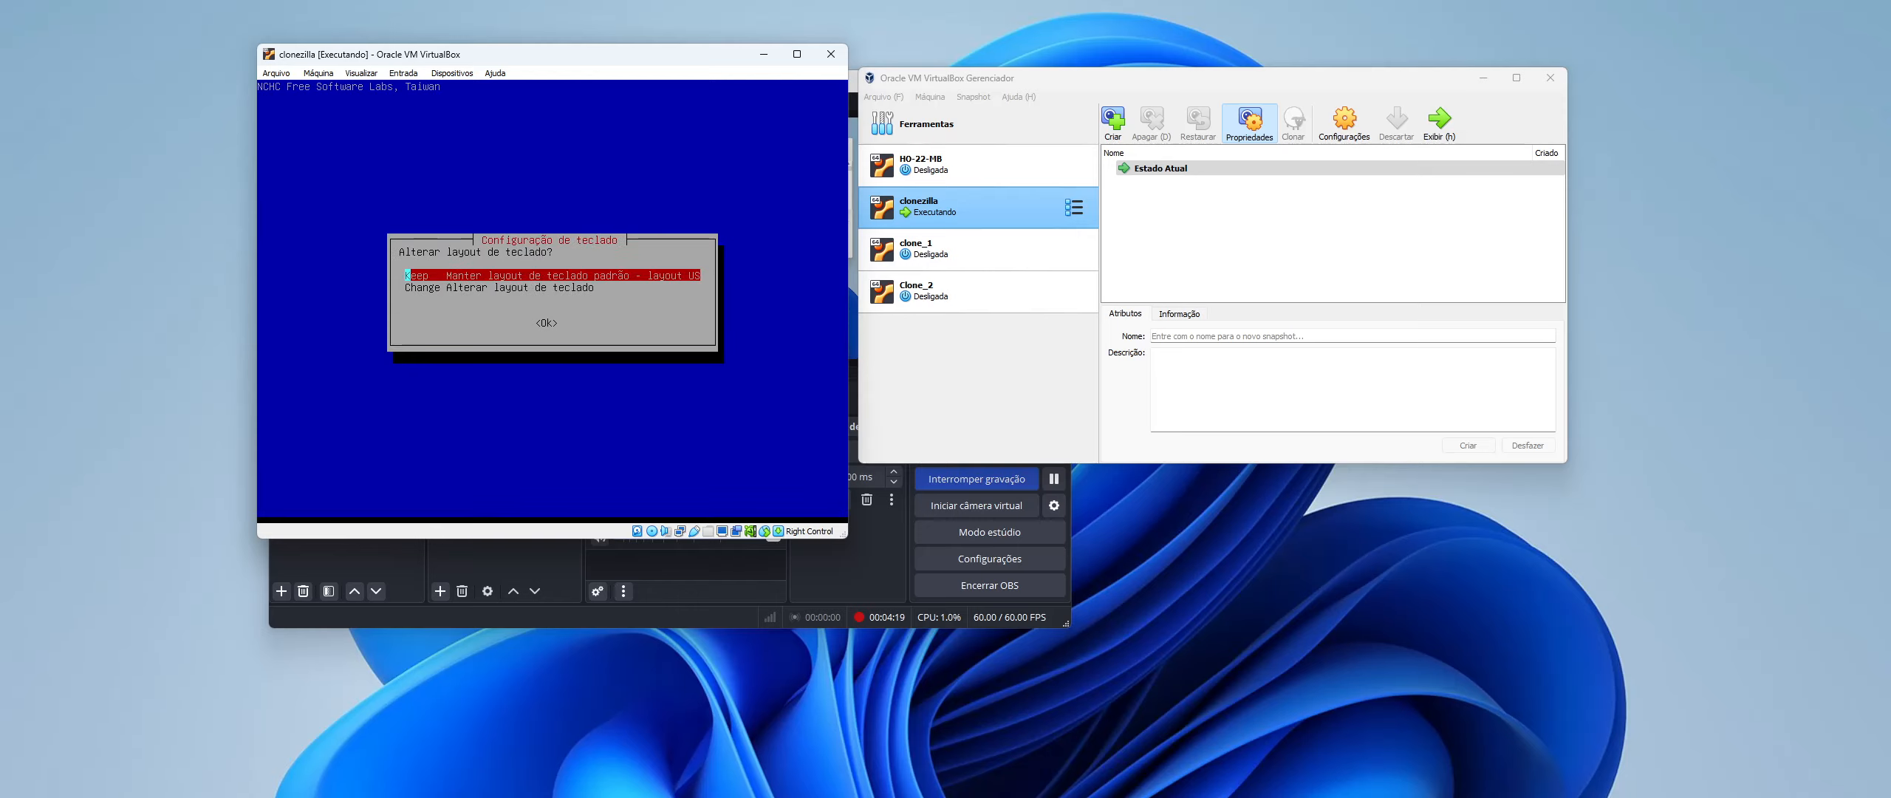
pyautogui.press('Return')
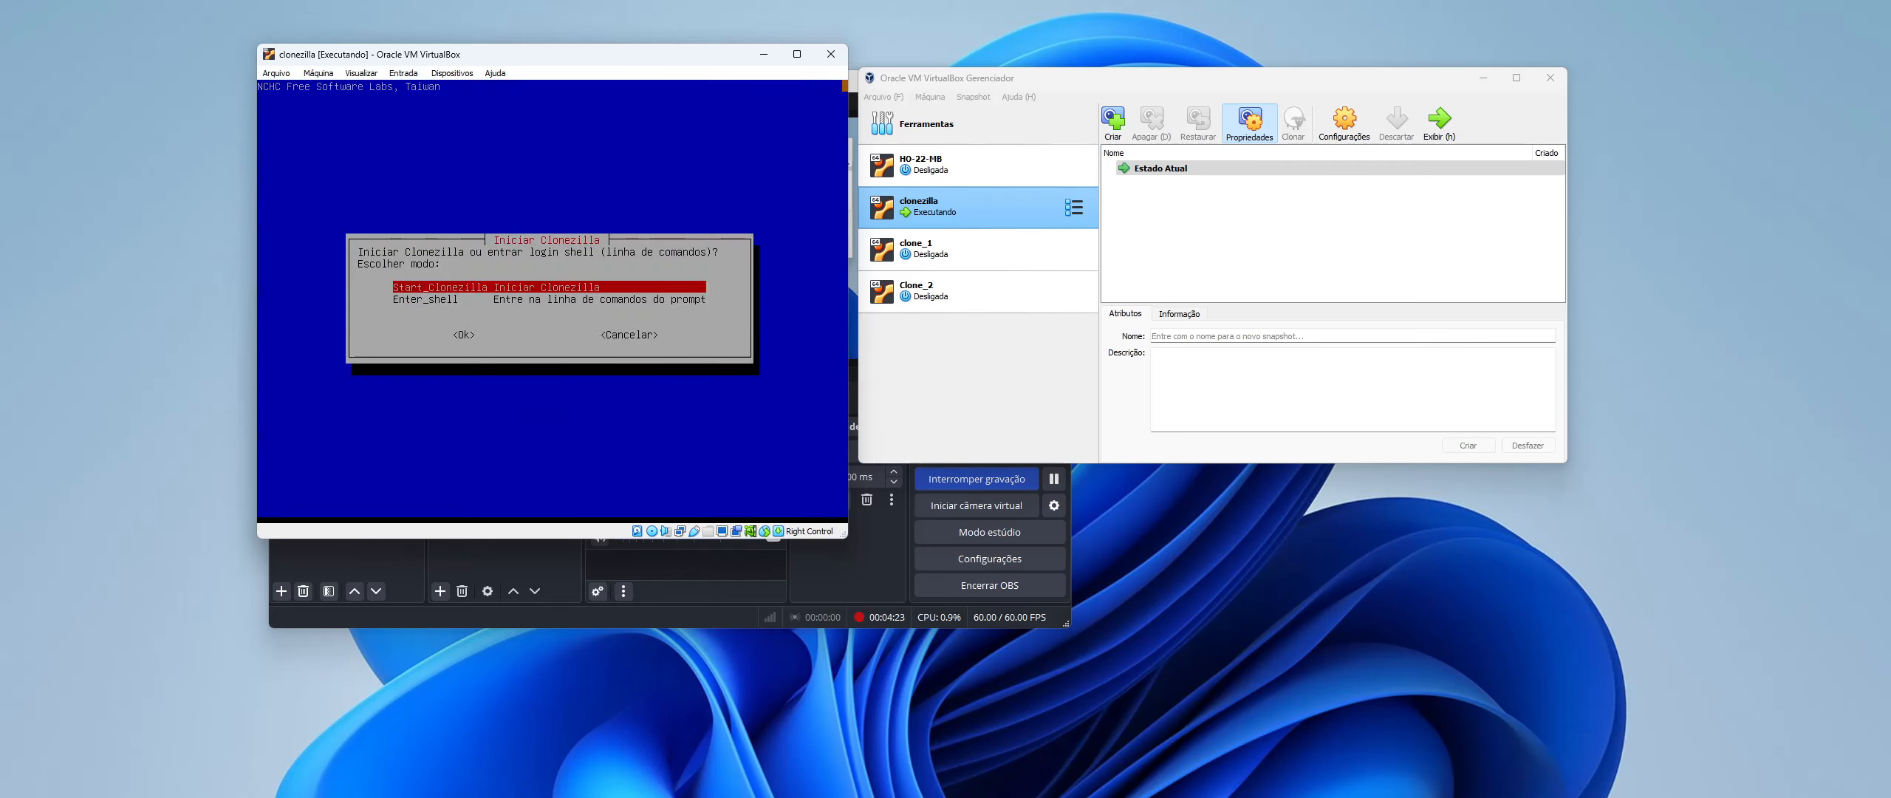
# - Start Clonezilla and choose the lite-server mode
pyautogui.press('Return')
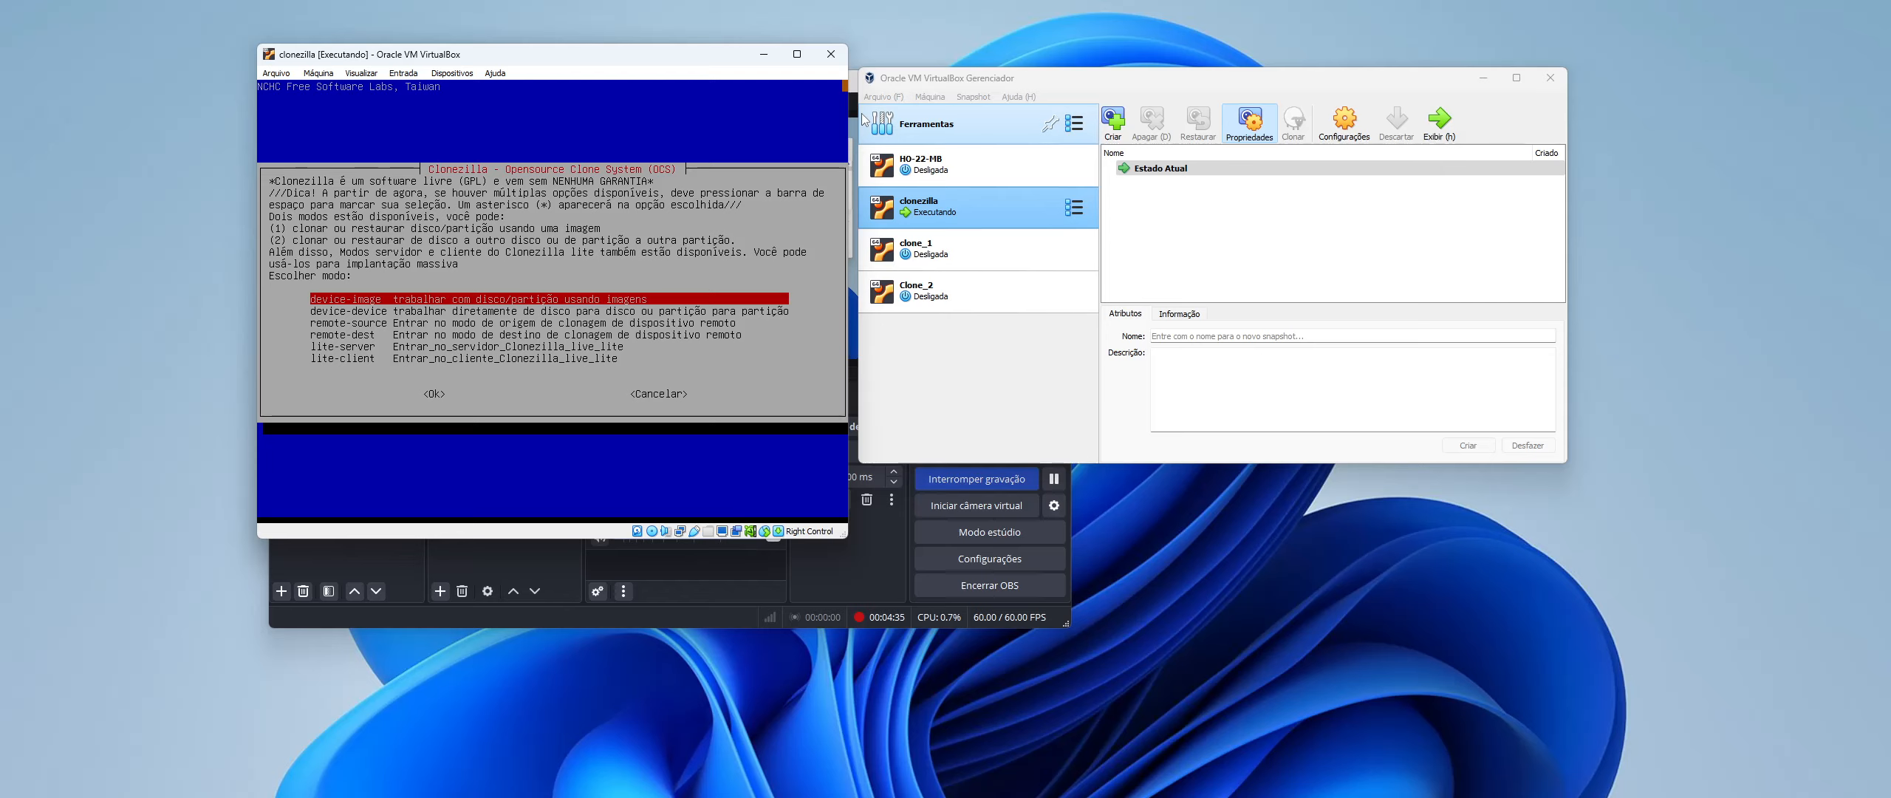
pyautogui.press('Down')
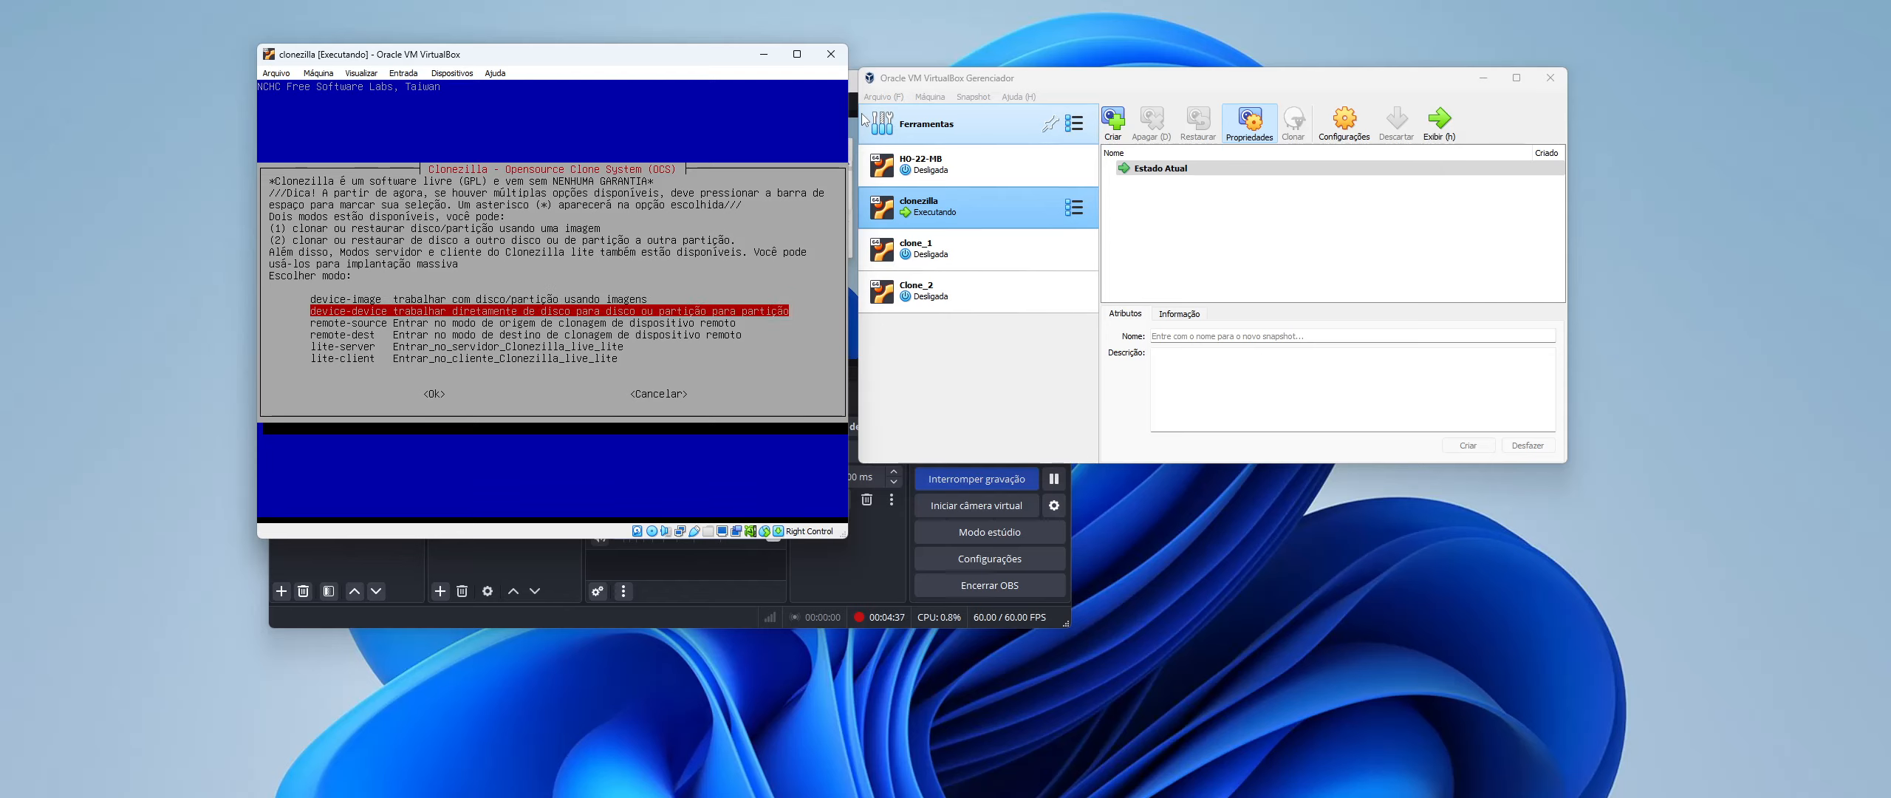
pyautogui.press('Down')
pyautogui.press('Down')
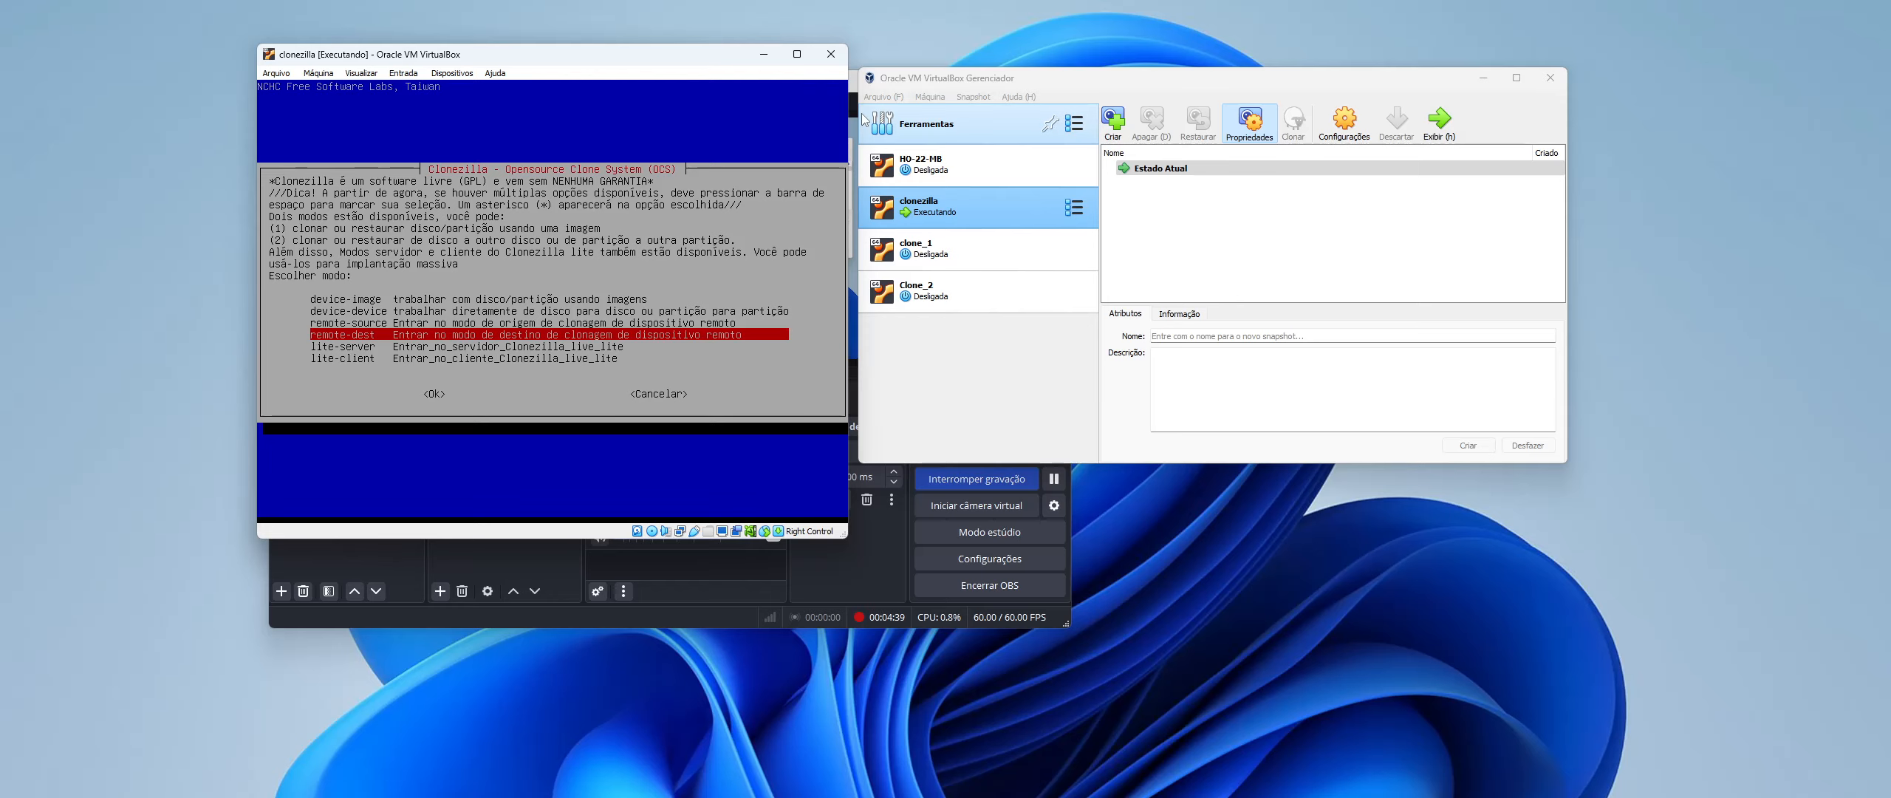
pyautogui.press('Down')
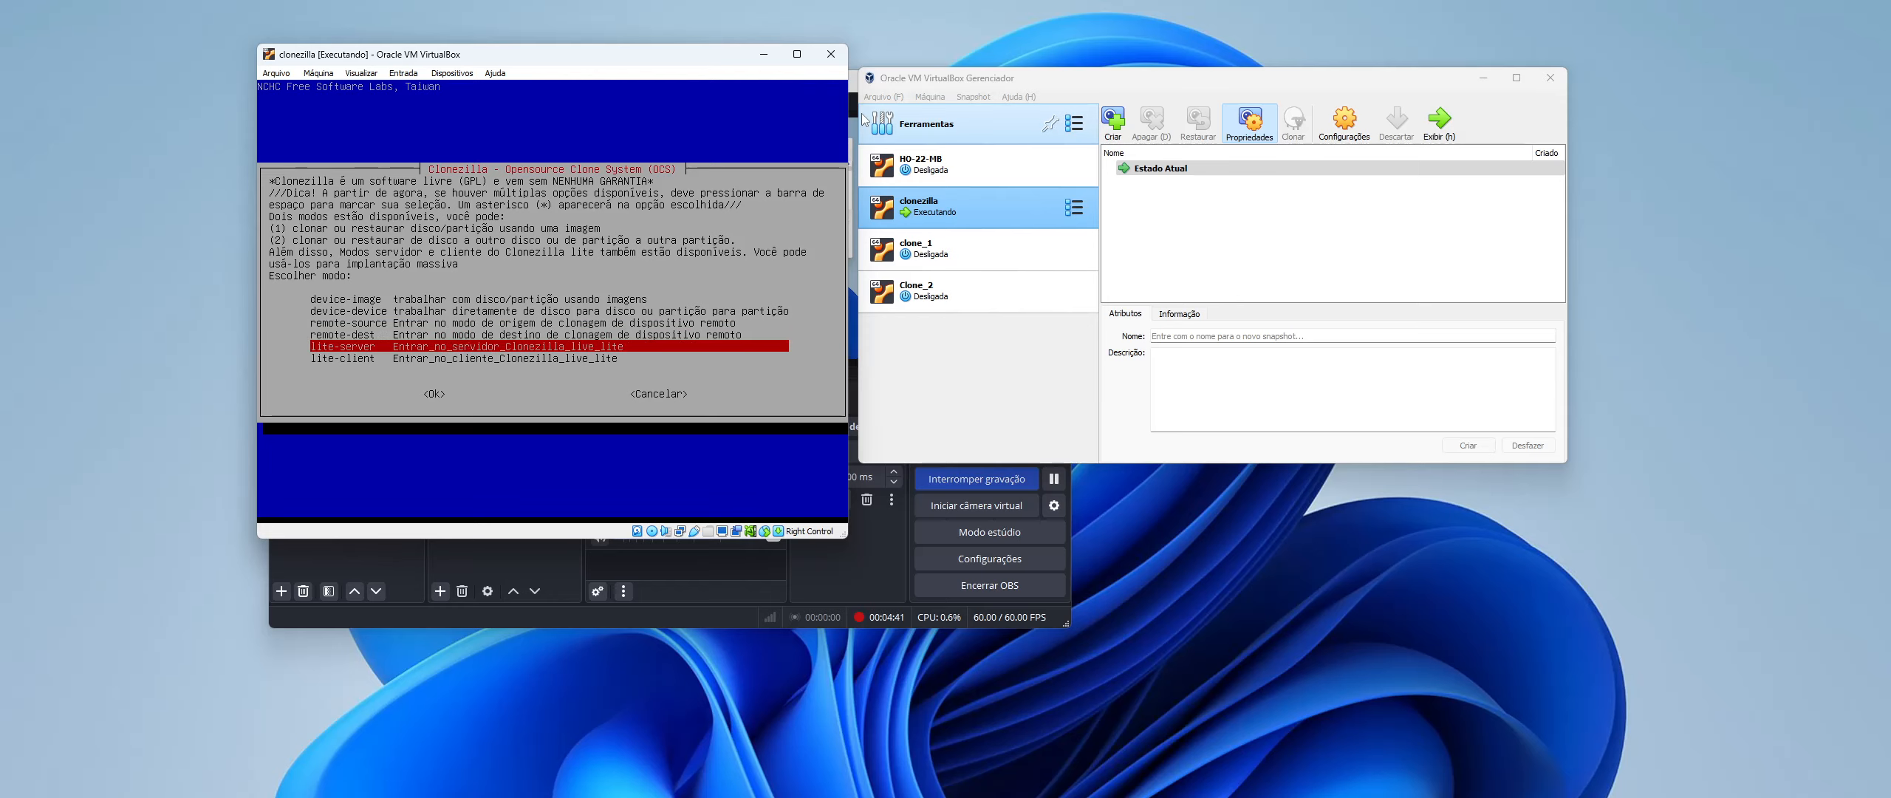
pyautogui.press('Return')
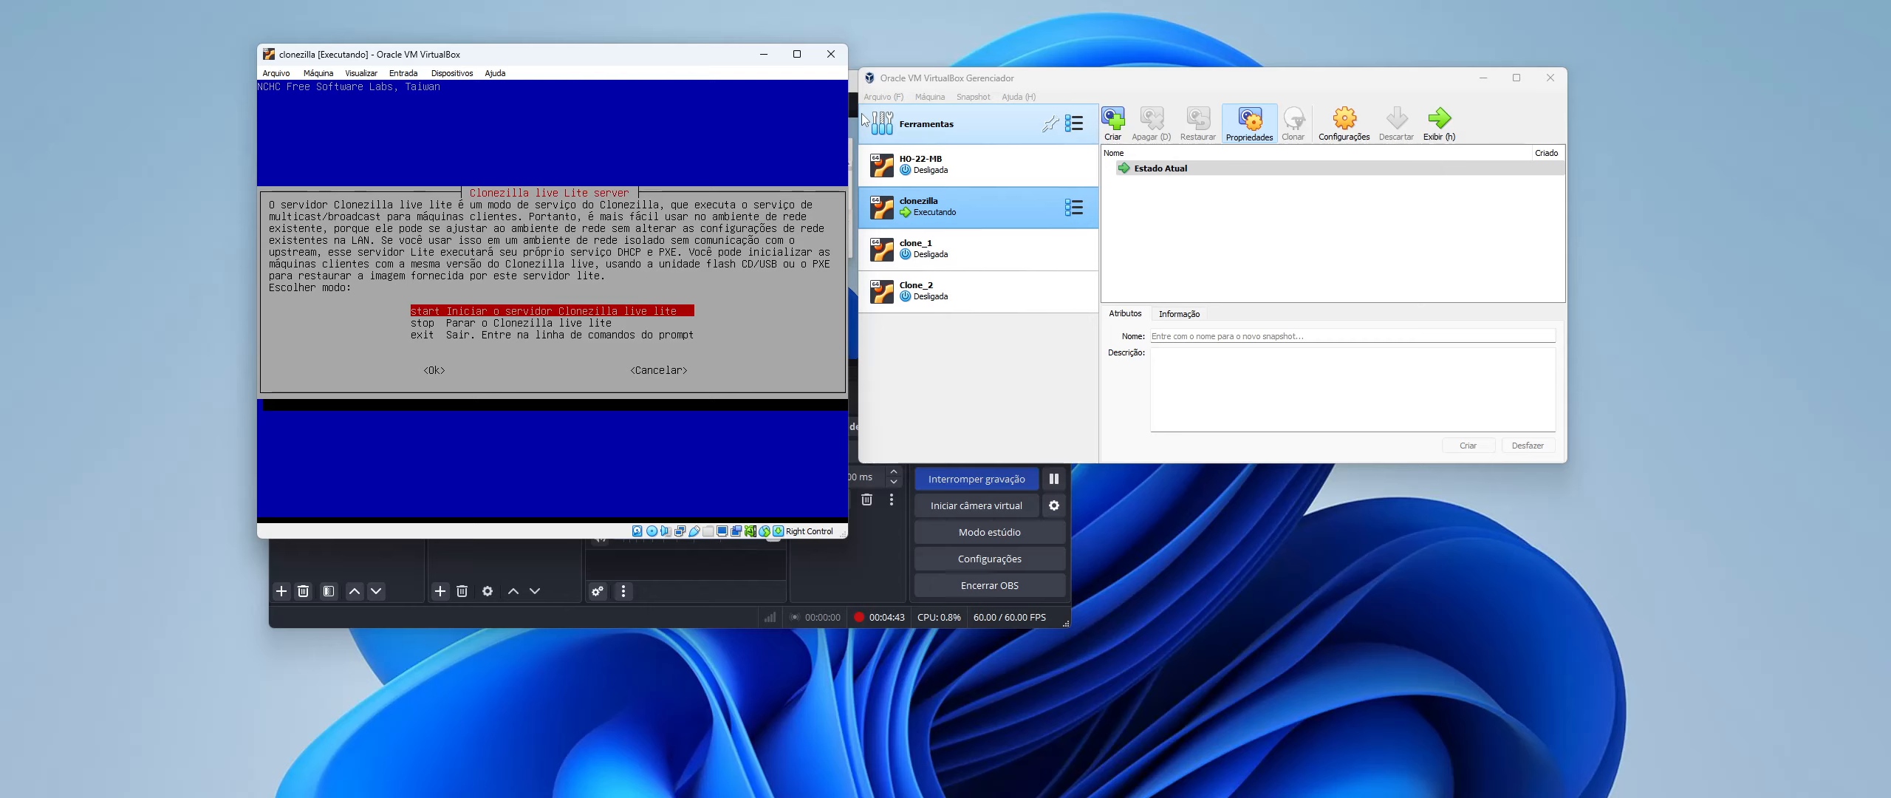
# - Start the Clonezilla live lite server with netboot for the clients and start-new-dhcpd as the DHCP service
pyautogui.press('Return')
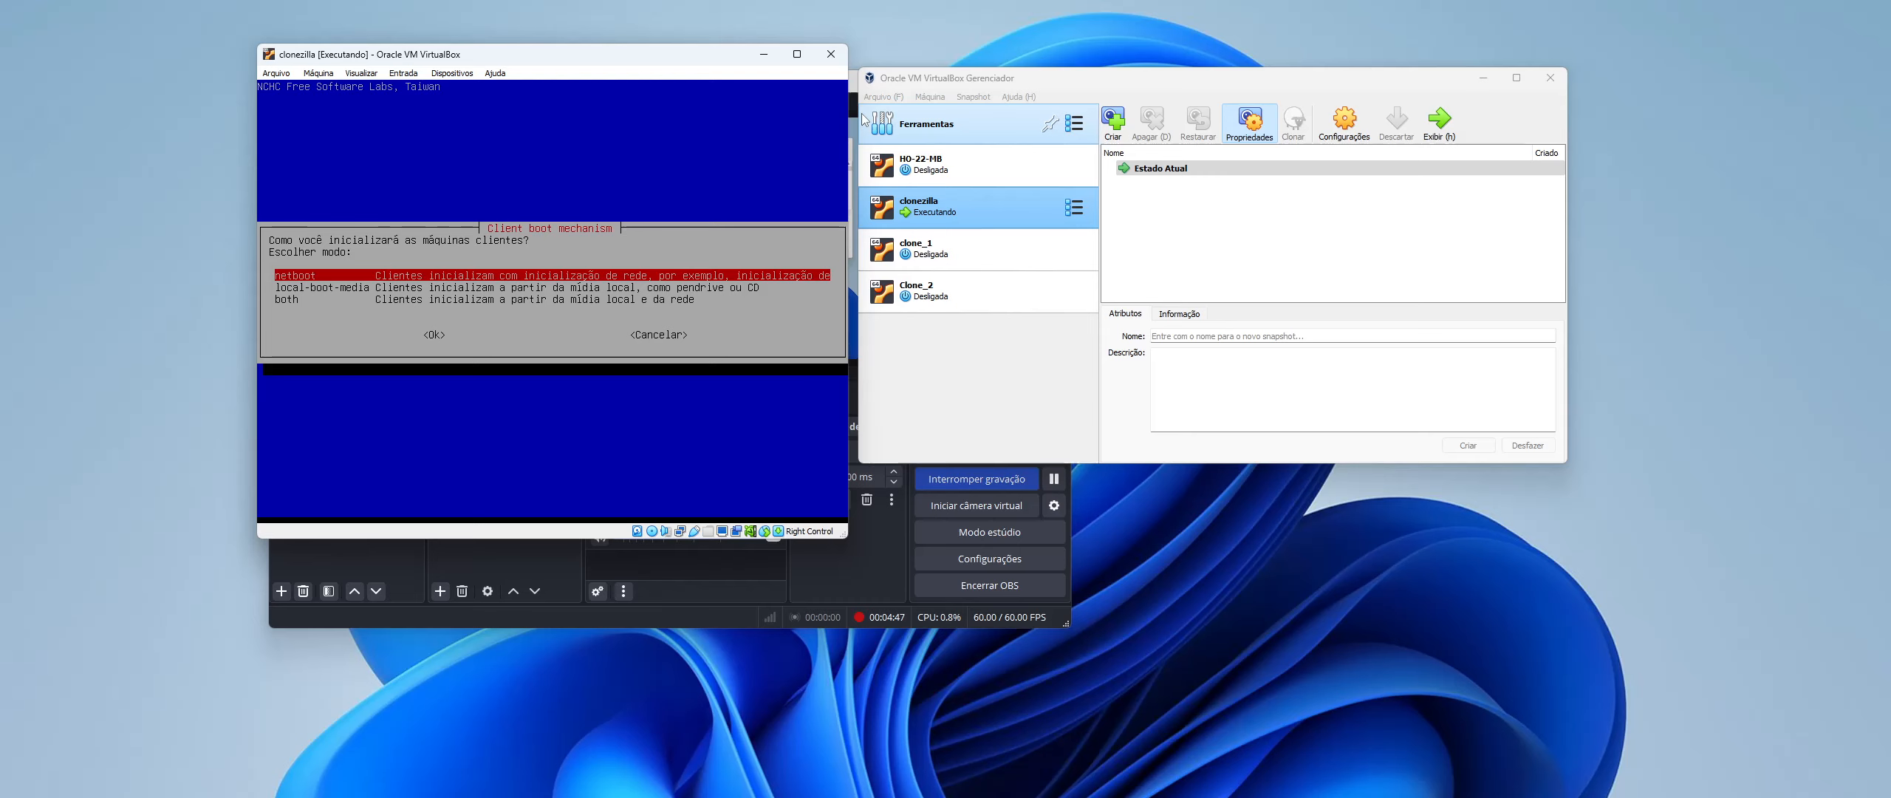
pyautogui.press('Return')
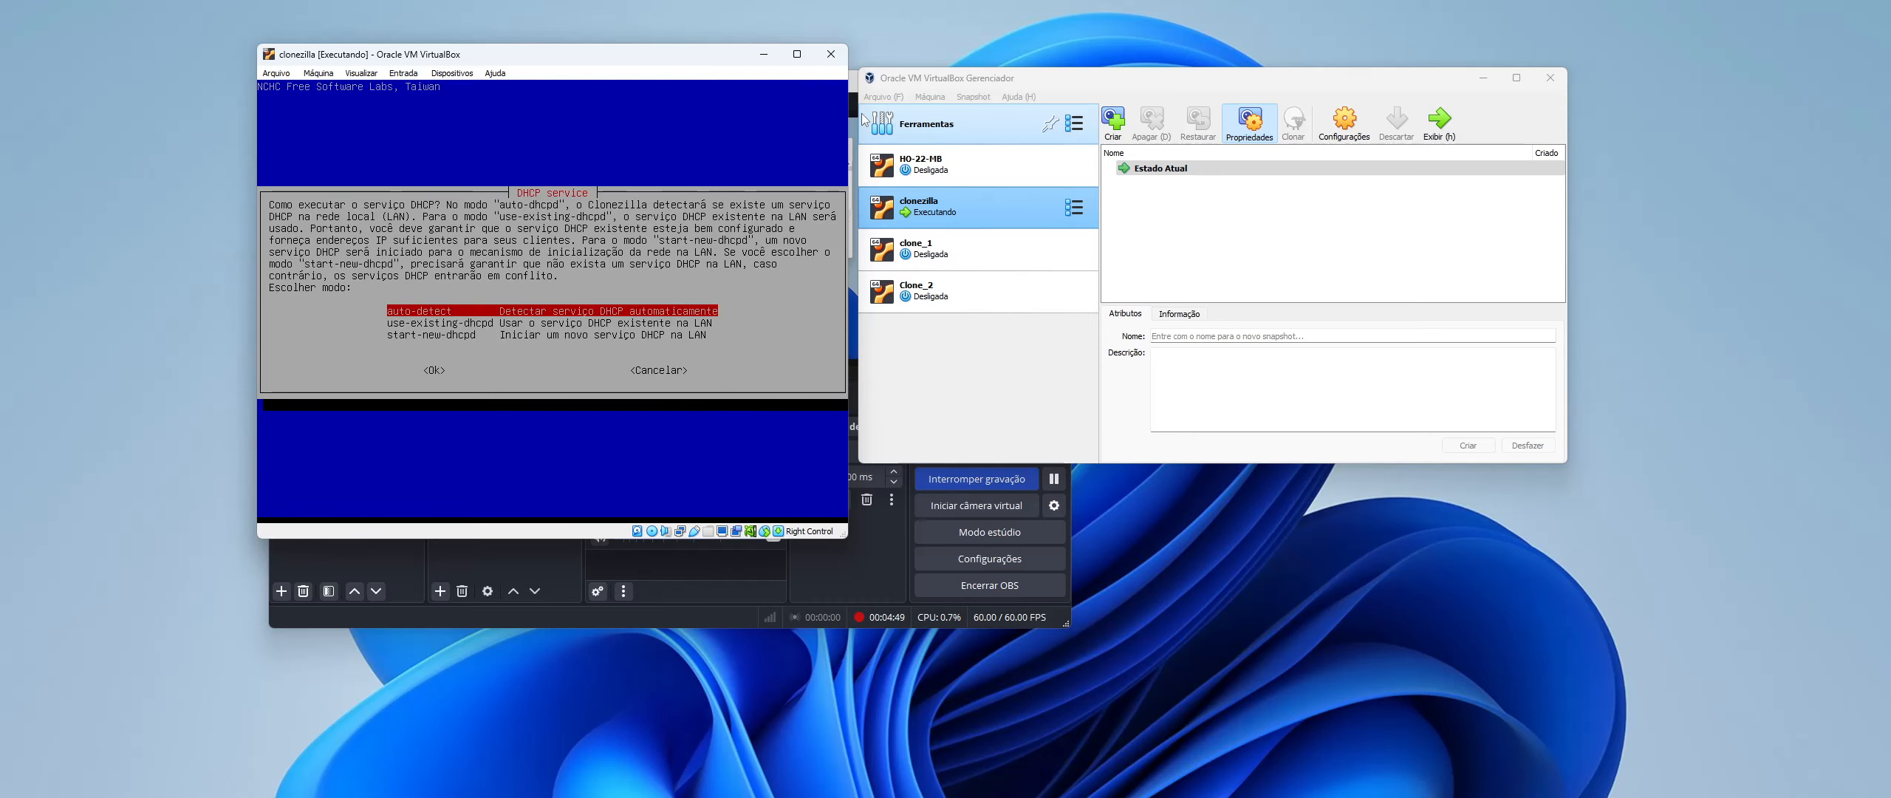
pyautogui.press('Down')
pyautogui.press('Down')
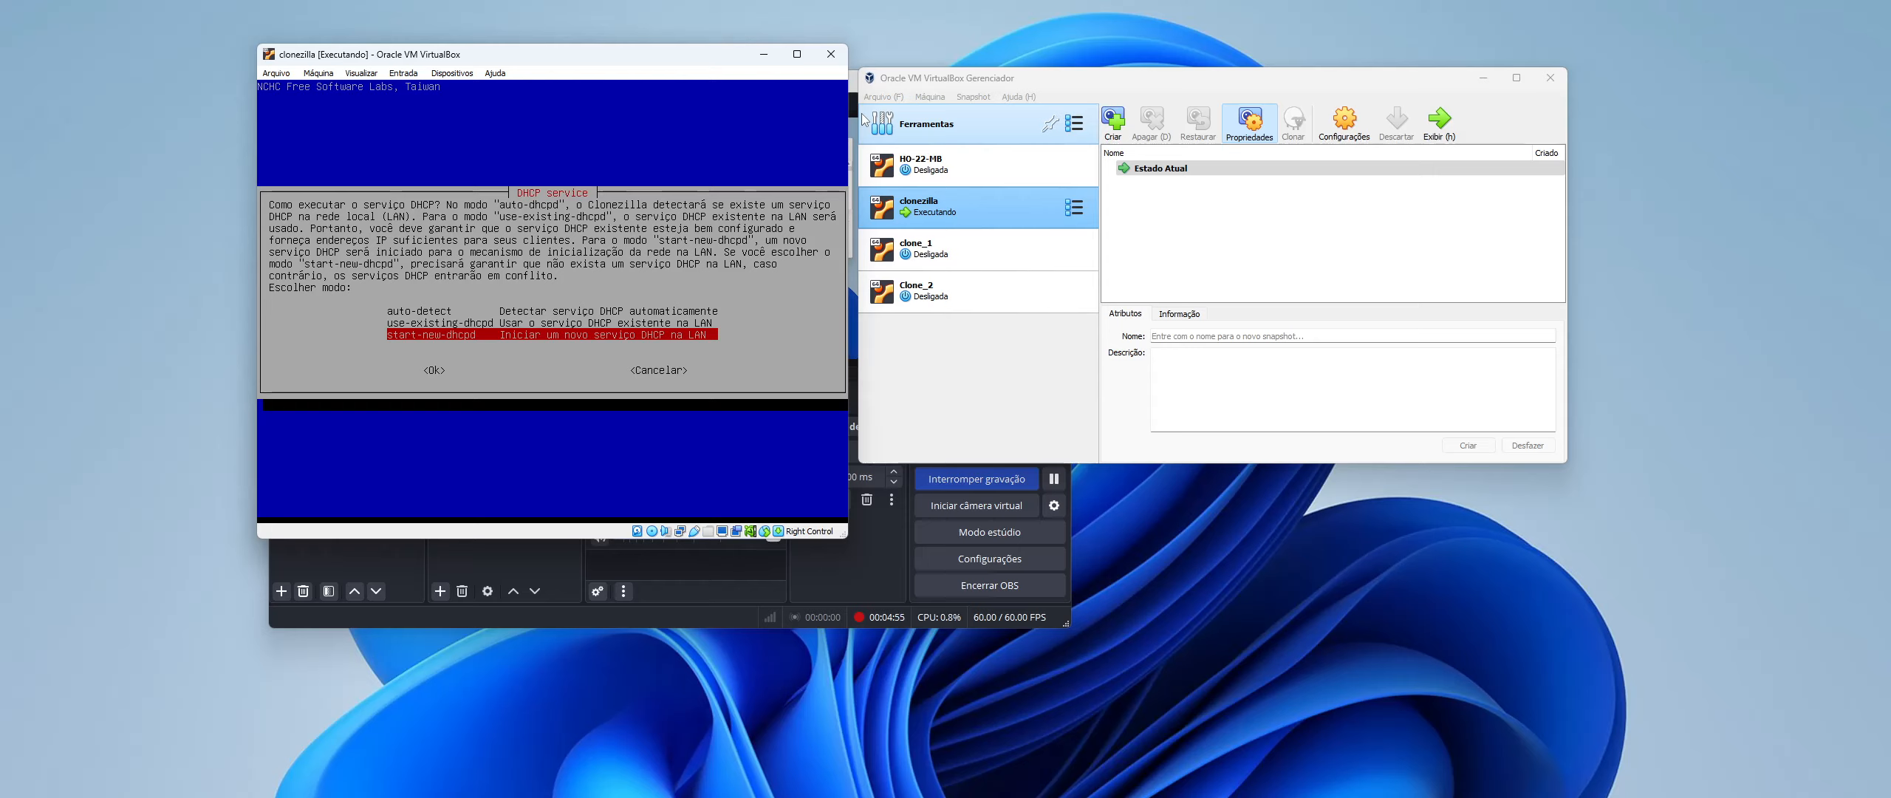
pyautogui.press('Return')
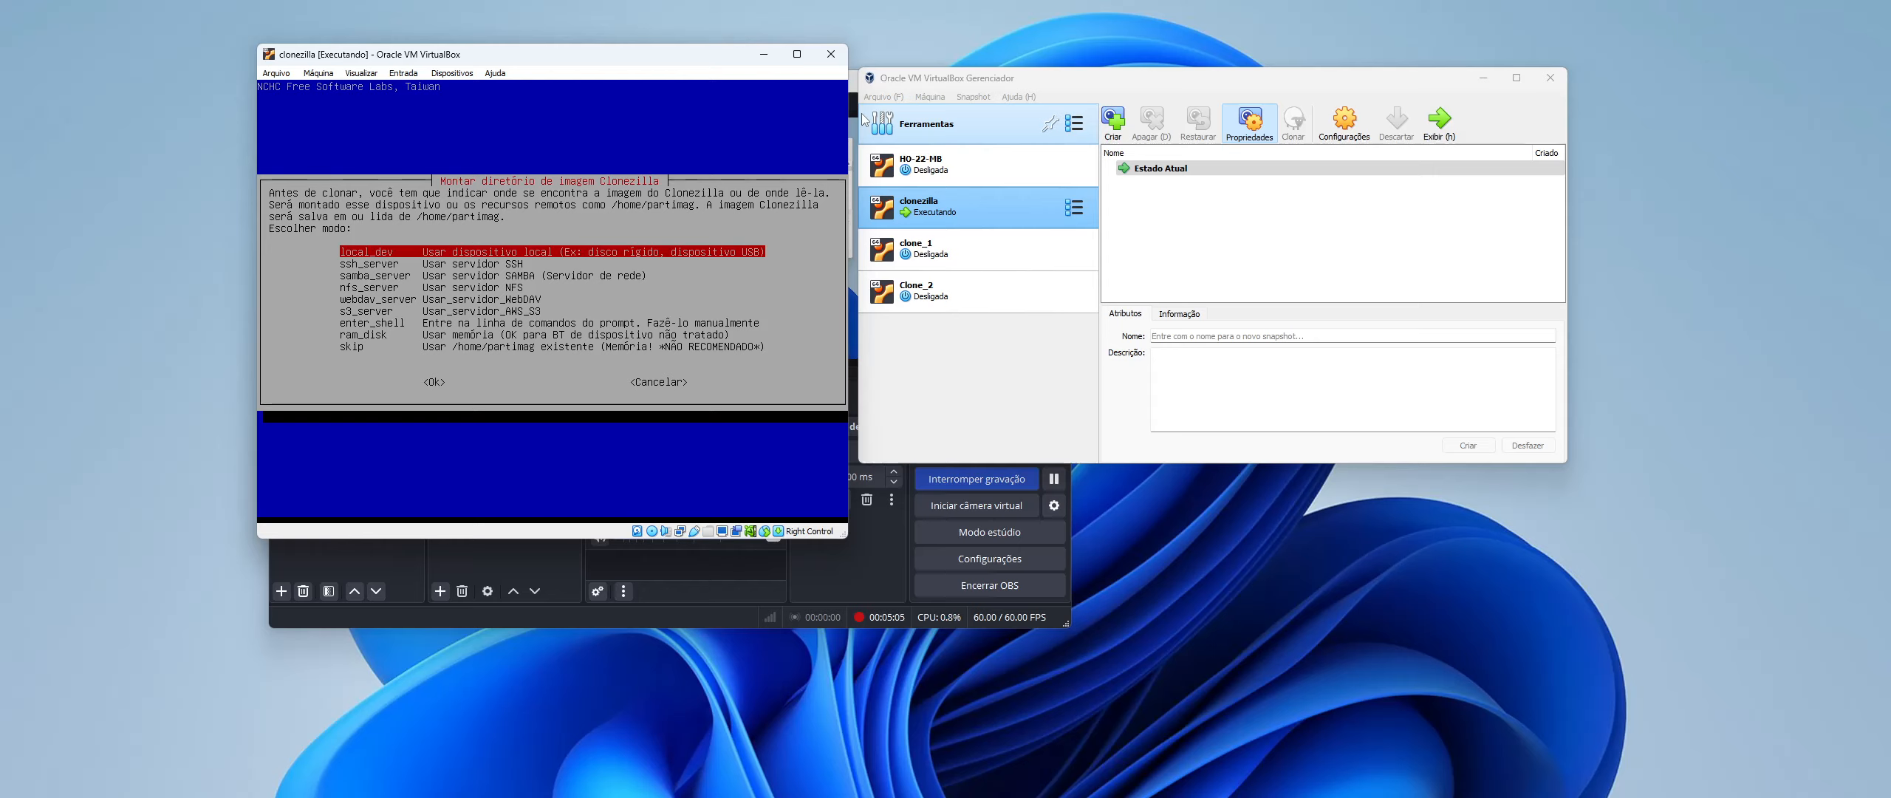
# - Choose local_dev as the Clonezilla image directory source and exit the disk scan
pyautogui.press('Down')
pyautogui.press('Down')
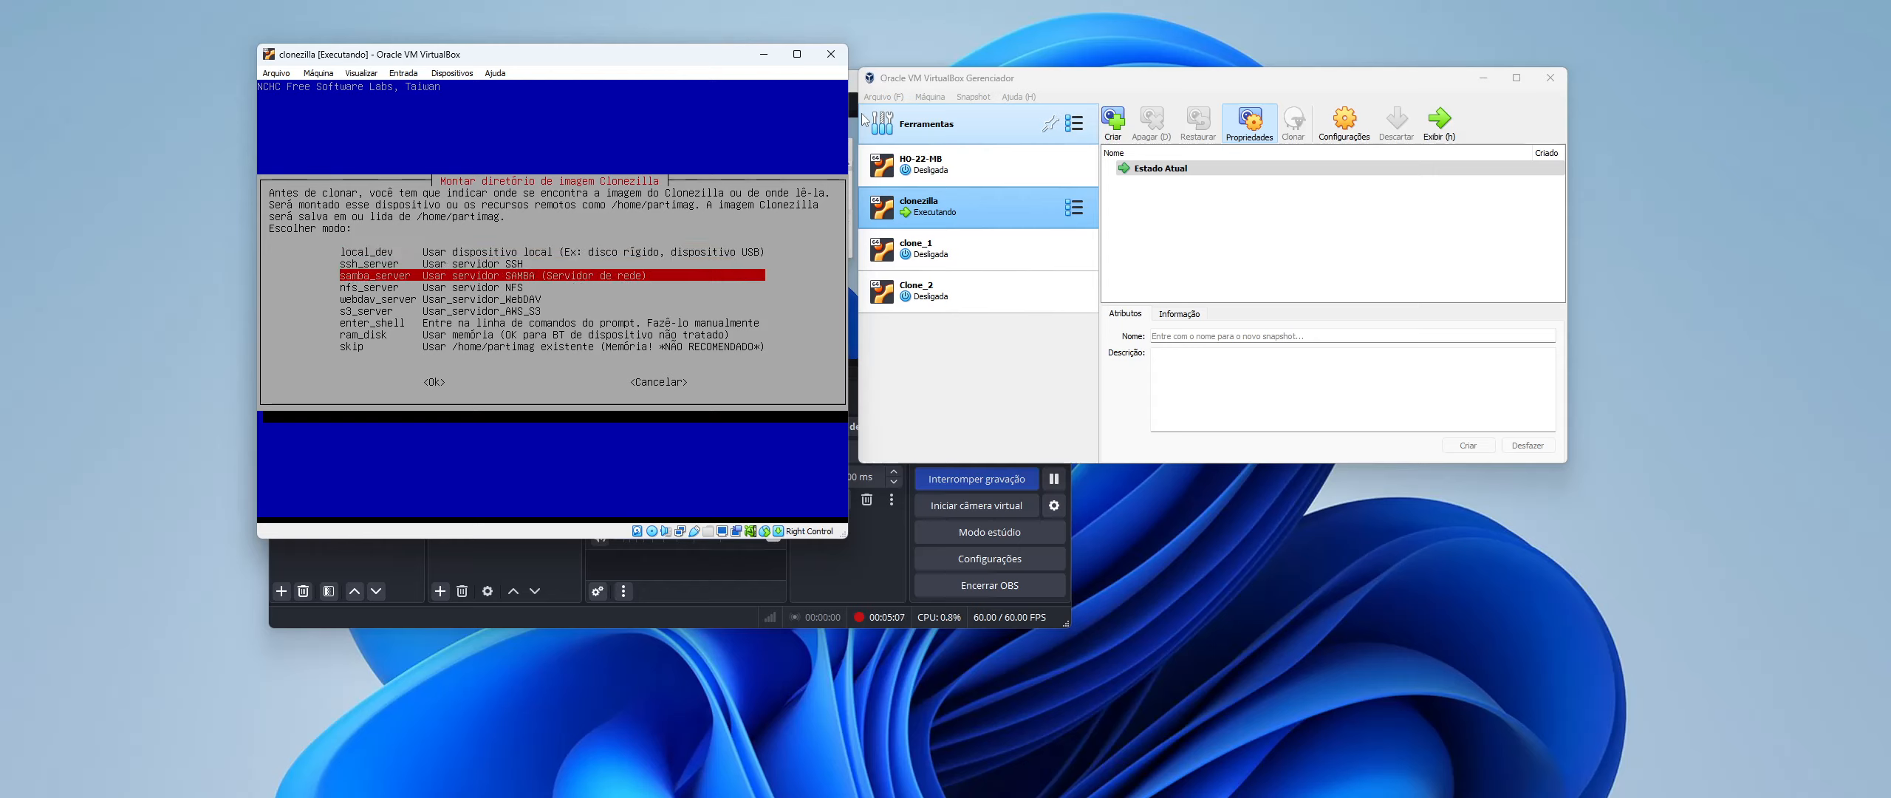
pyautogui.press('Down')
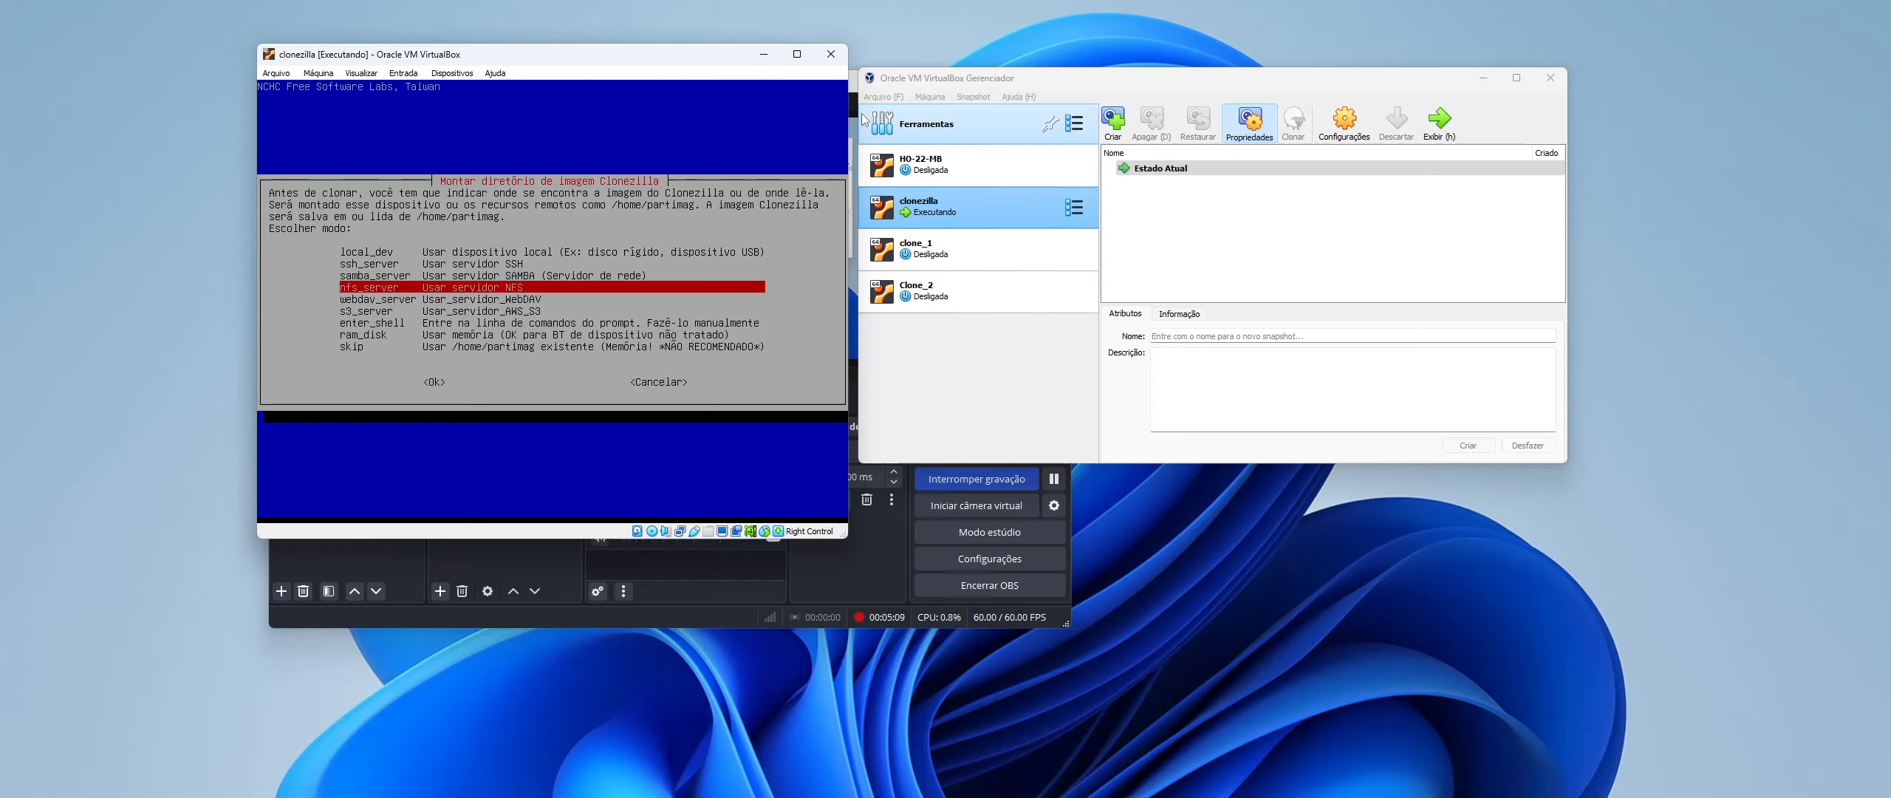
pyautogui.press('Down')
pyautogui.press('Up')
pyautogui.press('Up')
pyautogui.press('Up')
pyautogui.press('Up')
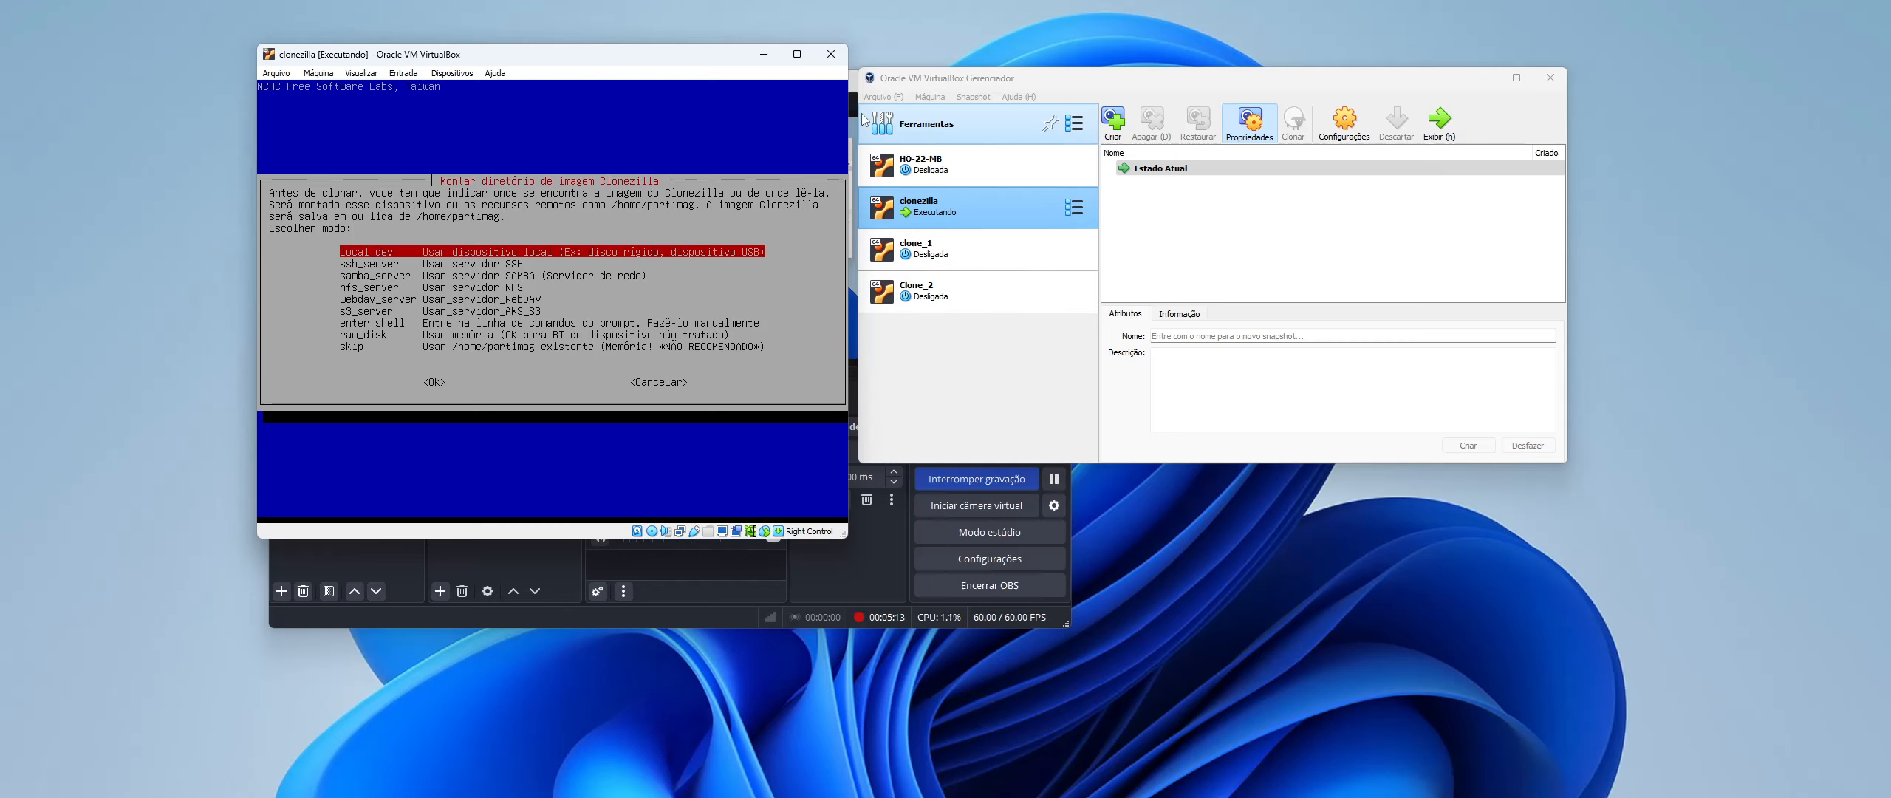
pyautogui.press('Return')
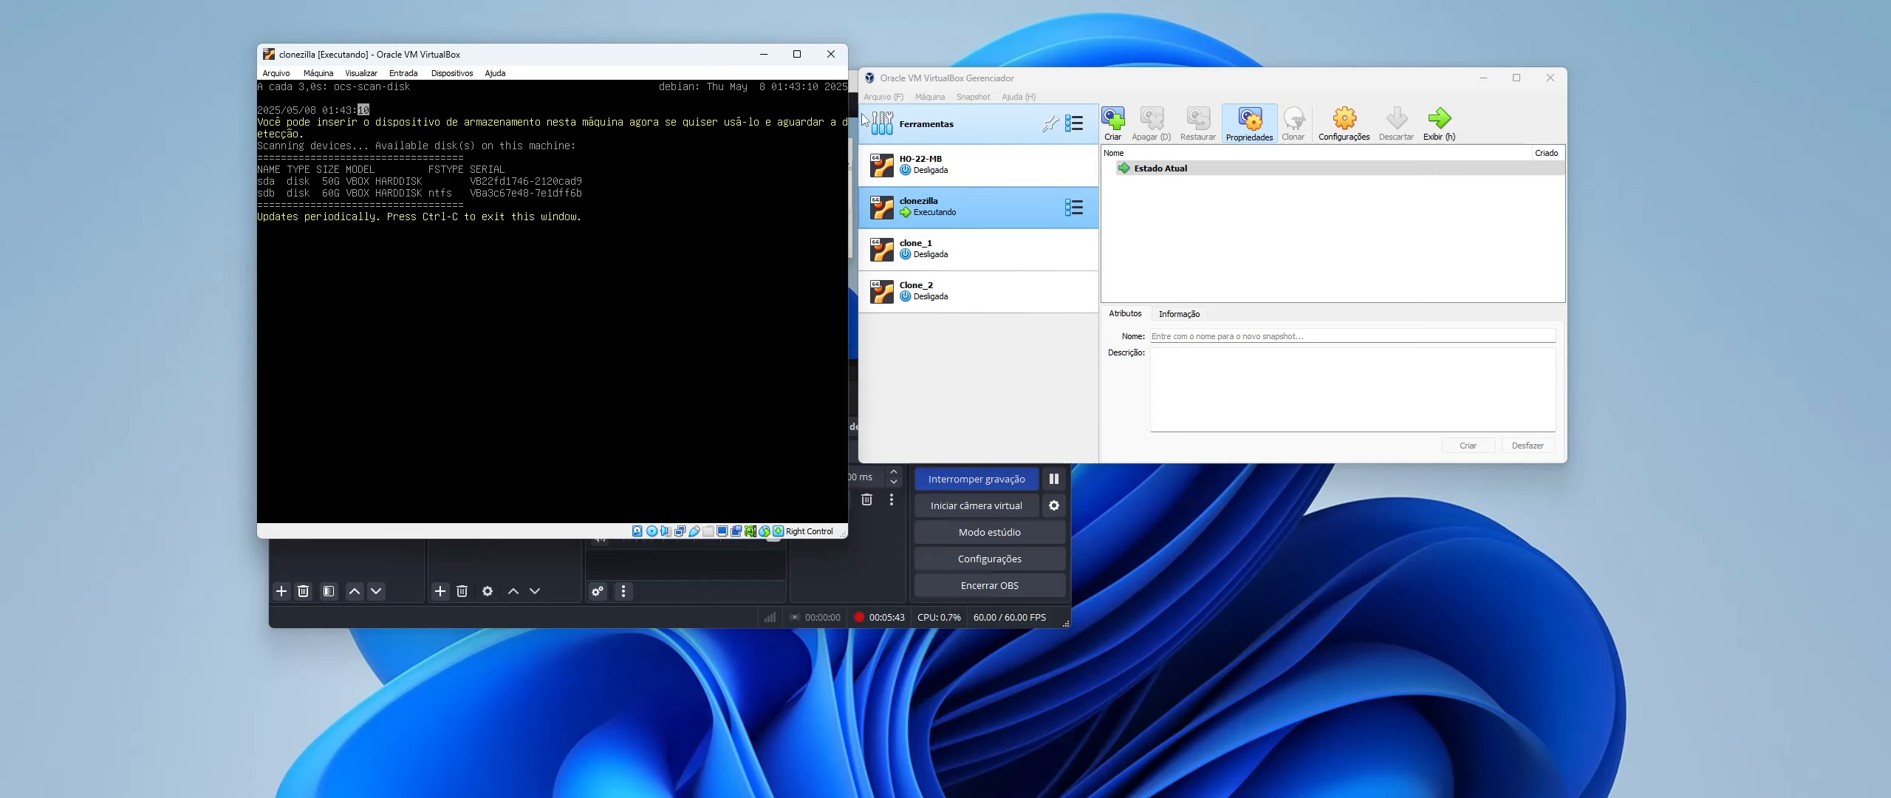
pyautogui.hotkey('ctrl', 'c')
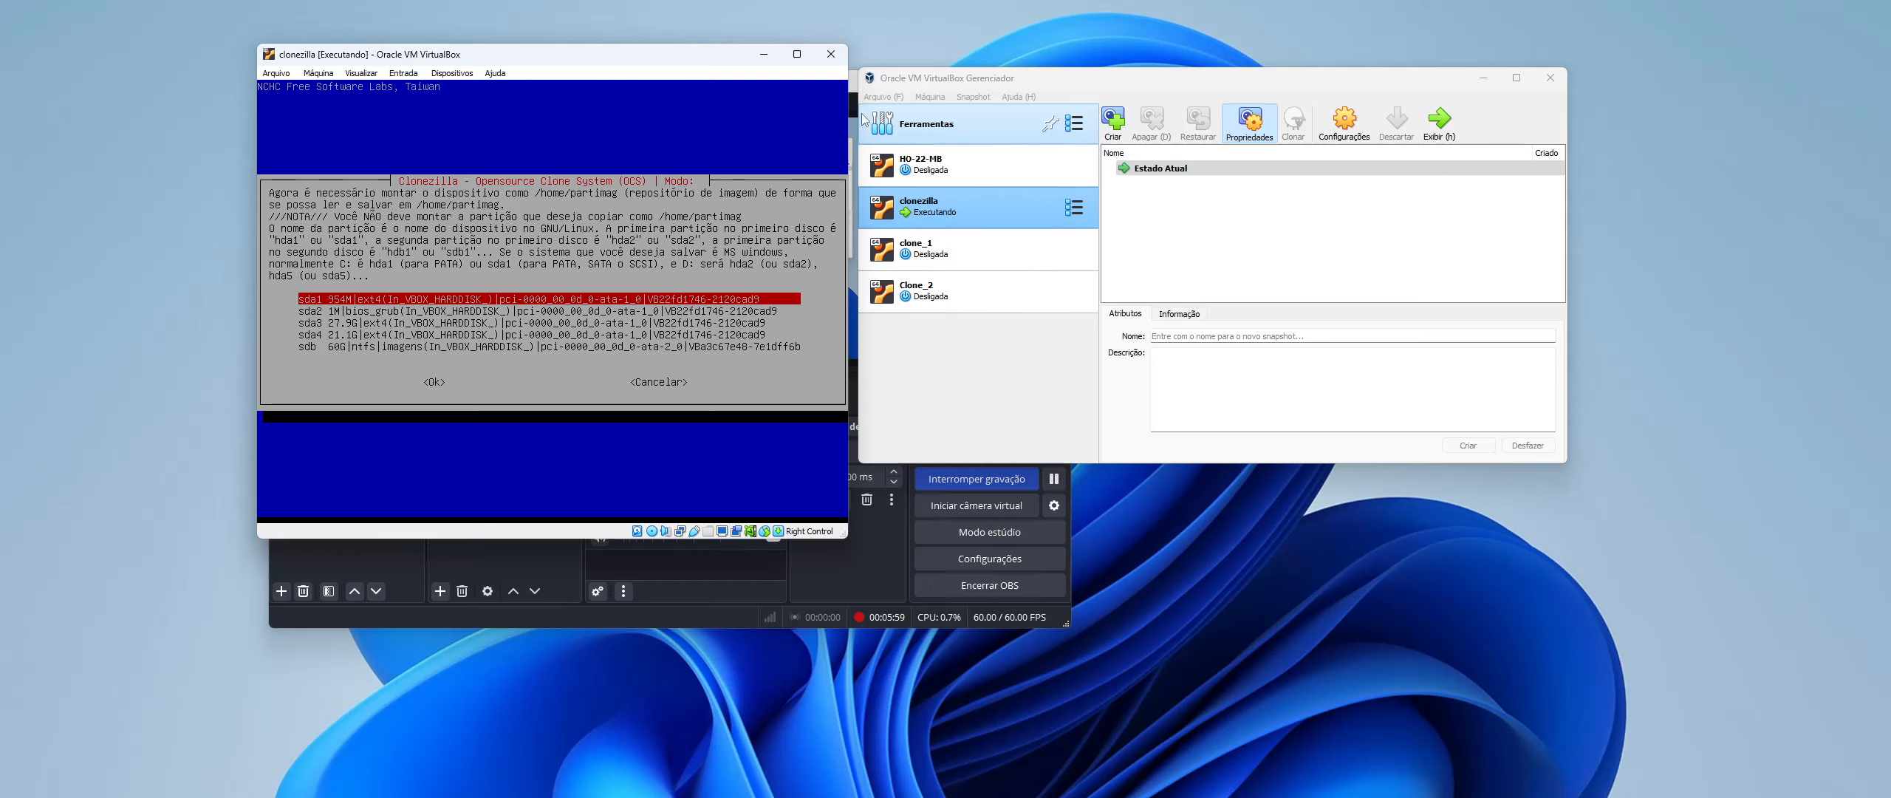
# - Mount the 60G NTFS disk sdb as the image repository, skipping the file system check with no-fsck
pyautogui.press('Down')
pyautogui.press('Down')
pyautogui.press('Down')
pyautogui.press('Down')
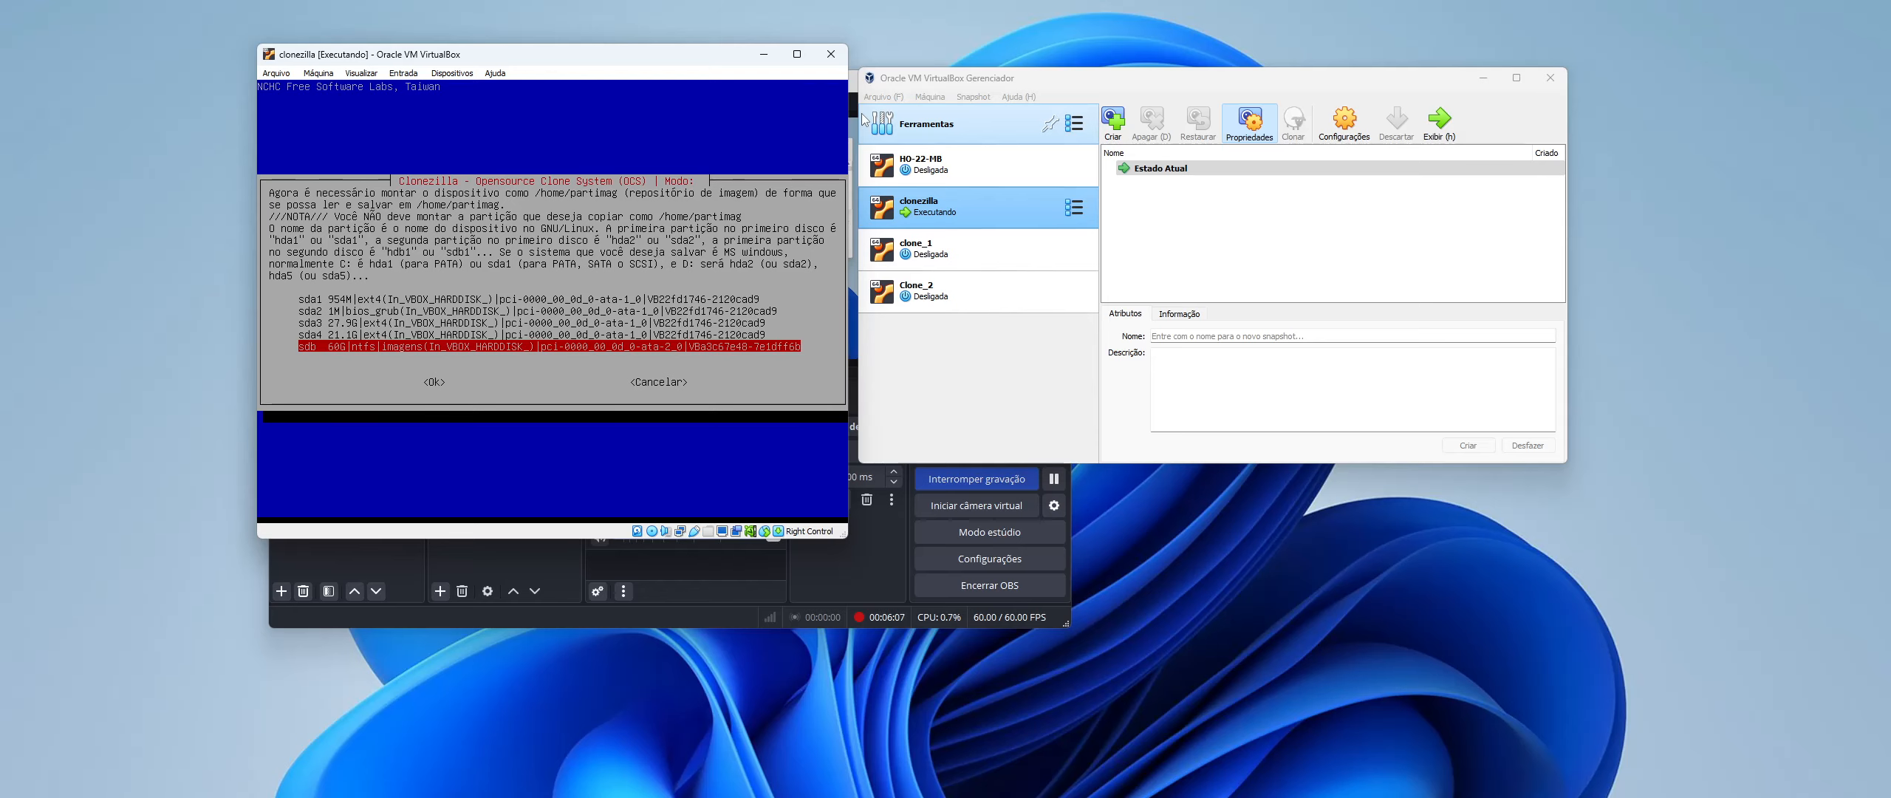
pyautogui.press('Return')
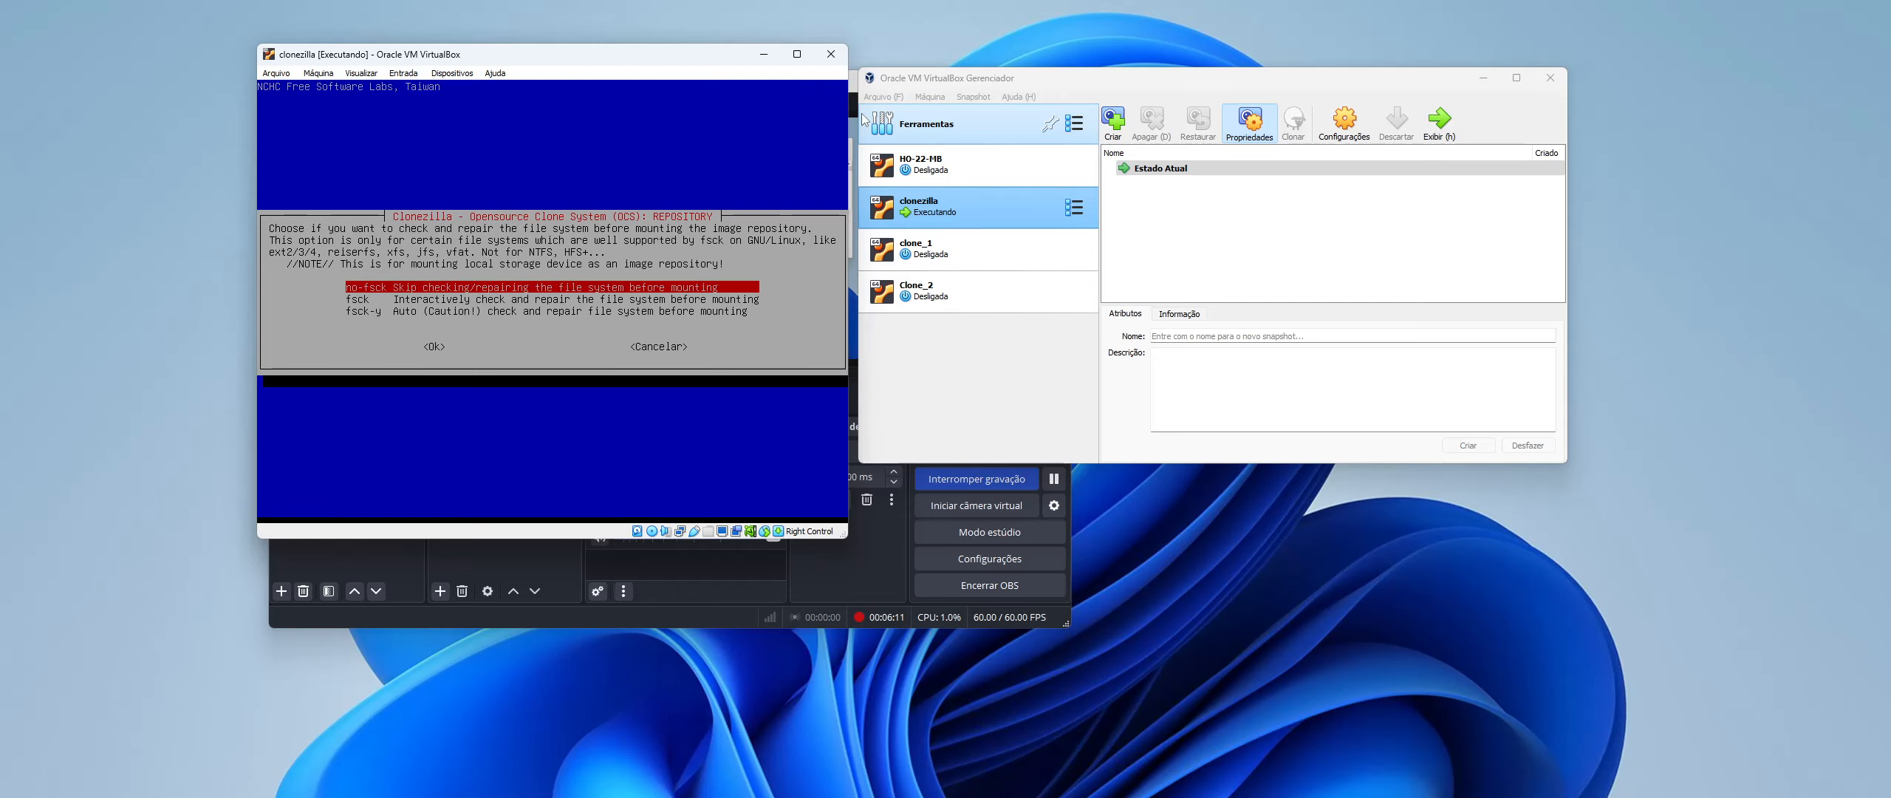
pyautogui.press('Return')
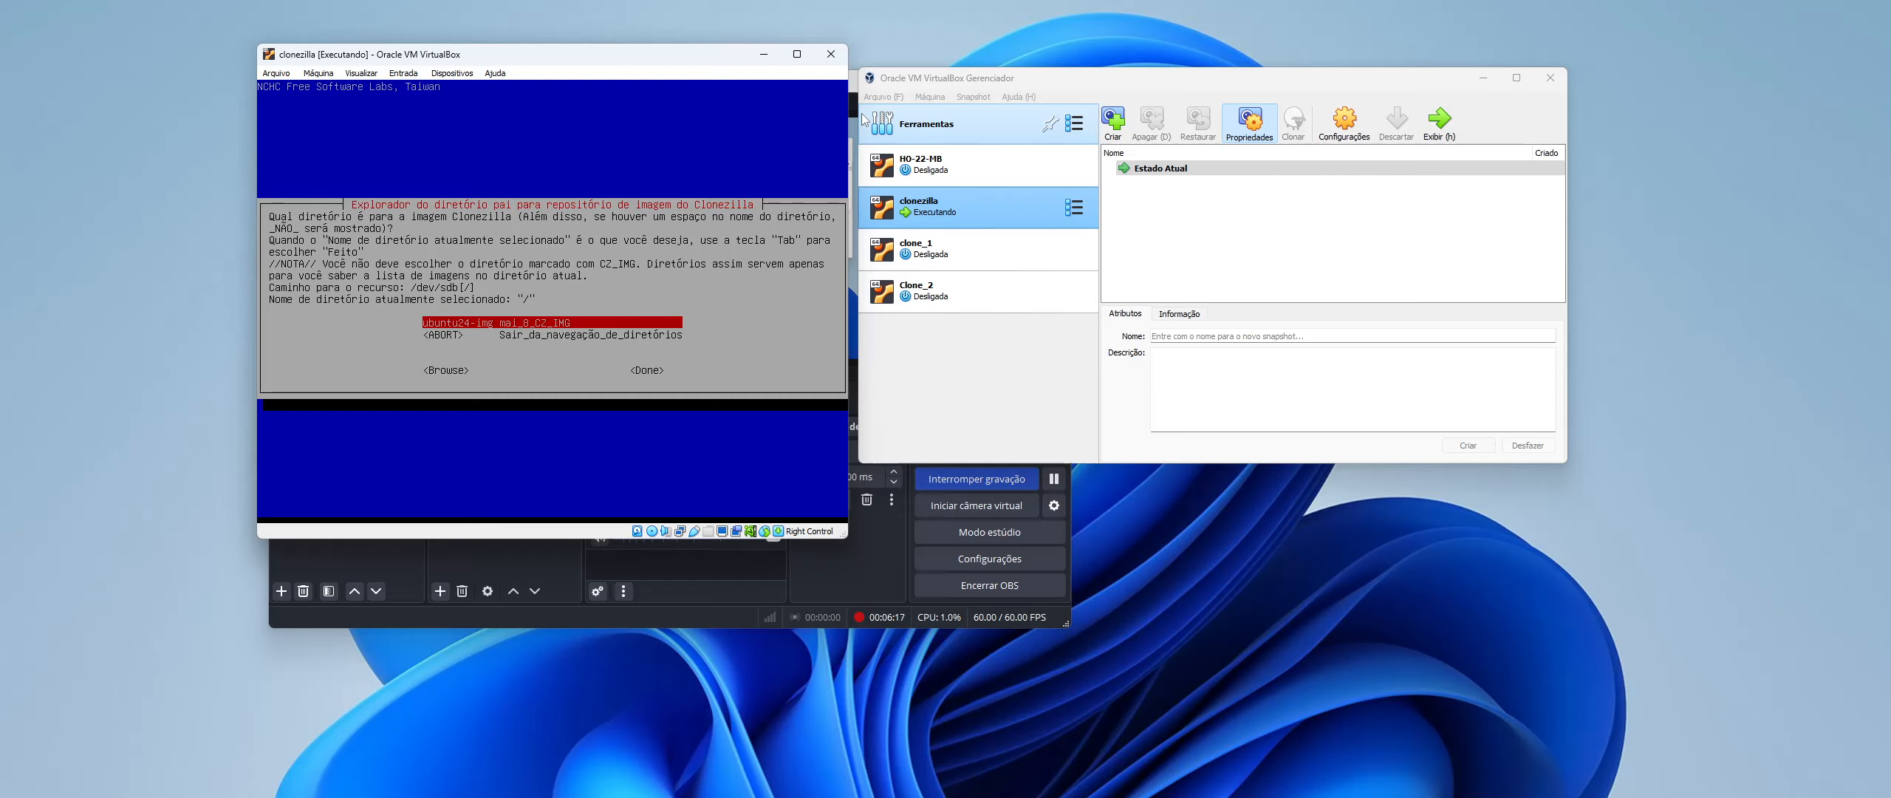
# - Accept the root directory "/" of sdb as the image repository directory and continue
pyautogui.press('Tab')
pyautogui.press('Tab')
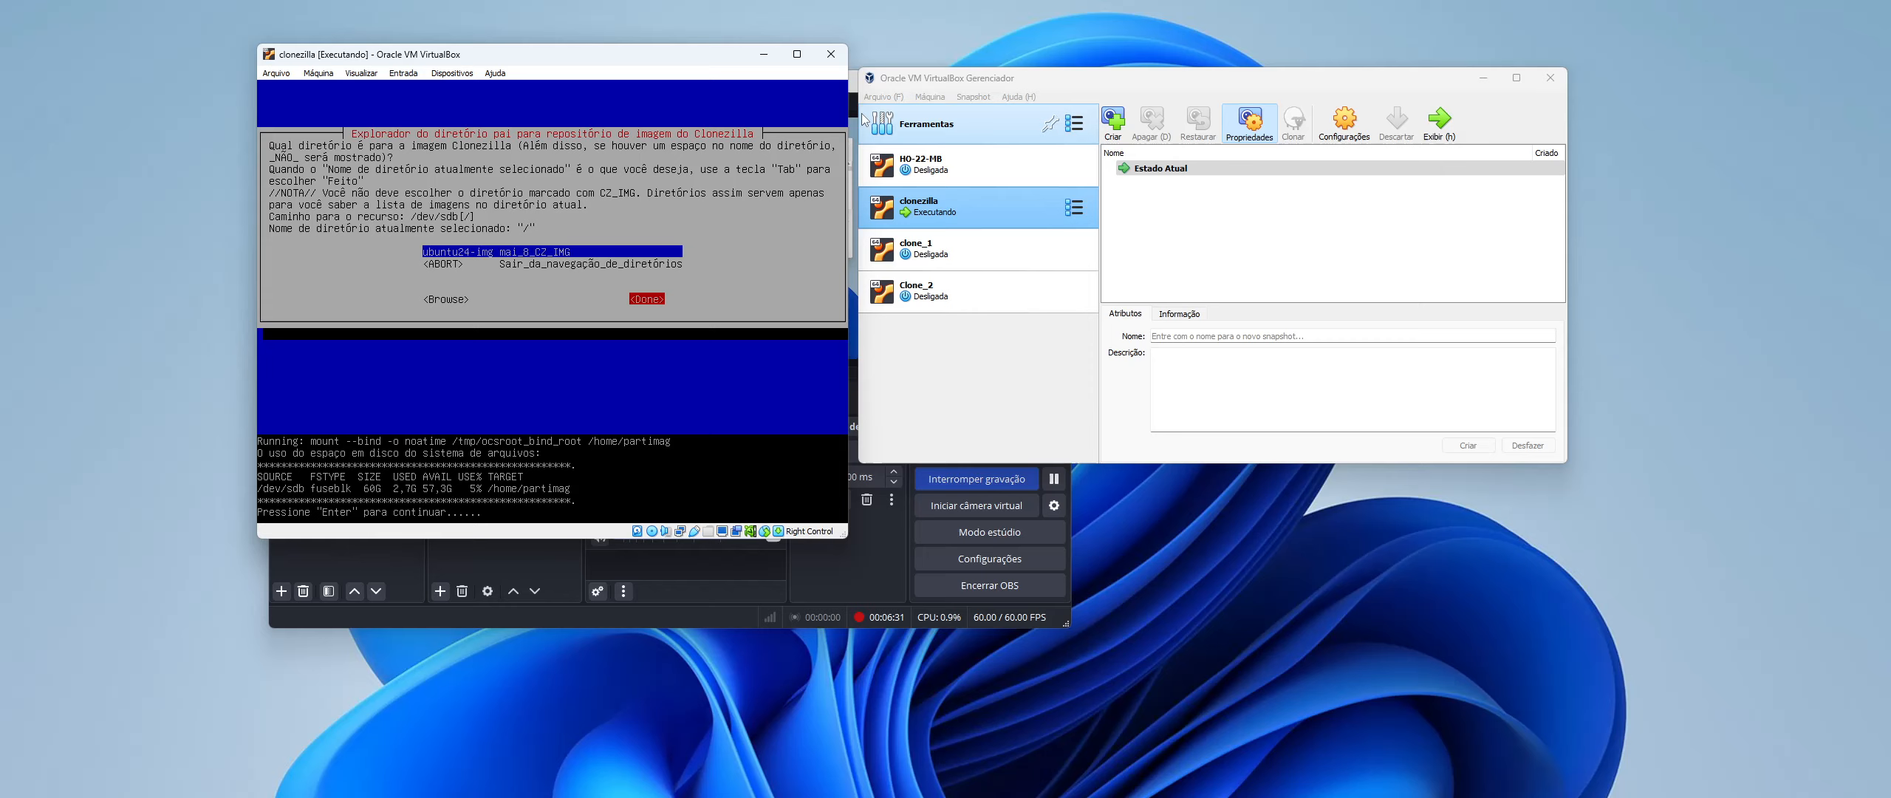
pyautogui.press('Return')
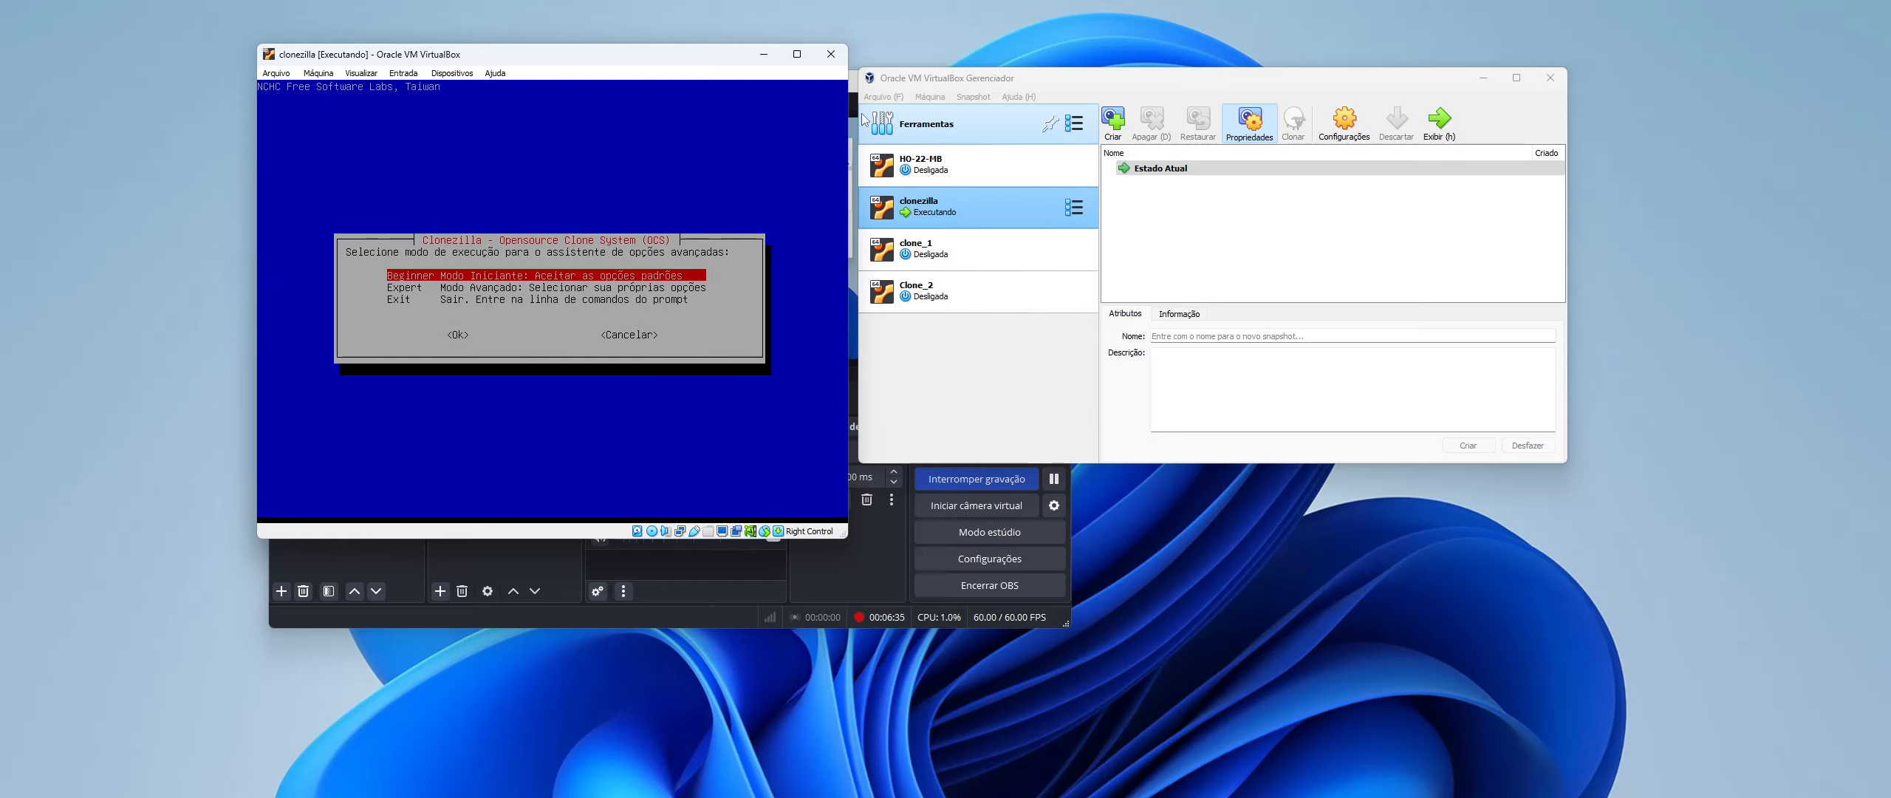
# - Accept Beginner mode and choose massive-deployment from-image with the restoredisk option
pyautogui.press('Return')
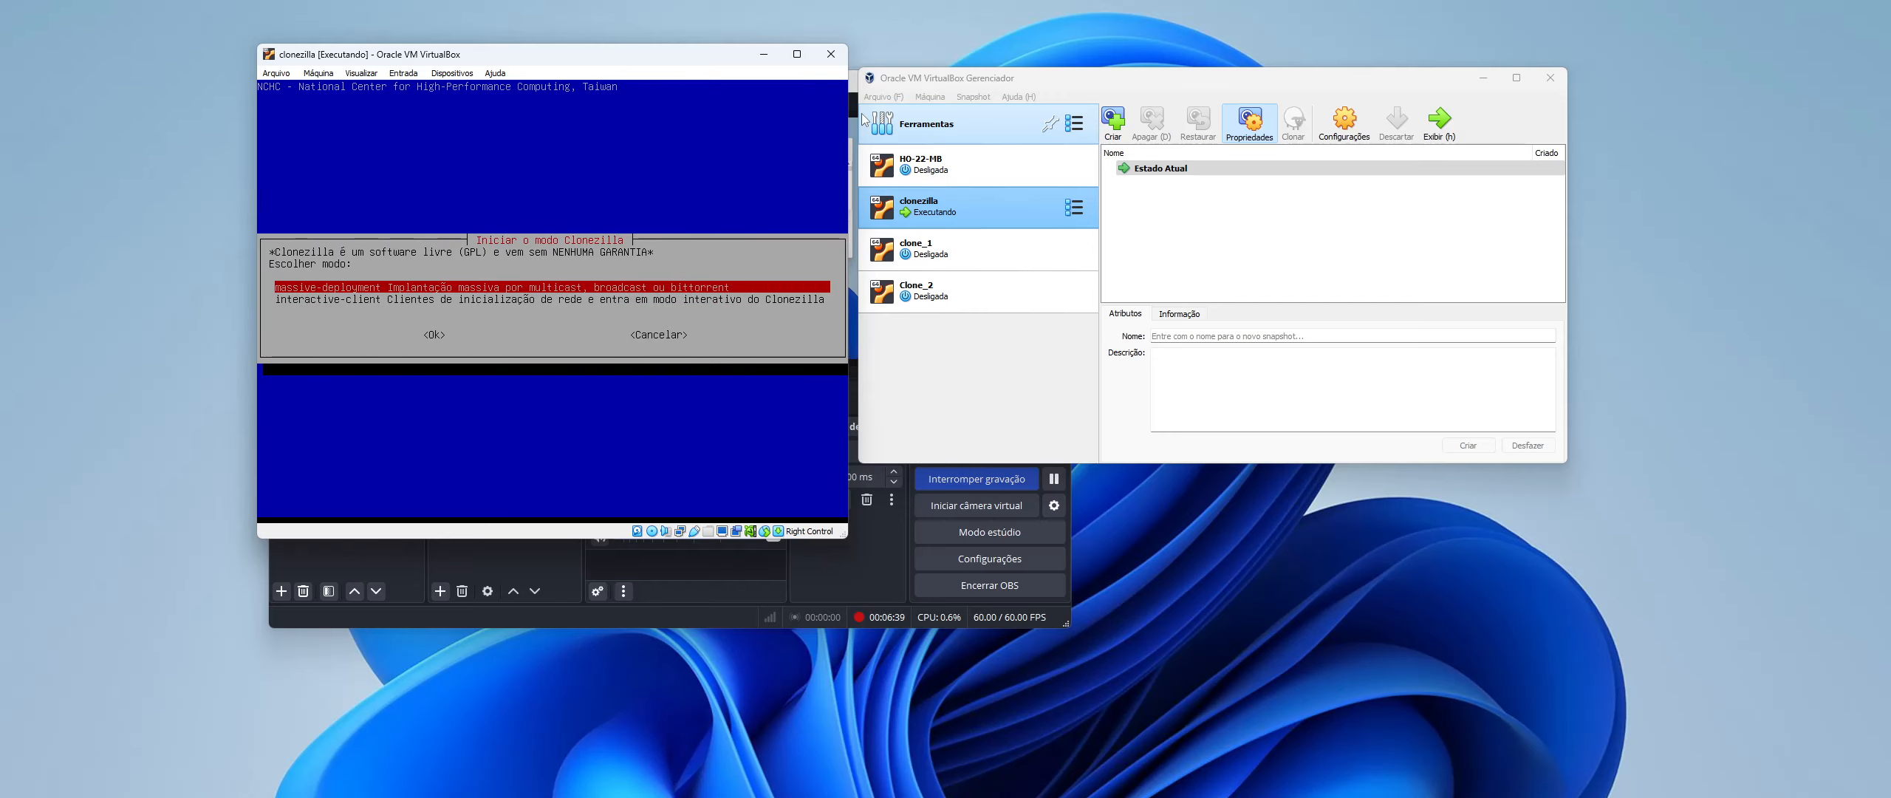
pyautogui.press('Return')
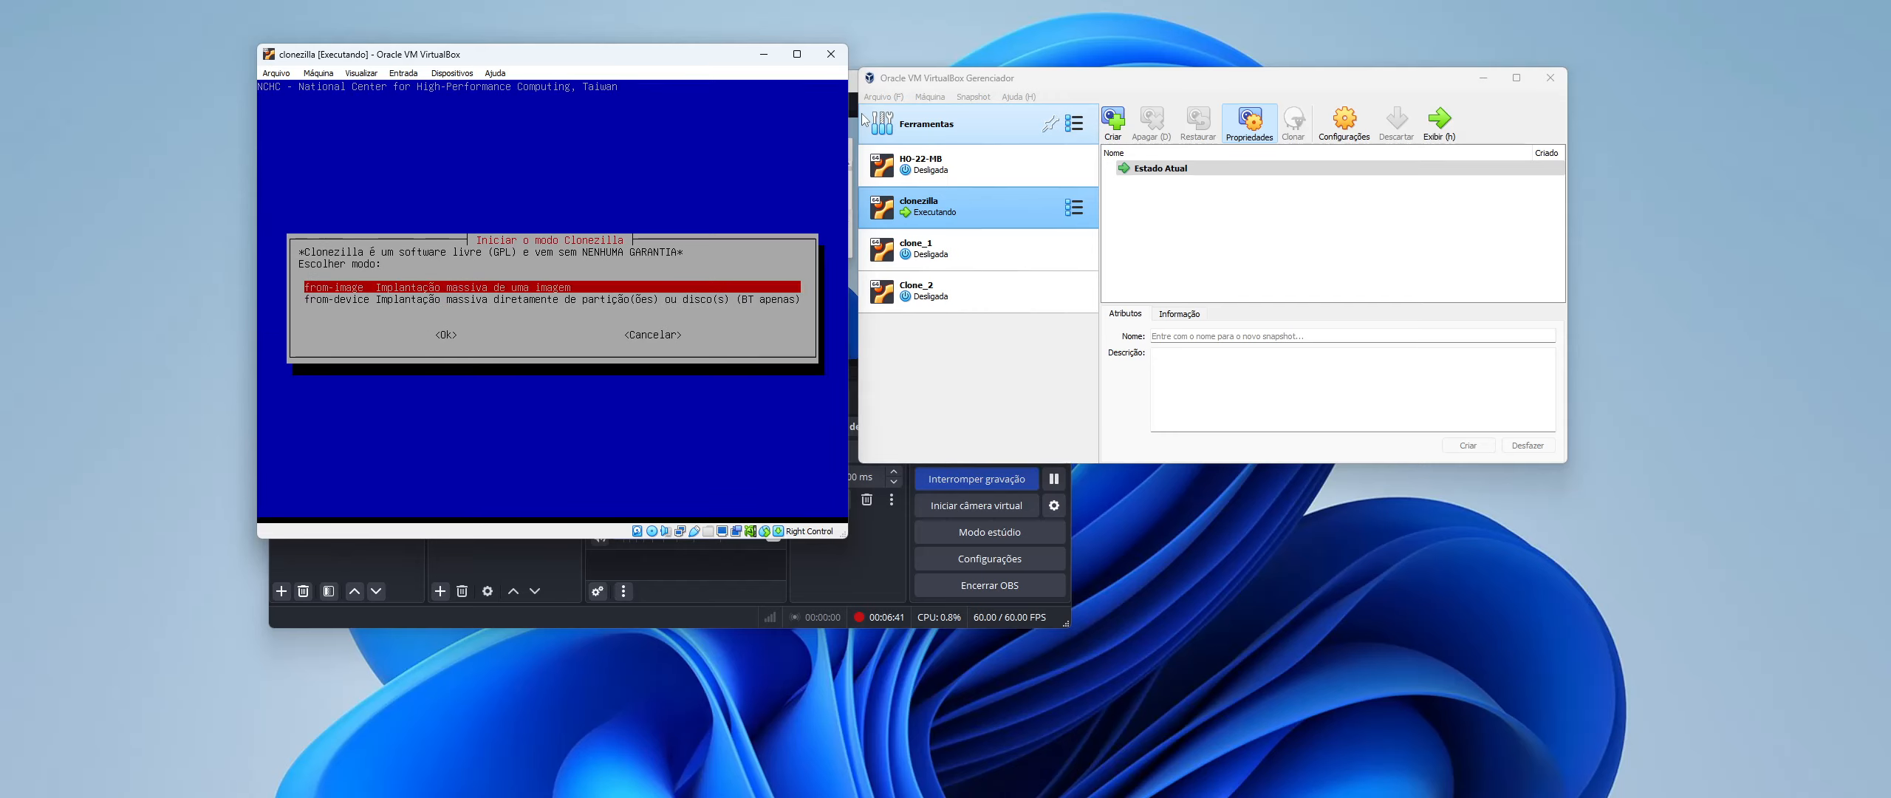
pyautogui.press('Return')
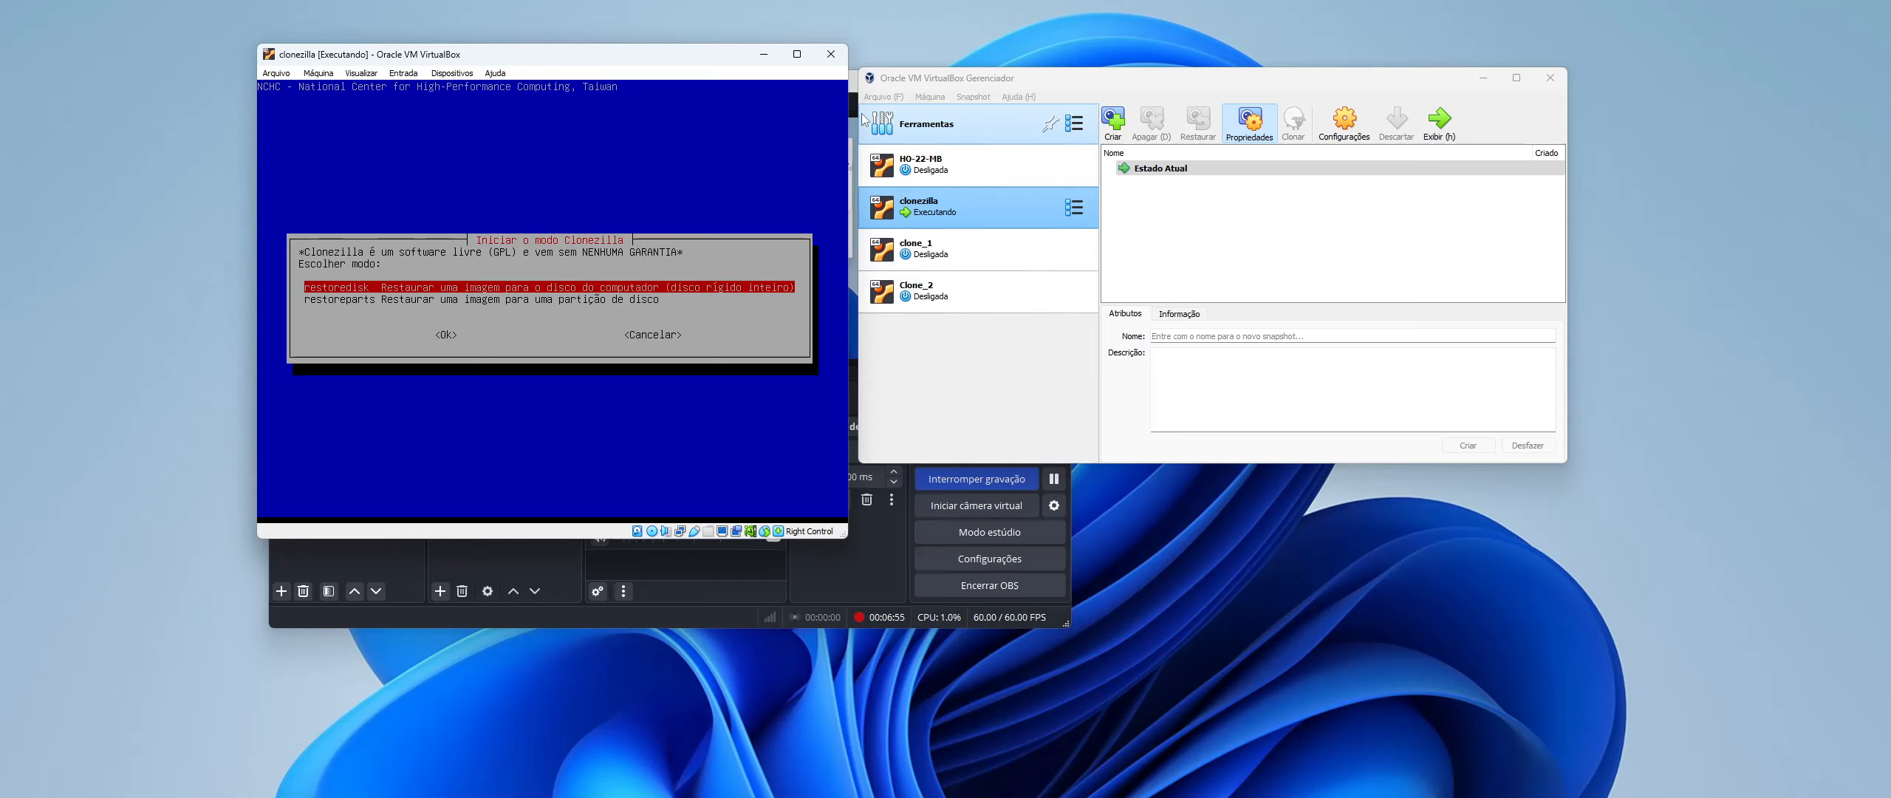
pyautogui.press('Return')
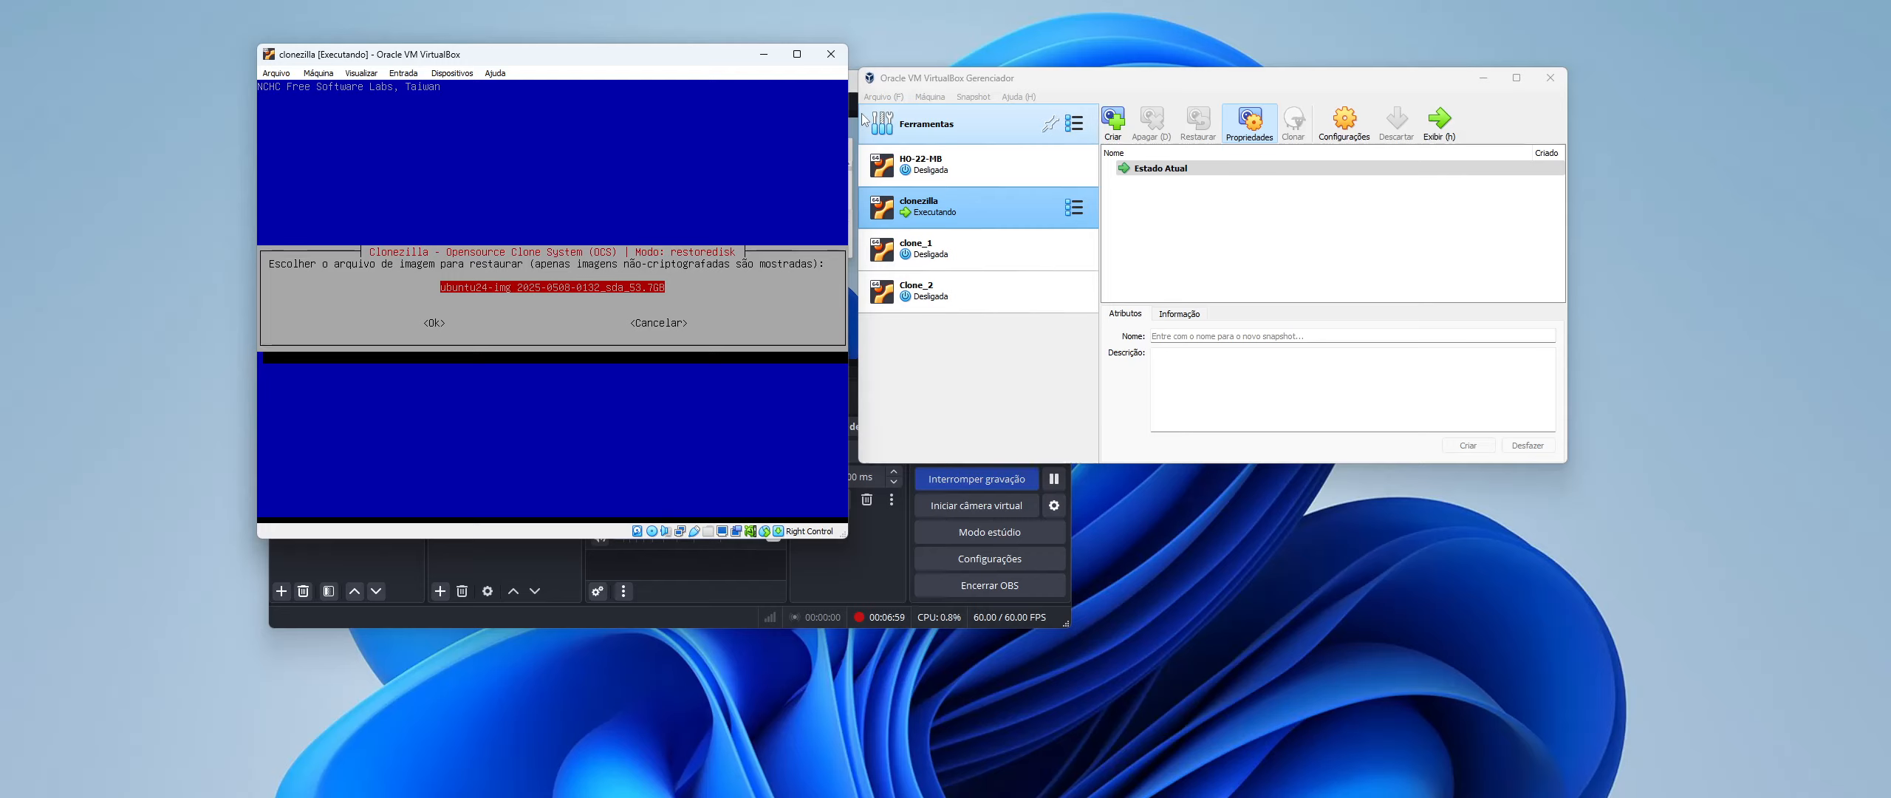
# - Choose the ubuntu24-img image to restore and sda as the destination disk
pyautogui.press('Tab')
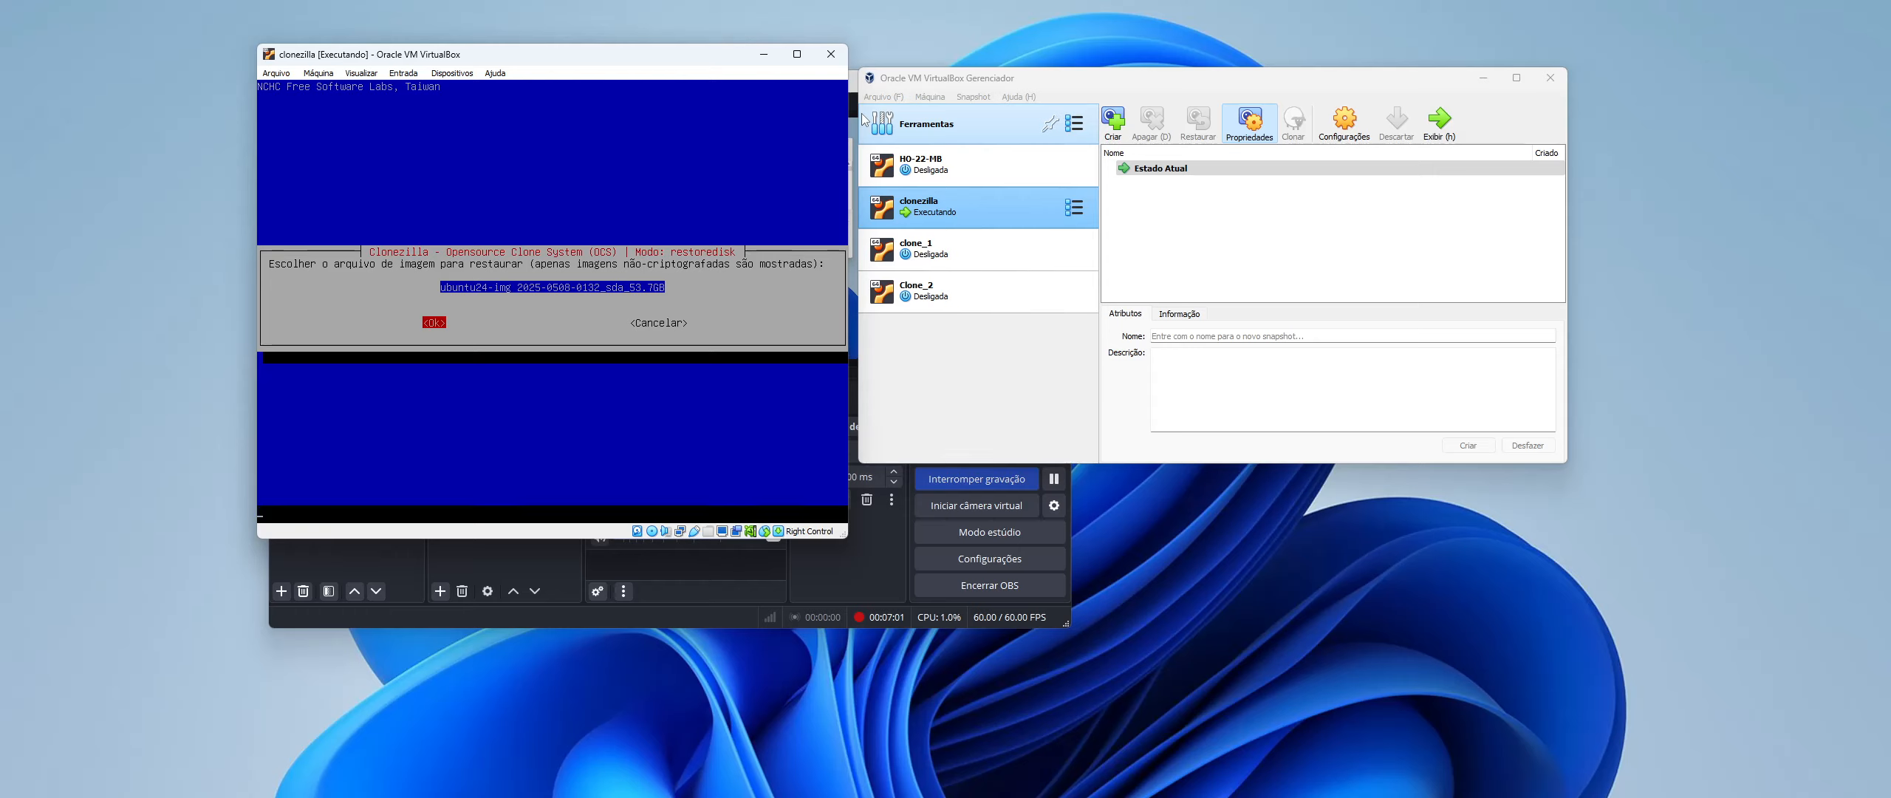
pyautogui.press('Return')
pyautogui.press('Tab')
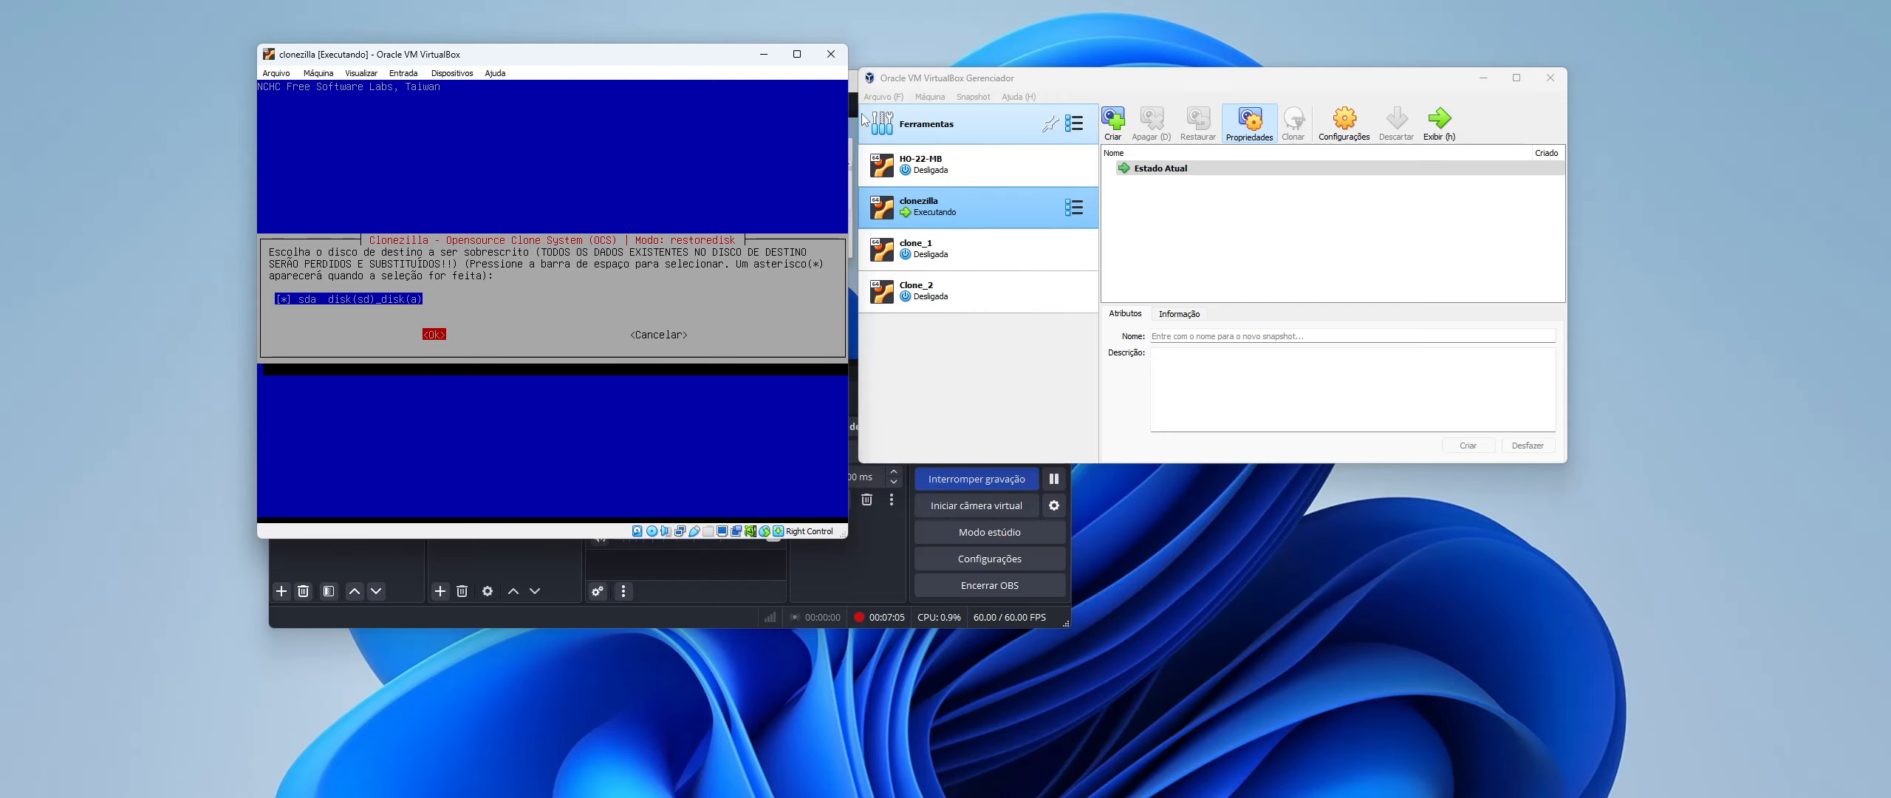
pyautogui.press('Return')
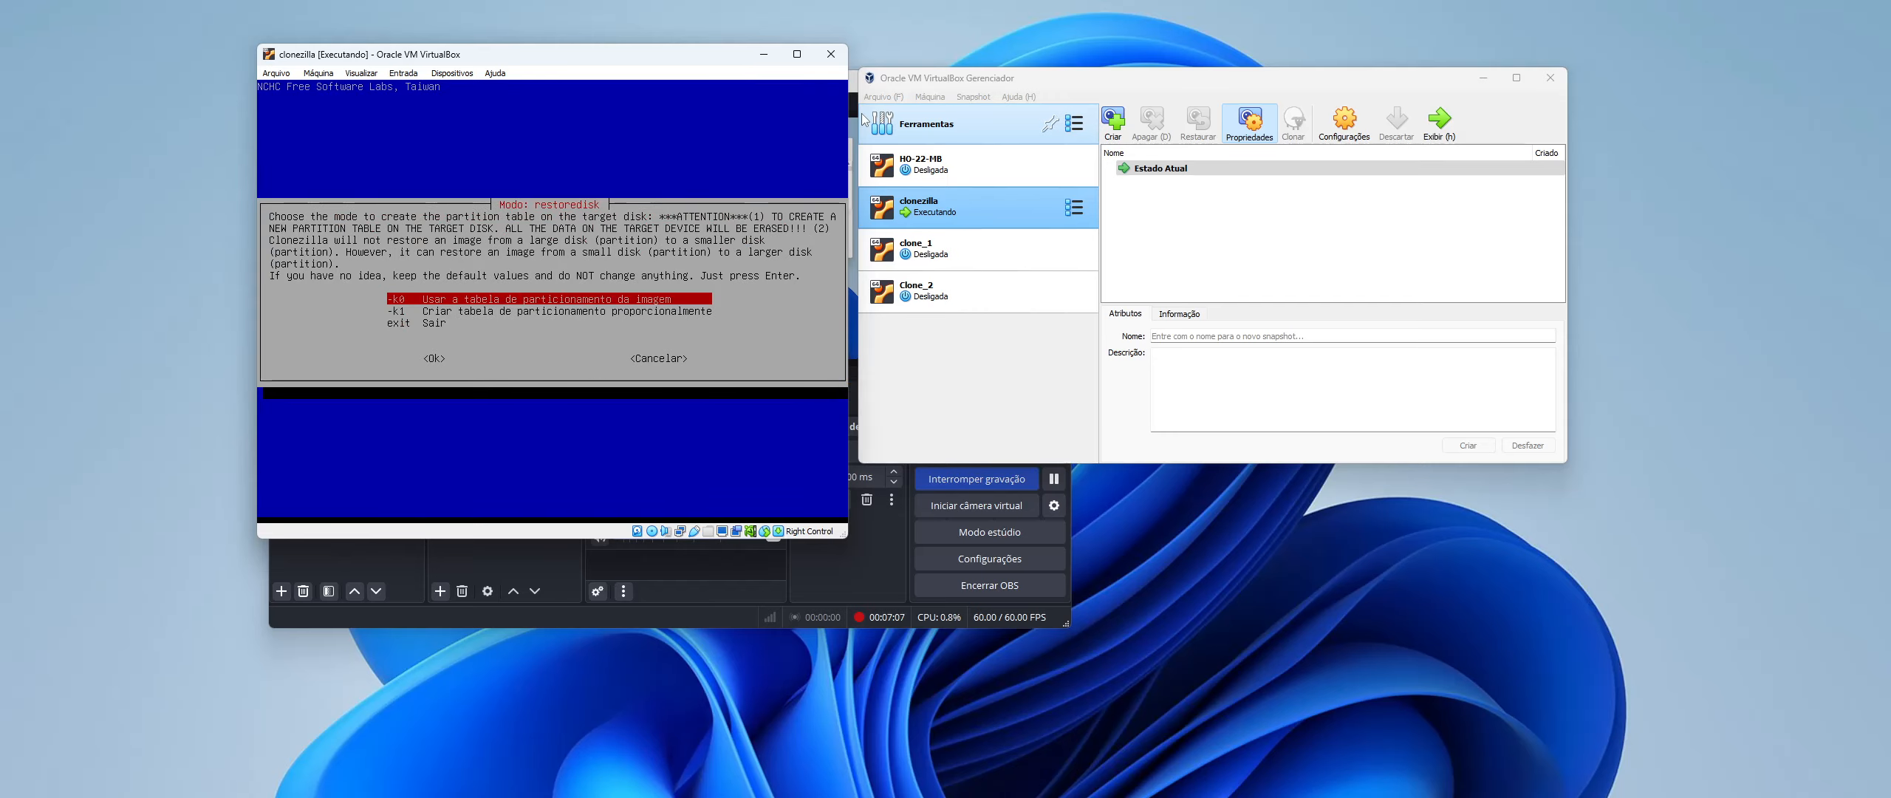
# - Set the restore options to the image's partition table (-k0), no image check (-sc0) and the post-cloning action -p choose
pyautogui.press('Return')
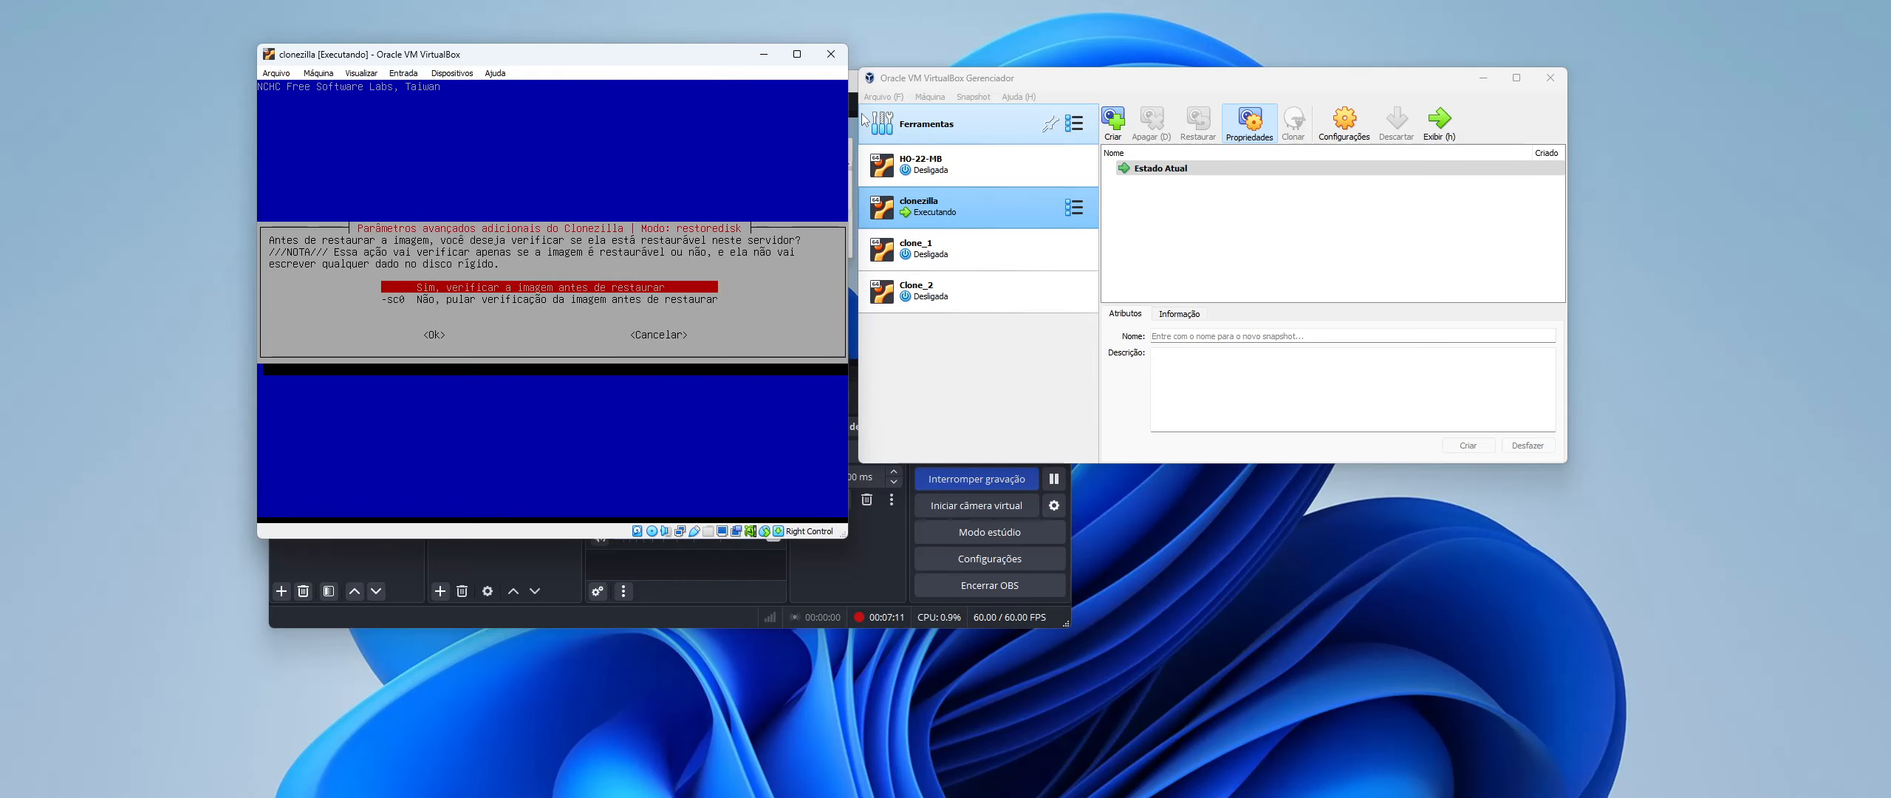
pyautogui.press('Down')
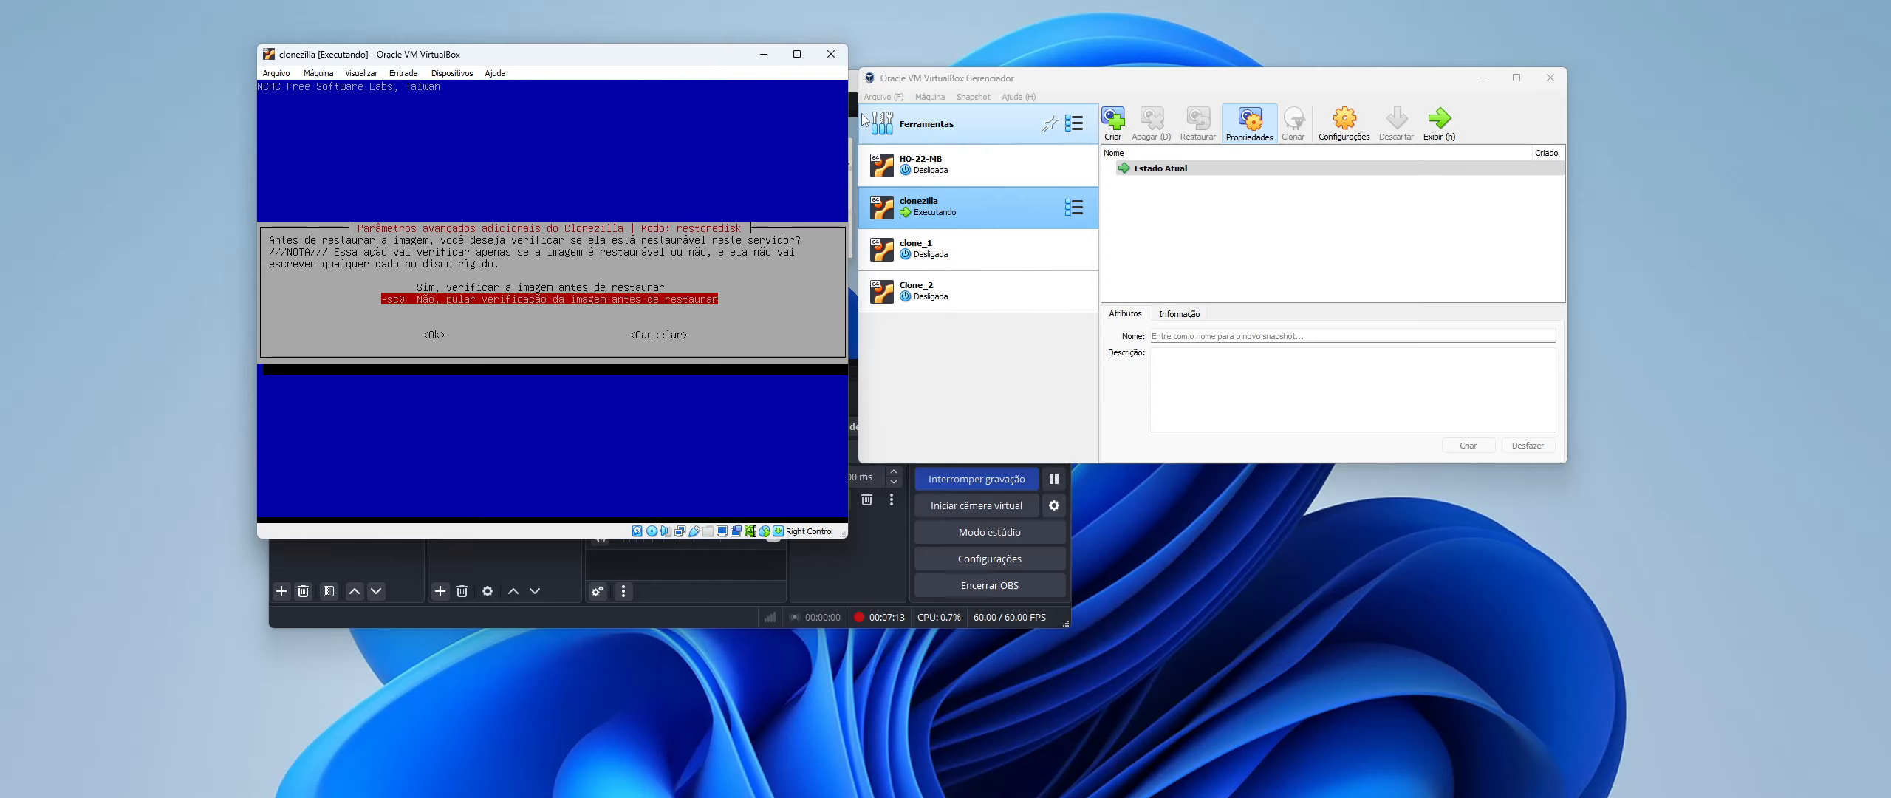
pyautogui.press('Return')
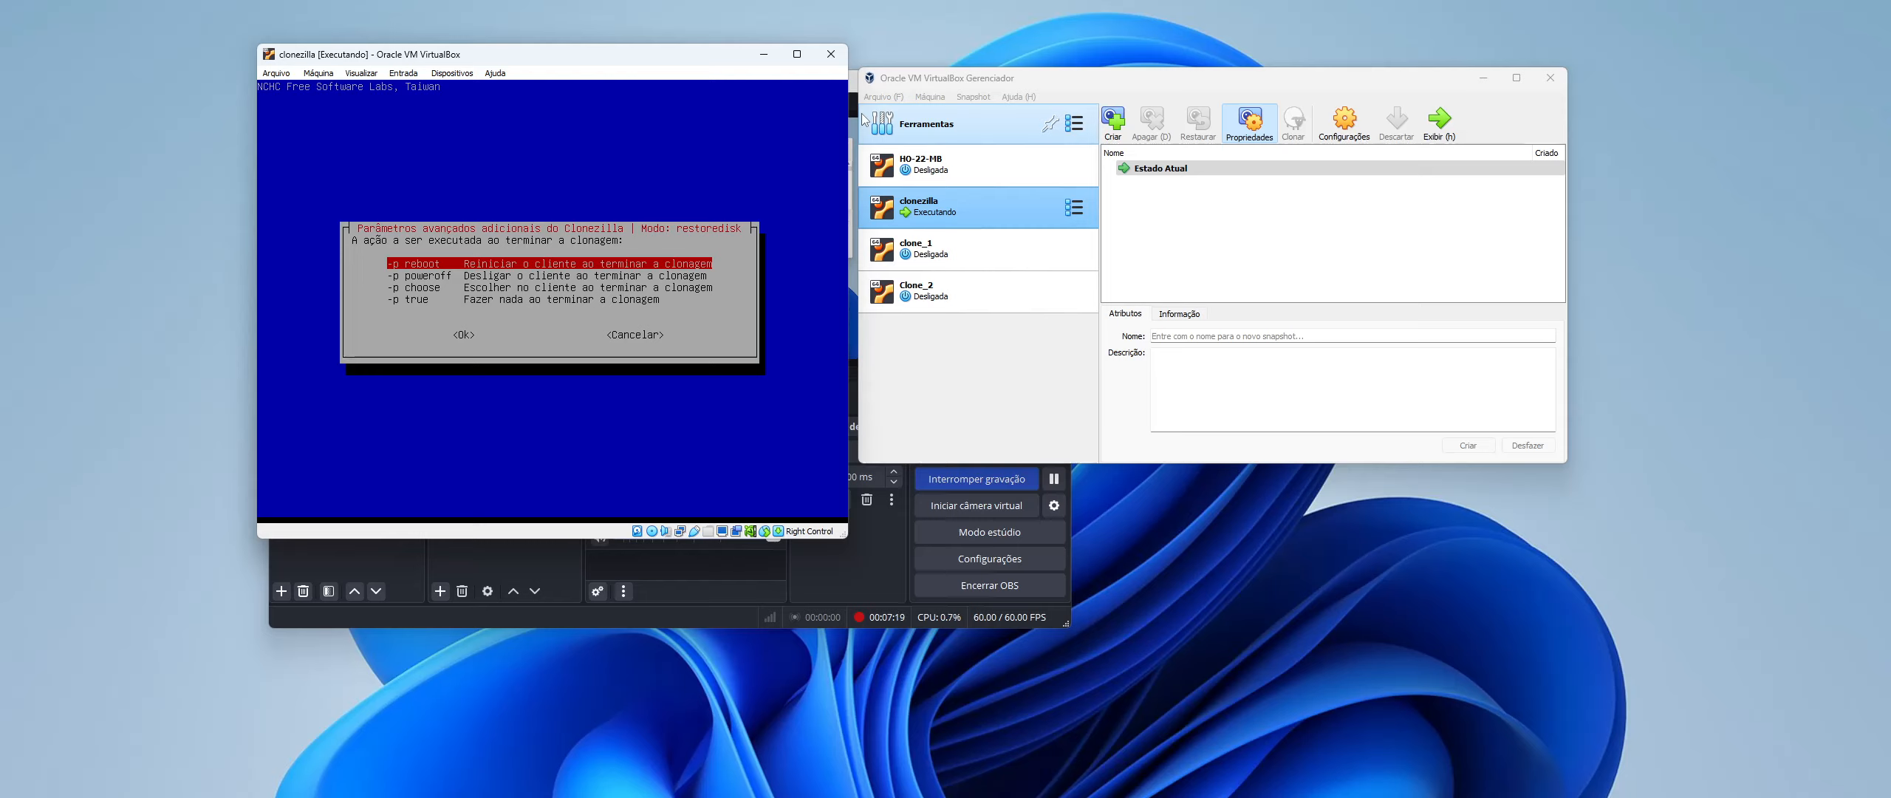
pyautogui.press('Down')
pyautogui.press('Down')
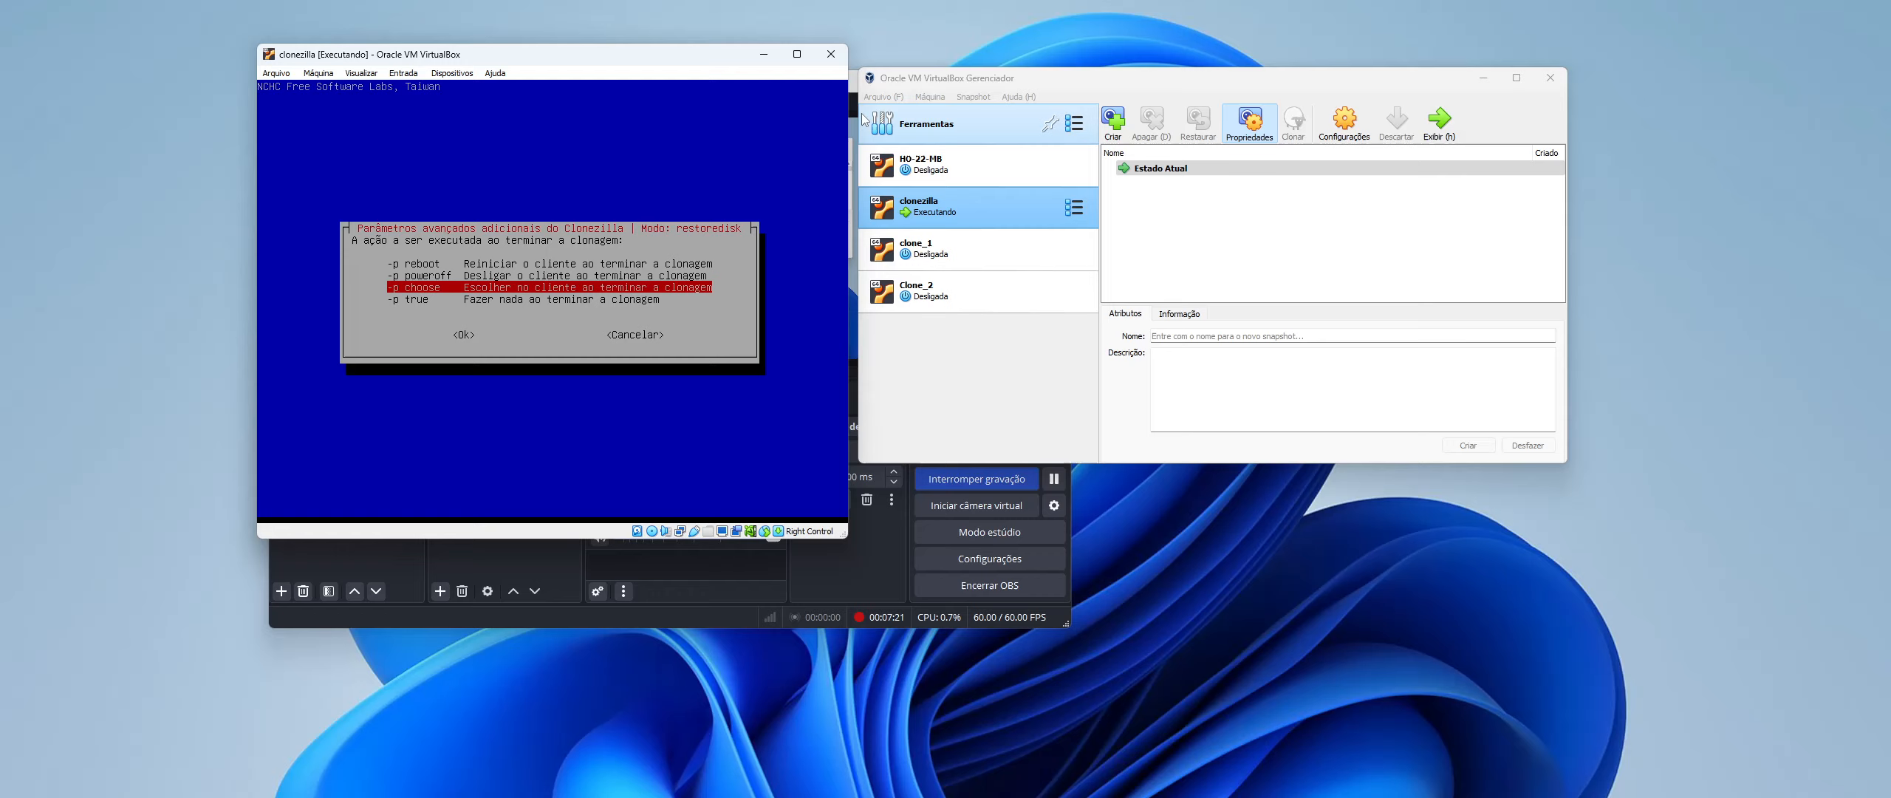
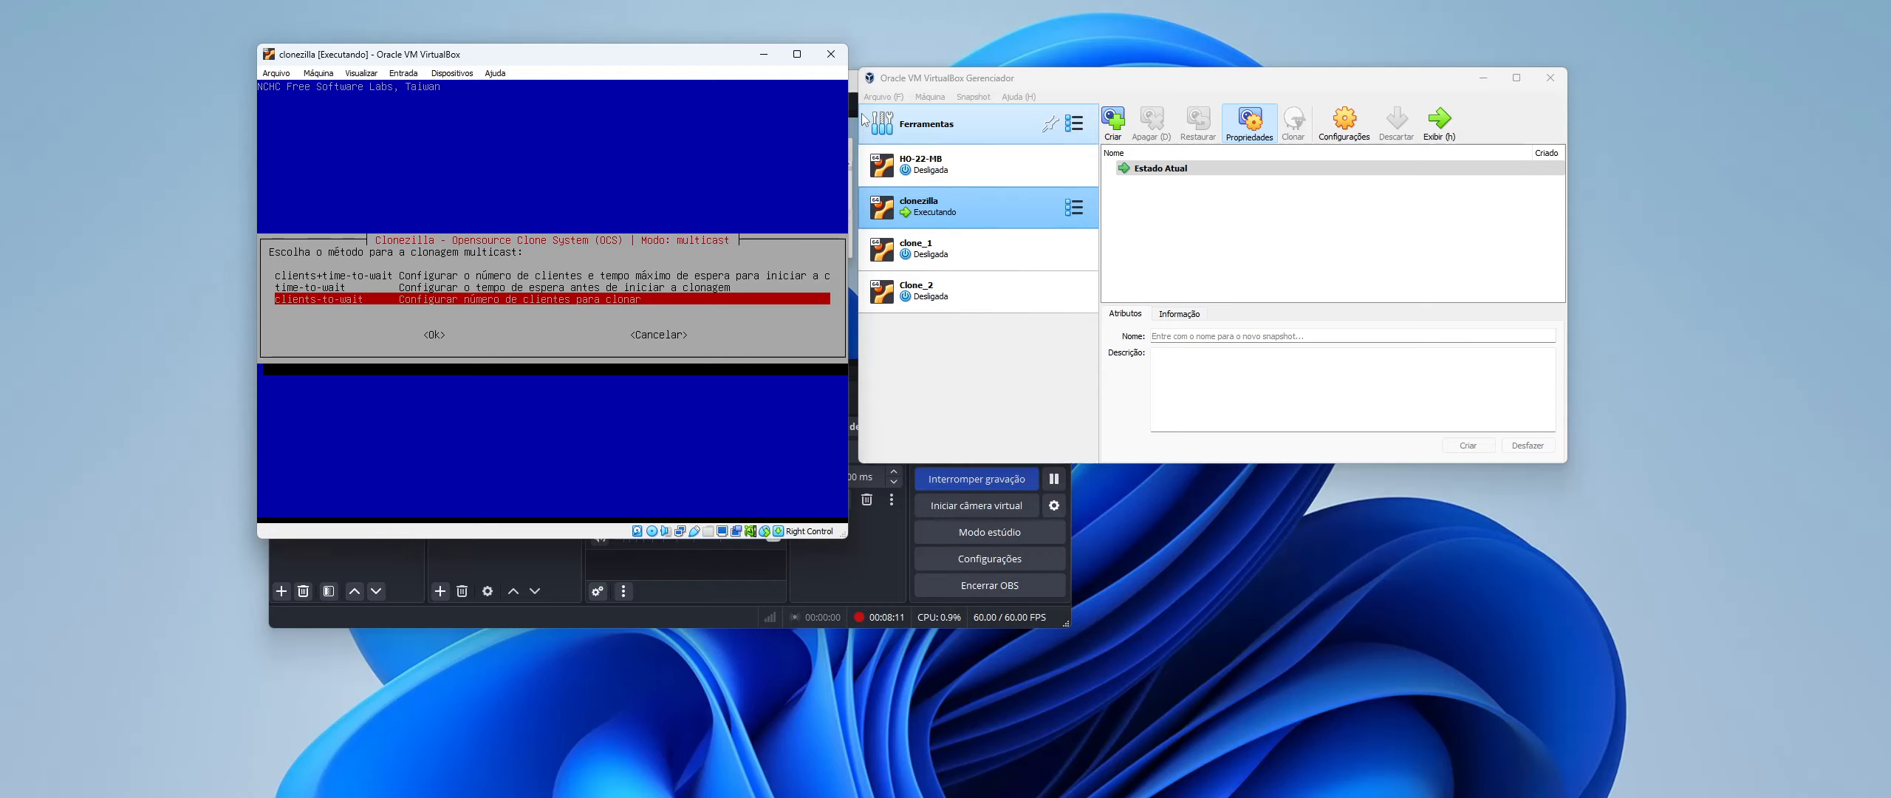
# - Accept the clients-to-wait multicast method and set the number of clients to restore to 2
pyautogui.press('Tab')
pyautogui.press('Return')
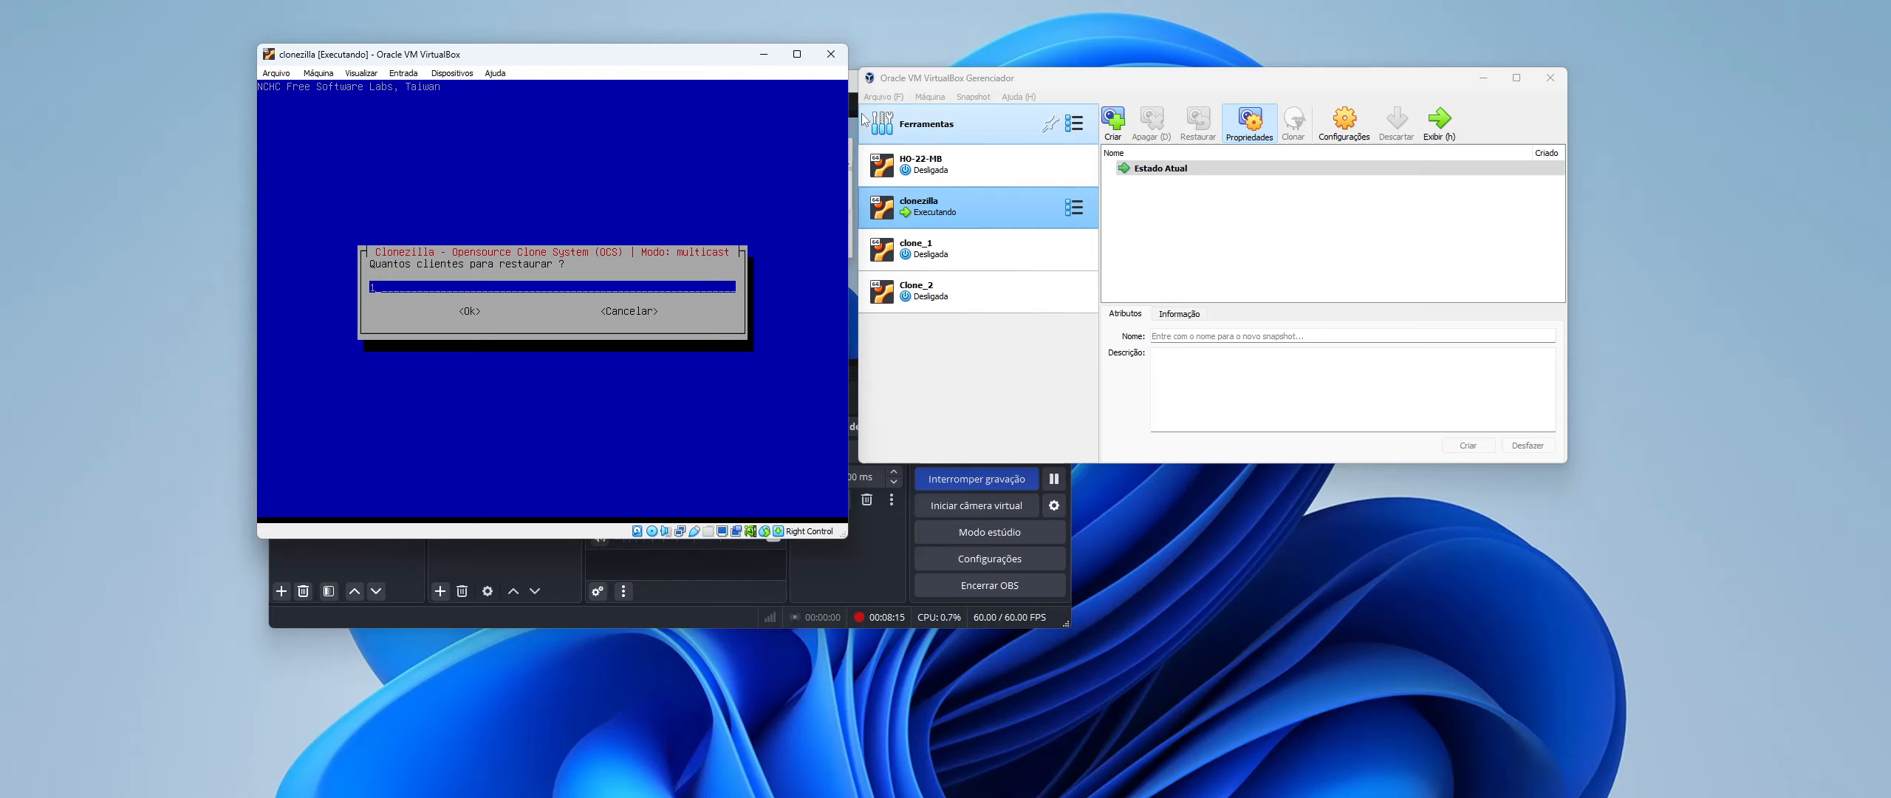
pyautogui.click(980, 282)
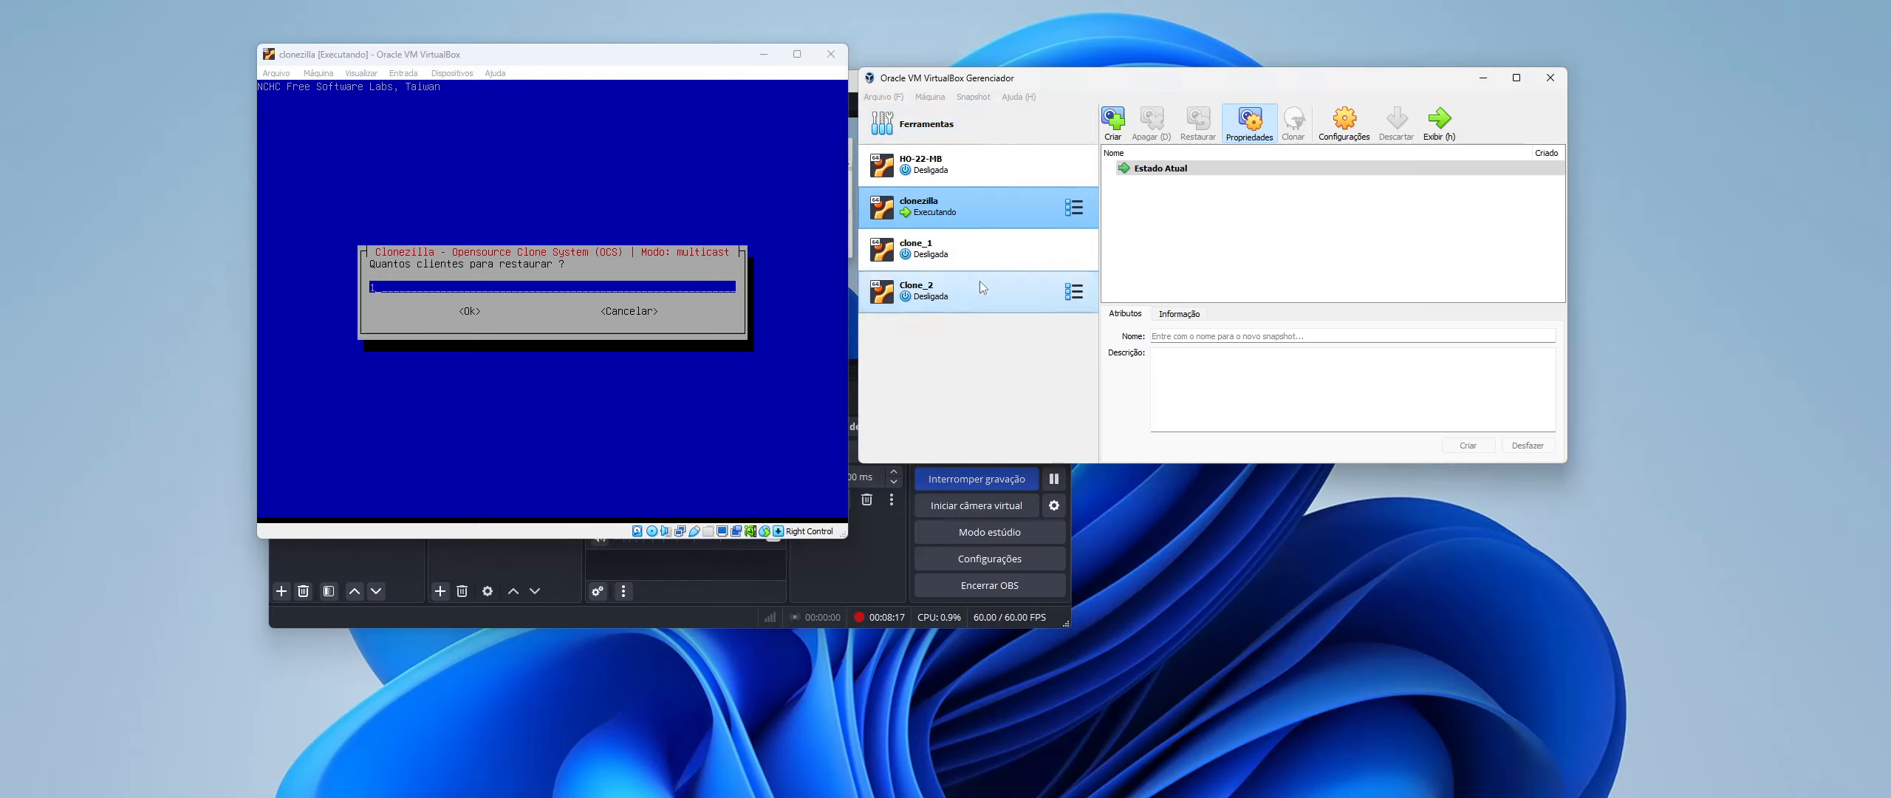
pyautogui.click(966, 253)
pyautogui.click(969, 285)
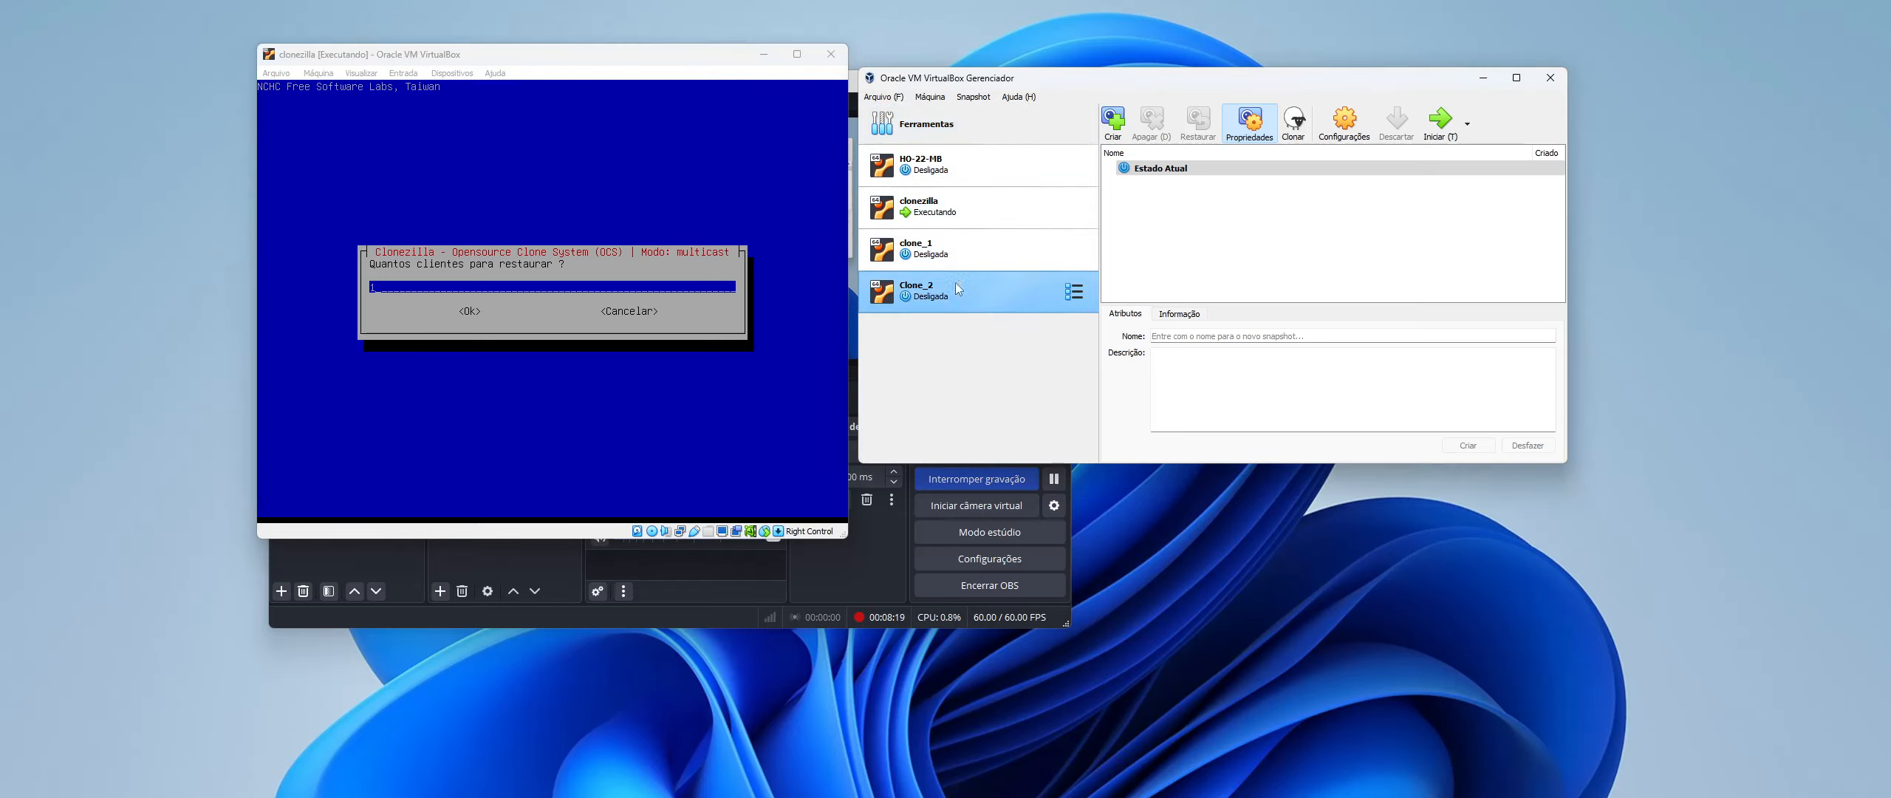
pyautogui.click(965, 252)
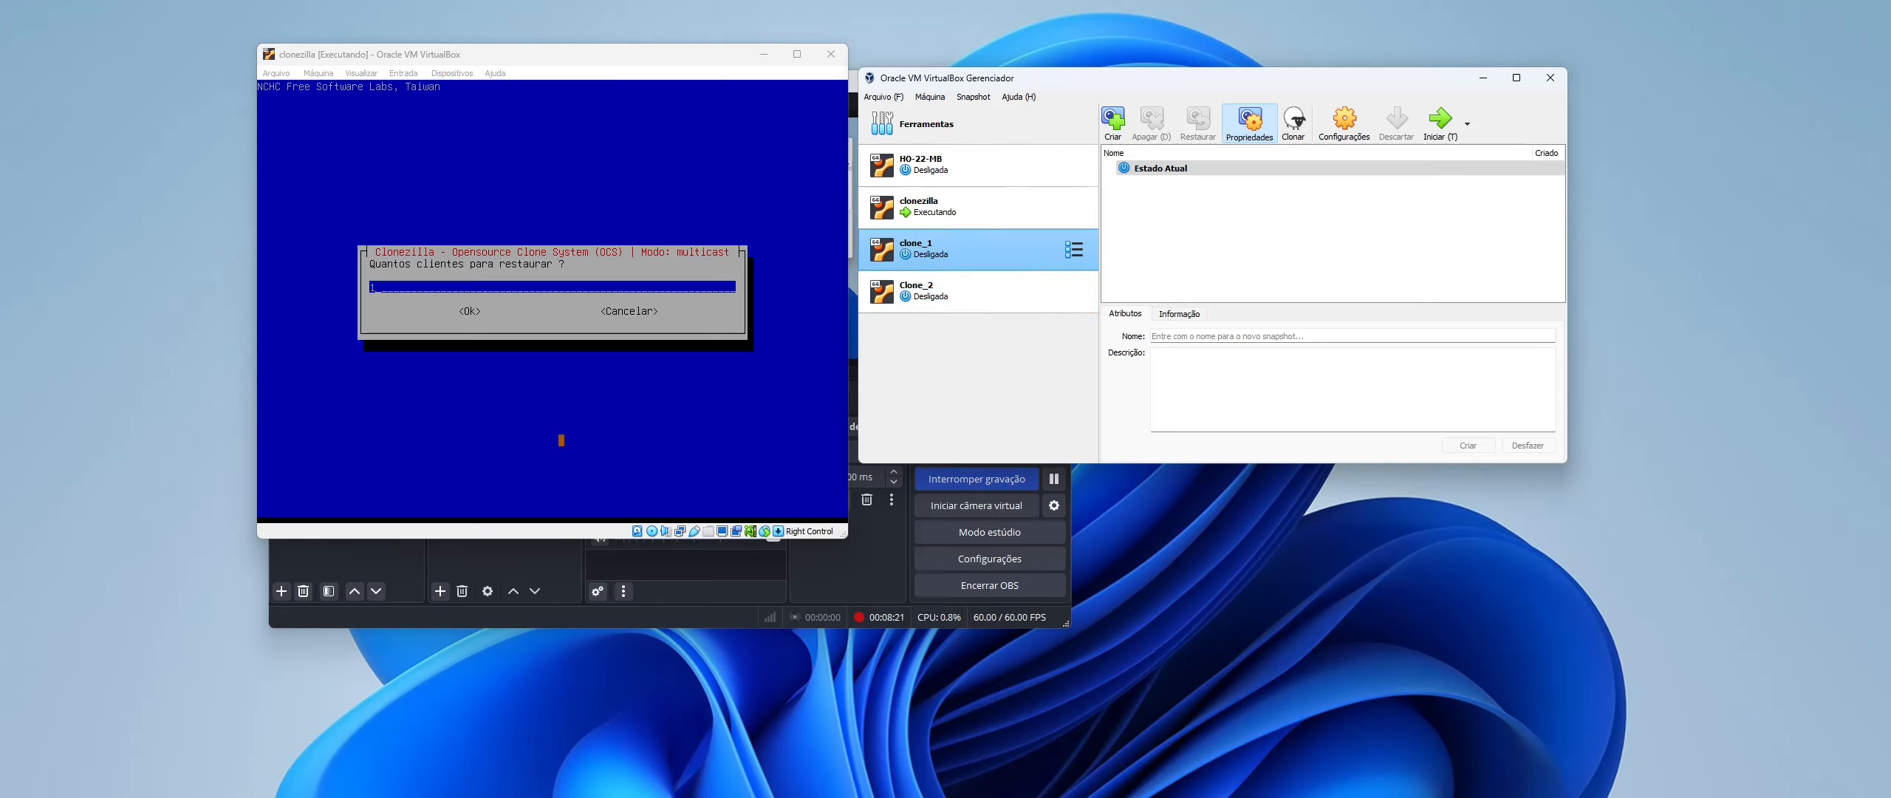
pyautogui.click(454, 322)
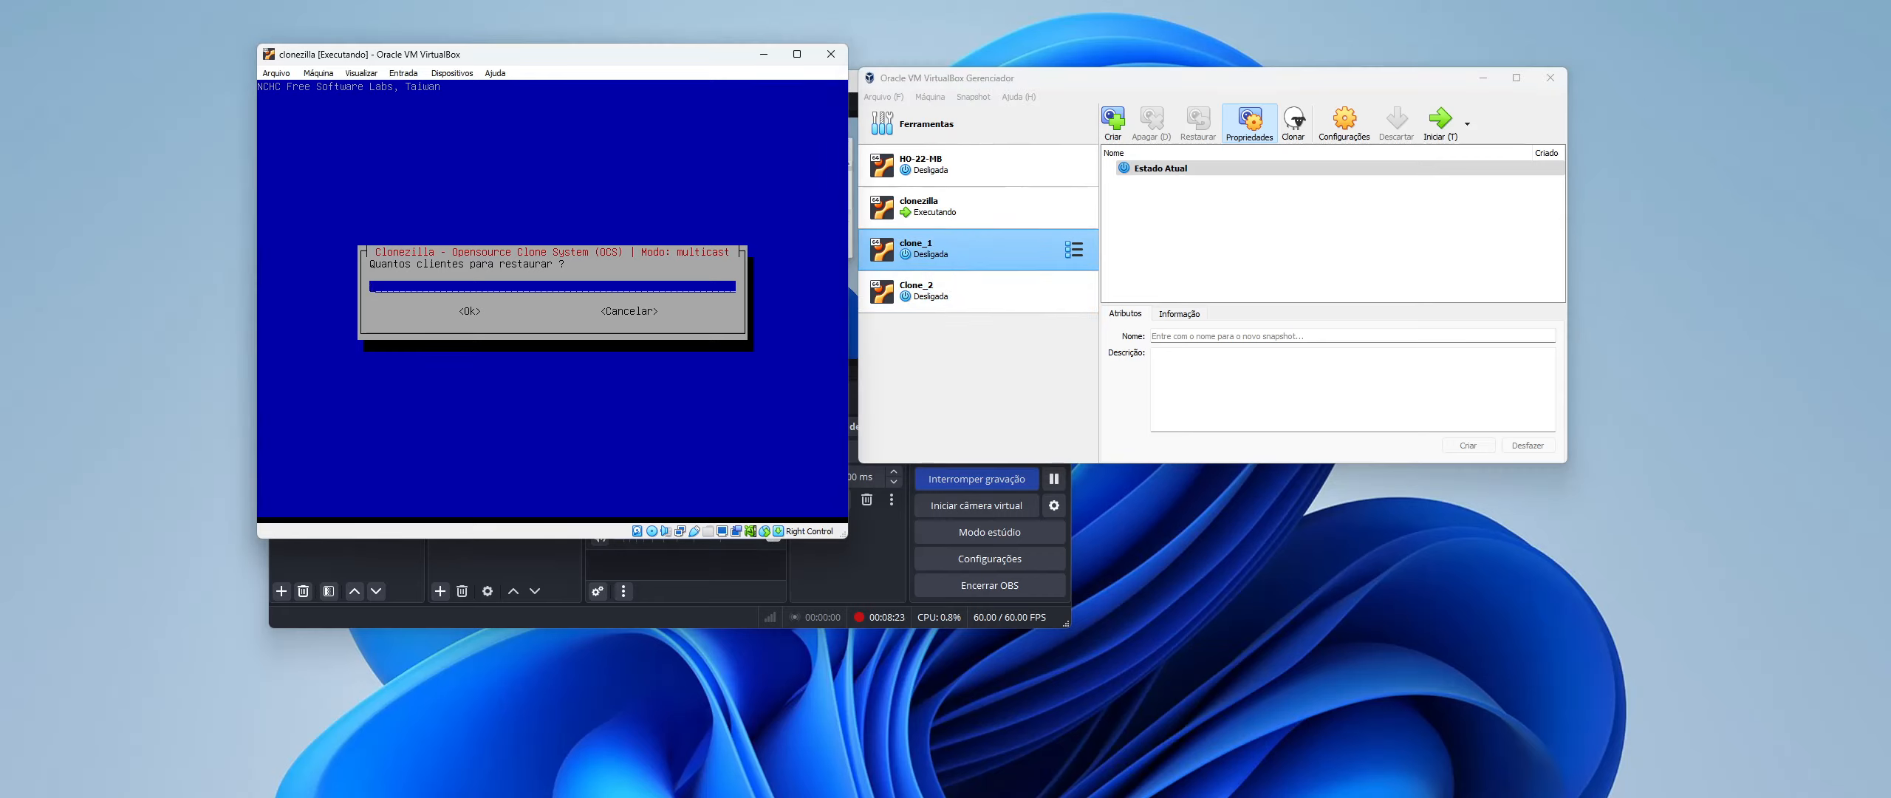
pyautogui.press('Tab')
pyautogui.press('Return')
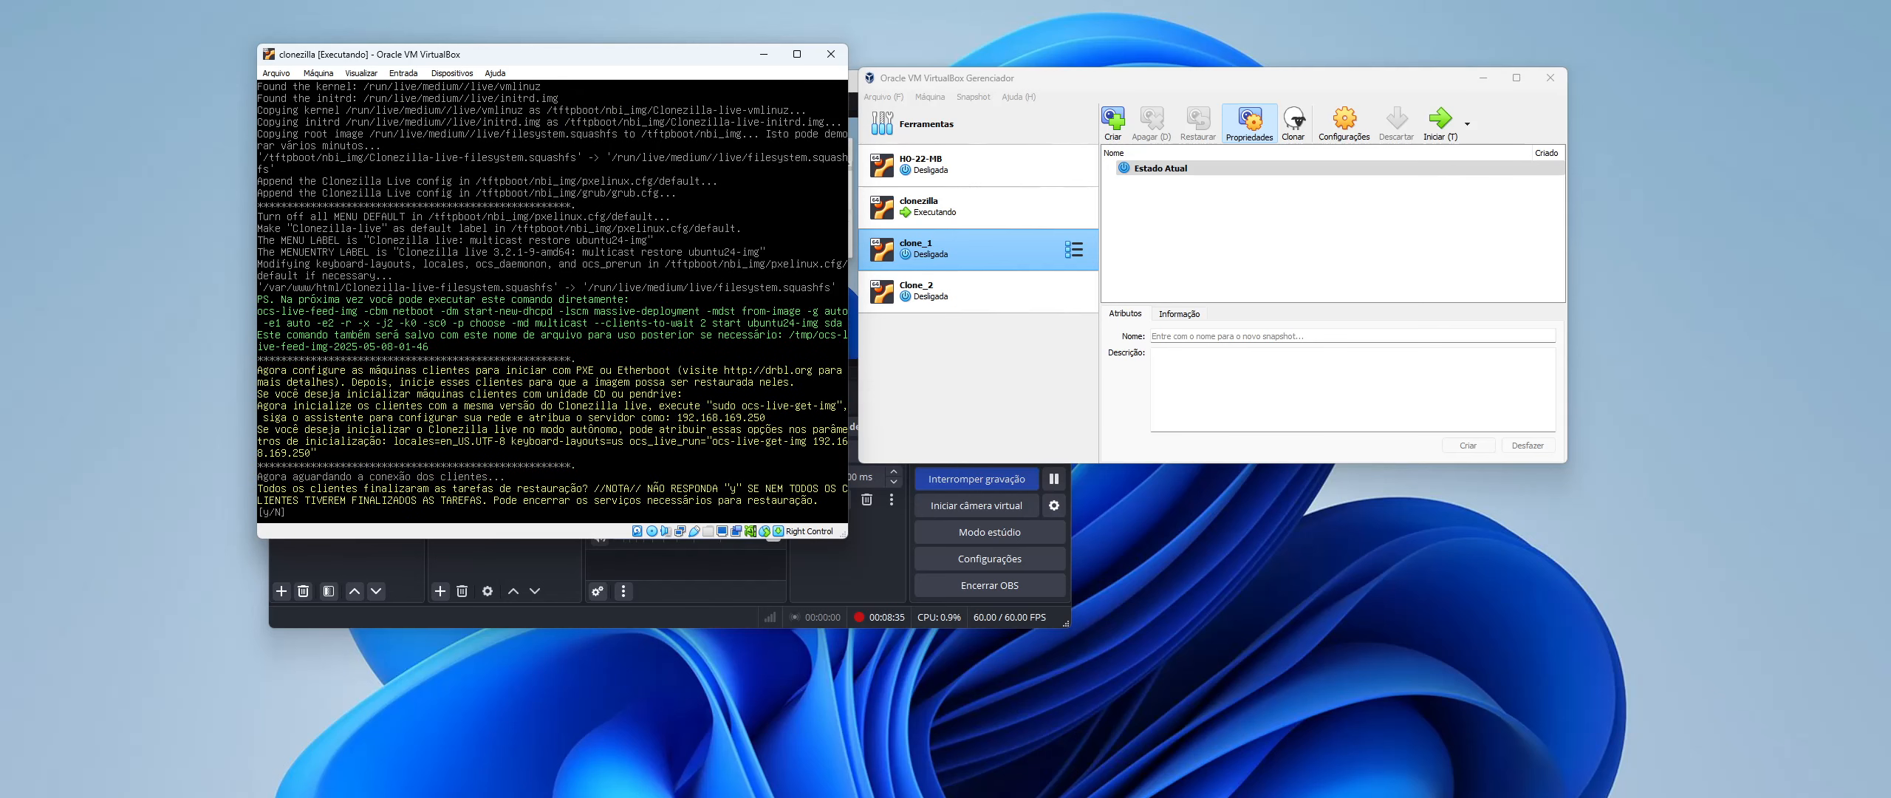
# - Start the clone_1 virtual machine and arrange the server, client and manager windows so they do not overlap
pyautogui.moveTo(589, 65); pyautogui.dragTo(294, 18)
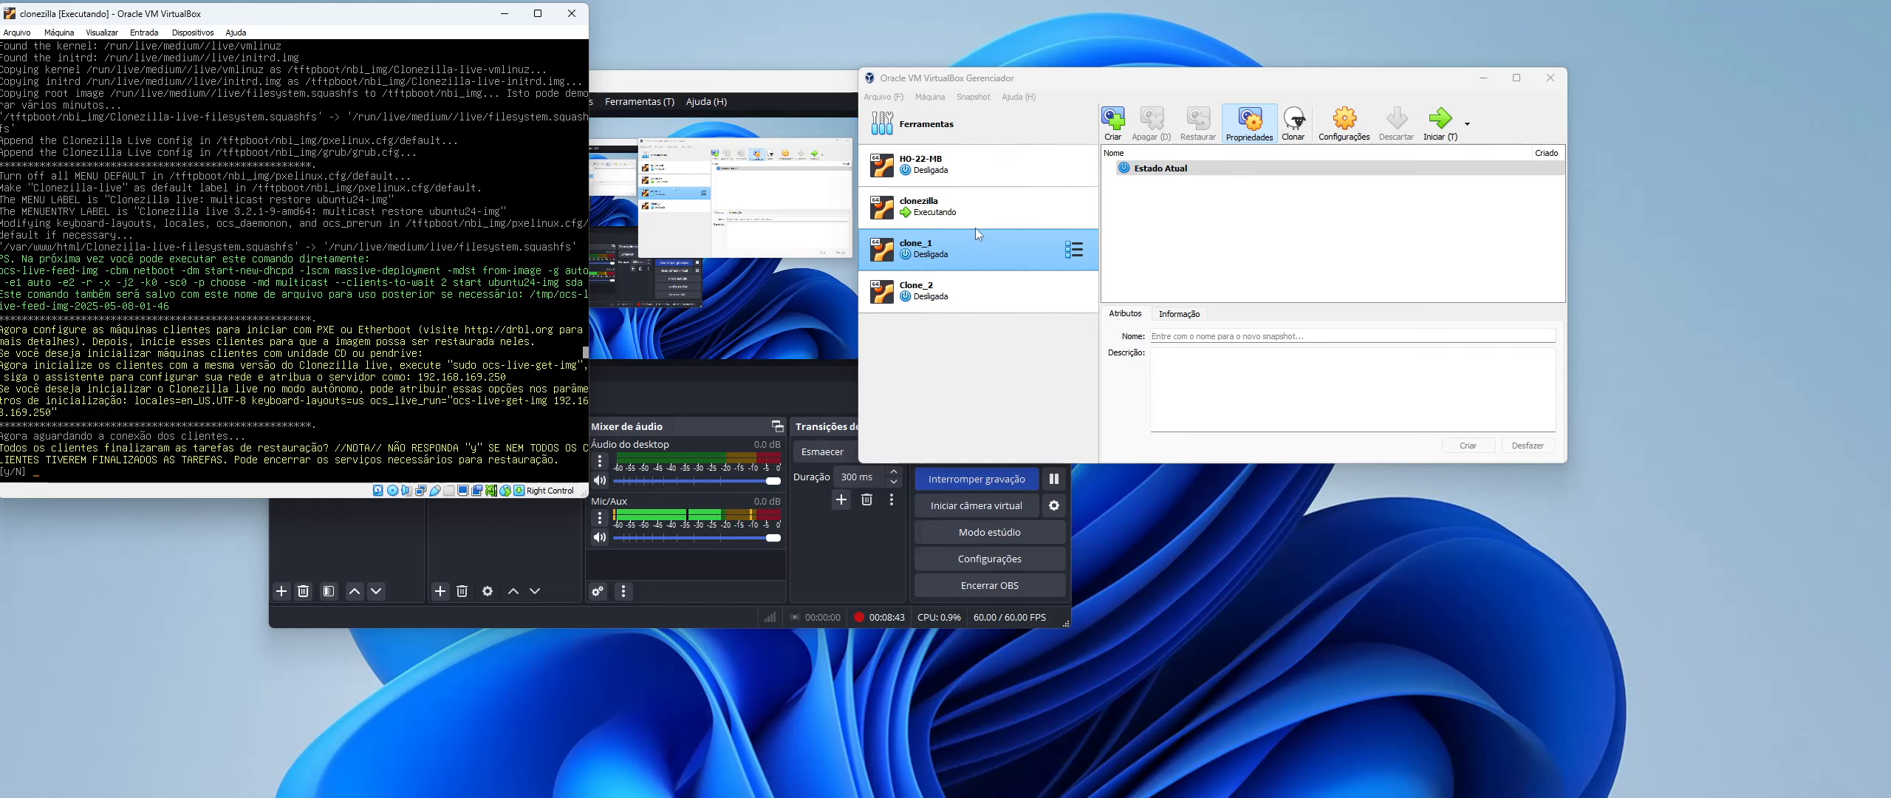
pyautogui.click(1436, 131)
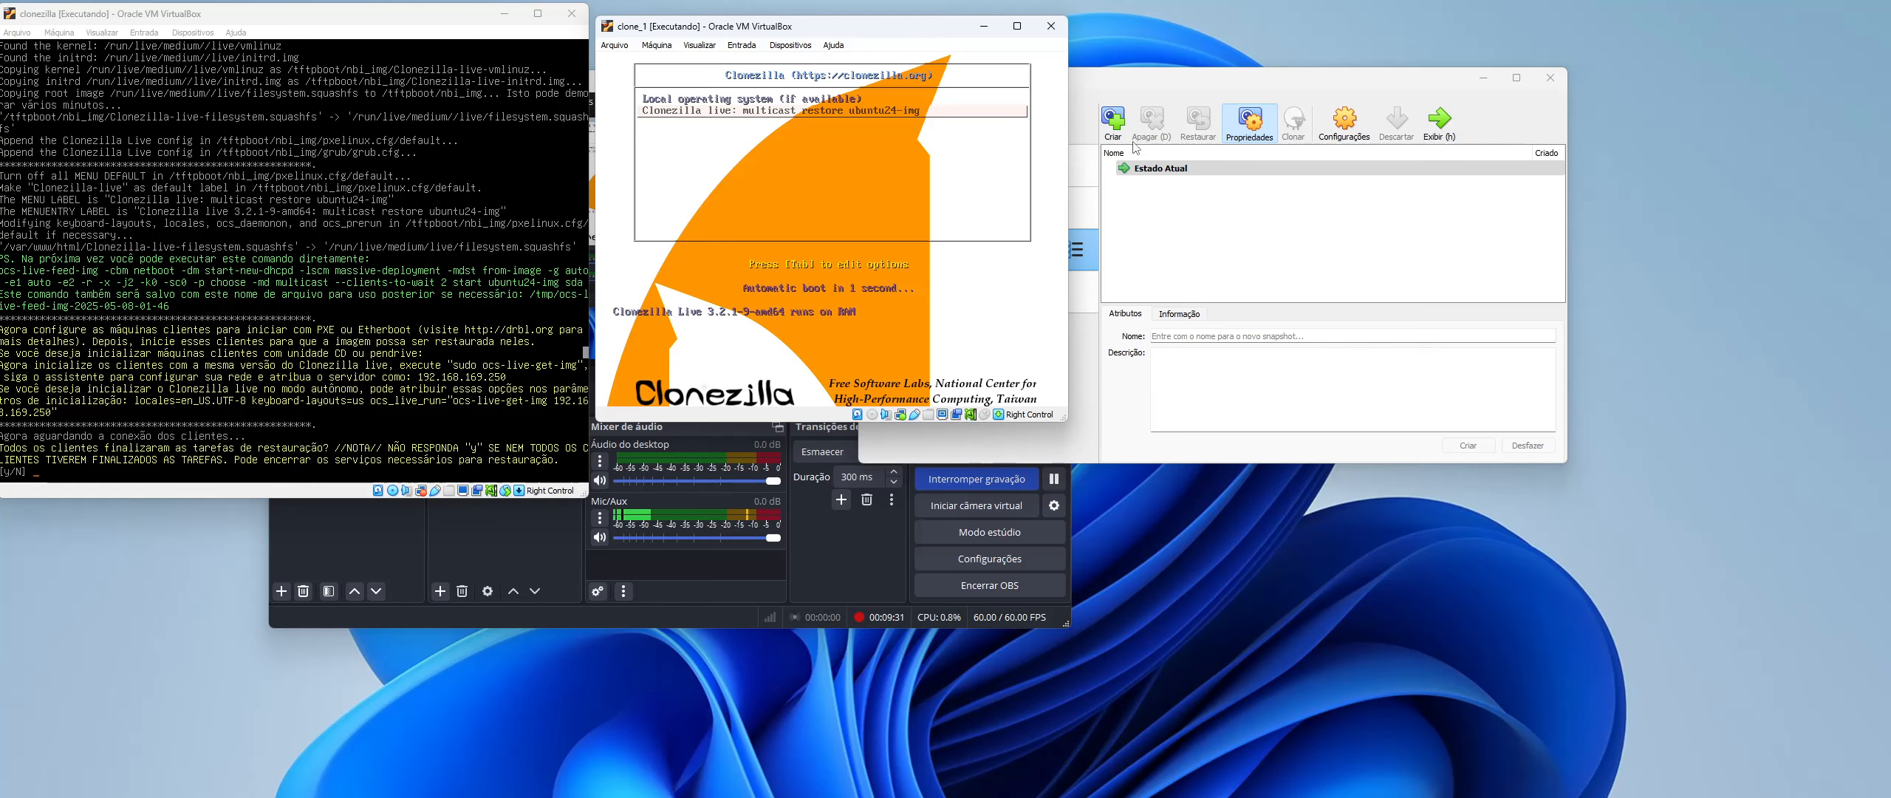
pyautogui.click(1128, 167)
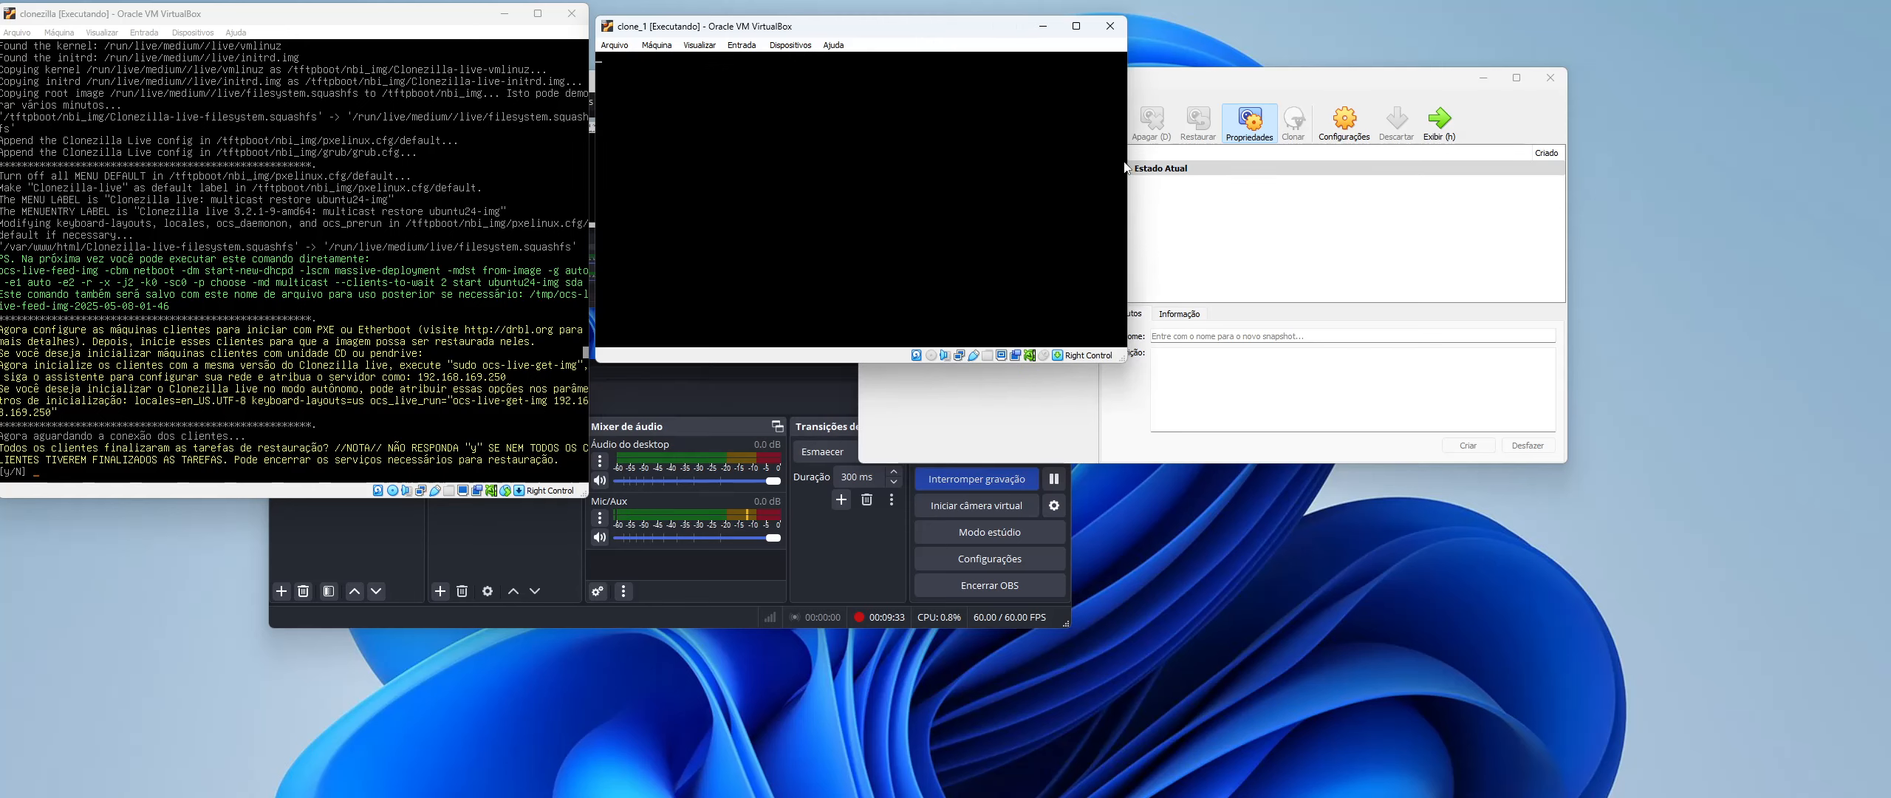
pyautogui.moveTo(1215, 77); pyautogui.dragTo(1464, 240)
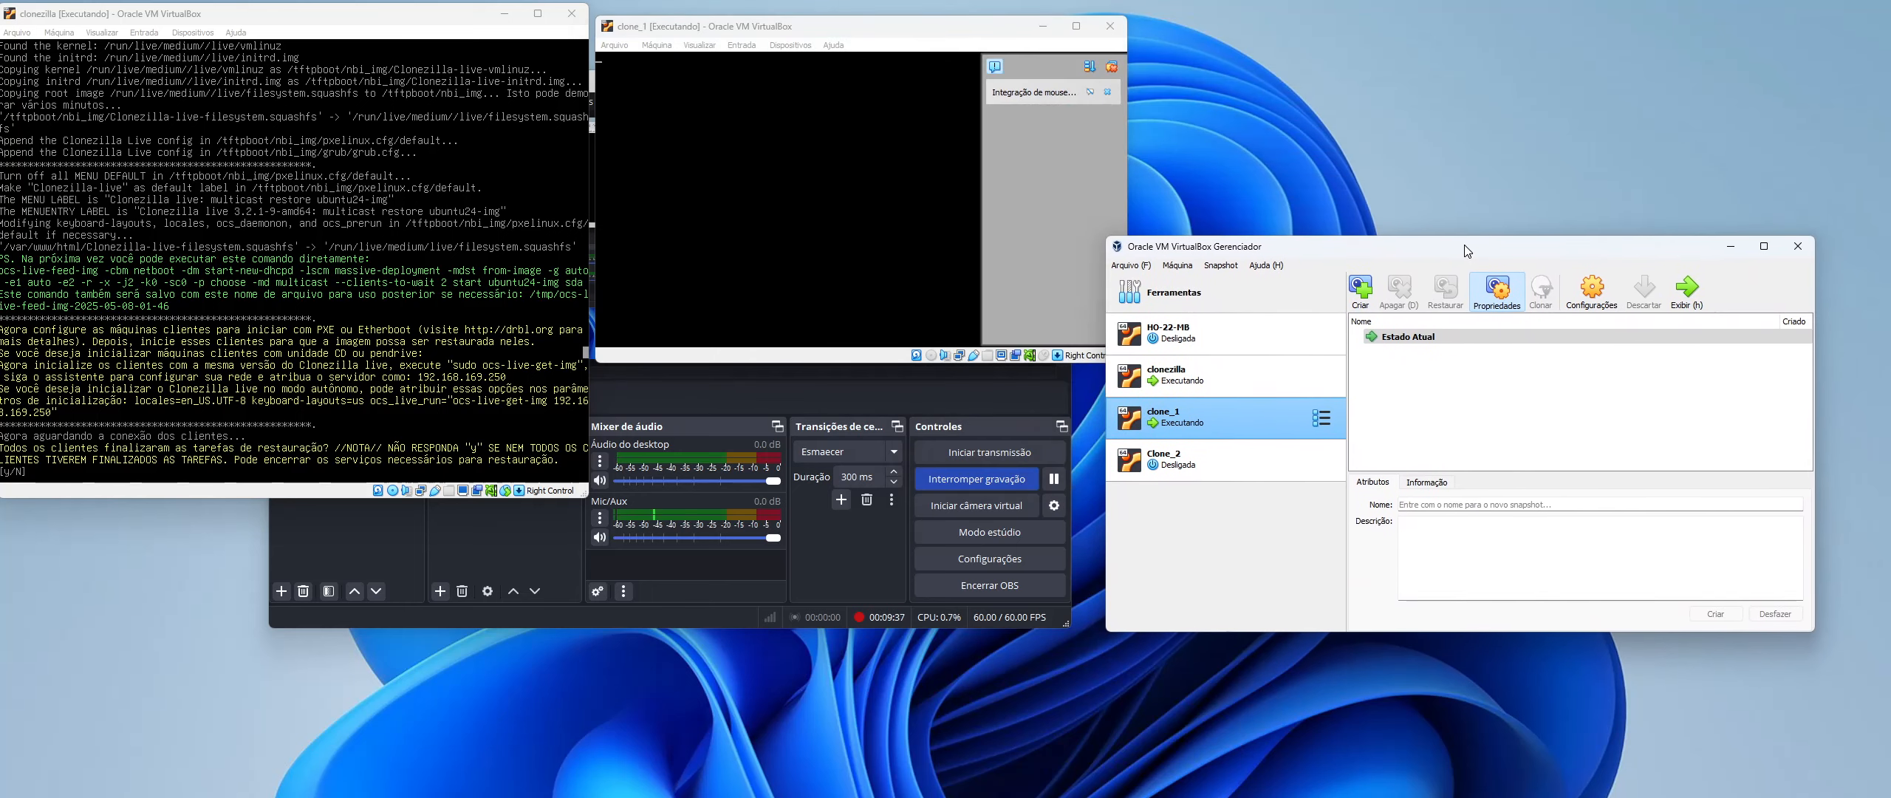
pyautogui.click(1111, 67)
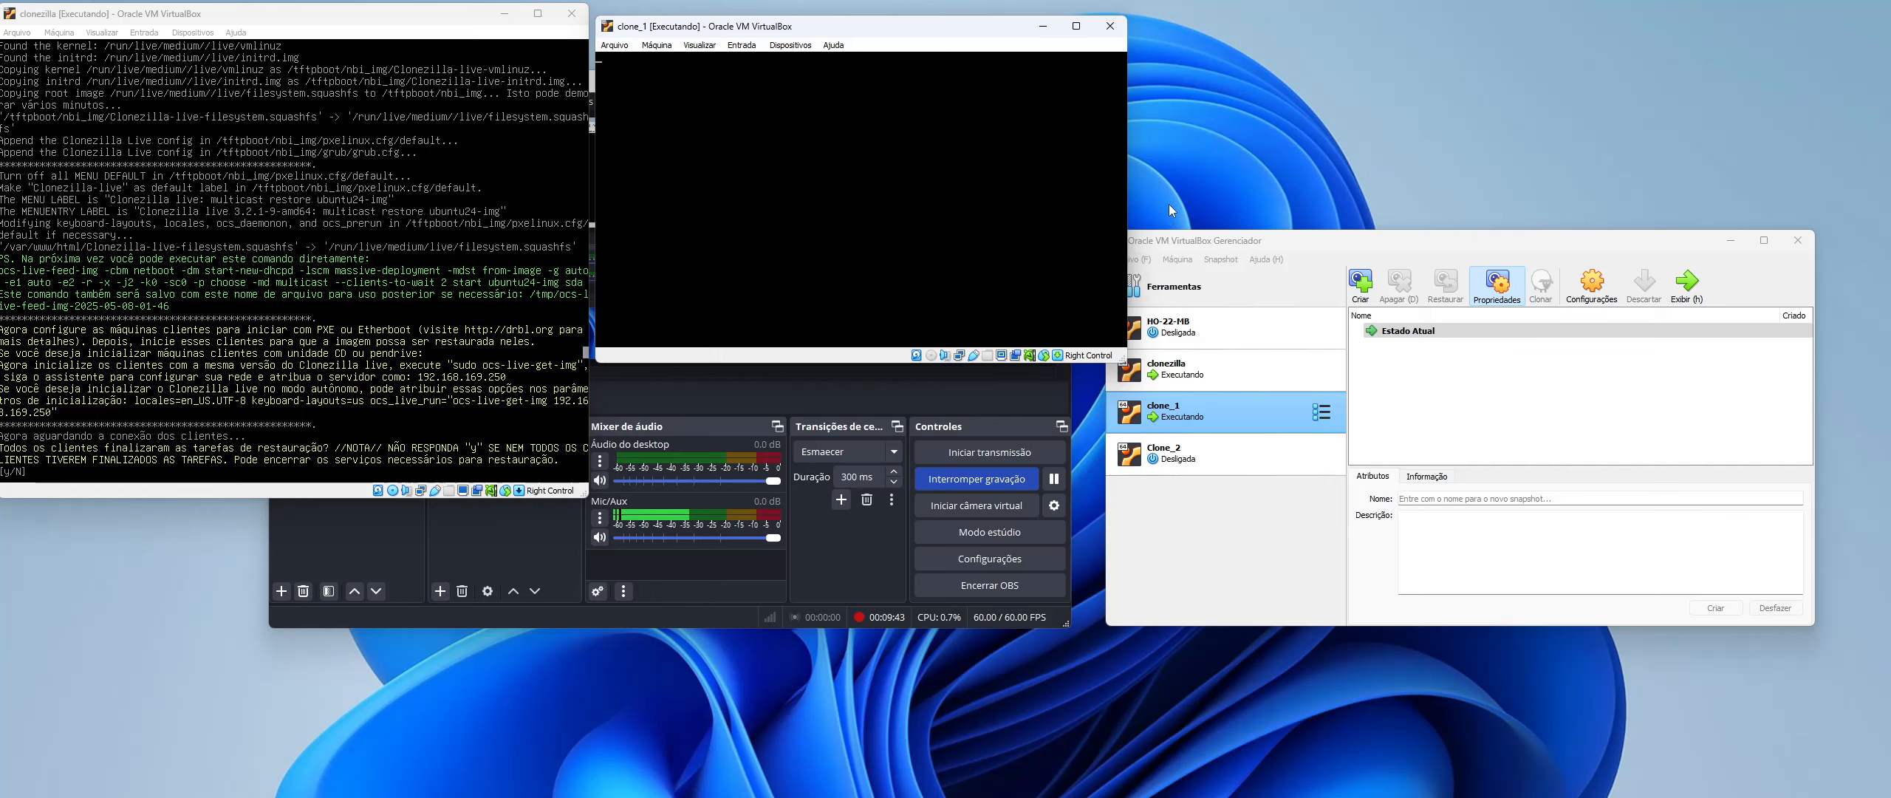
# - Start the Clone_2 virtual machine, dismiss its notifications and place its window beside clone_1
pyautogui.click(1208, 468)
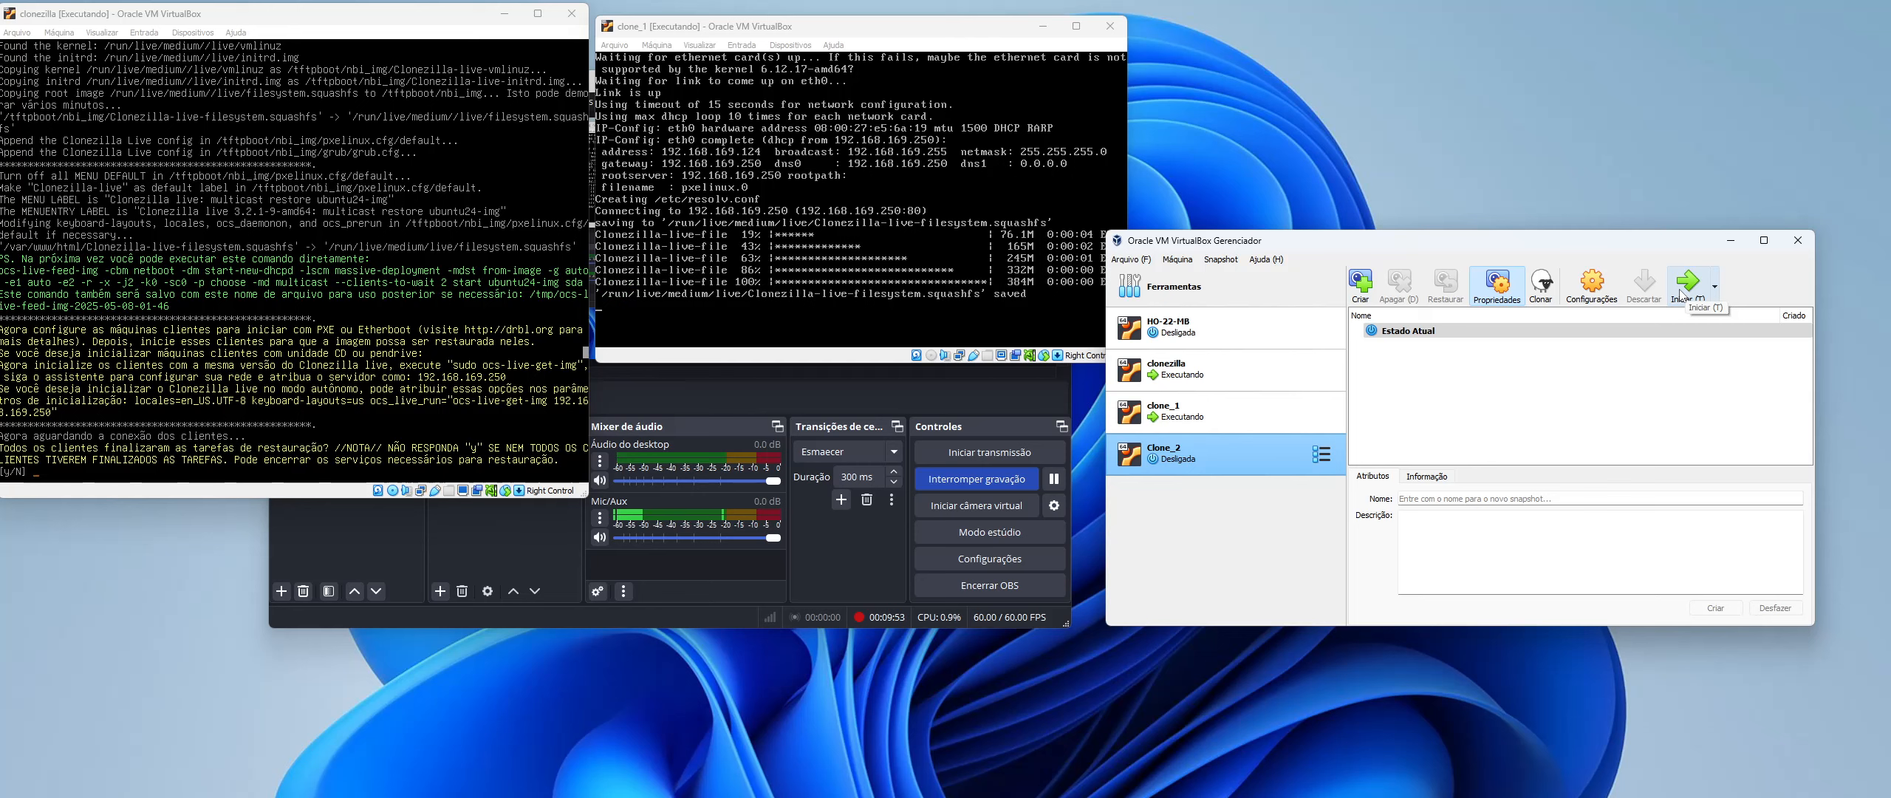
pyautogui.click(1679, 295)
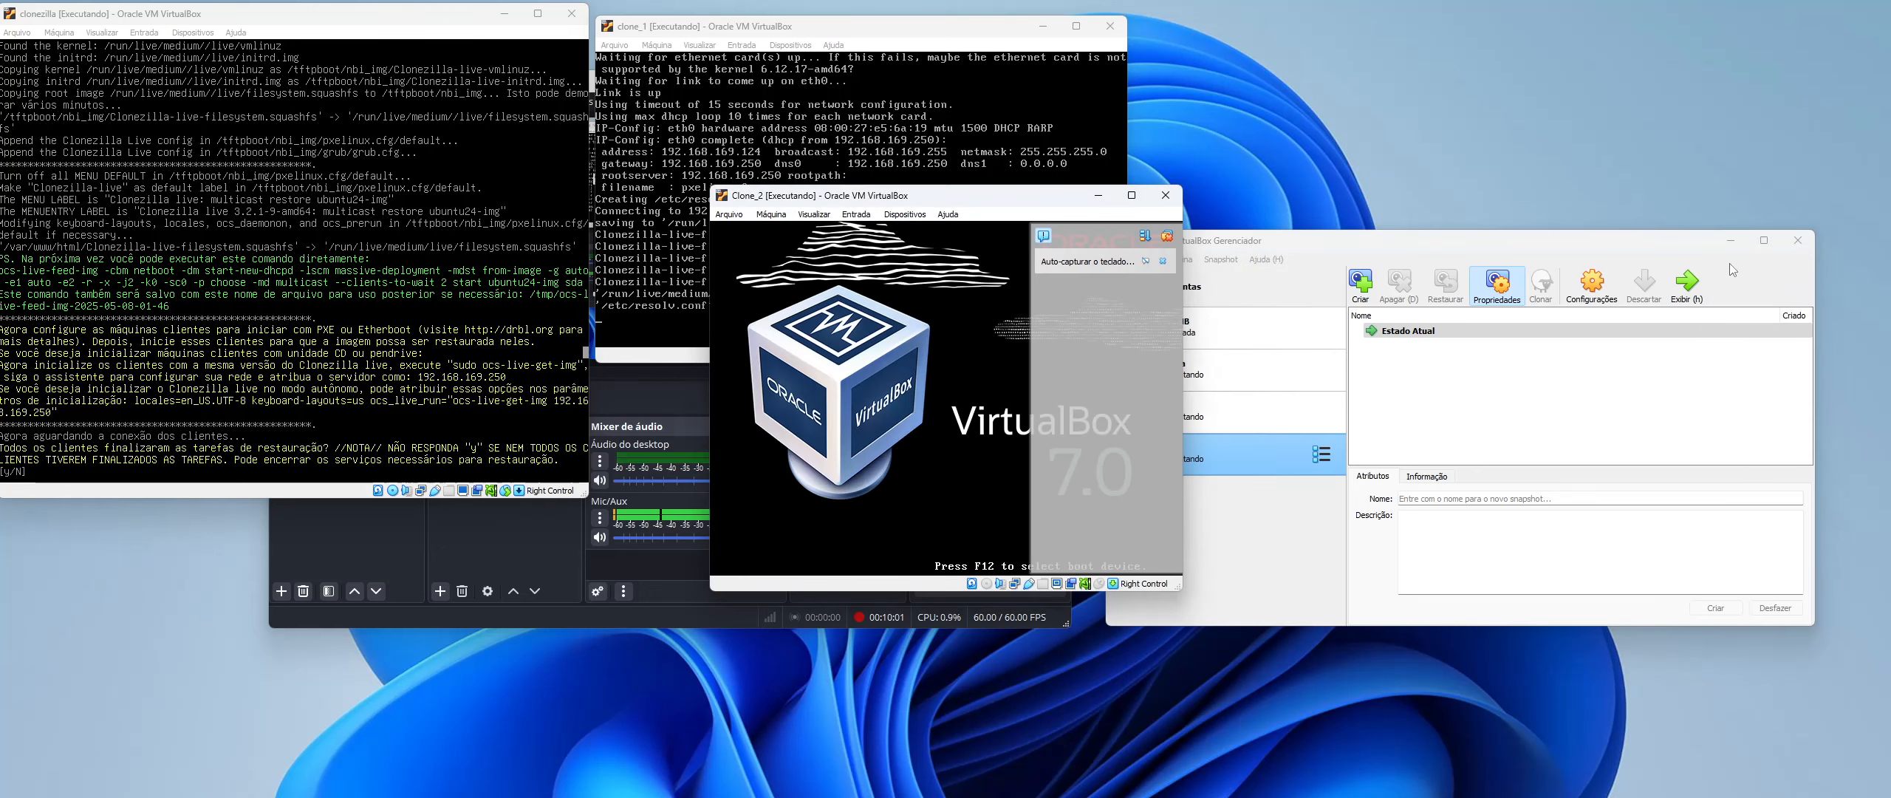
pyautogui.click(1730, 241)
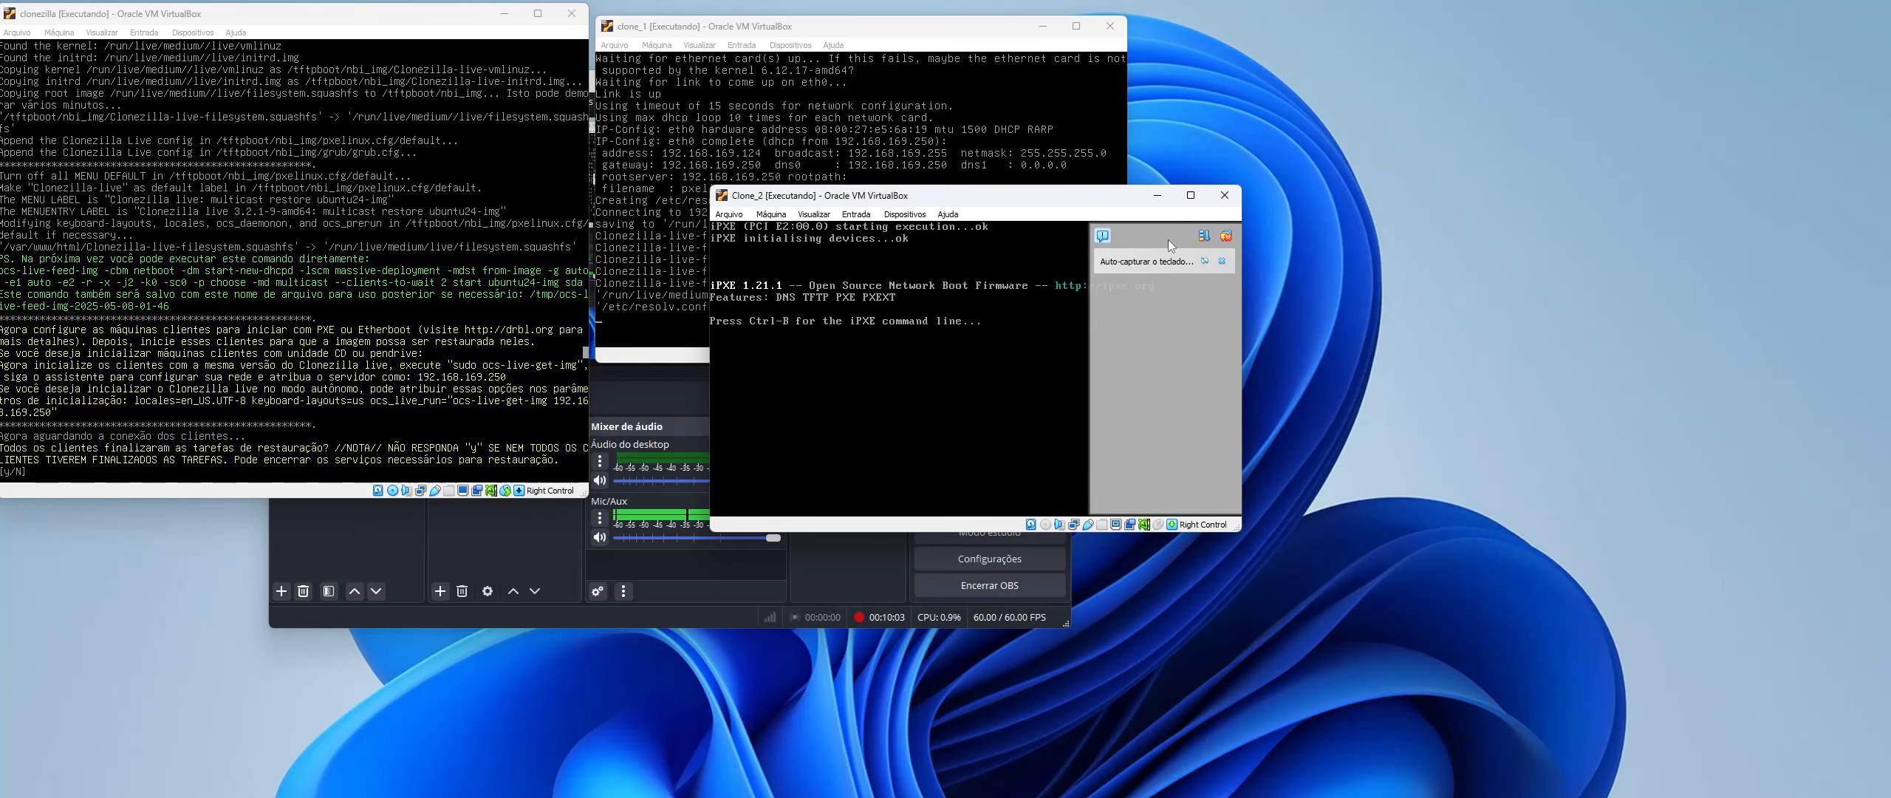
pyautogui.click(1227, 235)
pyautogui.moveTo(1035, 198); pyautogui.dragTo(1502, 43)
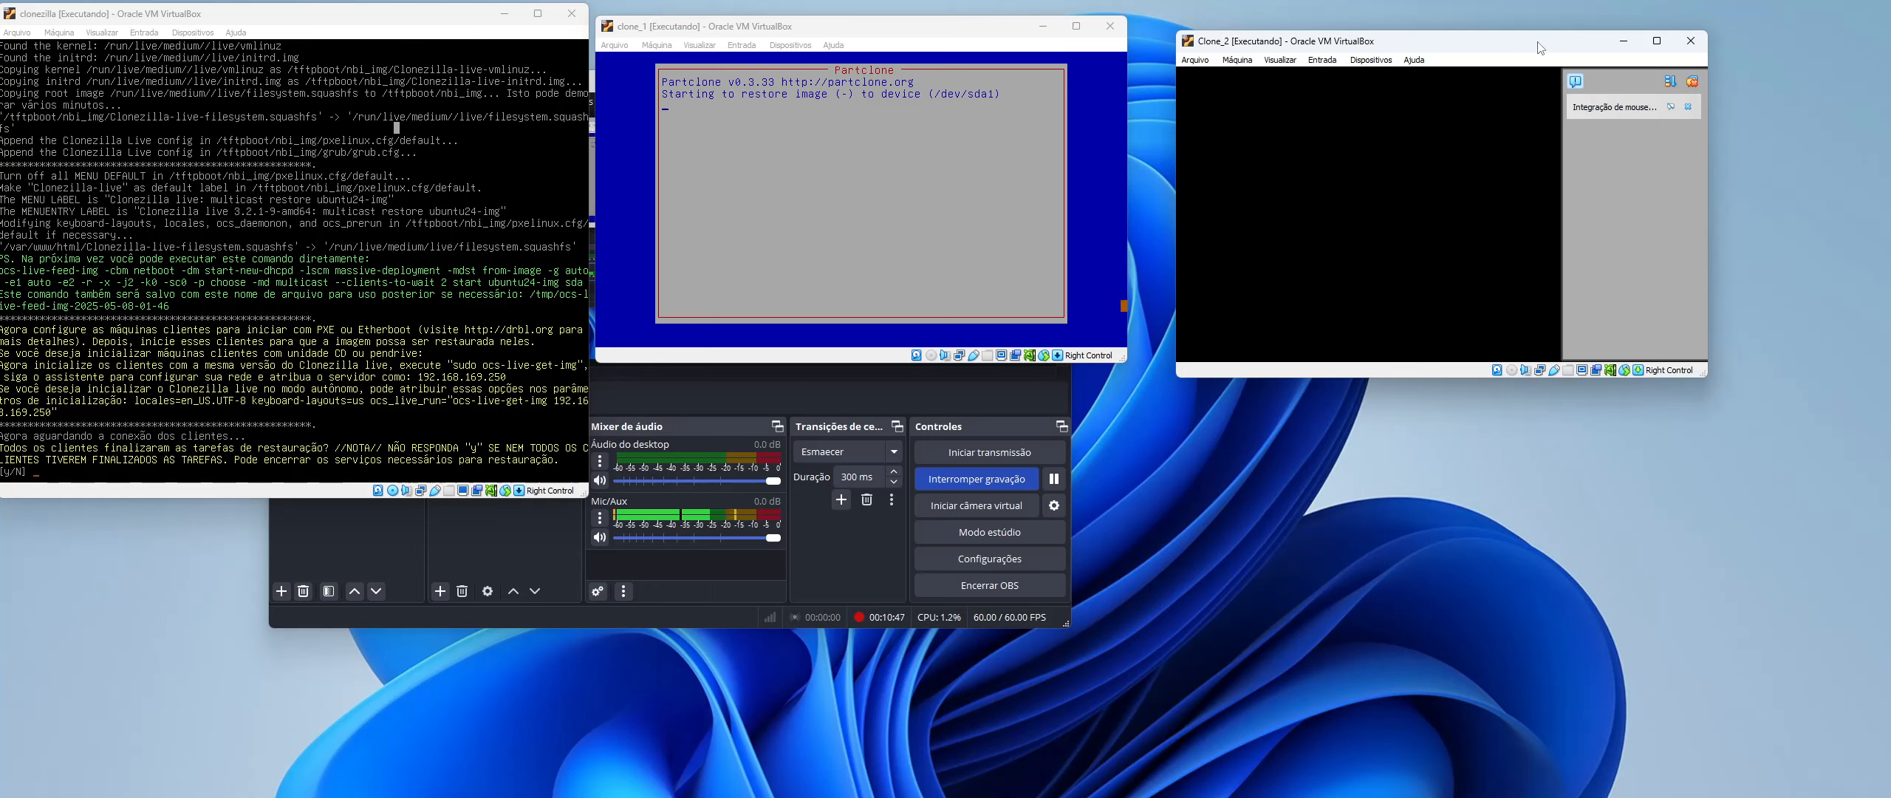
pyautogui.click(1694, 83)
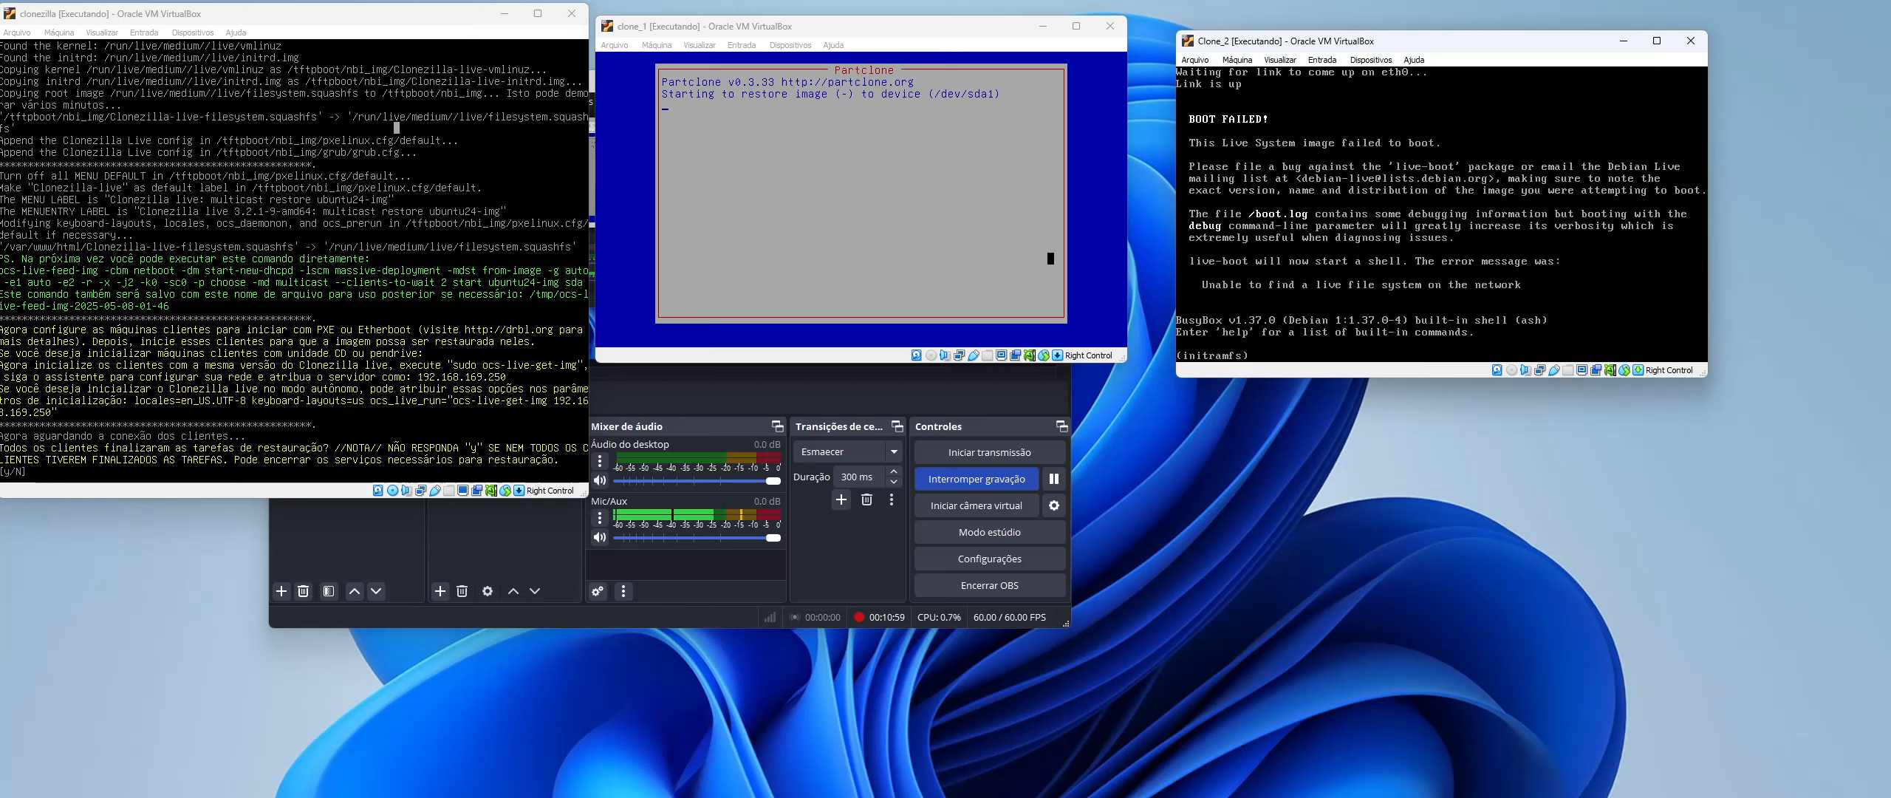
# - Power off Clone_2 and check its storage, audio, network and system settings
pyautogui.click(1687, 43)
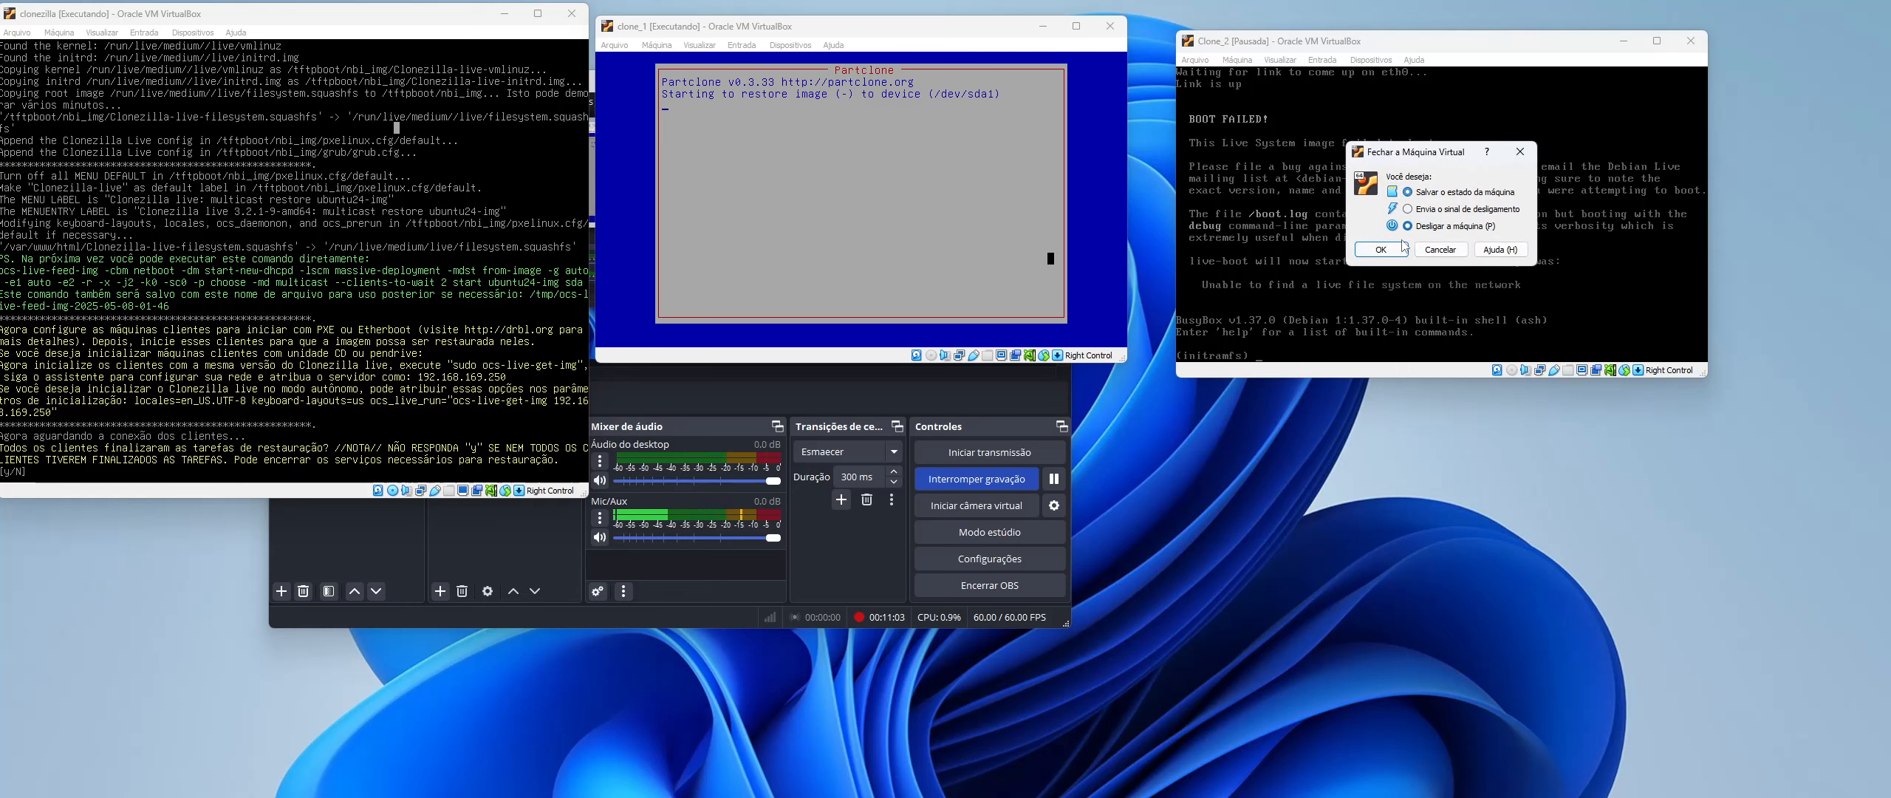
pyautogui.click(1402, 246)
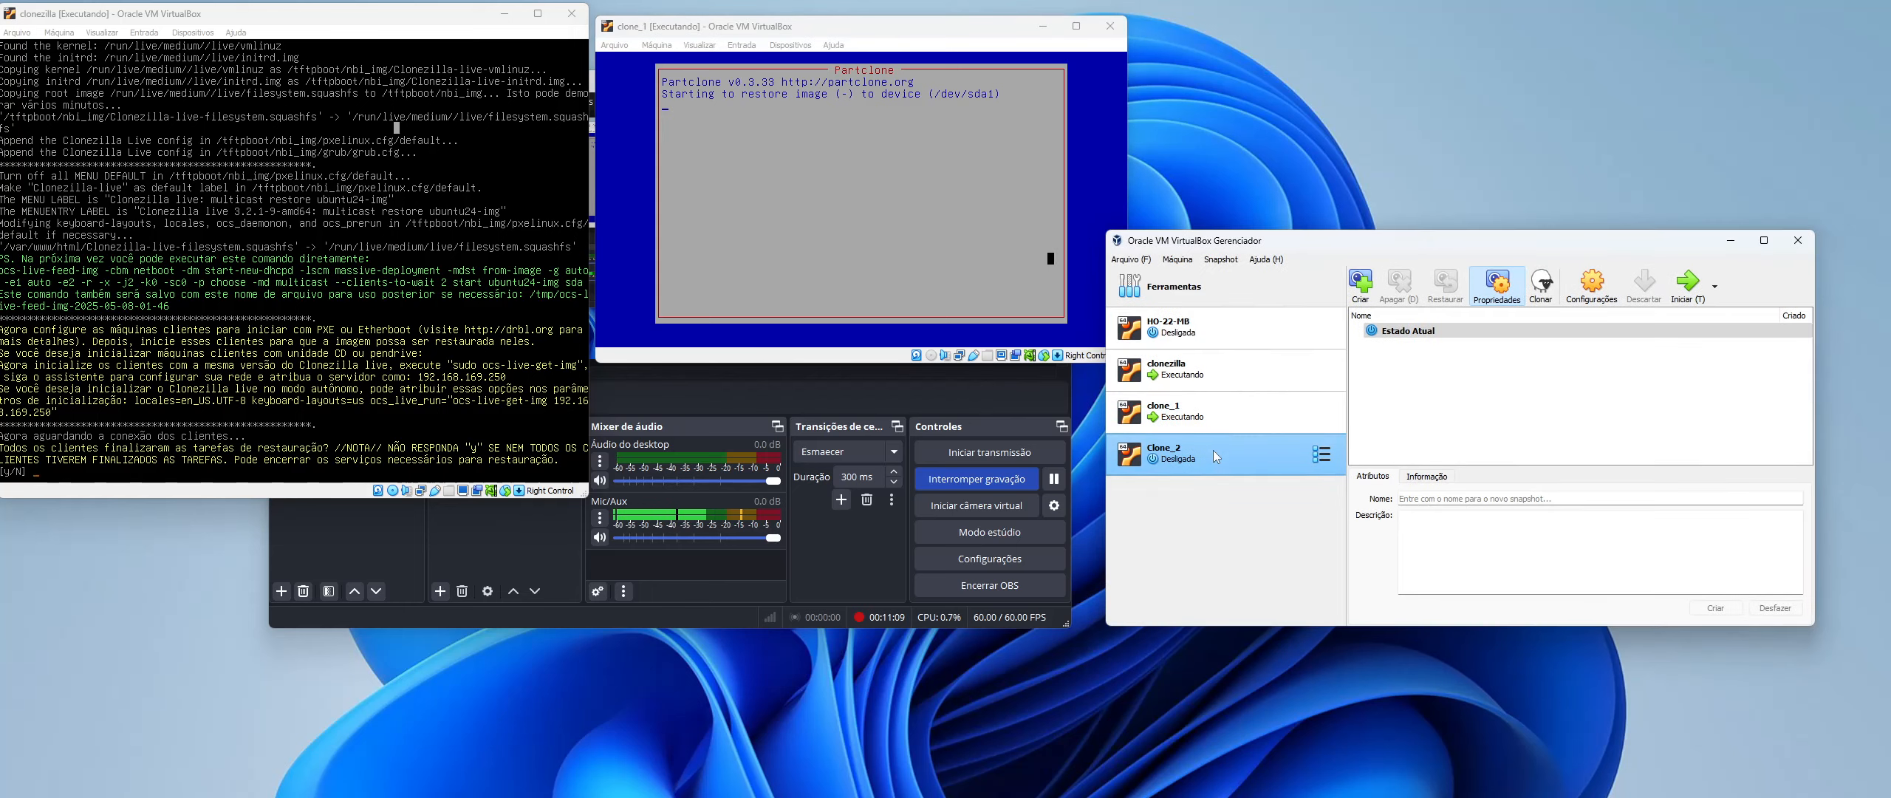
pyautogui.rightClick(1215, 455)
pyautogui.click(1309, 458)
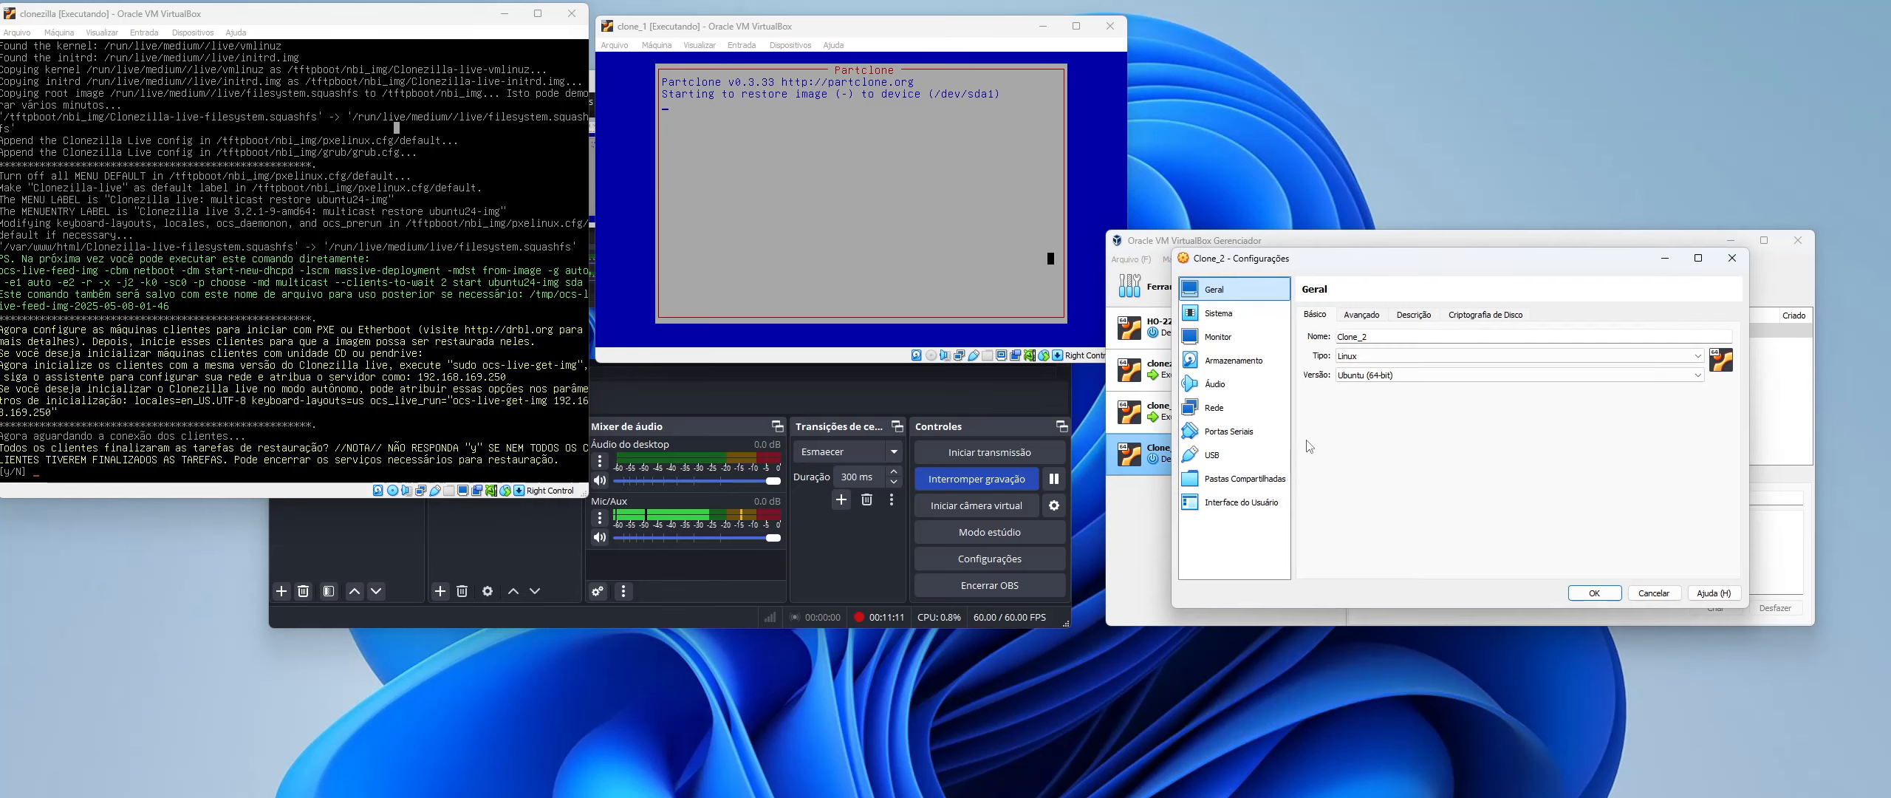
pyautogui.click(1228, 361)
pyautogui.click(1223, 389)
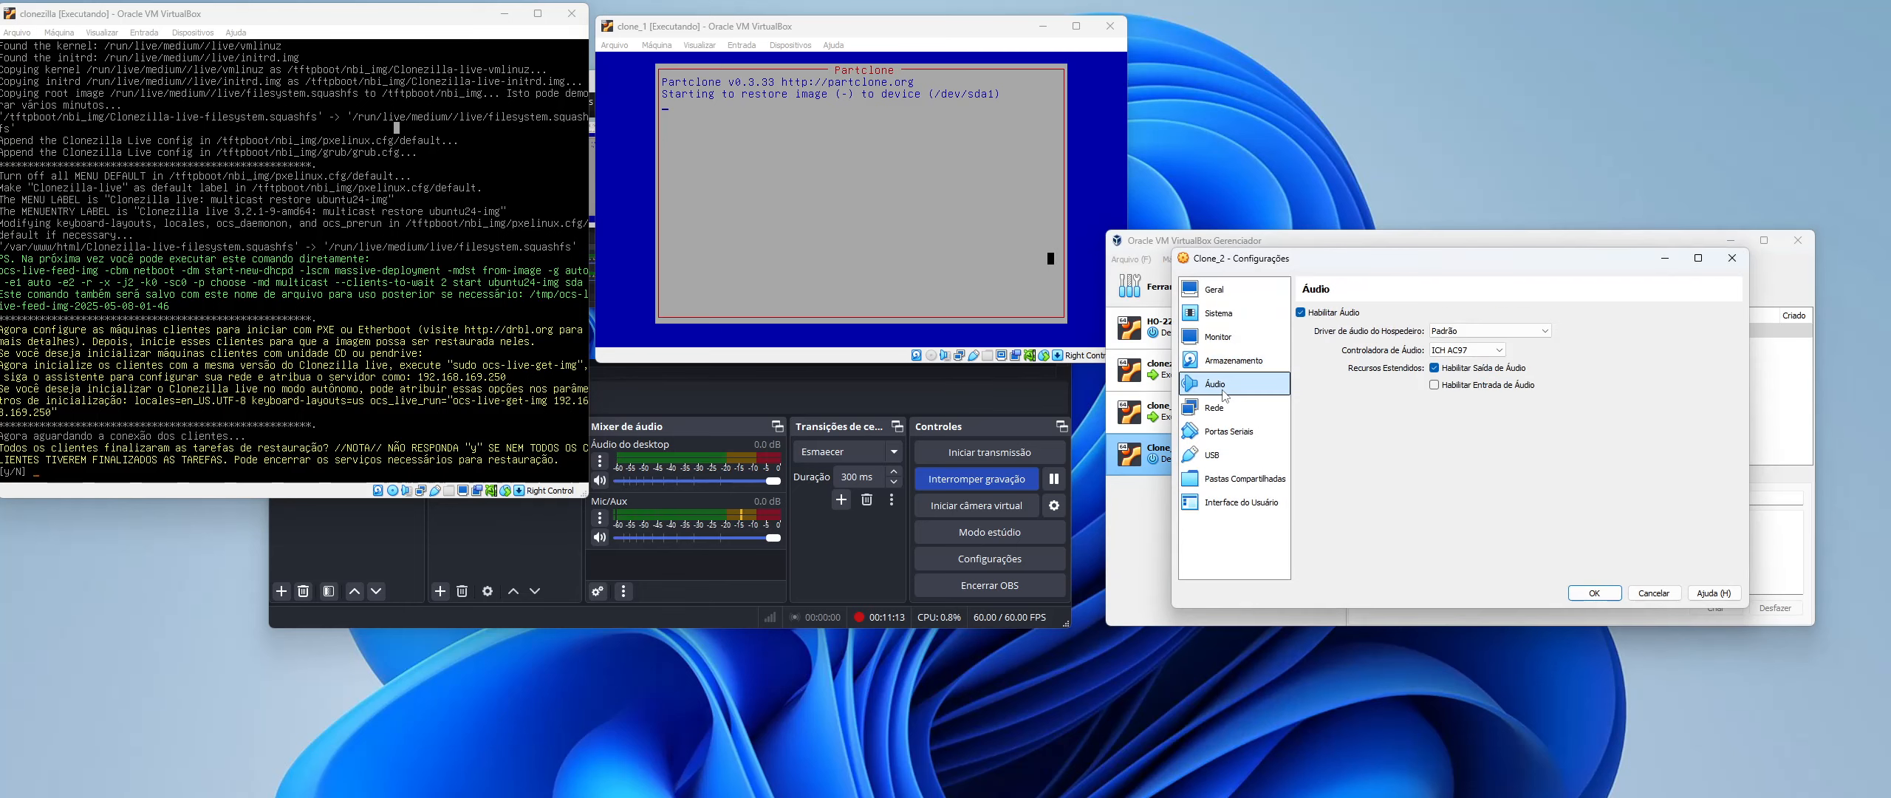
pyautogui.click(1230, 409)
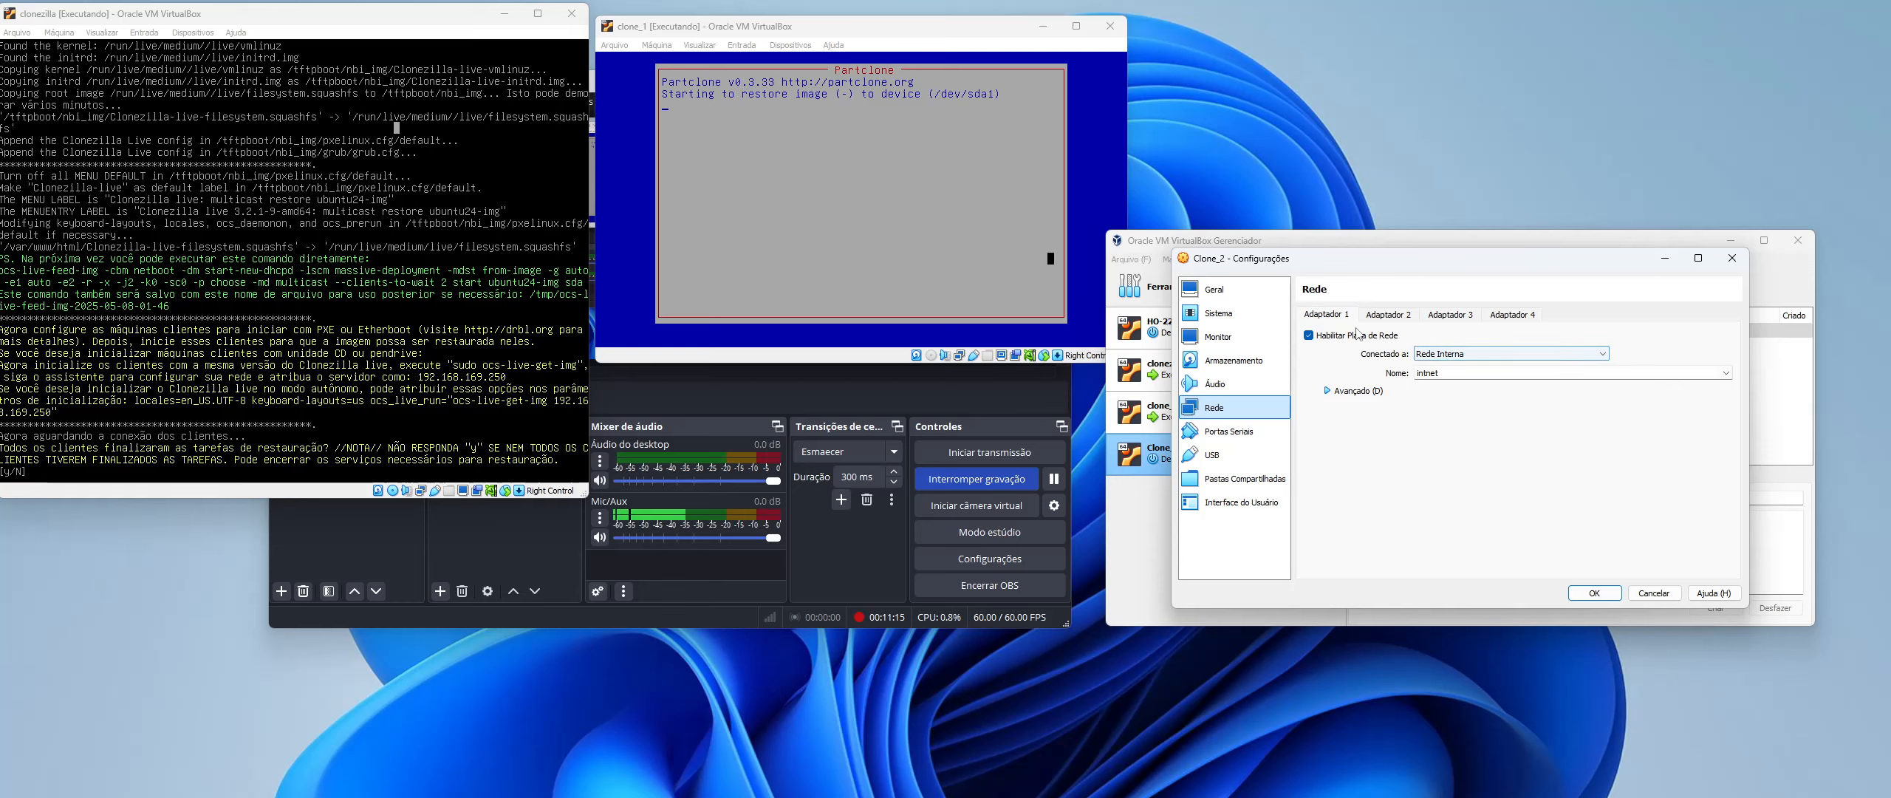
pyautogui.click(1230, 314)
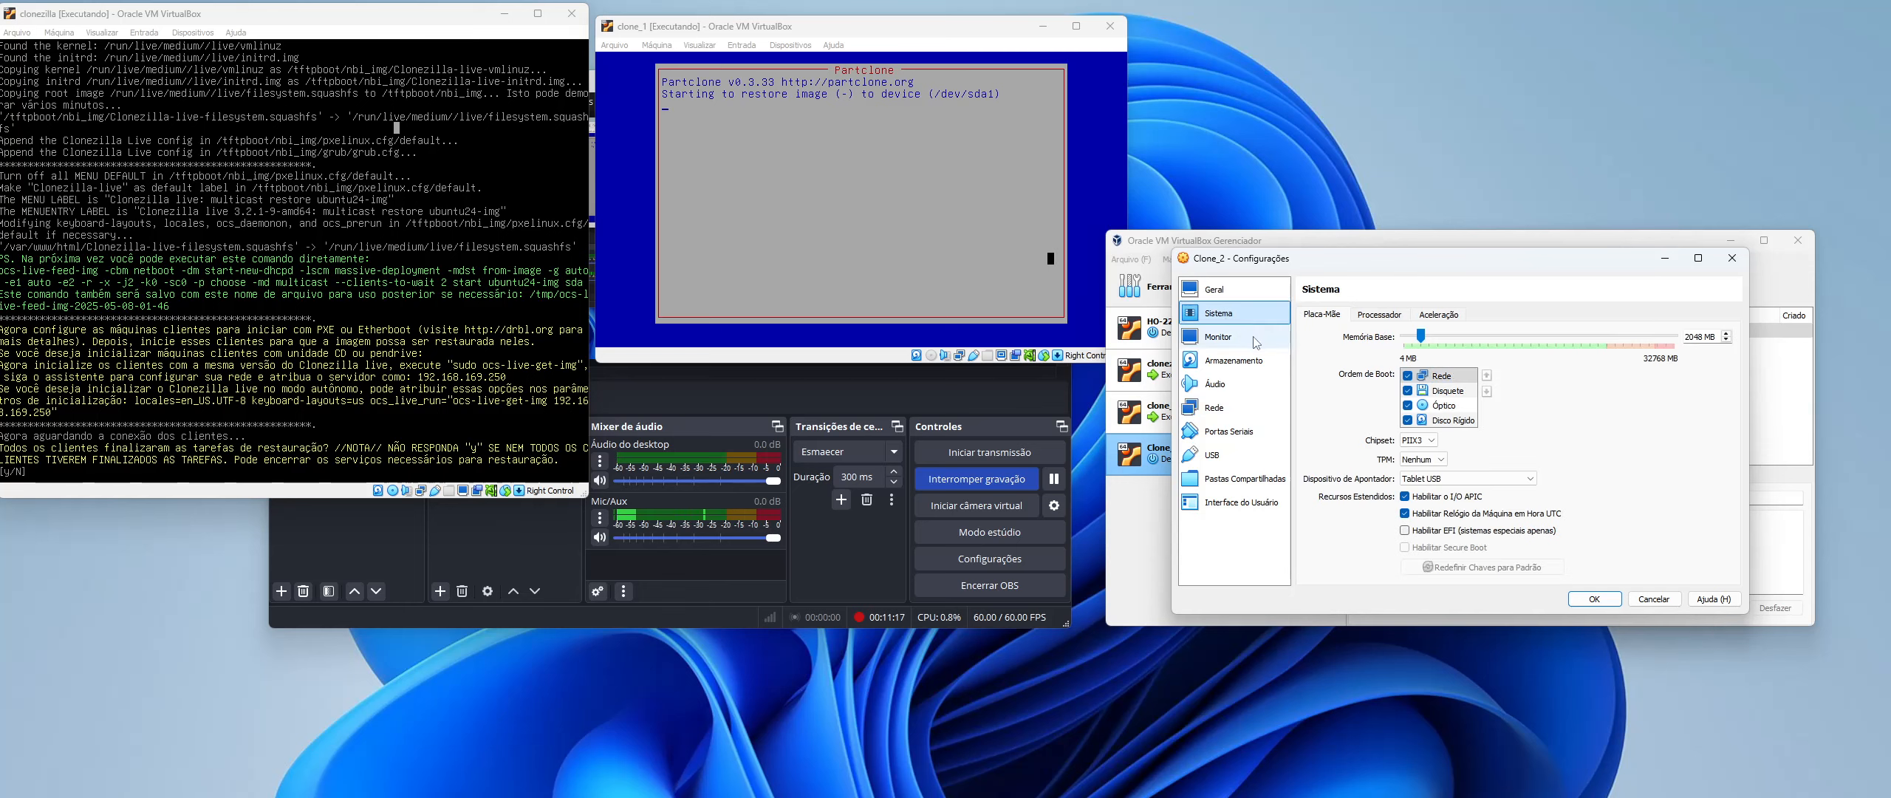
pyautogui.click(1603, 603)
# - Start Clone_2 again, with the manager minimized and the machine's notifications dismissed
pyautogui.click(1687, 300)
pyautogui.click(1729, 248)
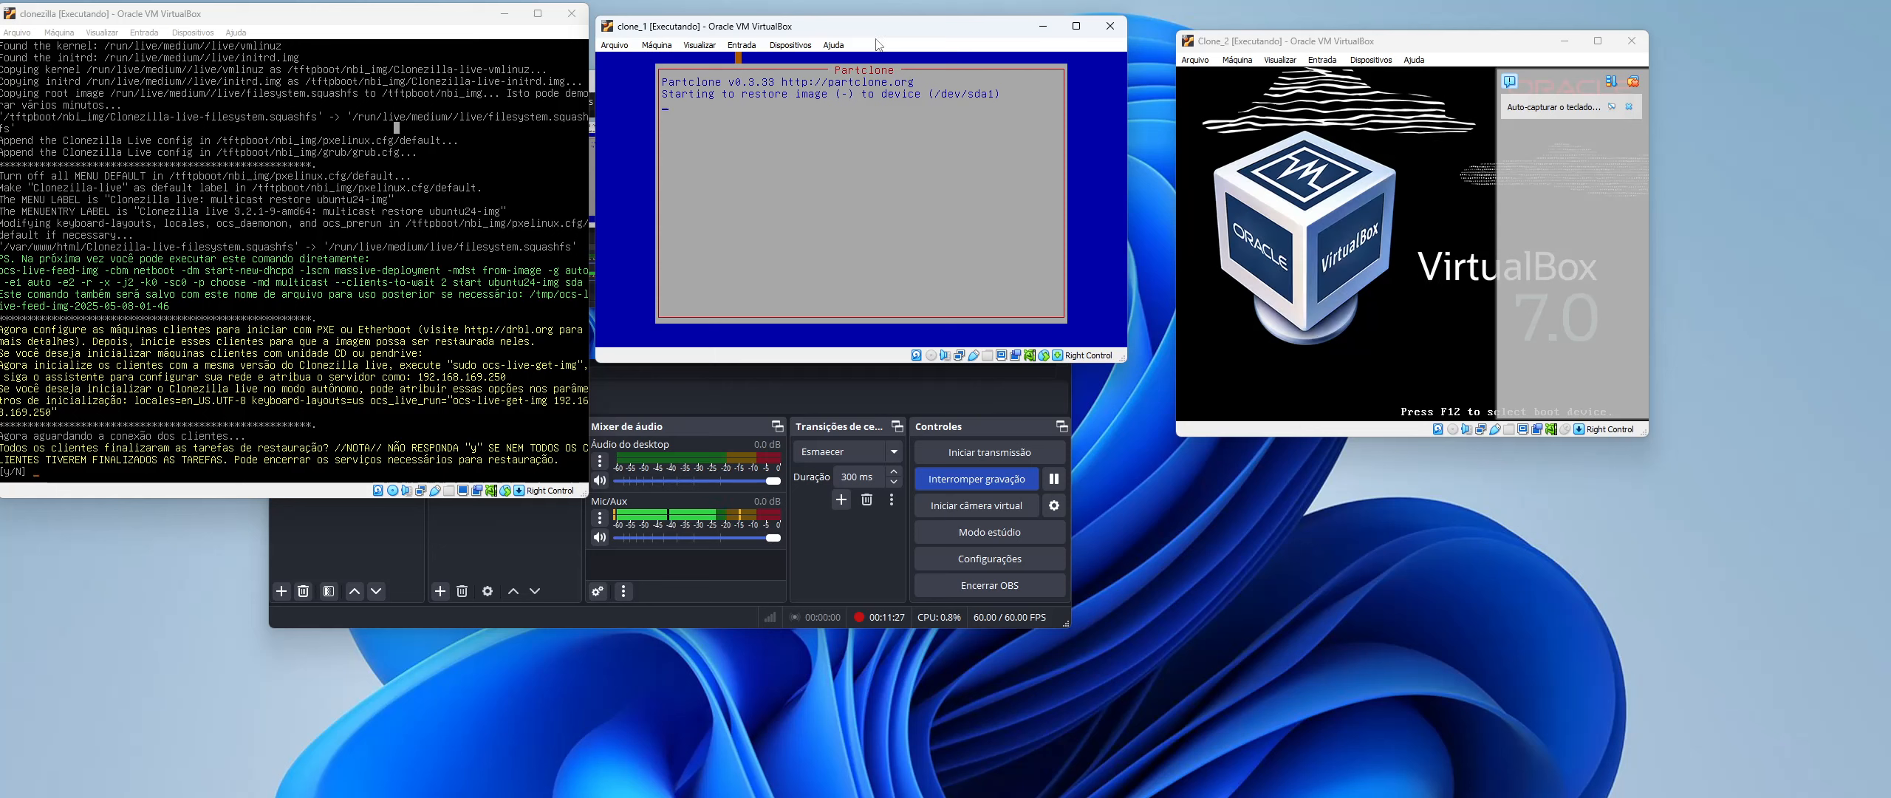
pyautogui.click(1633, 81)
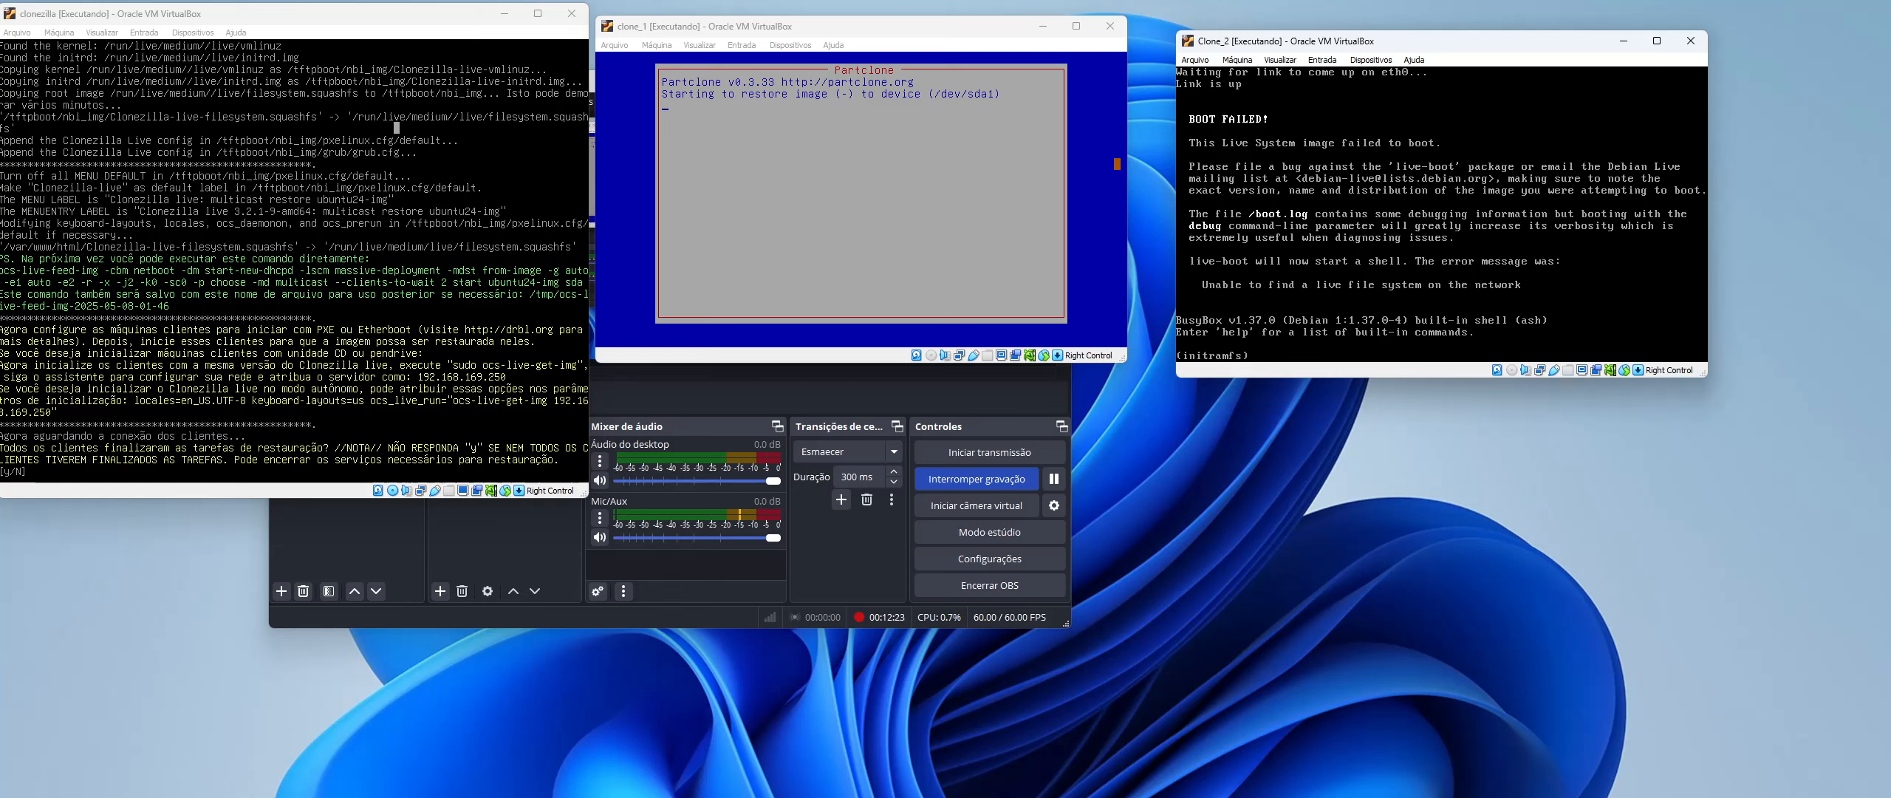
# - Power off Clone_2 and remove the virtual machine from the manager
pyautogui.click(1691, 41)
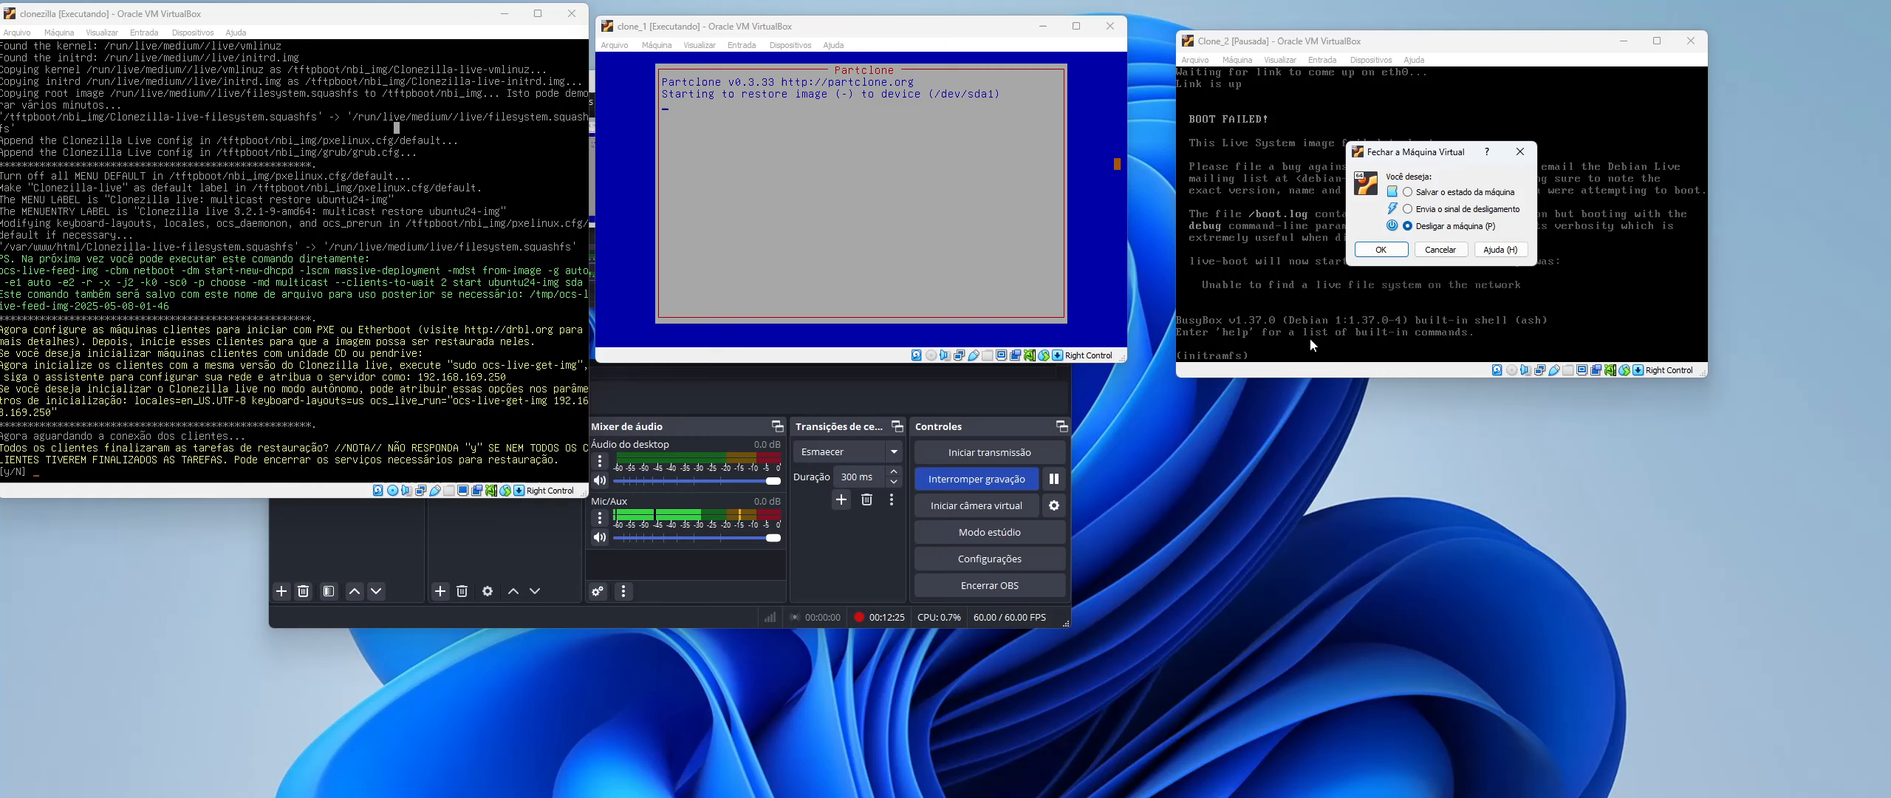
pyautogui.click(1380, 249)
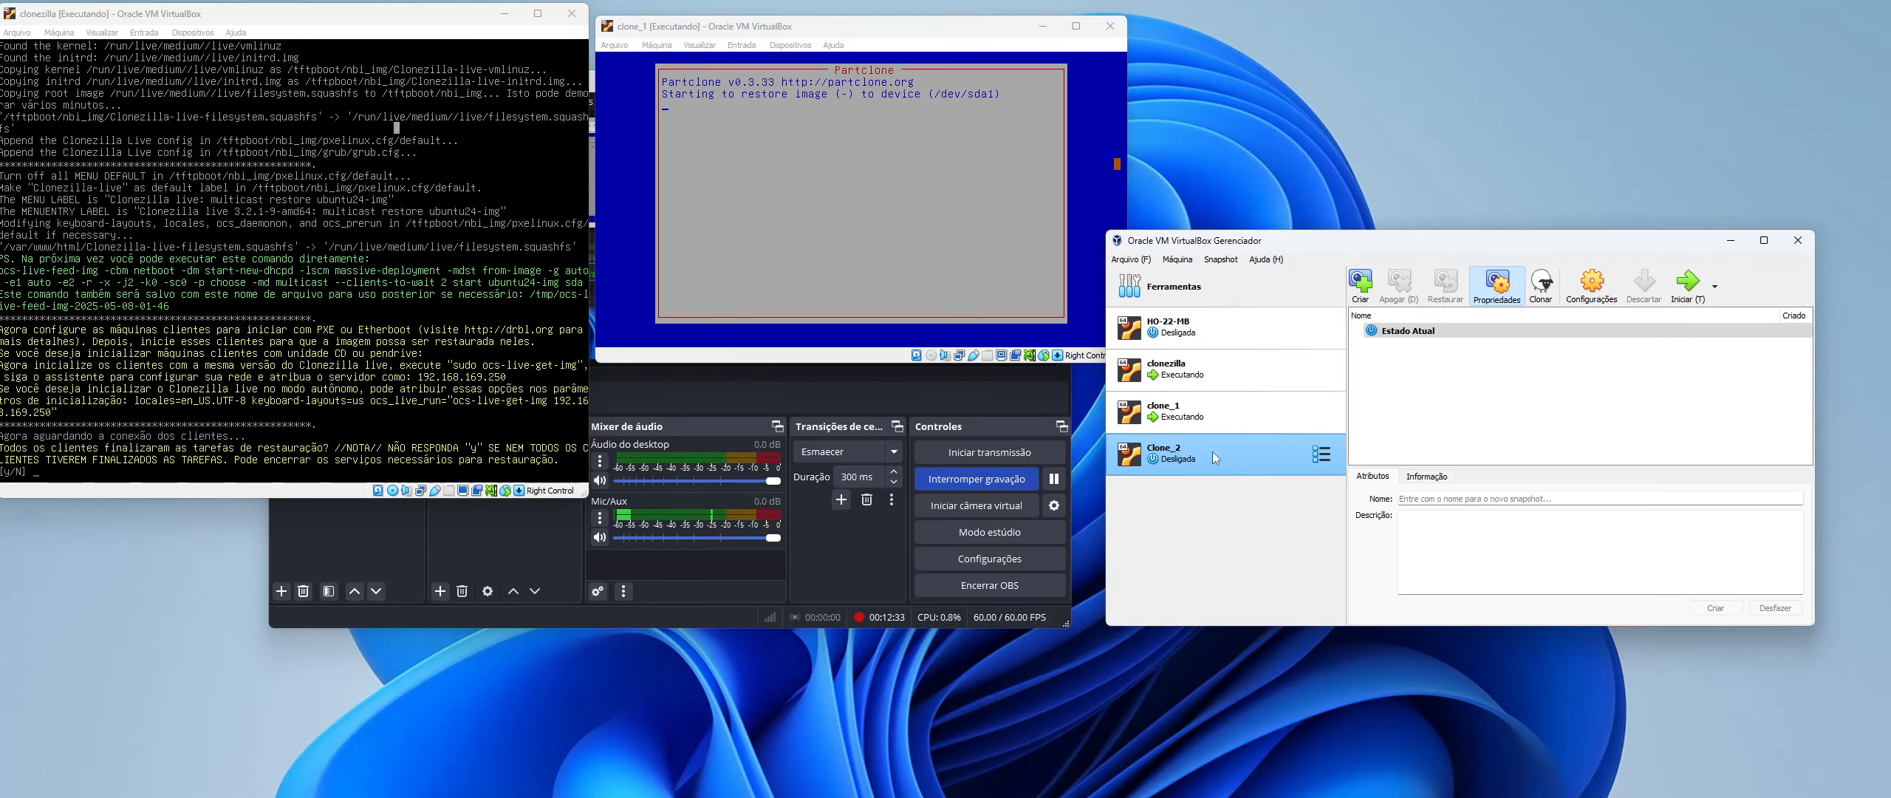
pyautogui.rightClick(1175, 453)
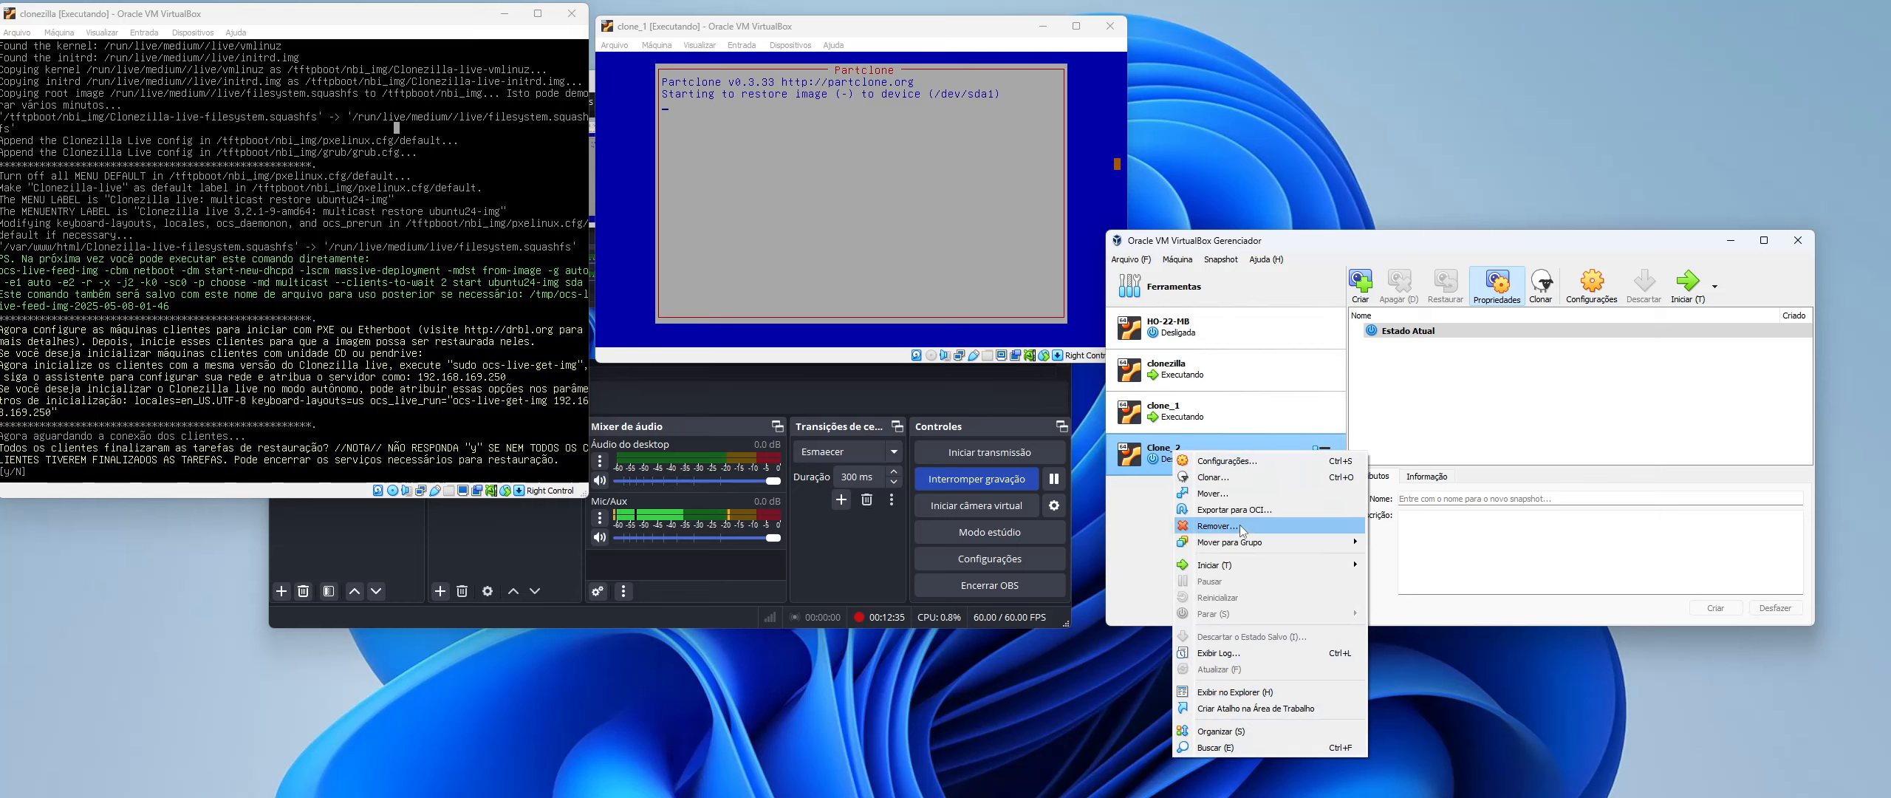
pyautogui.click(1241, 530)
pyautogui.click(1408, 507)
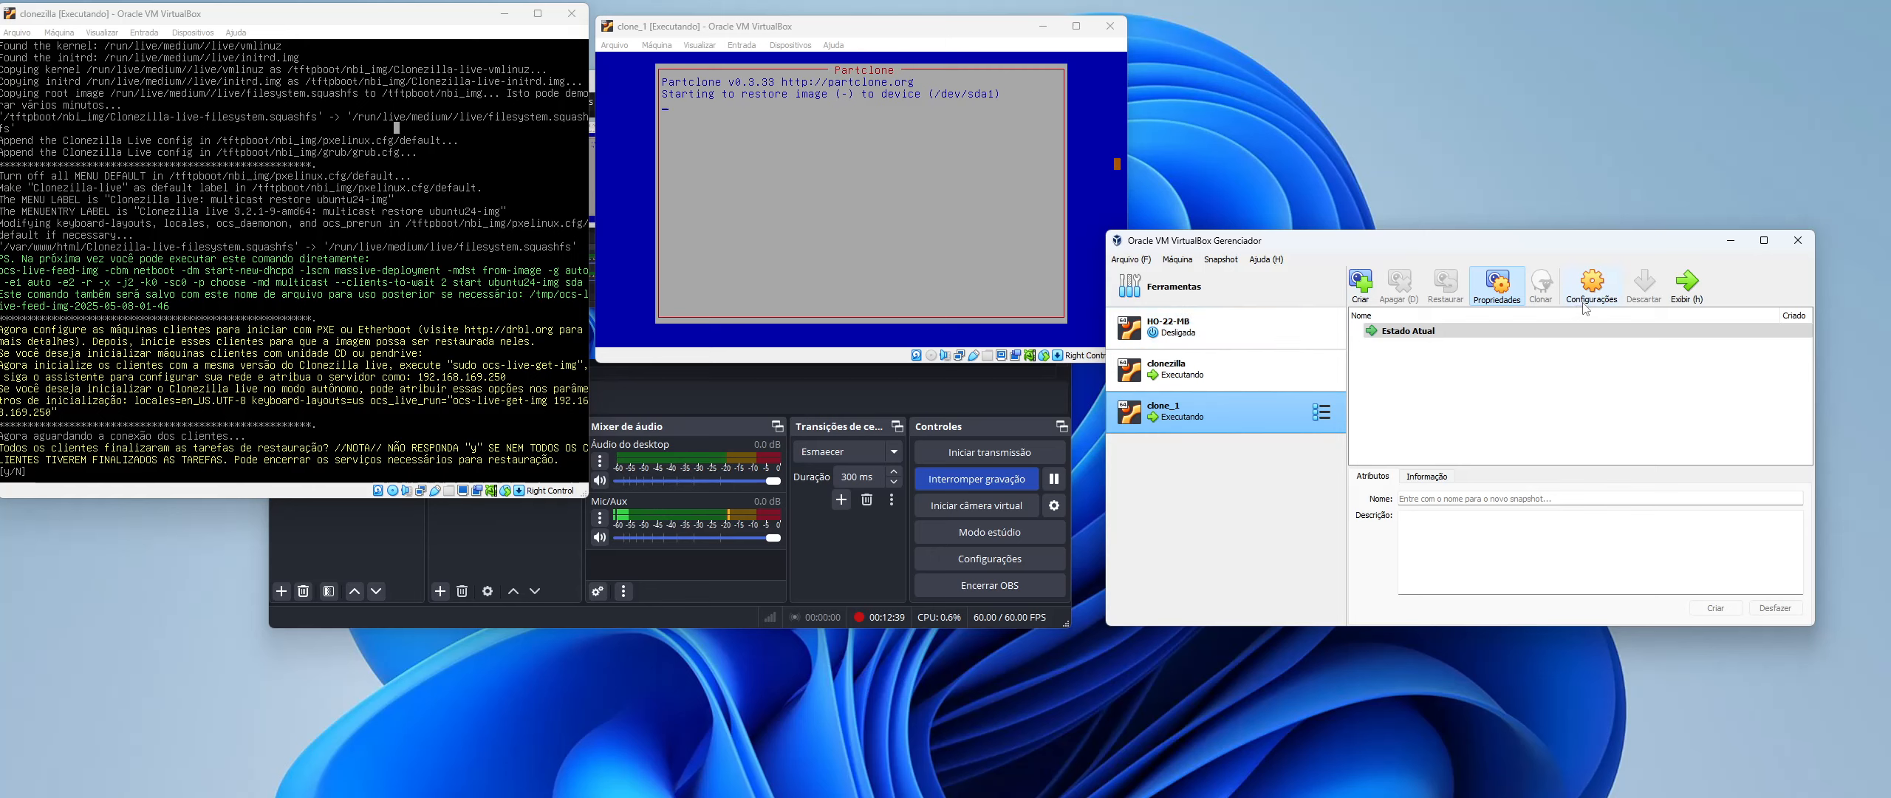
# - Start creating a virtual machine named clone_2 with type Linux and version Ubuntu (64-bit)
pyautogui.click(1263, 291)
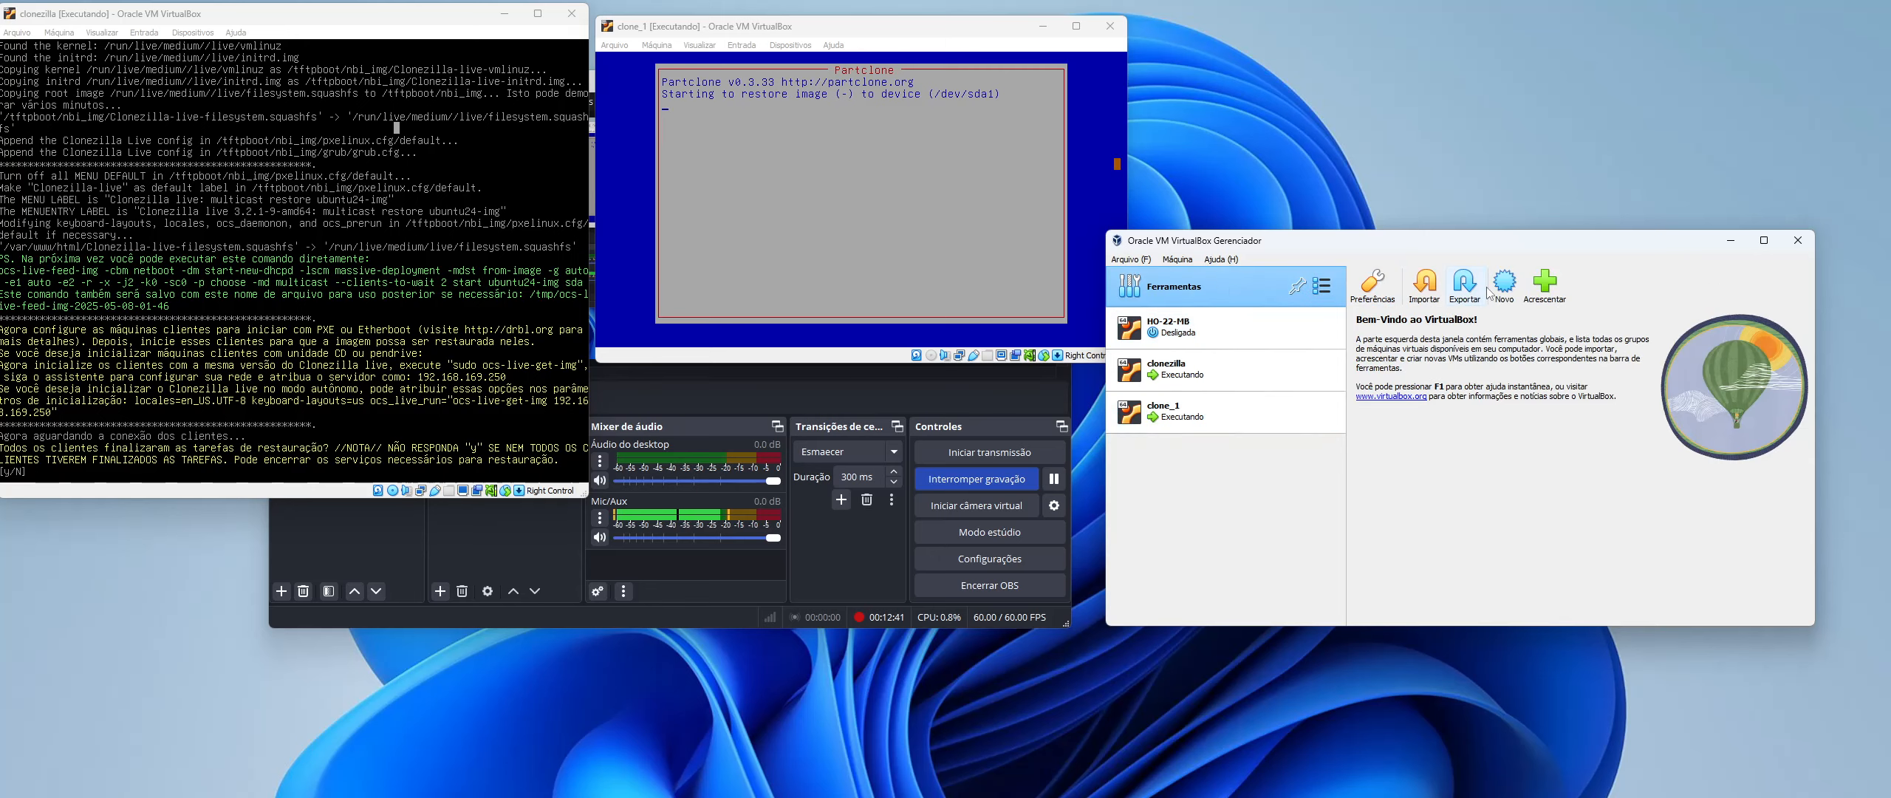
pyautogui.click(1501, 288)
pyautogui.write('clone_2')
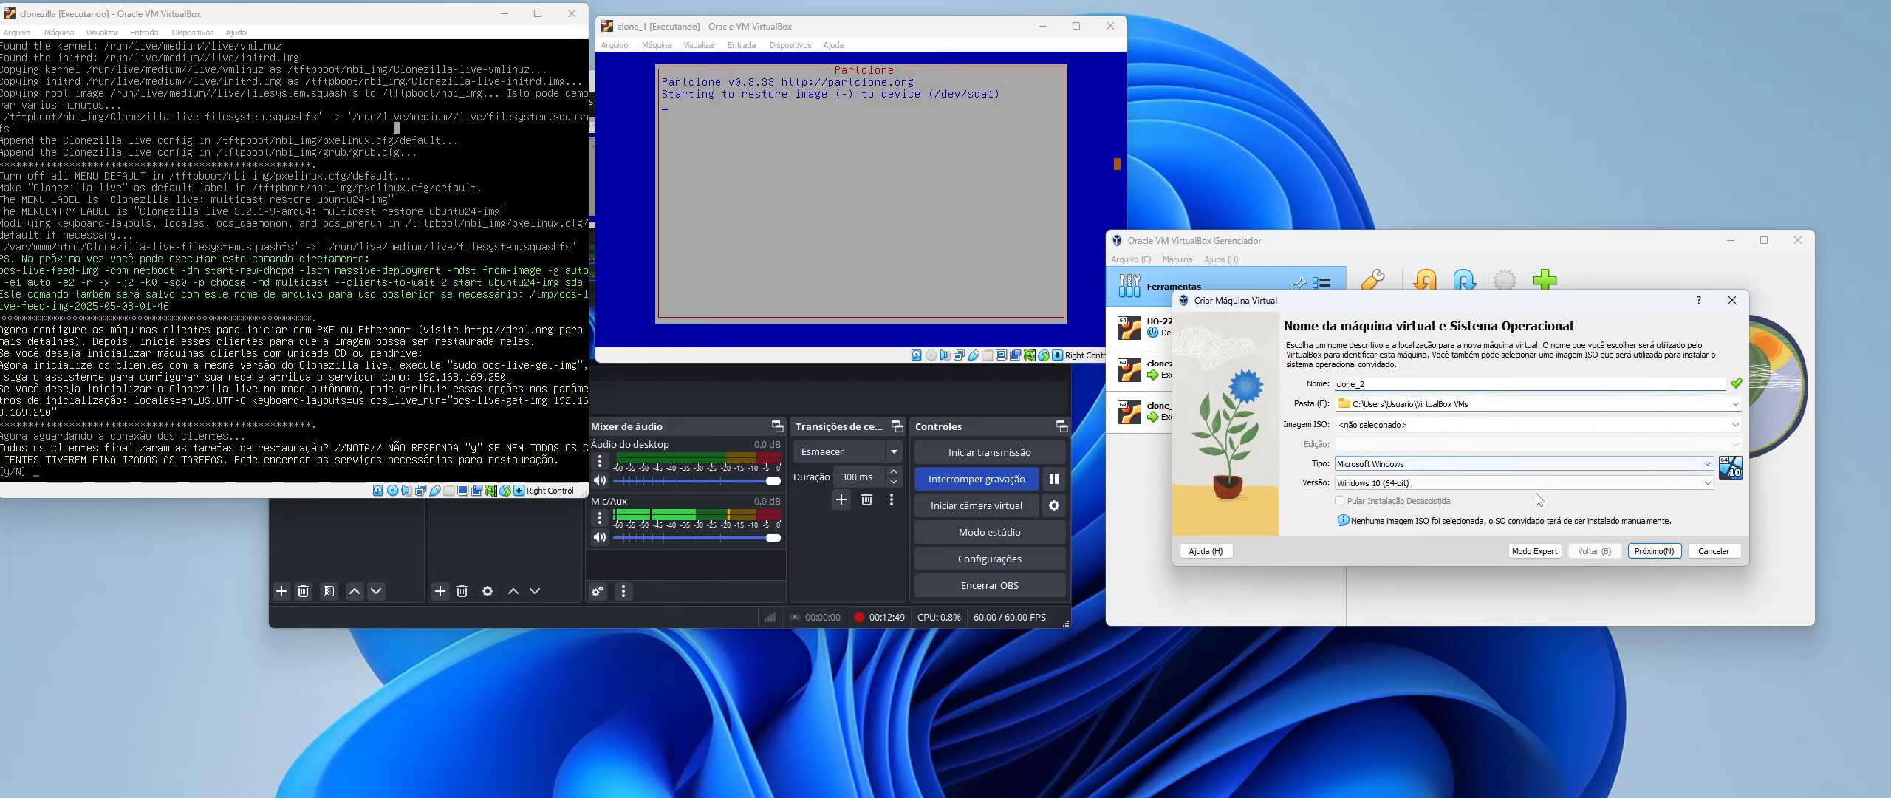
pyautogui.click(1370, 464)
pyautogui.click(1371, 486)
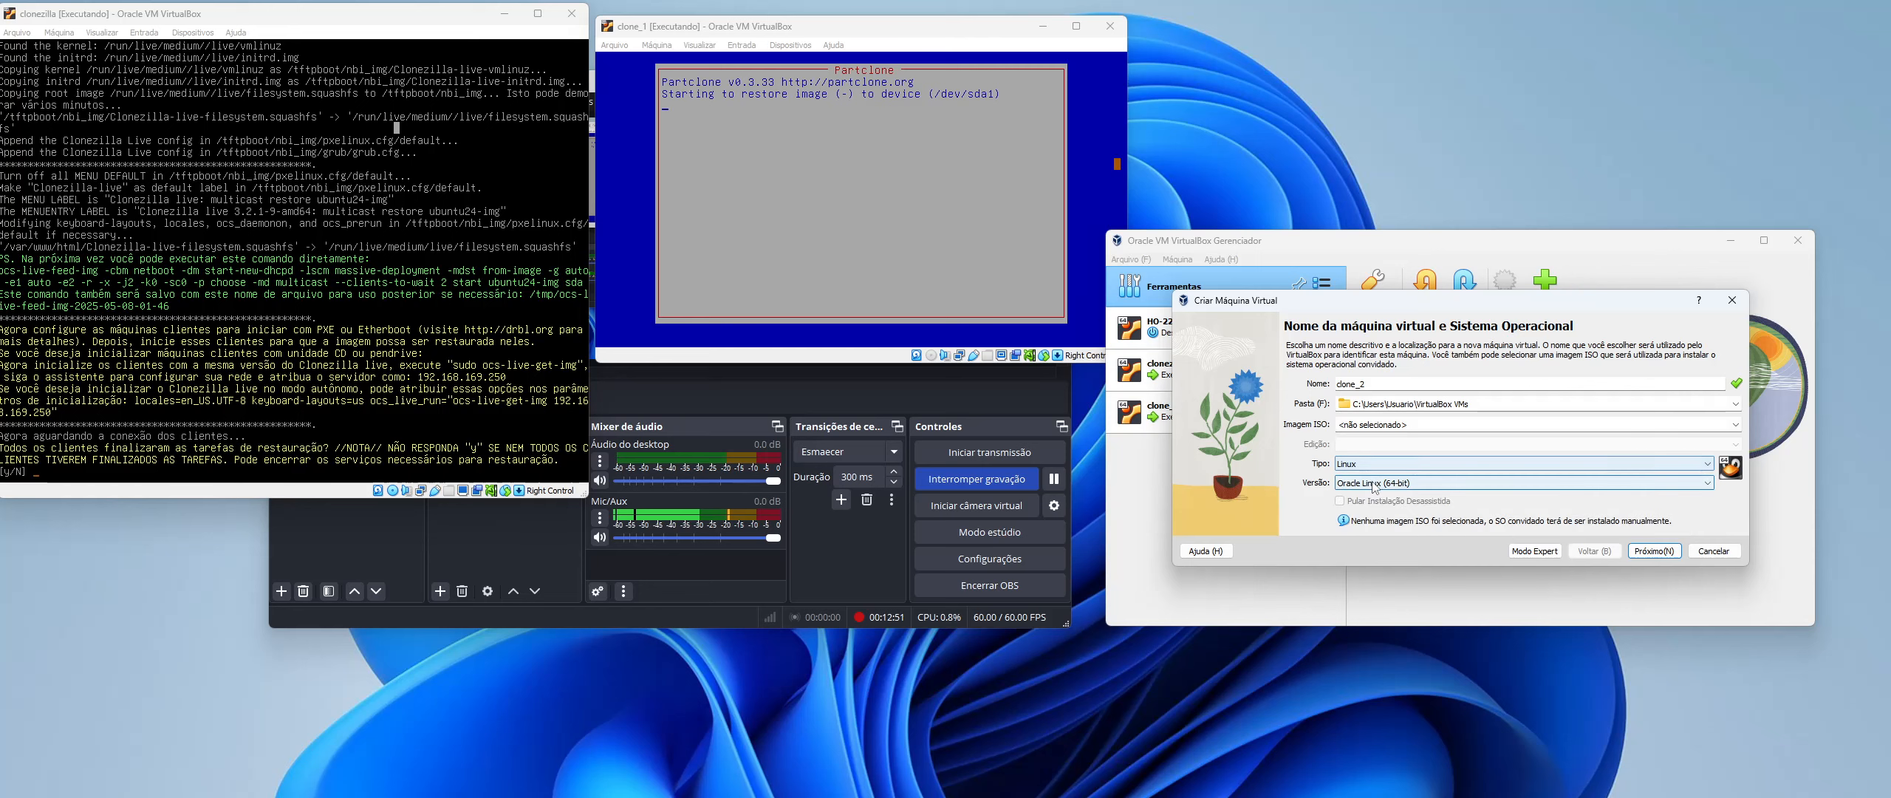
pyautogui.click(1374, 483)
pyautogui.scroll(-3, 1404, 552)
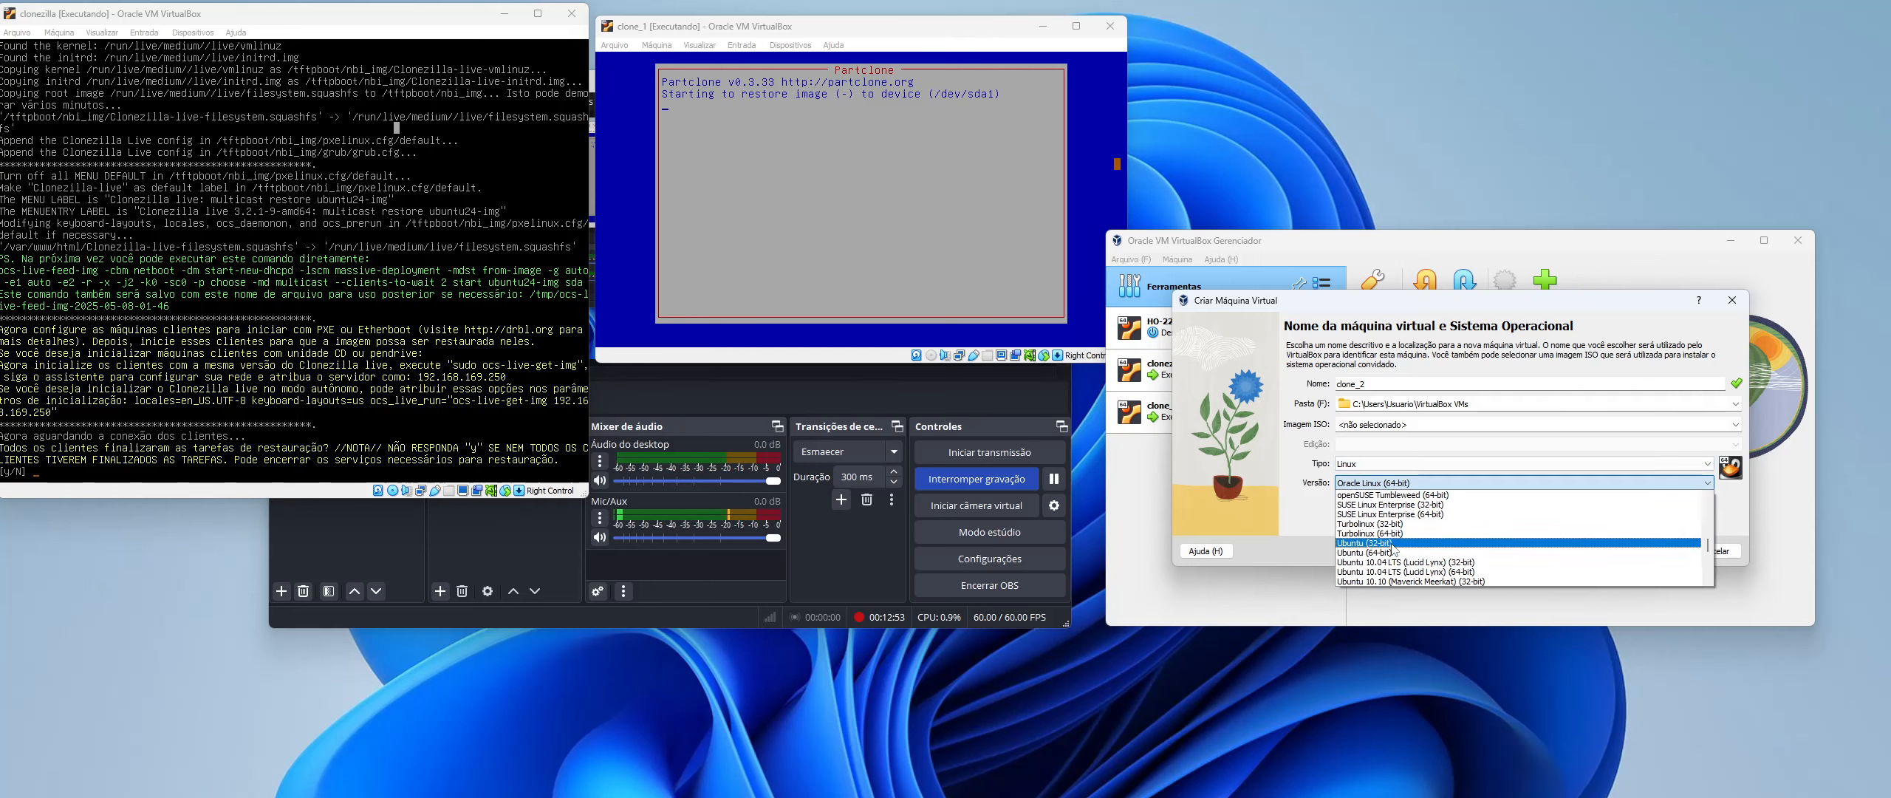
pyautogui.click(1402, 543)
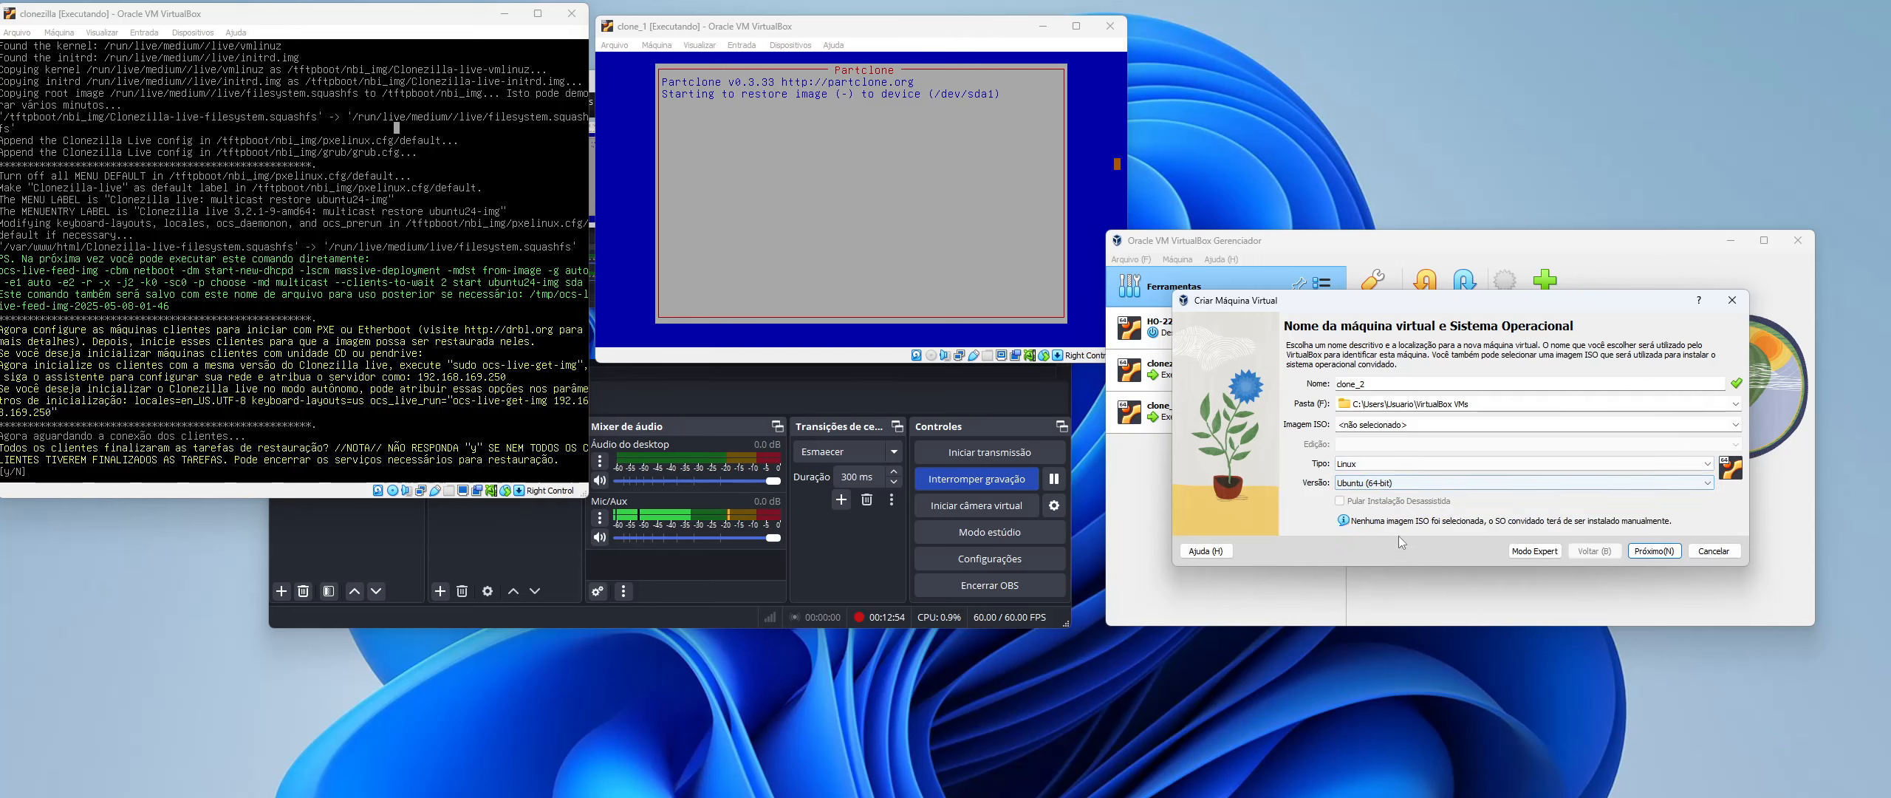
pyautogui.click(1653, 550)
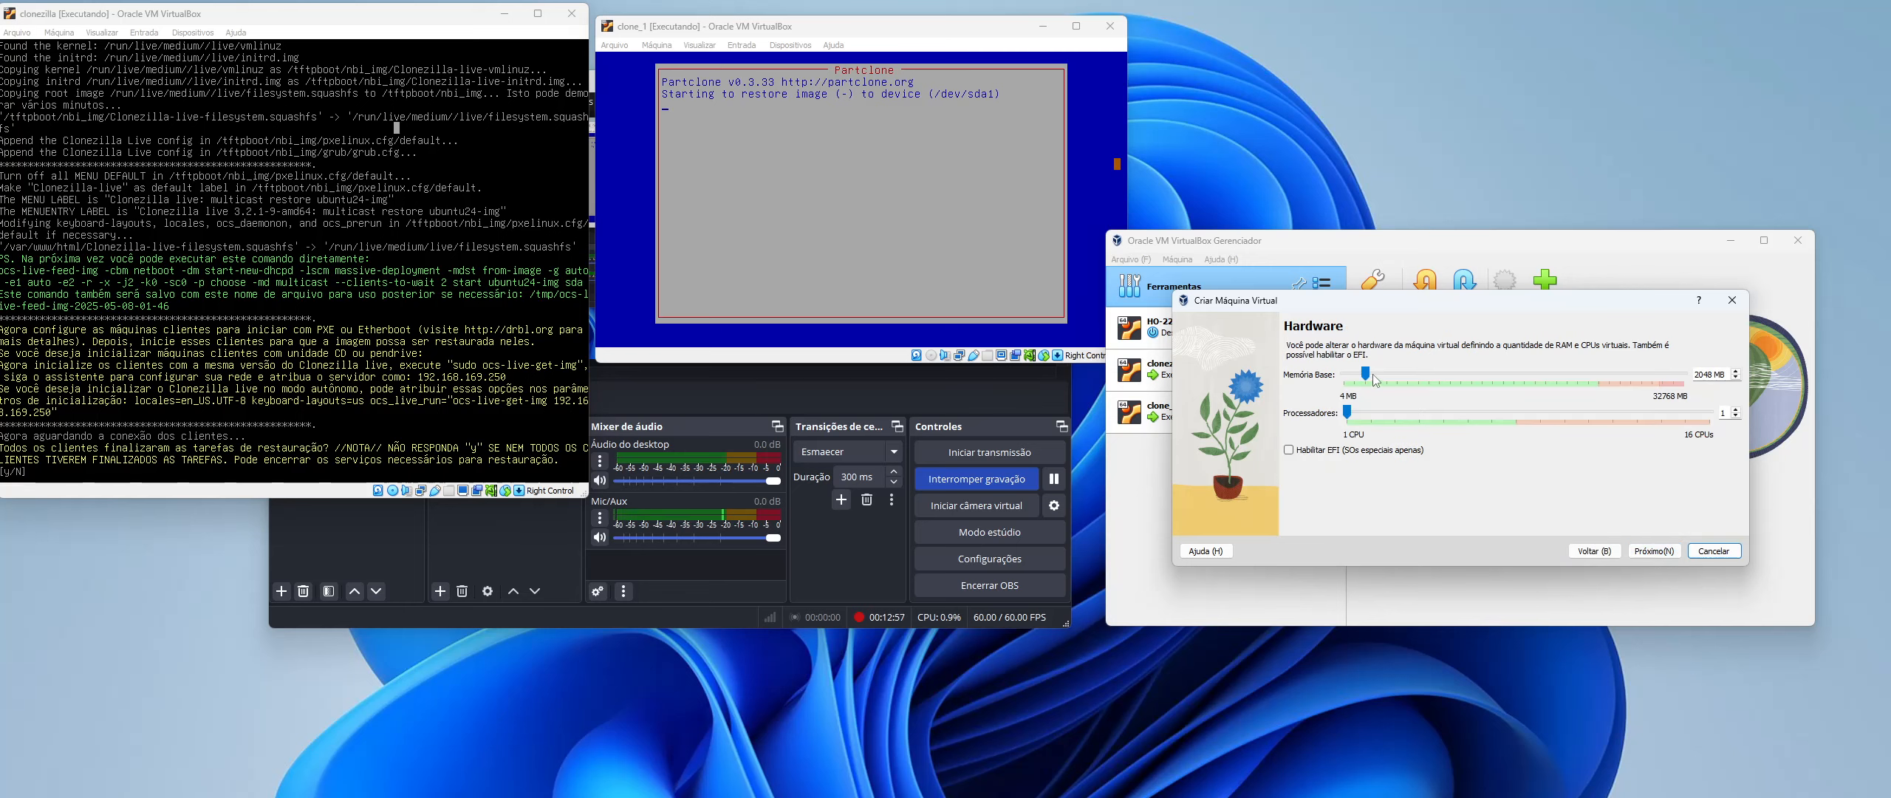
# - Give clone_2 4096 MB of memory, 4 processors and an 80 GB virtual disk, and finish creating it
pyautogui.moveTo(1370, 375); pyautogui.dragTo(1393, 416)
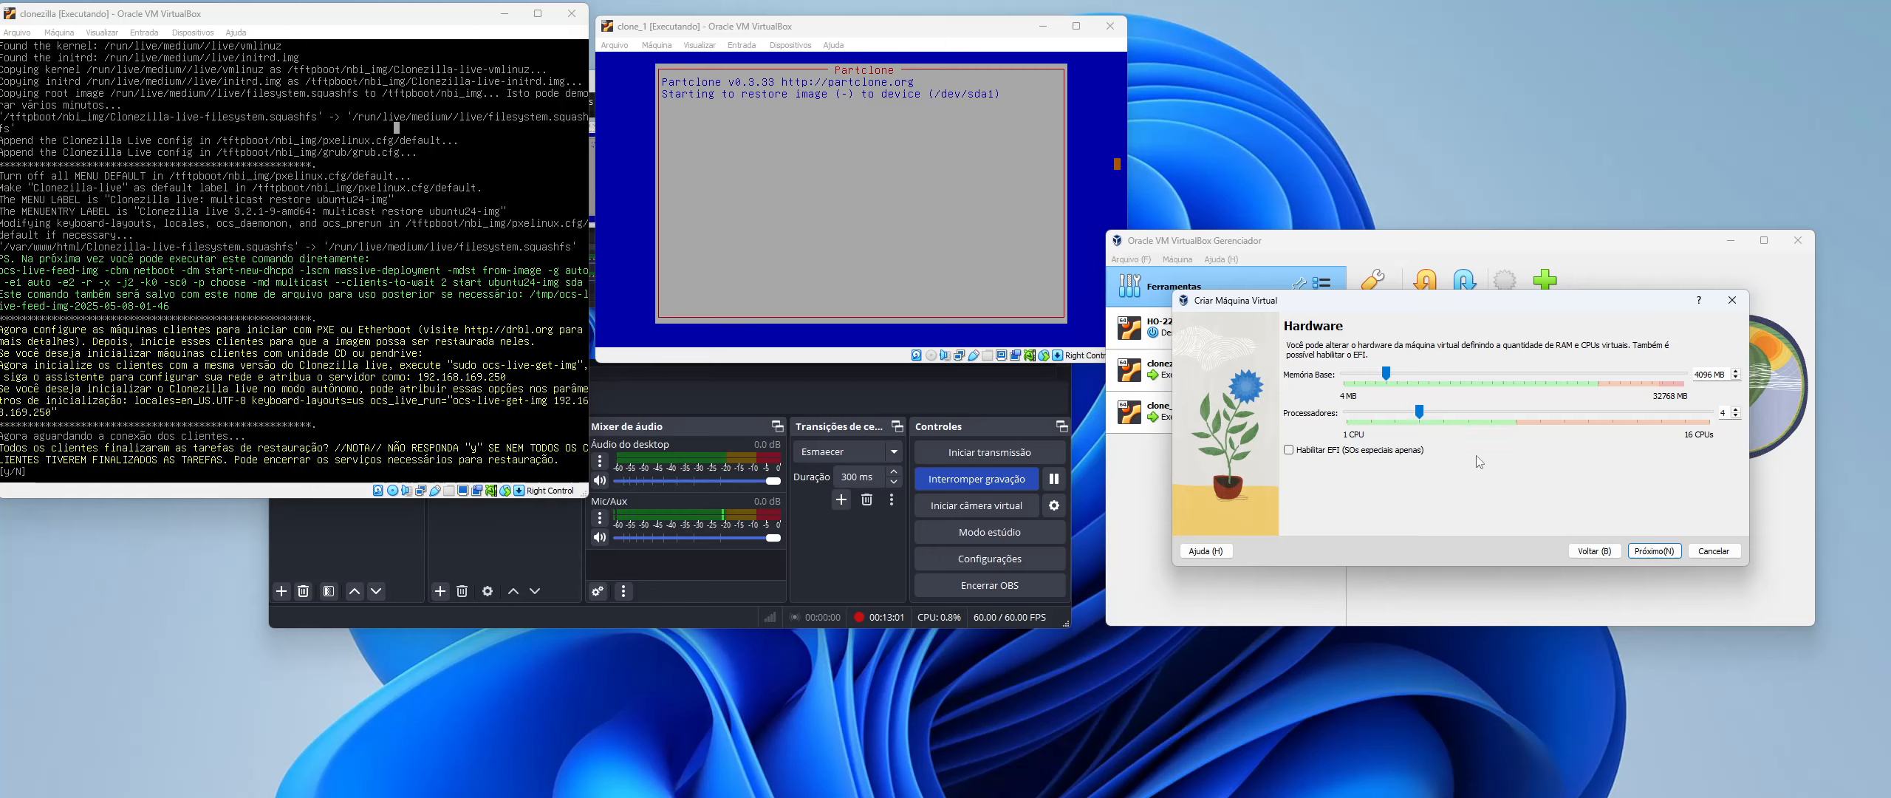
pyautogui.click(1665, 553)
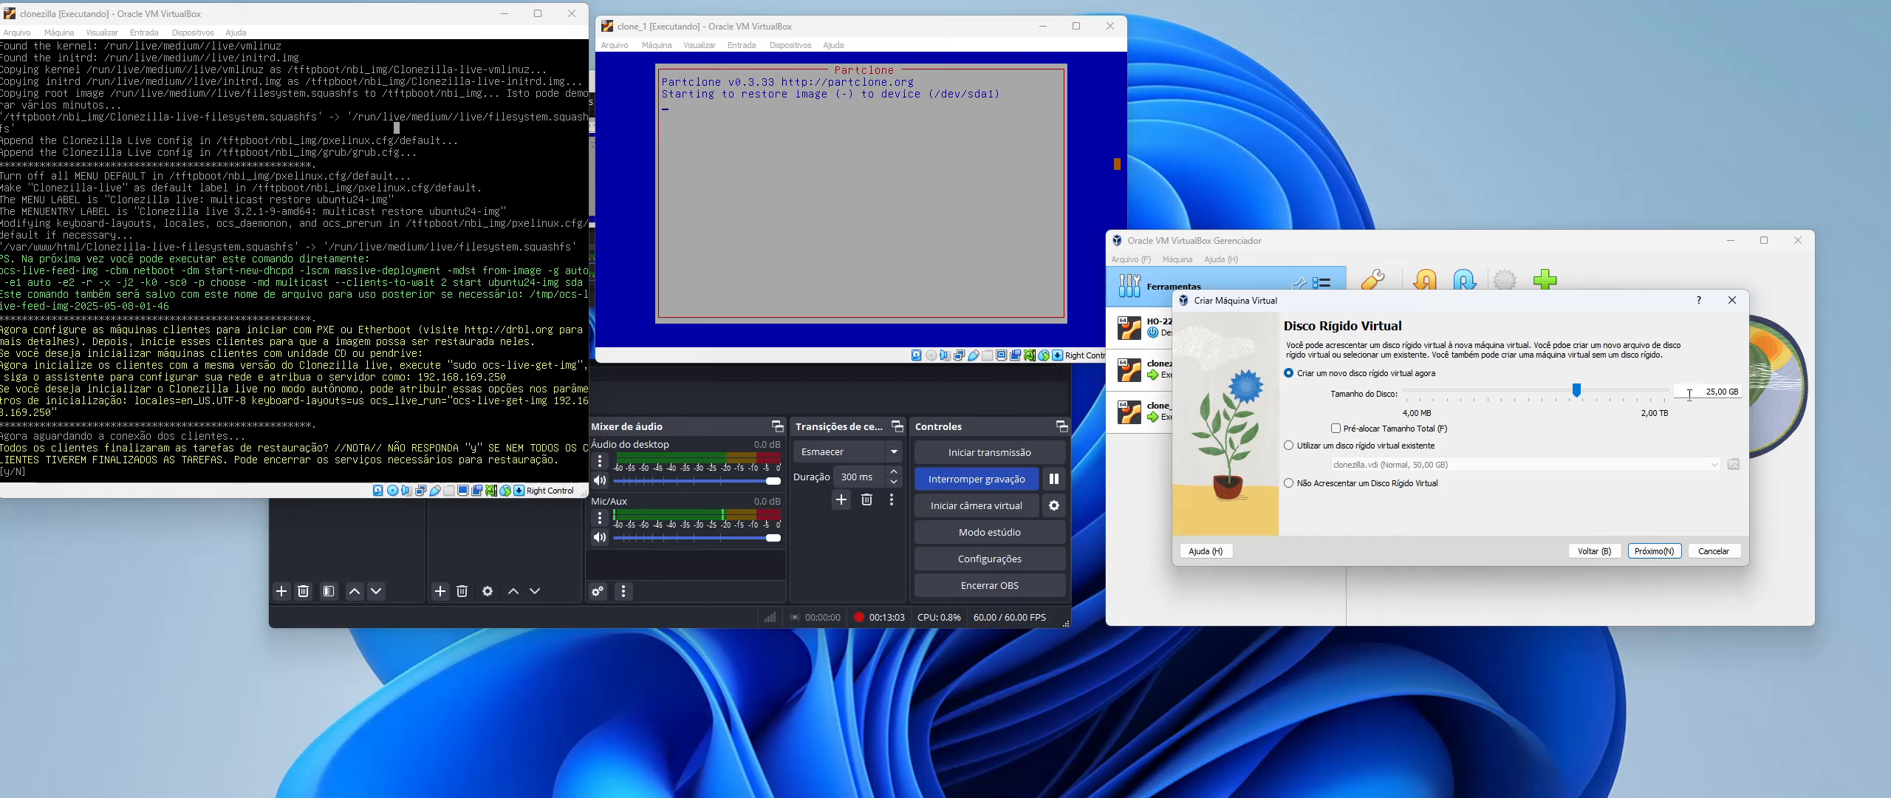
pyautogui.moveTo(1696, 392); pyautogui.dragTo(1736, 394)
pyautogui.write('80 B')
pyautogui.moveTo(1734, 391); pyautogui.dragTo(1718, 392)
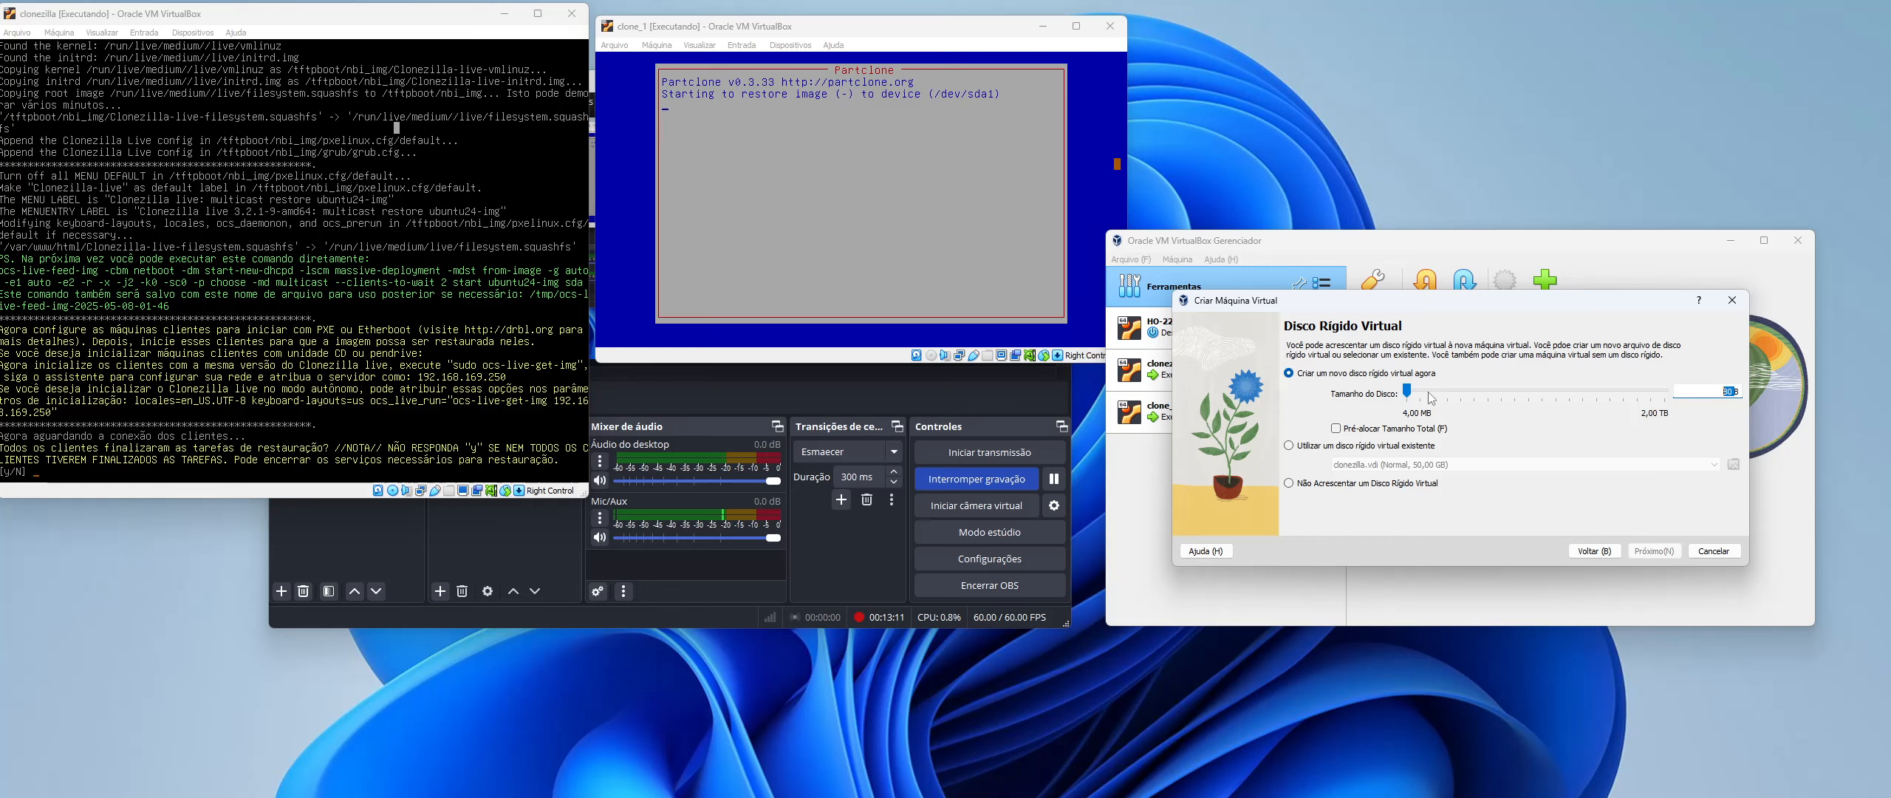
pyautogui.moveTo(1407, 391); pyautogui.dragTo(1578, 396)
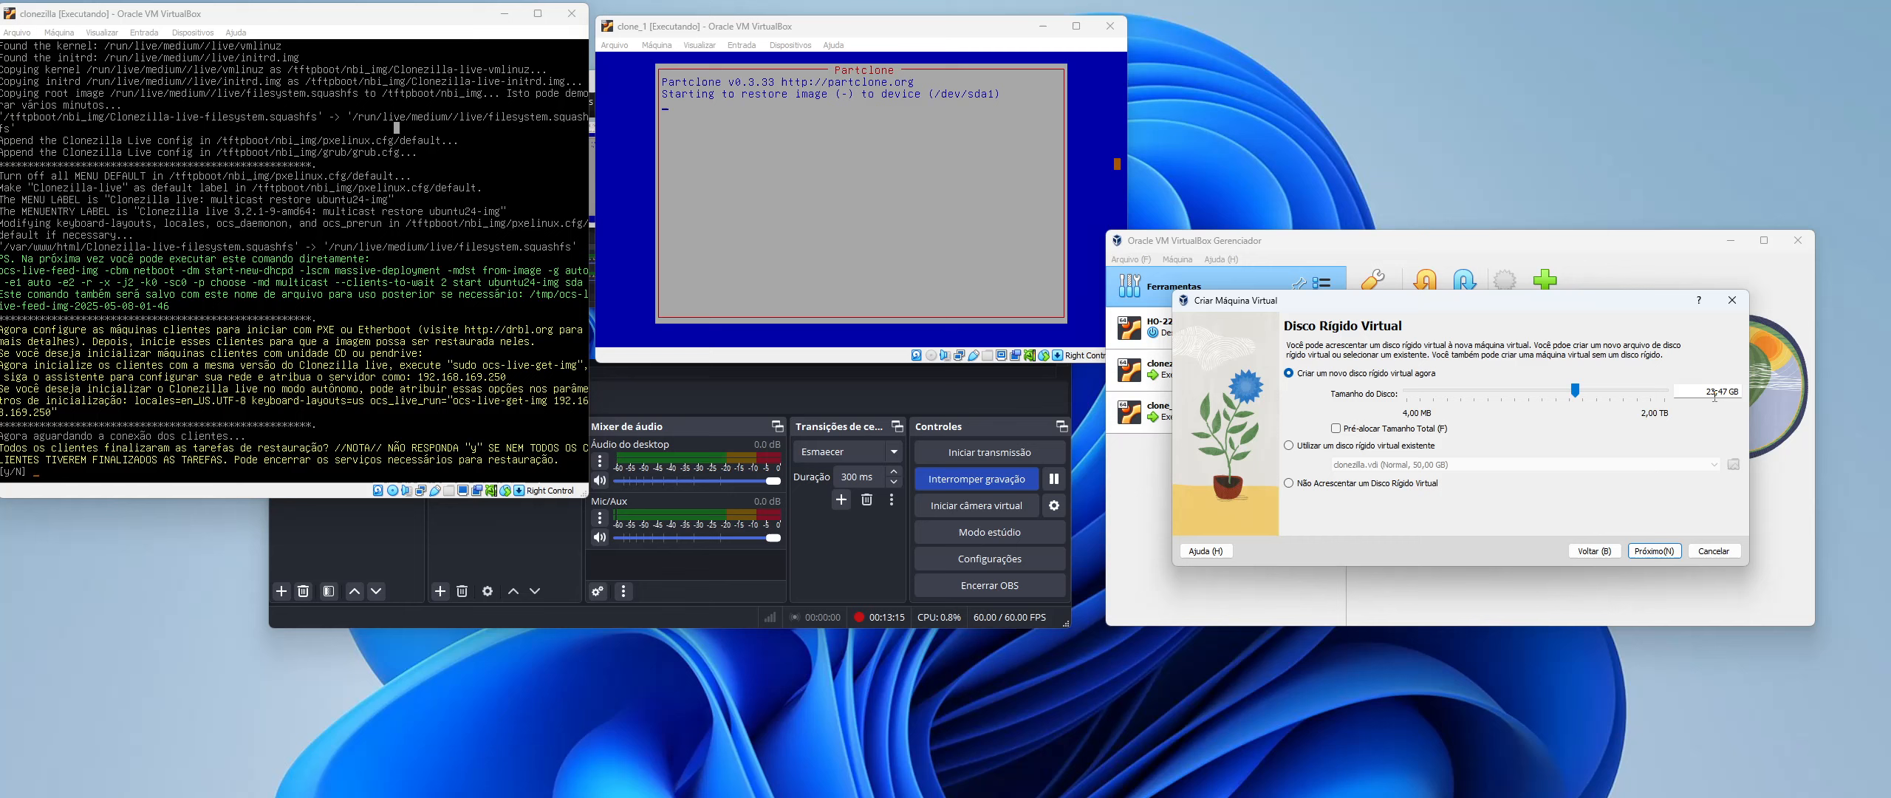
pyautogui.moveTo(1706, 392)
pyautogui.mouseDown()
pyautogui.moveTo(1739, 395)
pyautogui.moveTo(1721, 385)
pyautogui.mouseUp()
pyautogui.press('BackSpace')
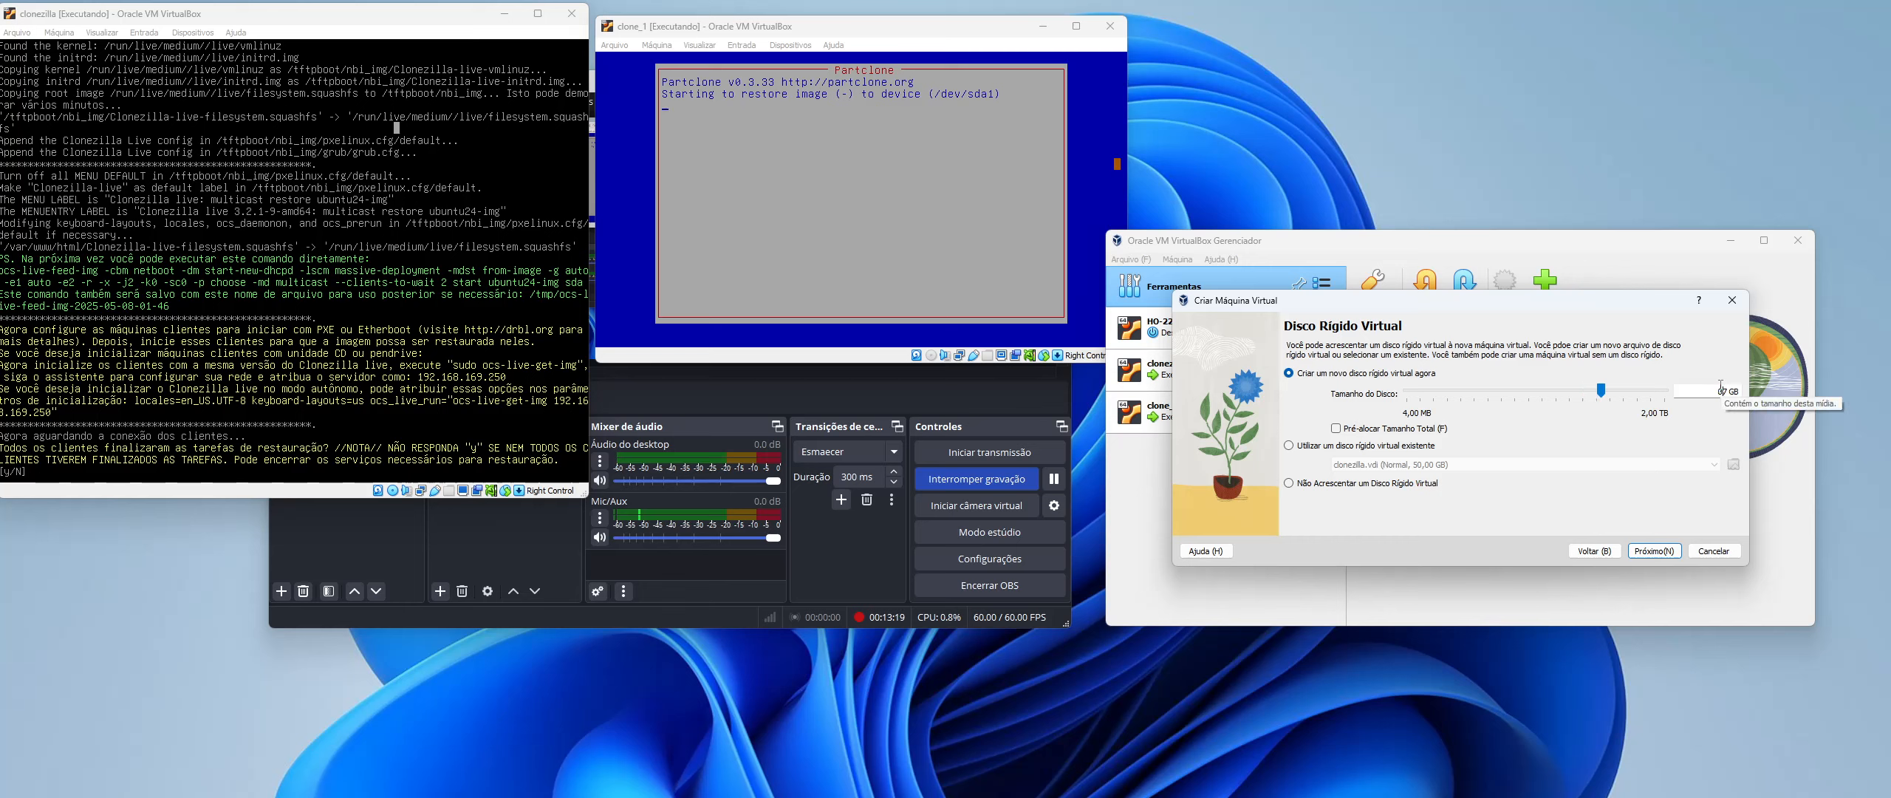
pyautogui.write('8')
pyautogui.press('Delete')
pyautogui.click(1653, 553)
pyautogui.click(1656, 554)
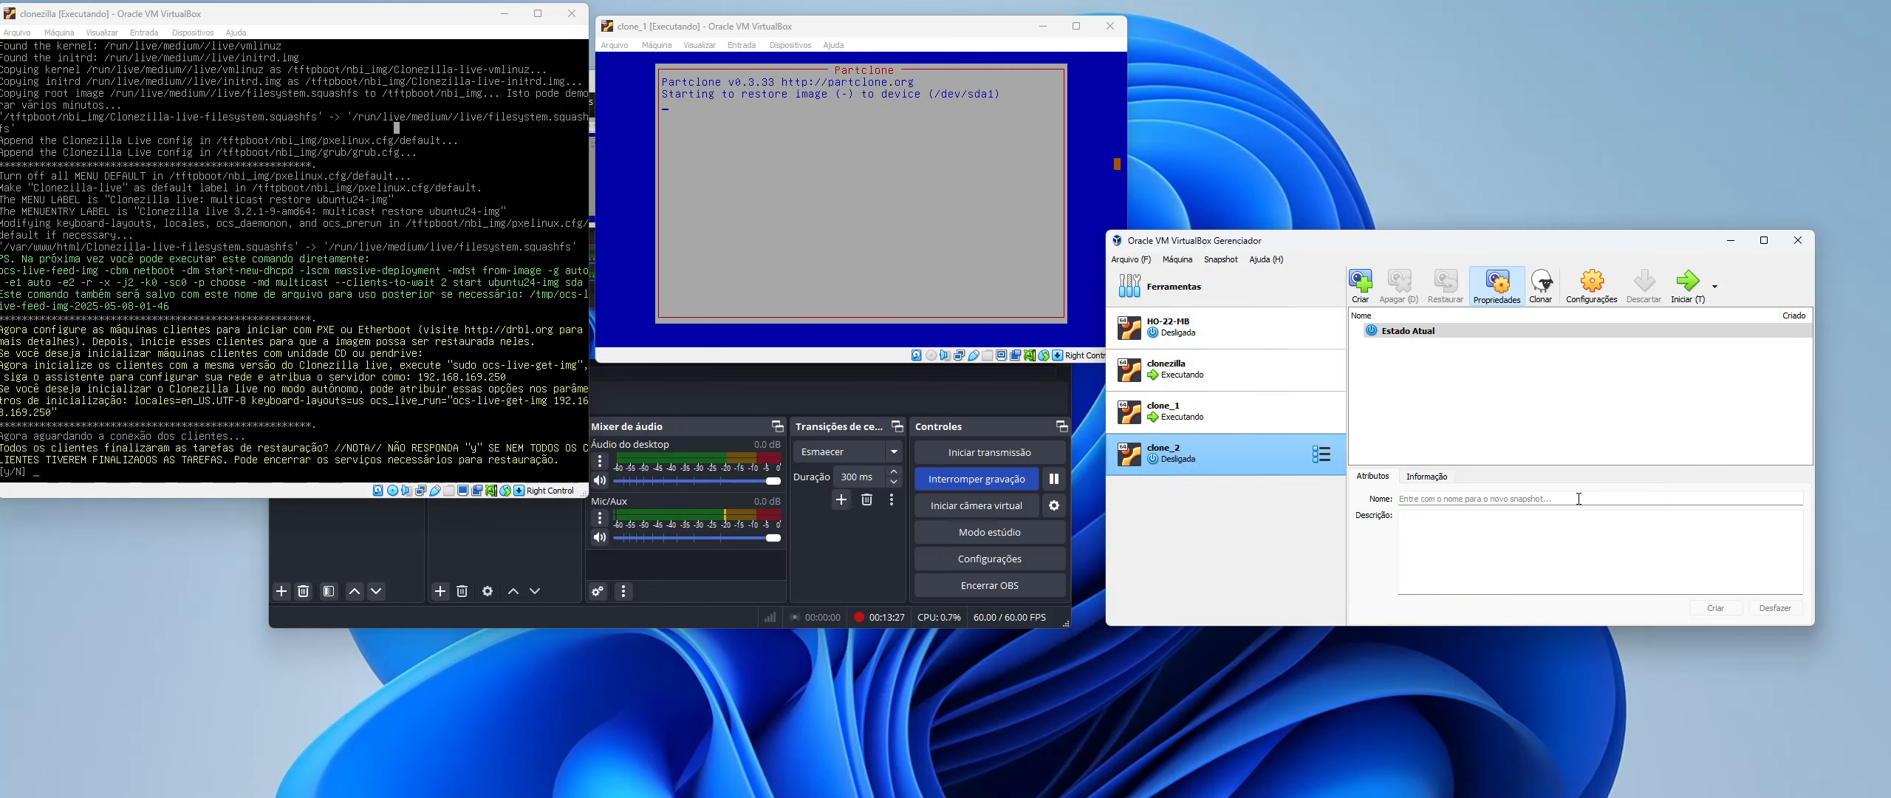
# - In clone_2's settings, attach network adapter 1 to the internal network (Rede Interna)
pyautogui.click(1592, 285)
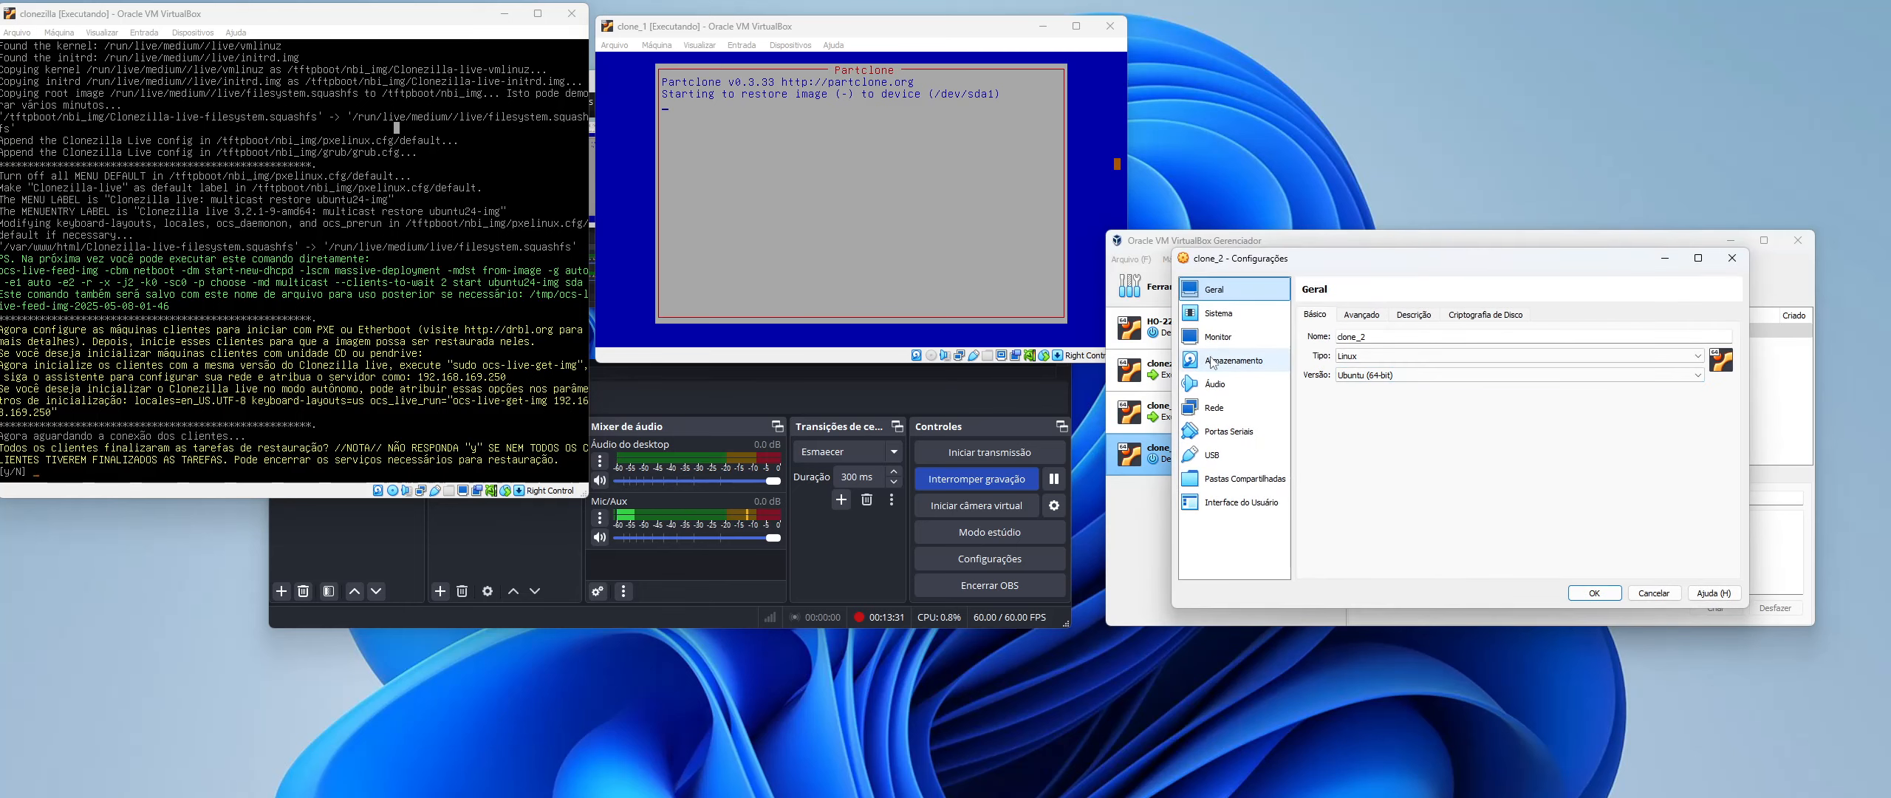
pyautogui.click(1213, 407)
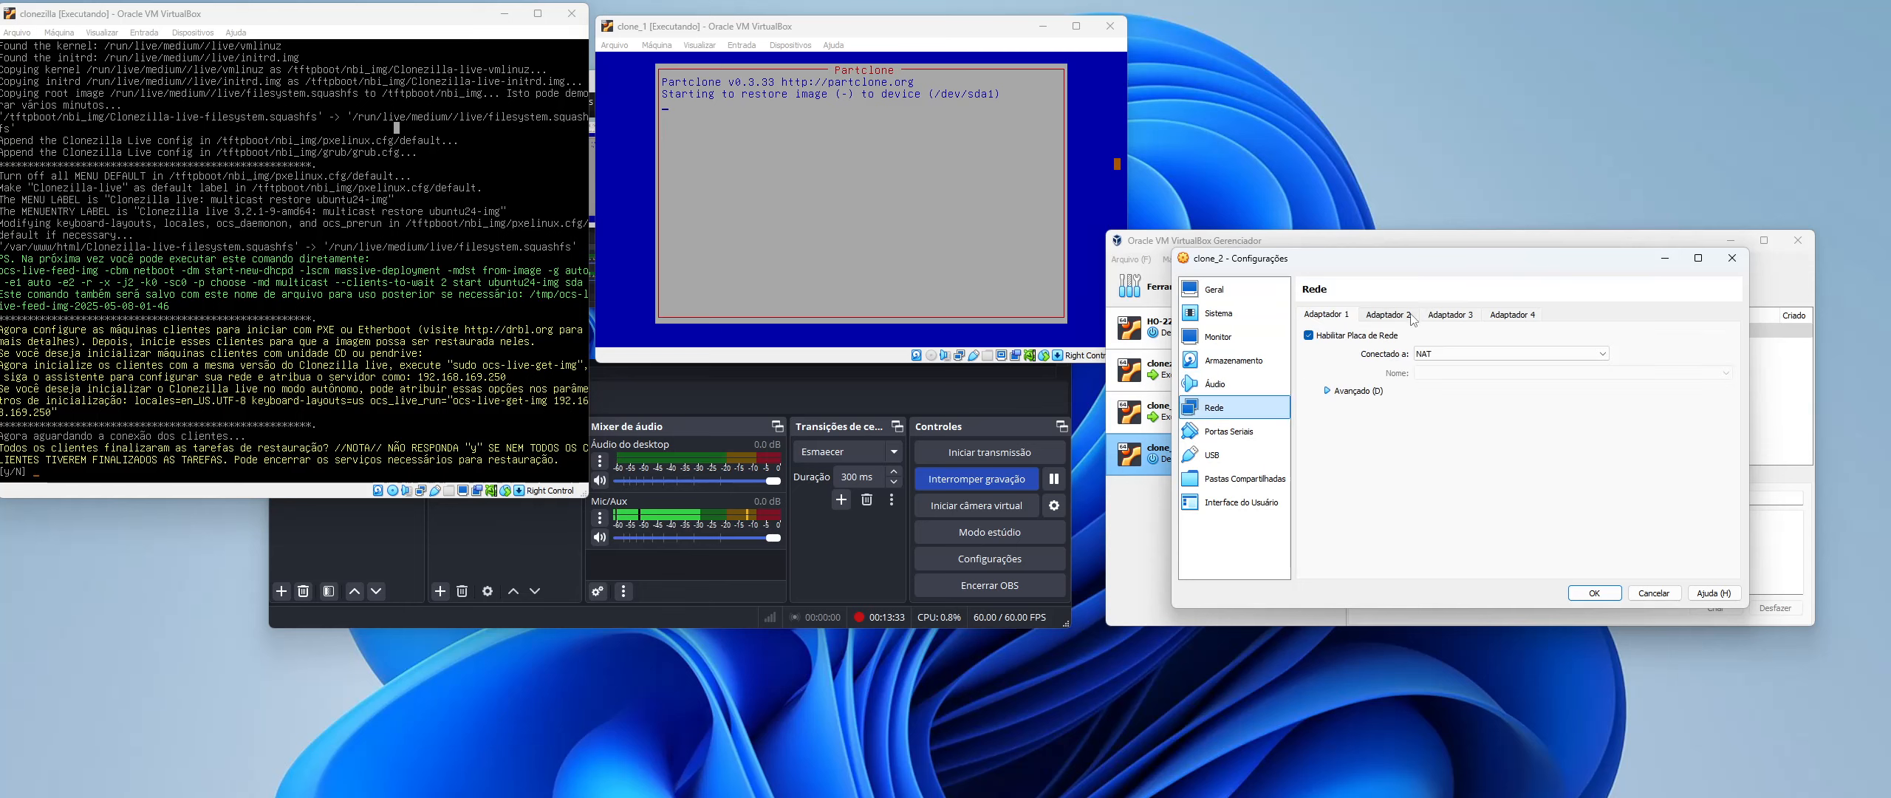
pyautogui.click(1470, 353)
pyautogui.click(1463, 410)
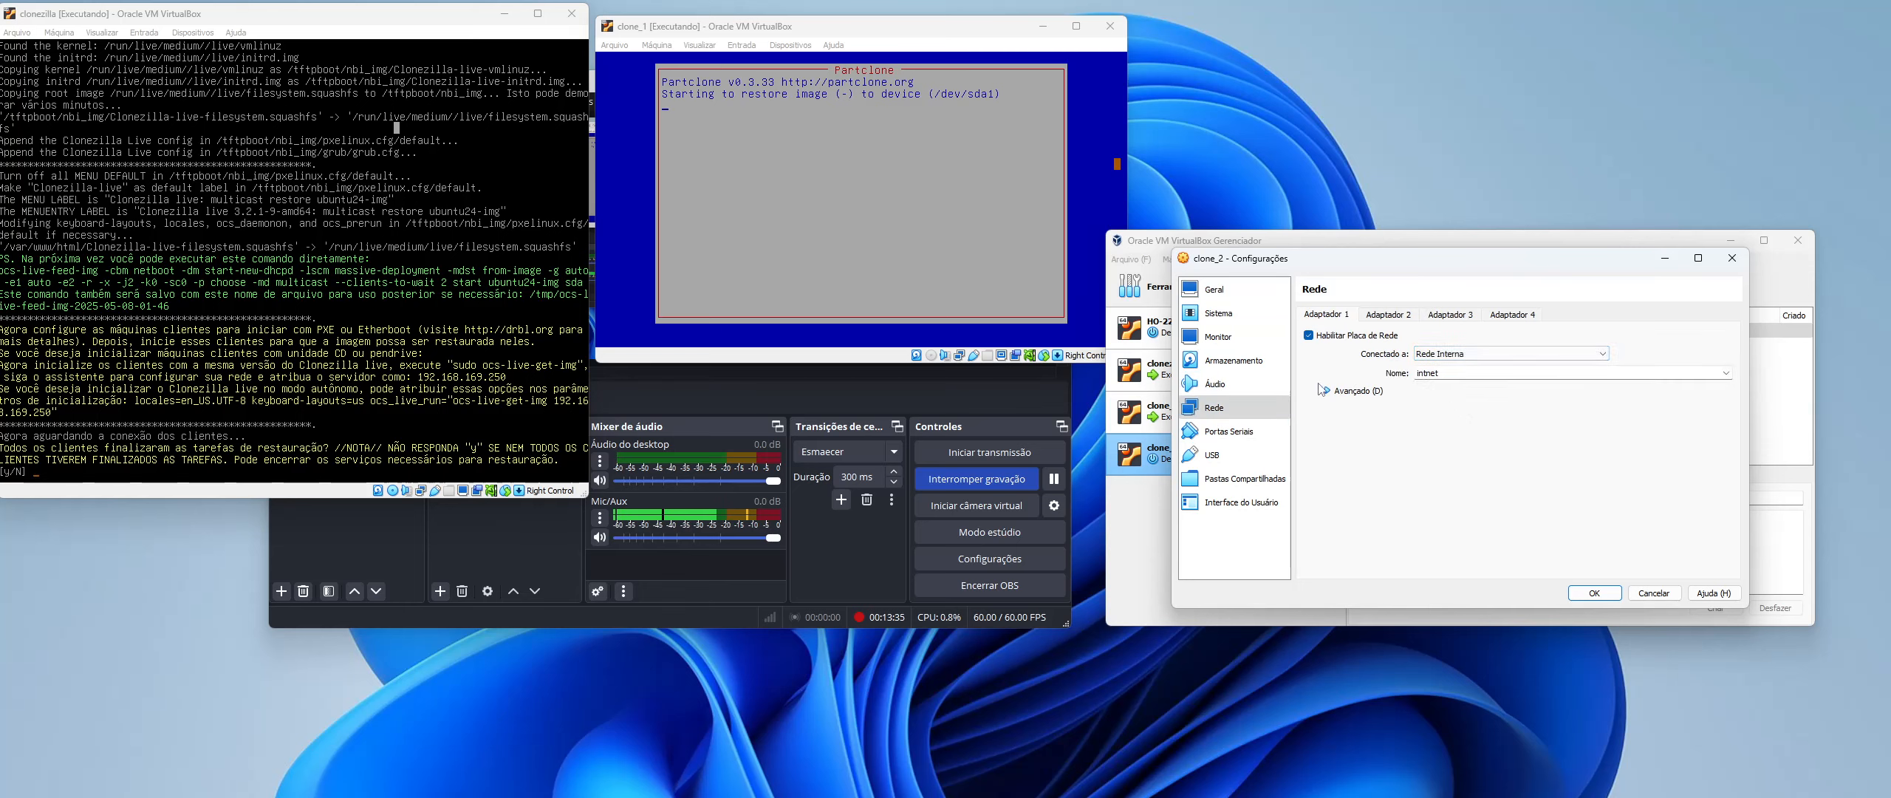
# - Enable network boot for clone_2, put it first in the boot order, and save the settings
pyautogui.click(1218, 336)
pyautogui.click(1218, 312)
pyautogui.click(1407, 420)
pyautogui.click(1434, 420)
pyautogui.click(1487, 375)
pyautogui.click(1487, 376)
pyautogui.click(1487, 375)
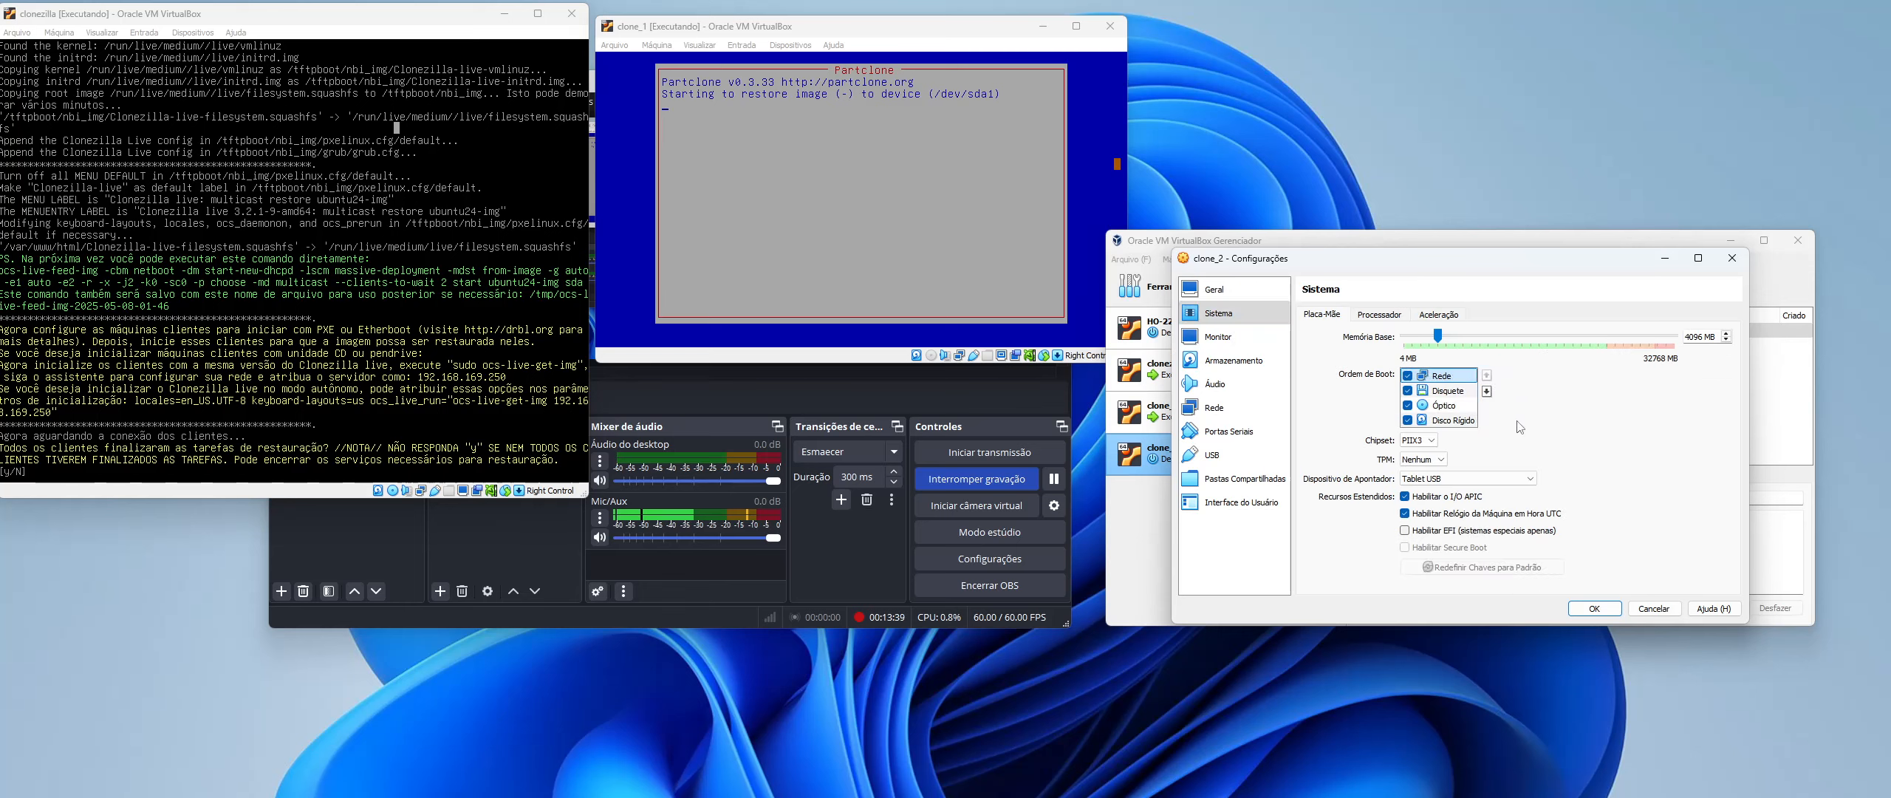
pyautogui.click(1594, 608)
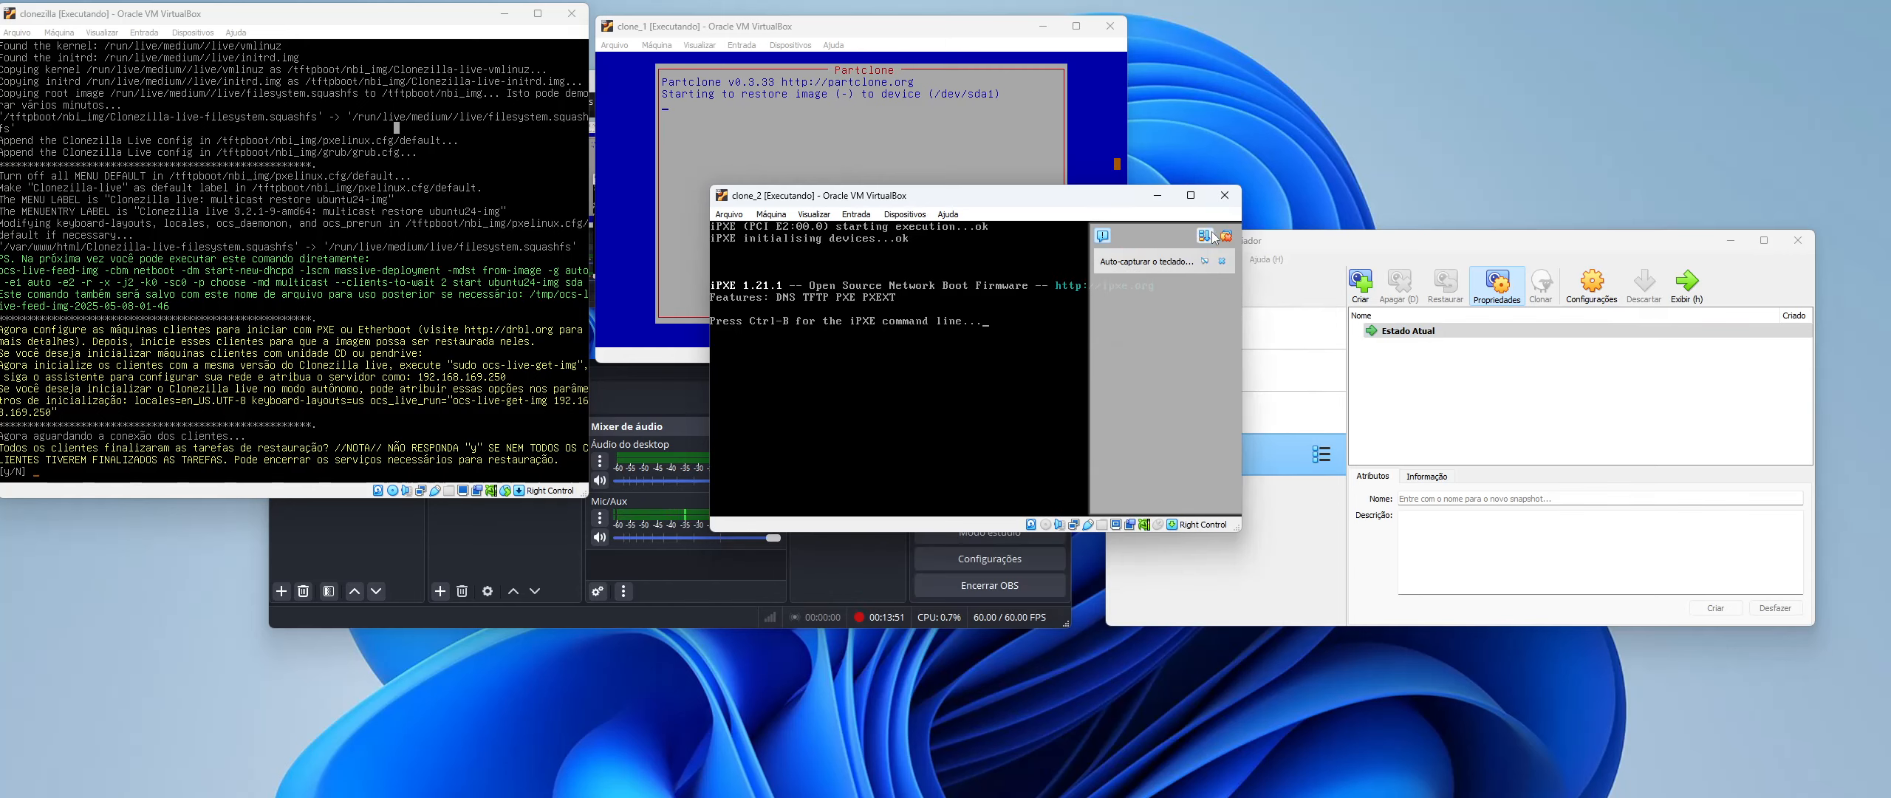
# - Boot clone_2 into the ubuntu24-img multicast restore entry, with its window beside clone_1 and its notifications dismissed
pyautogui.click(1214, 237)
pyautogui.moveTo(1063, 205); pyautogui.dragTo(1490, 48)
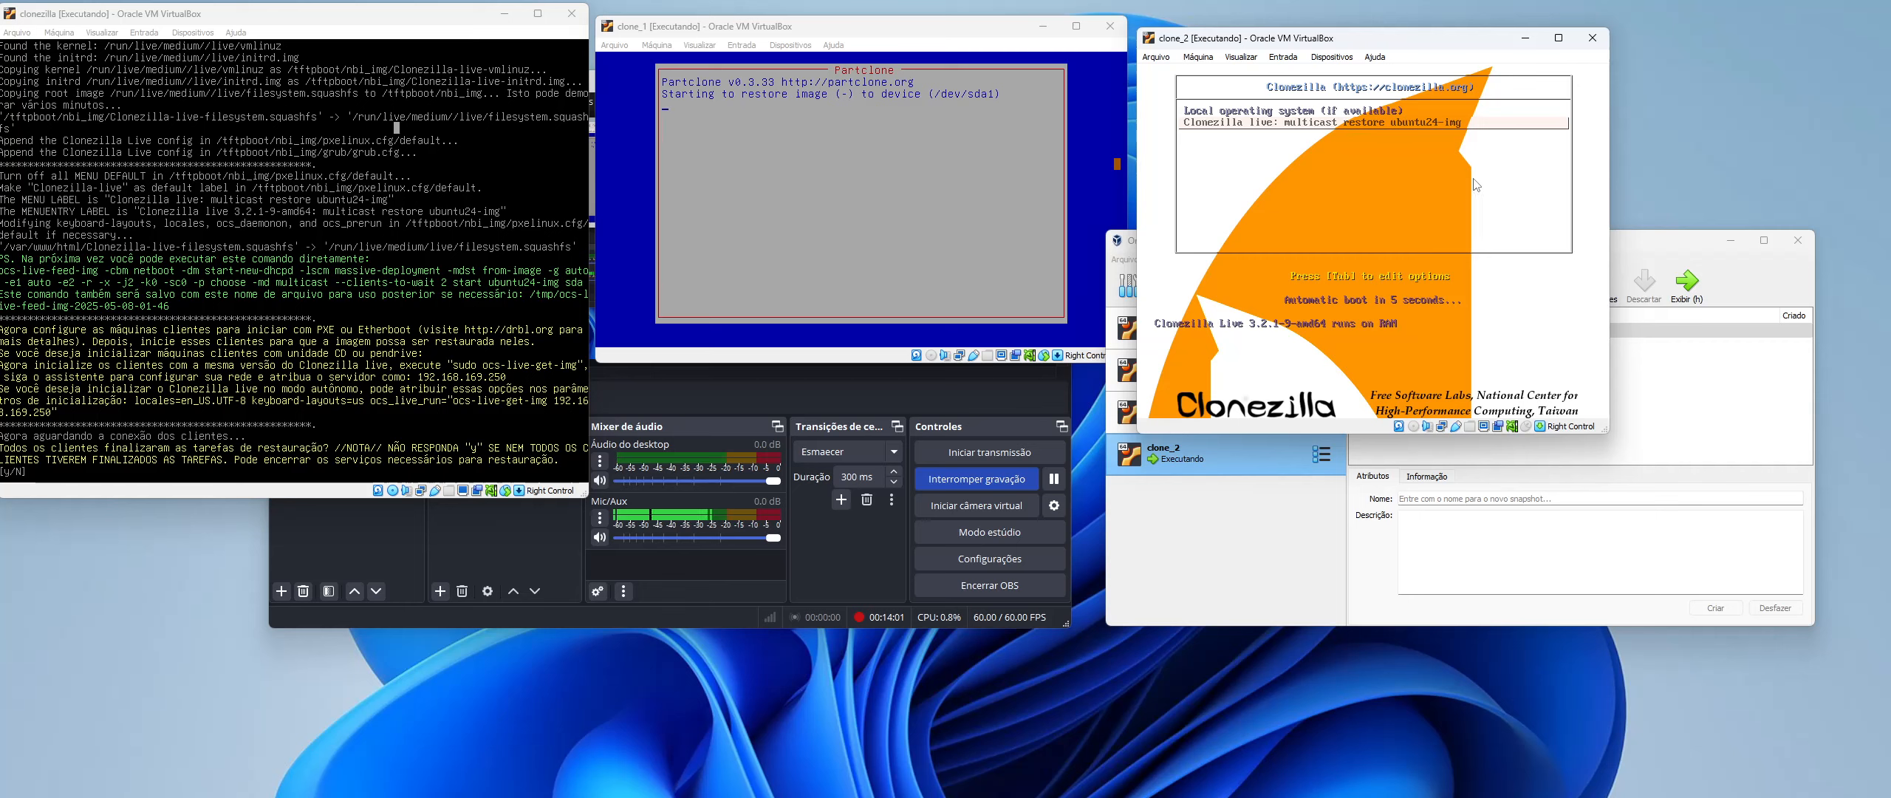
pyautogui.press('Return')
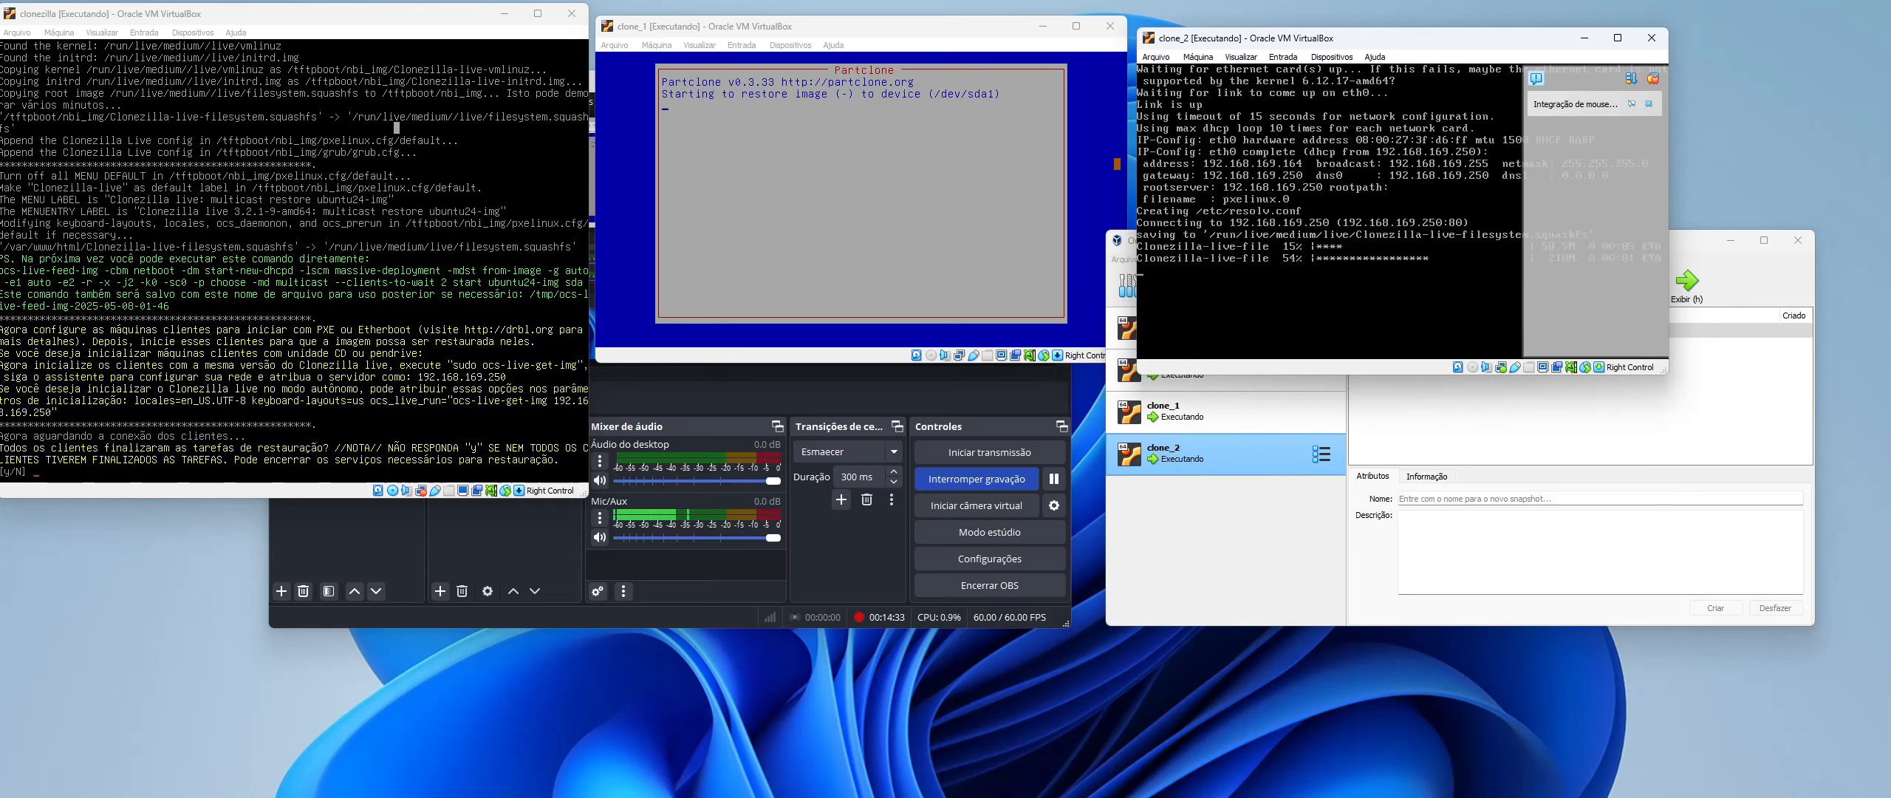
pyautogui.click(1654, 79)
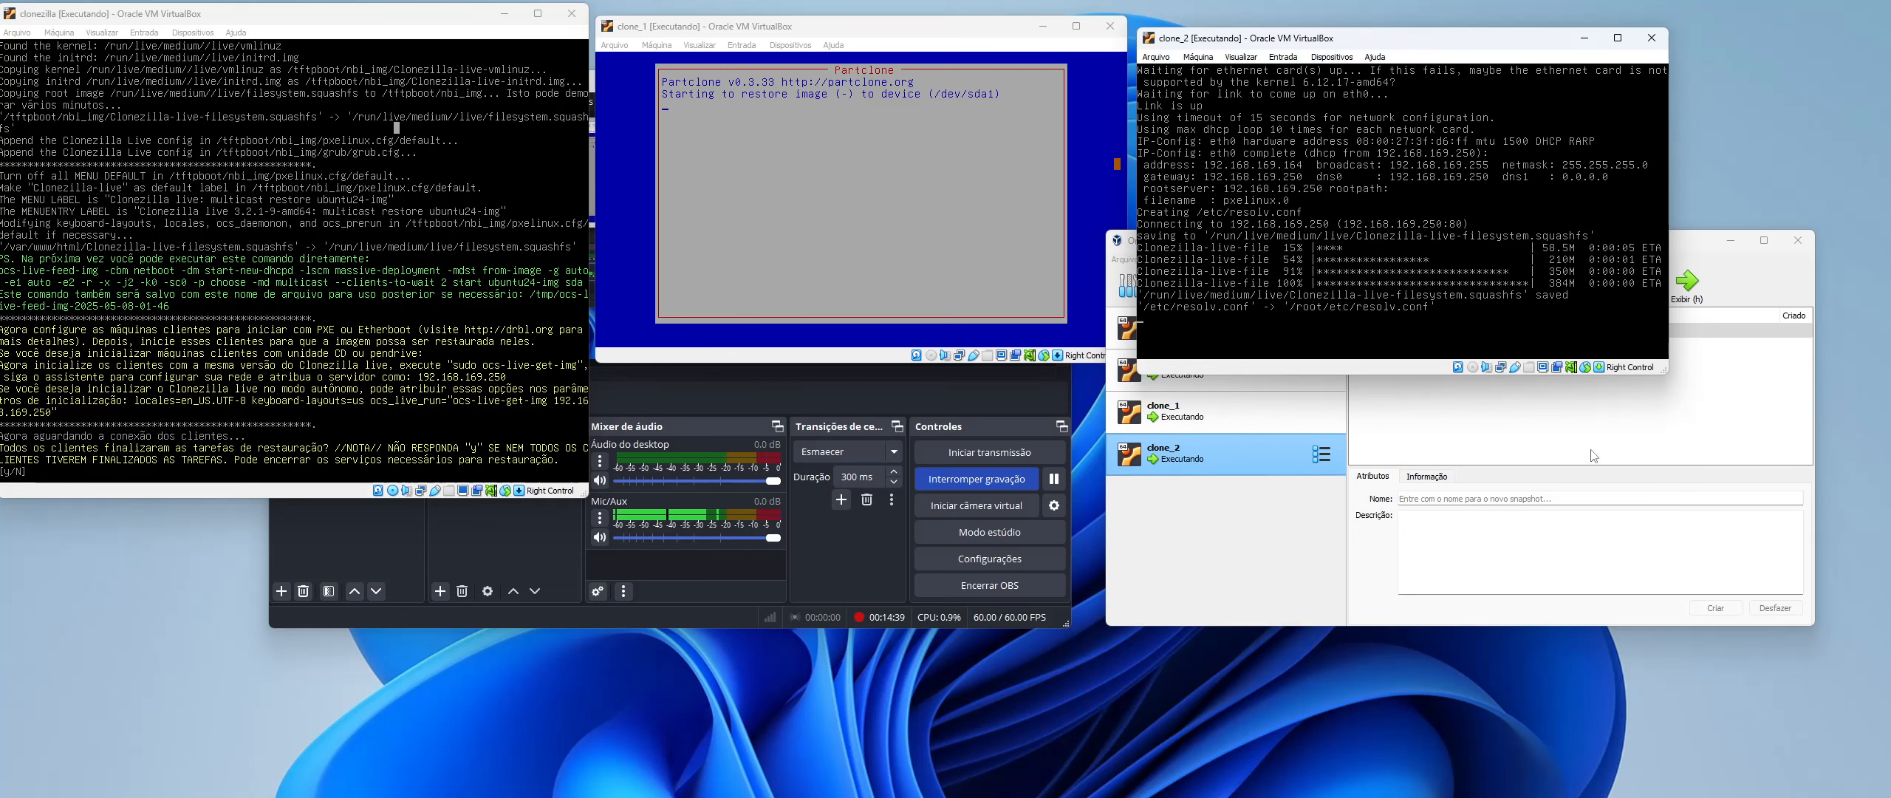
# - Select clone_1 in the VirtualBox manager and move the manager window below both client windows
pyautogui.click(1268, 567)
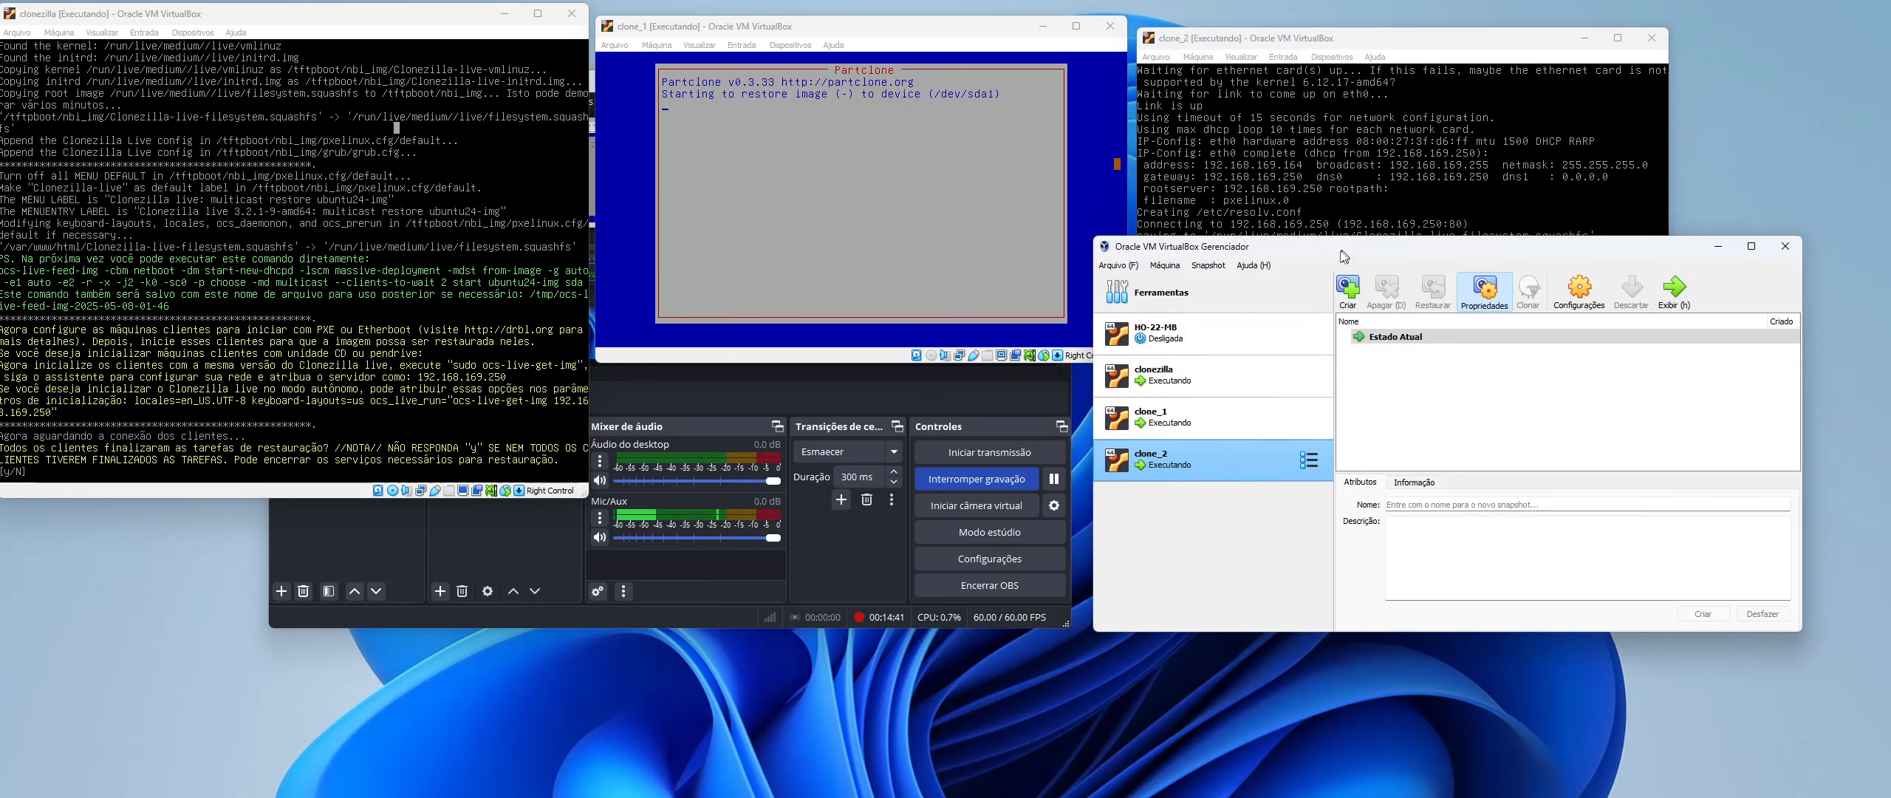
pyautogui.moveTo(1256, 241); pyautogui.dragTo(1199, 304)
pyautogui.click(1199, 481)
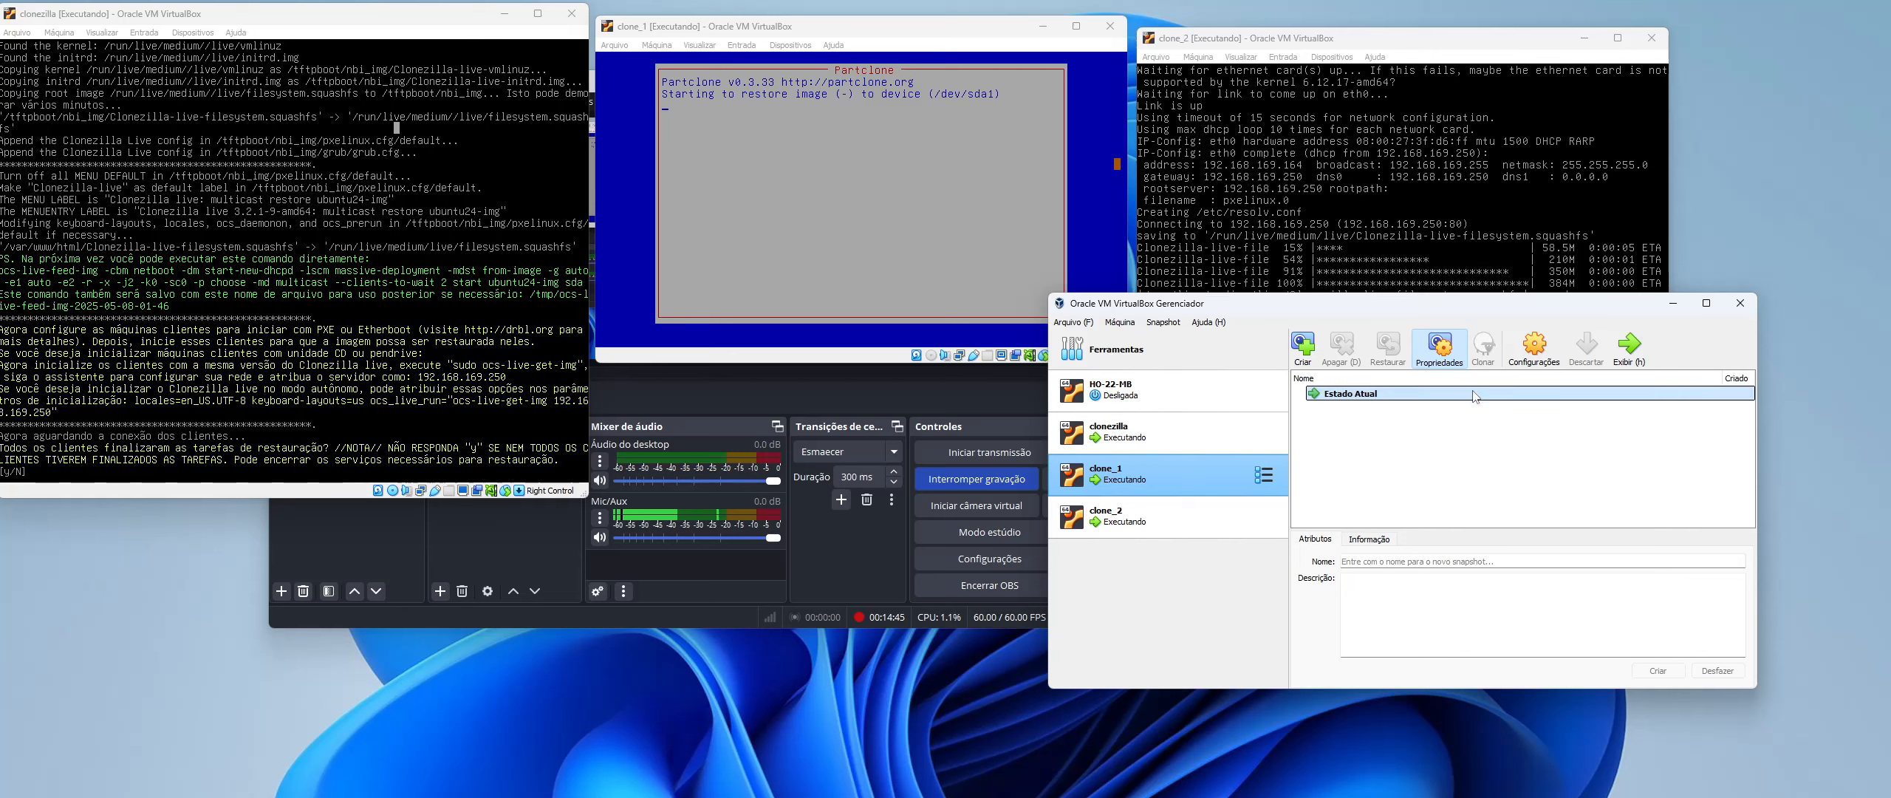
pyautogui.moveTo(1311, 294); pyautogui.dragTo(1310, 297)
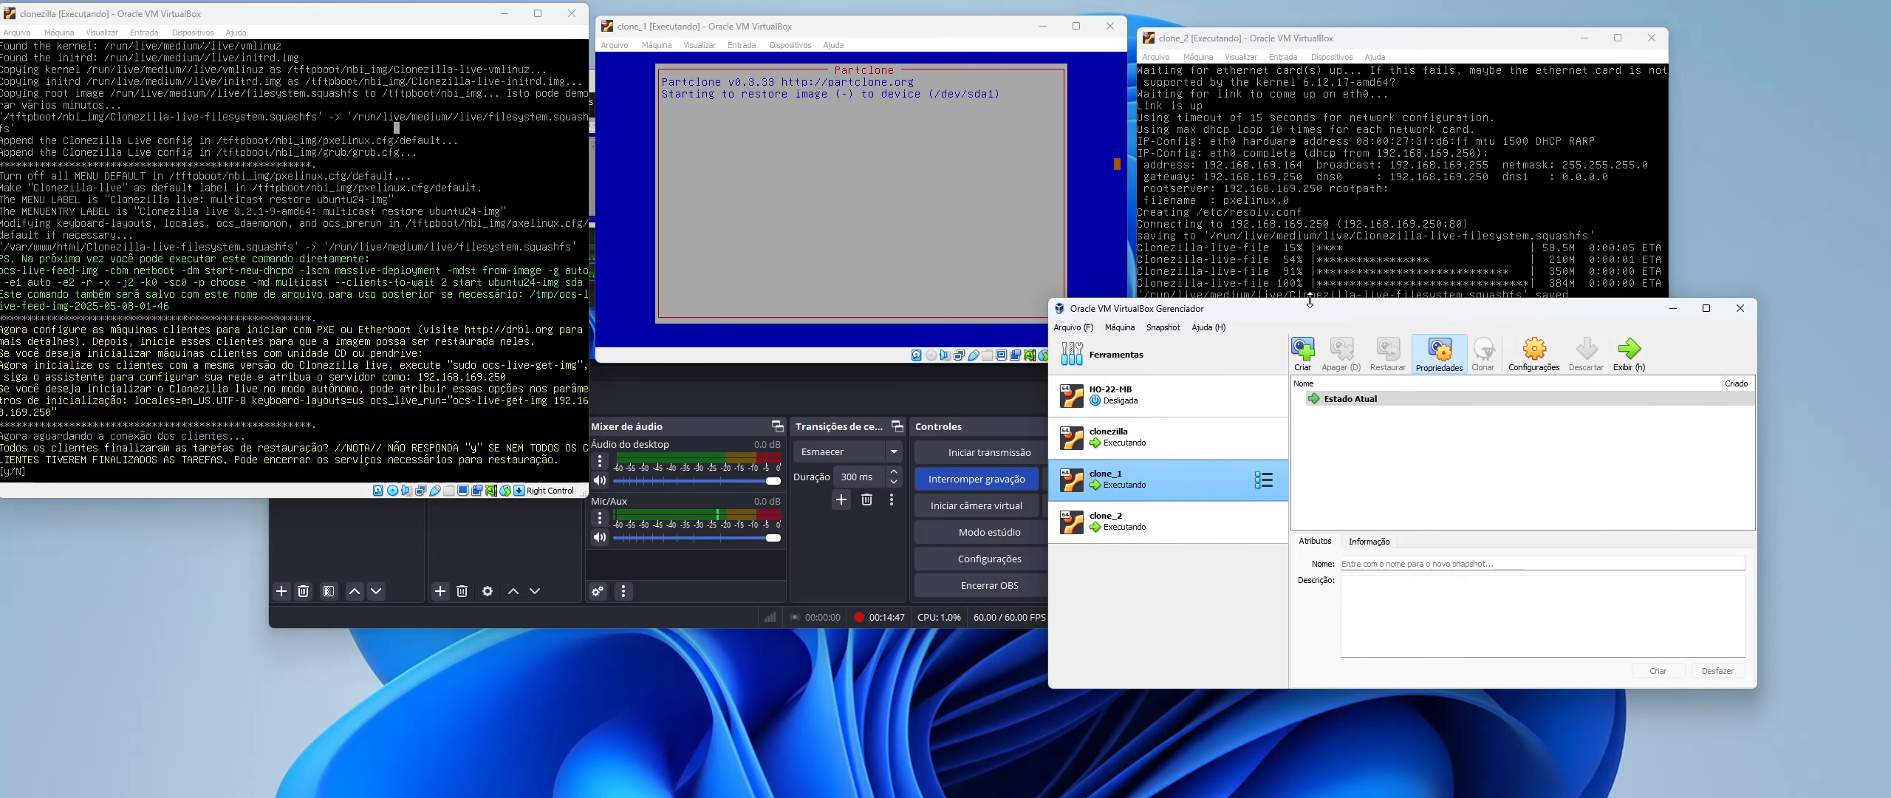
pyautogui.moveTo(1529, 306); pyautogui.dragTo(1505, 443)
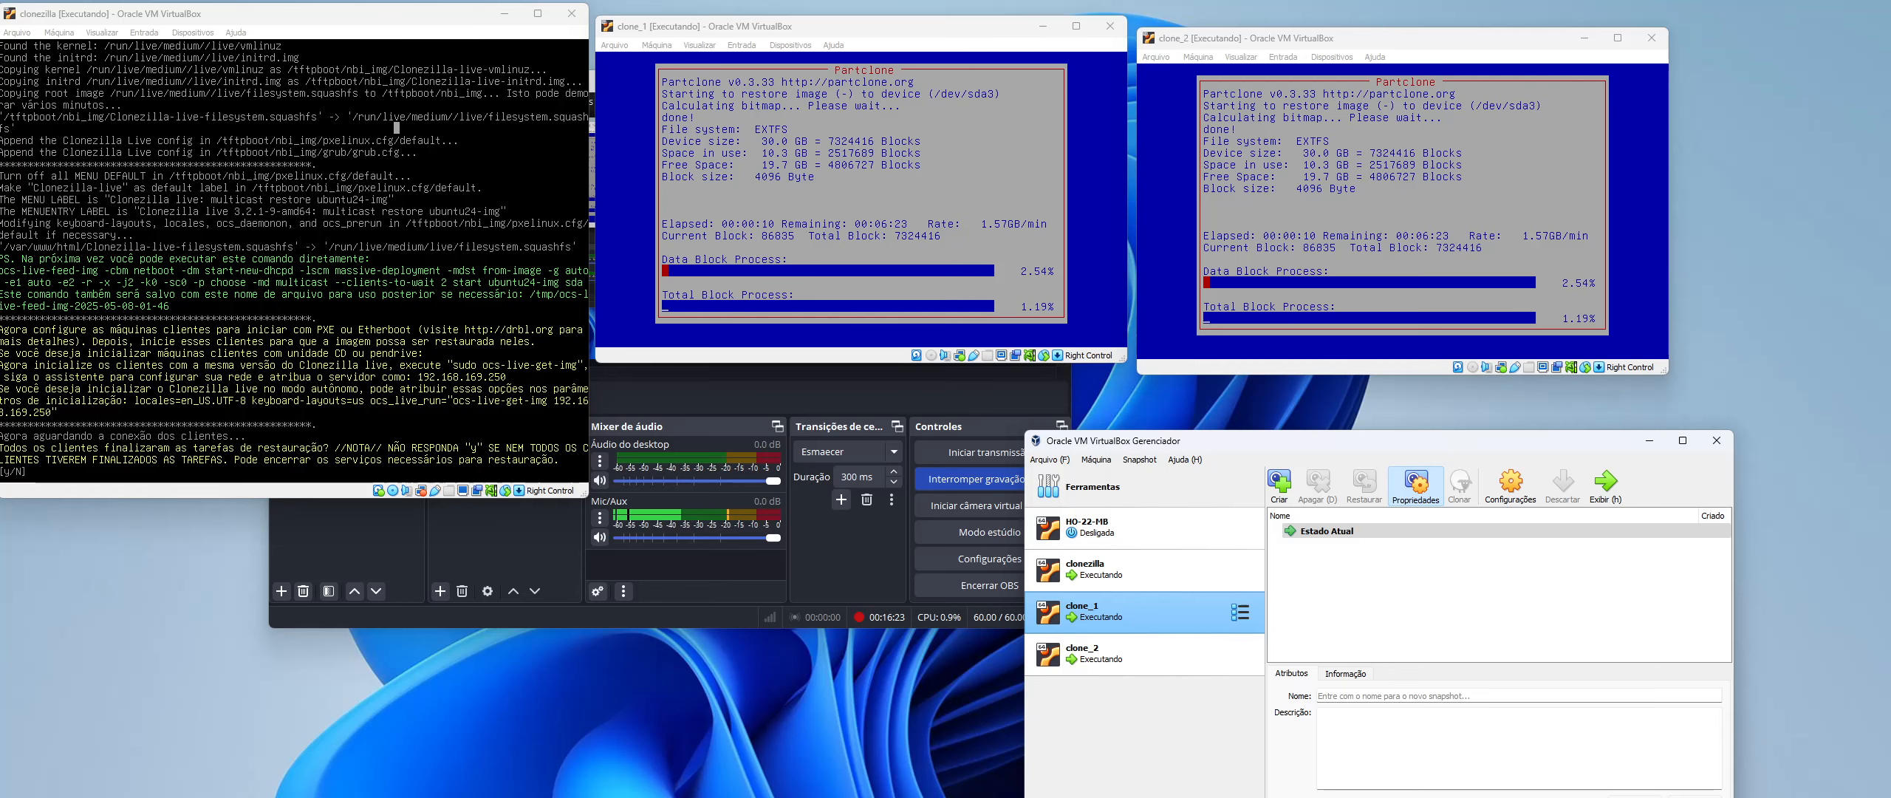
pyautogui.click(866, 544)
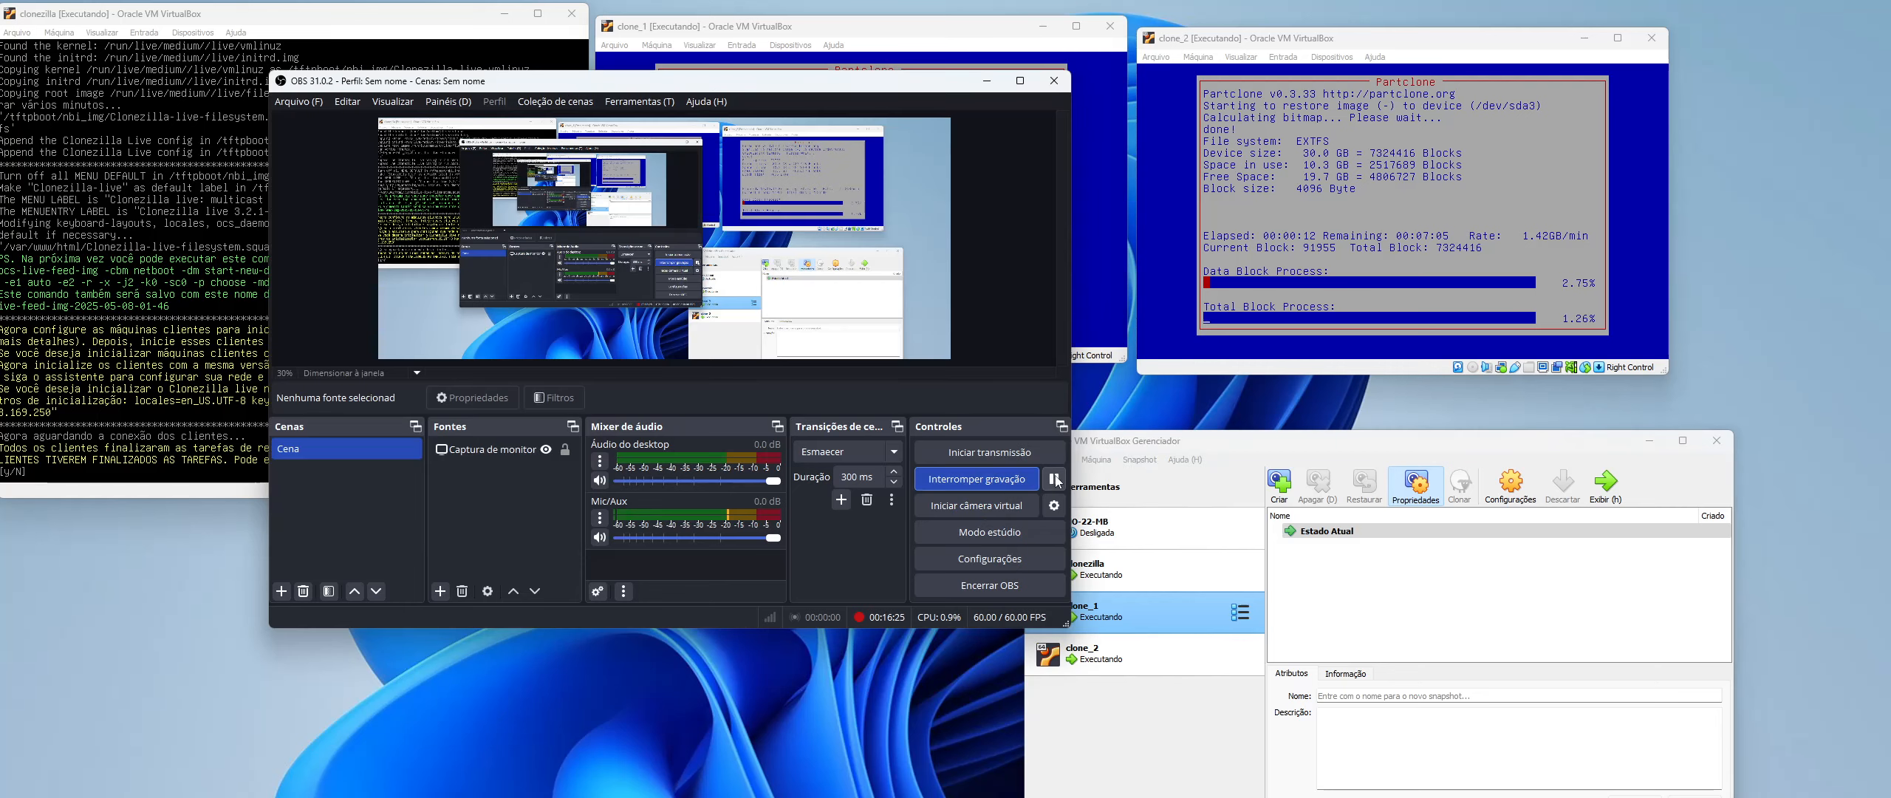
pyautogui.click(1054, 479)
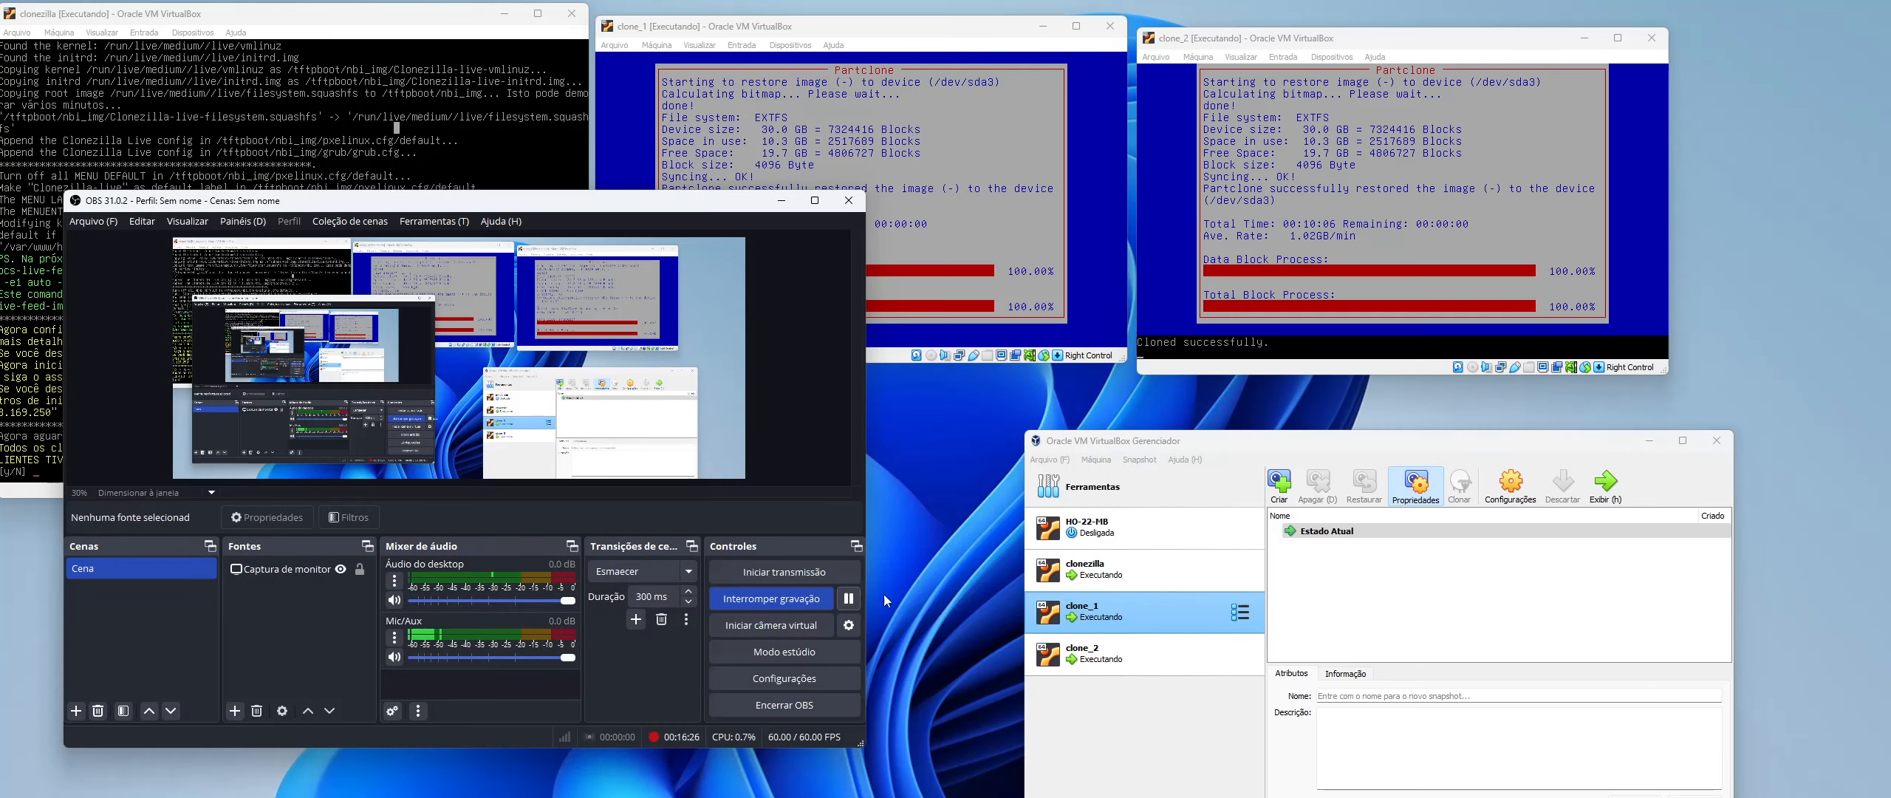
pyautogui.click(767, 207)
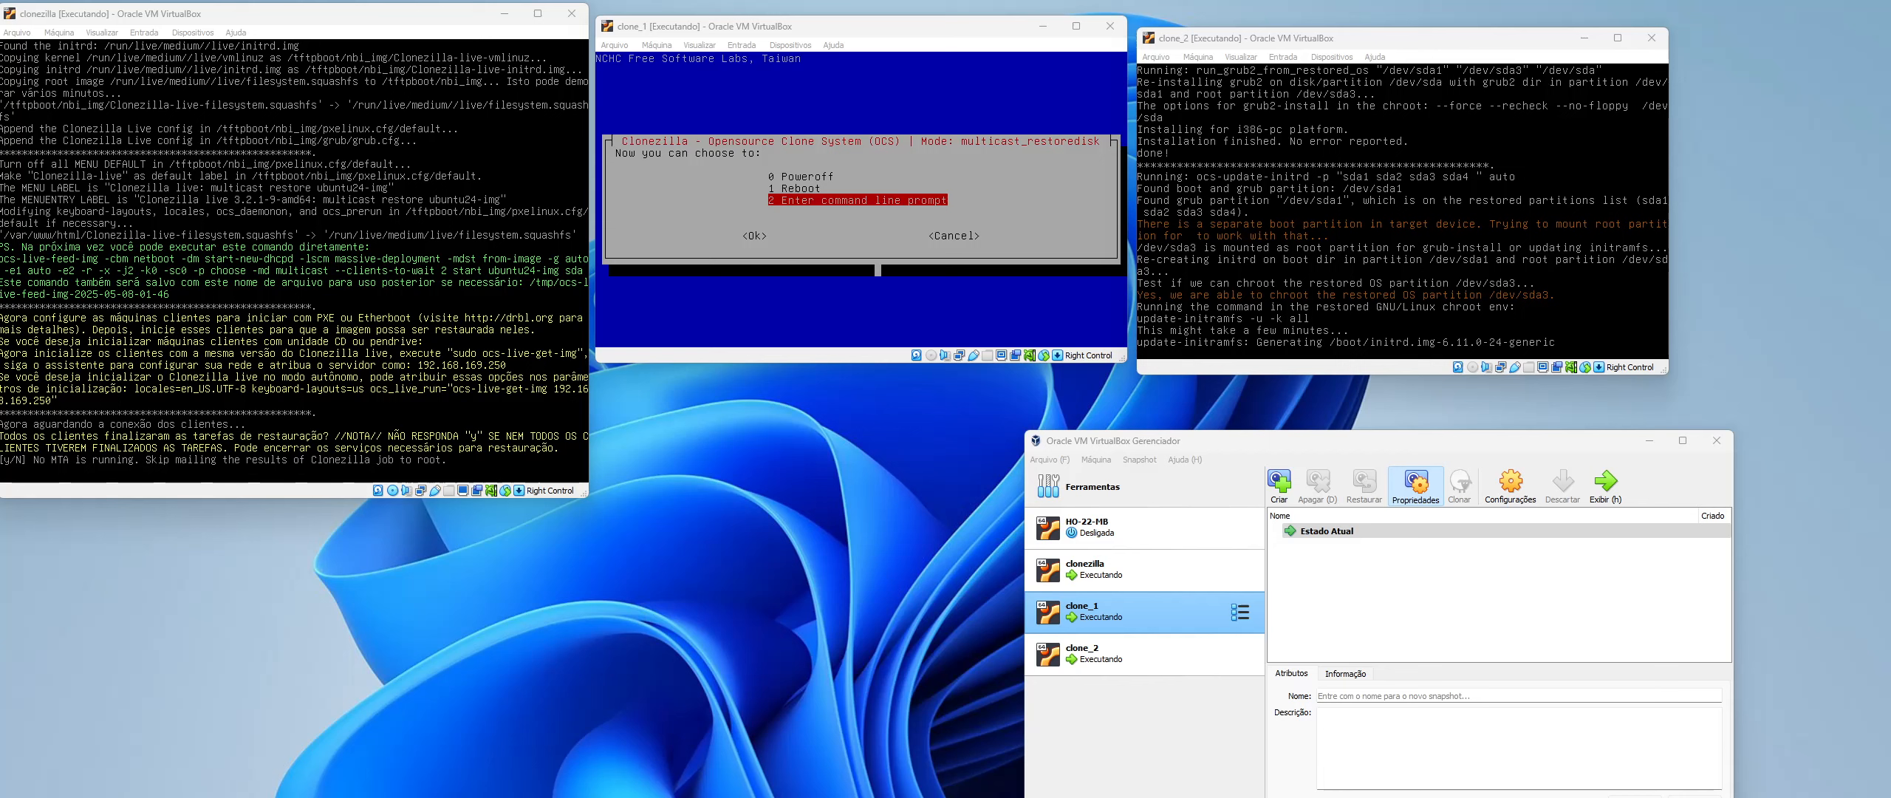
# - Choose Poweroff in clone_1's Clonezilla menu and close the virtual machine by powering it off
pyautogui.click(879, 200)
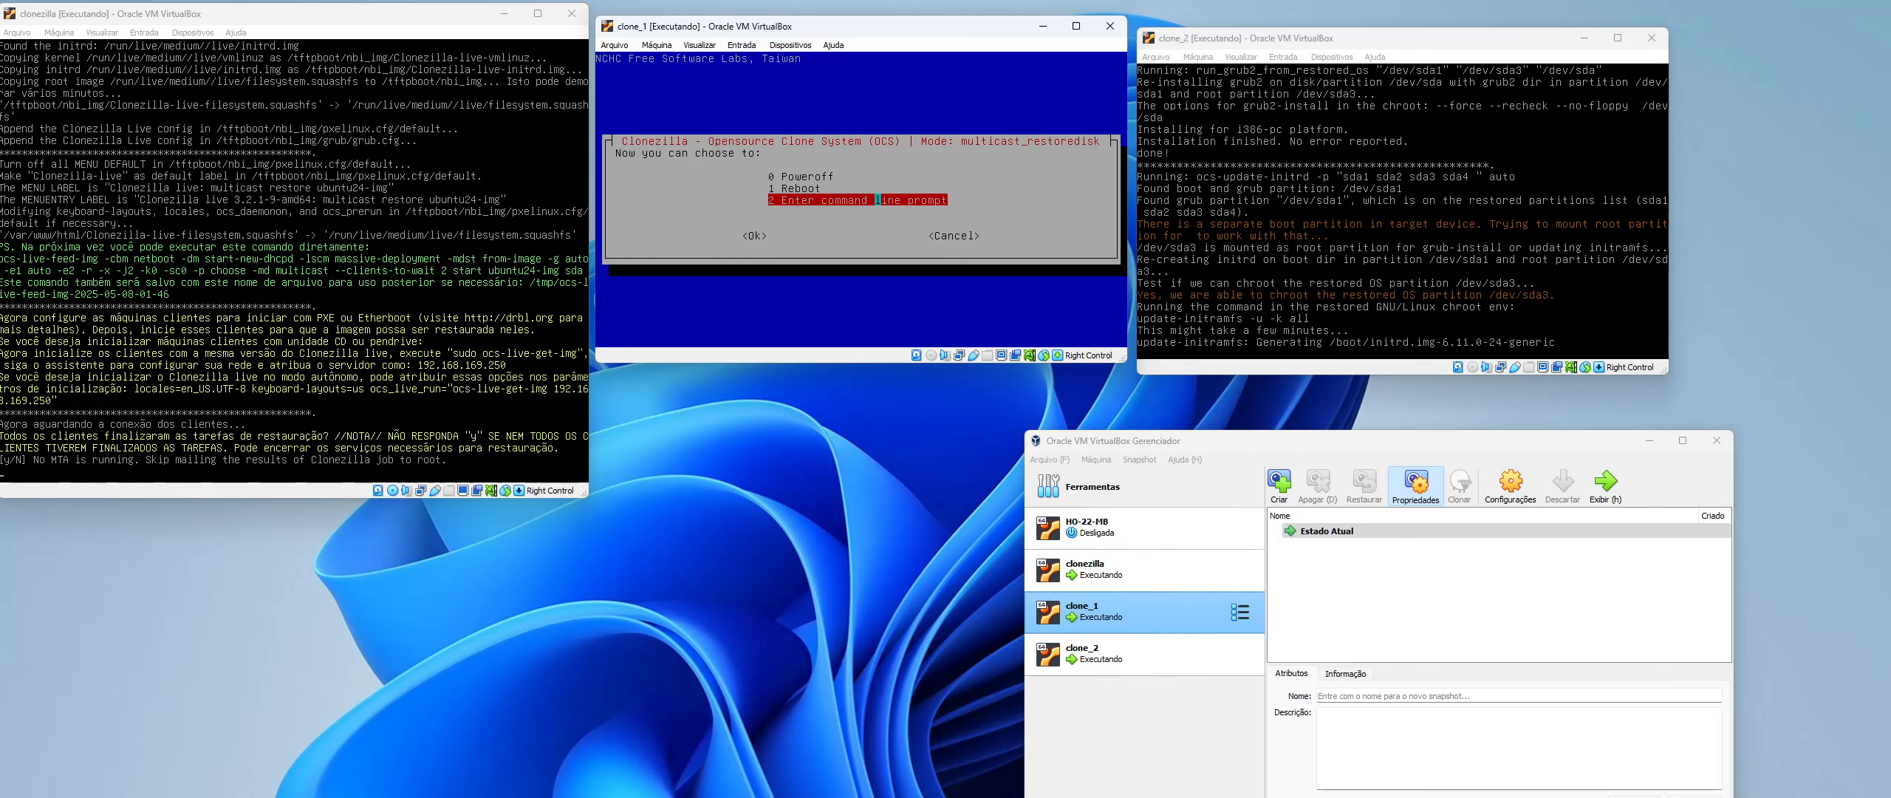
pyautogui.press('Up')
pyautogui.press('Up')
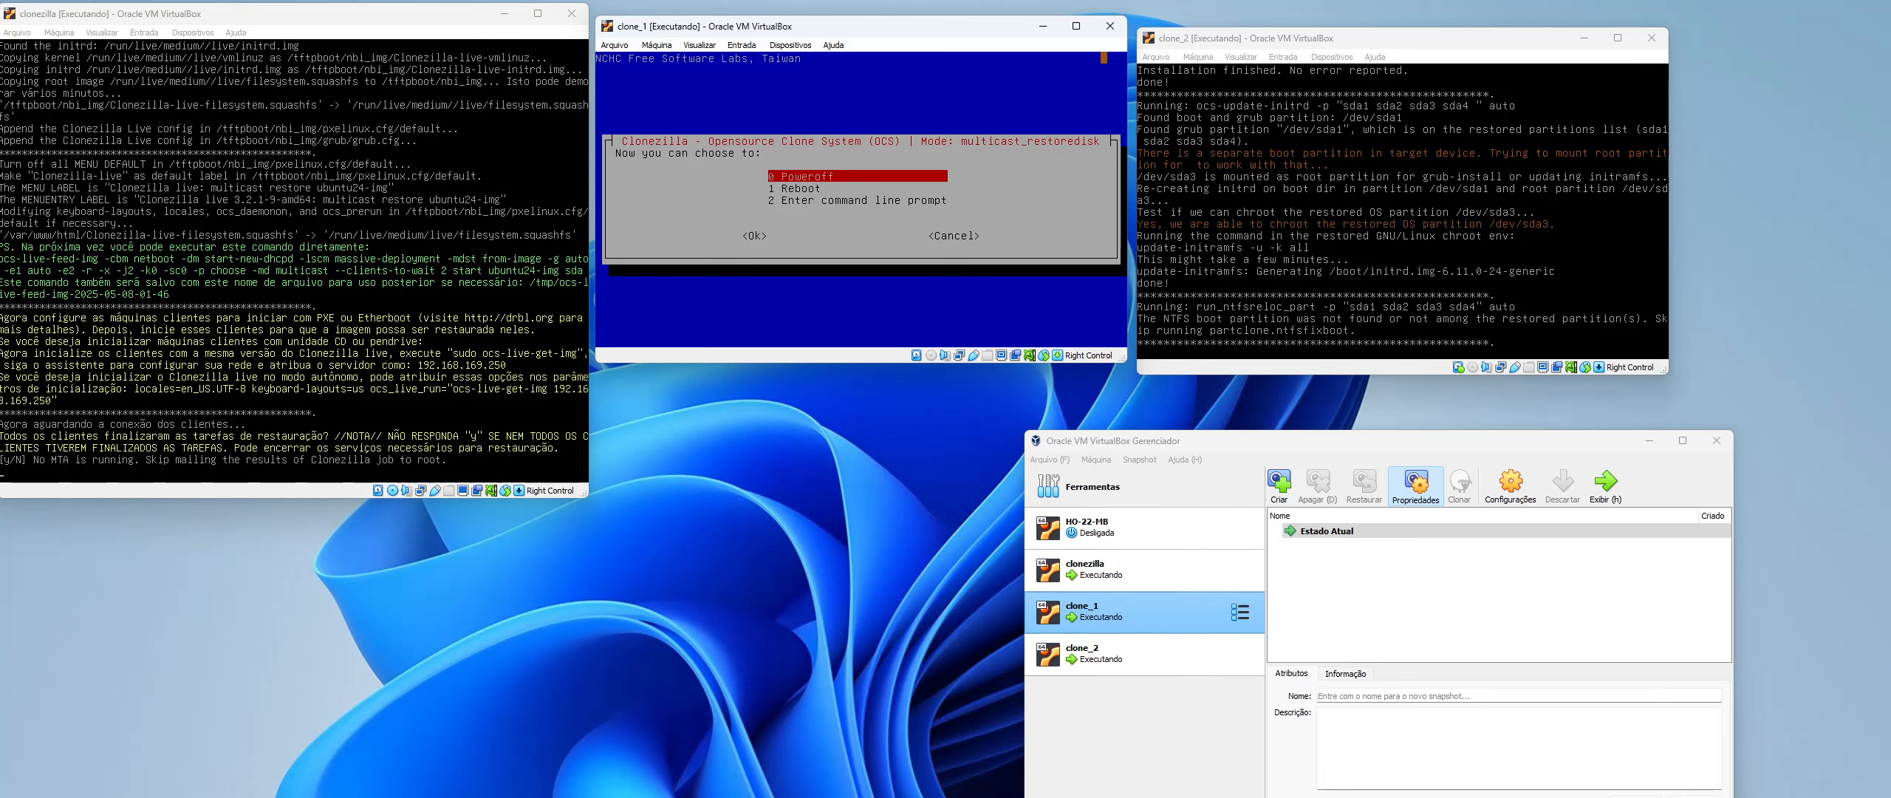
pyautogui.click(1112, 26)
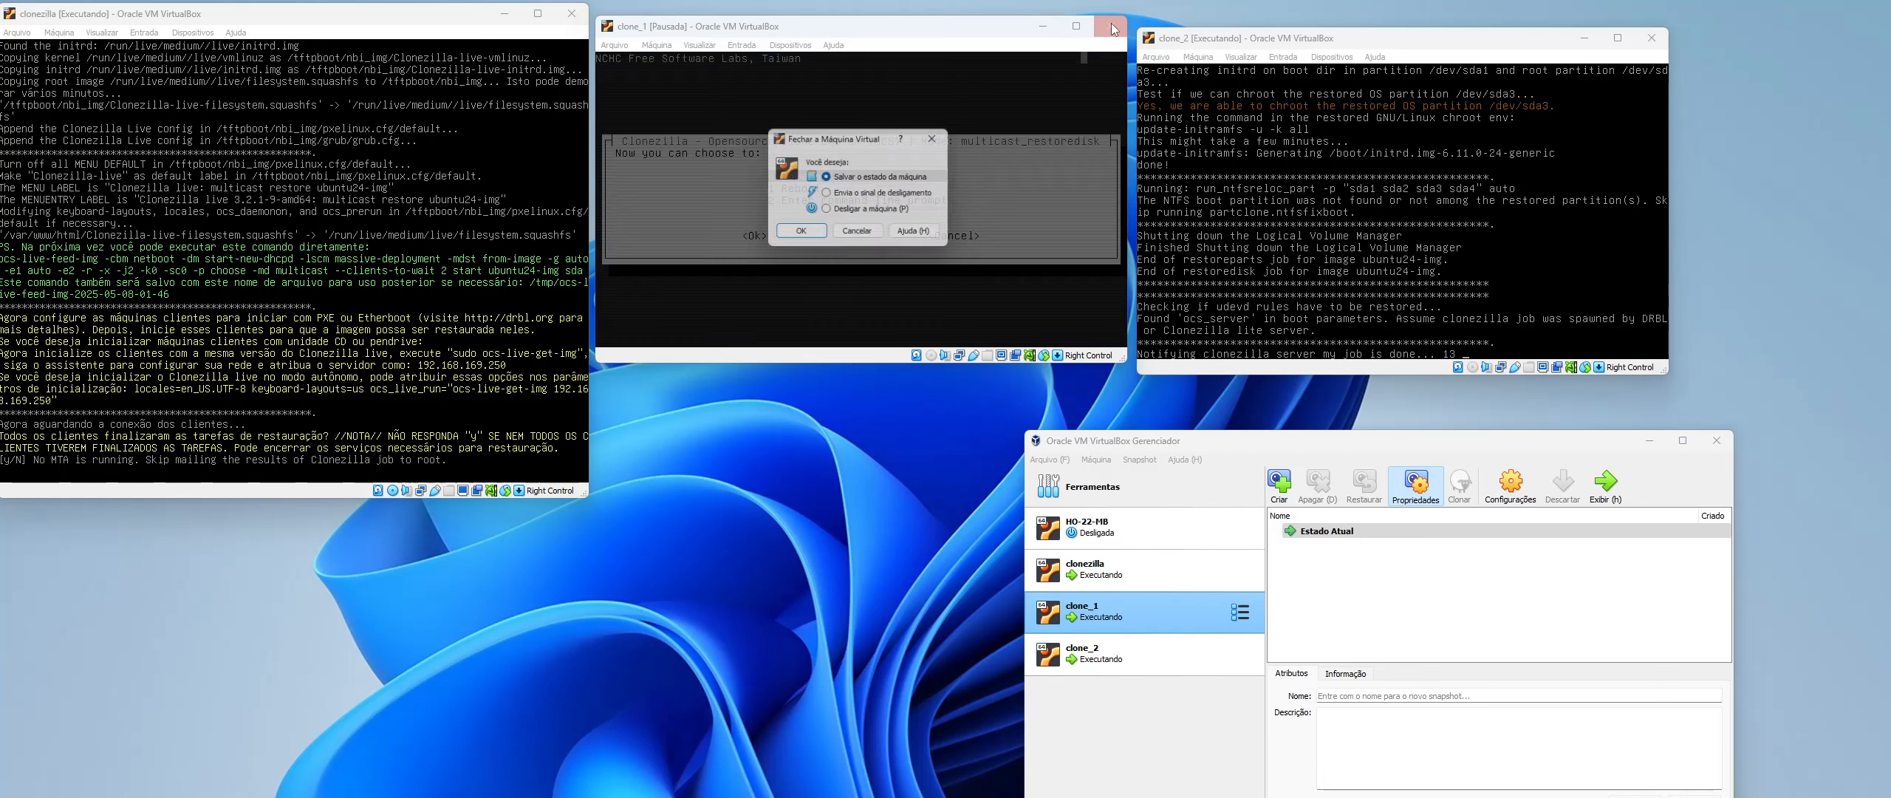
pyautogui.click(826, 209)
pyautogui.click(801, 231)
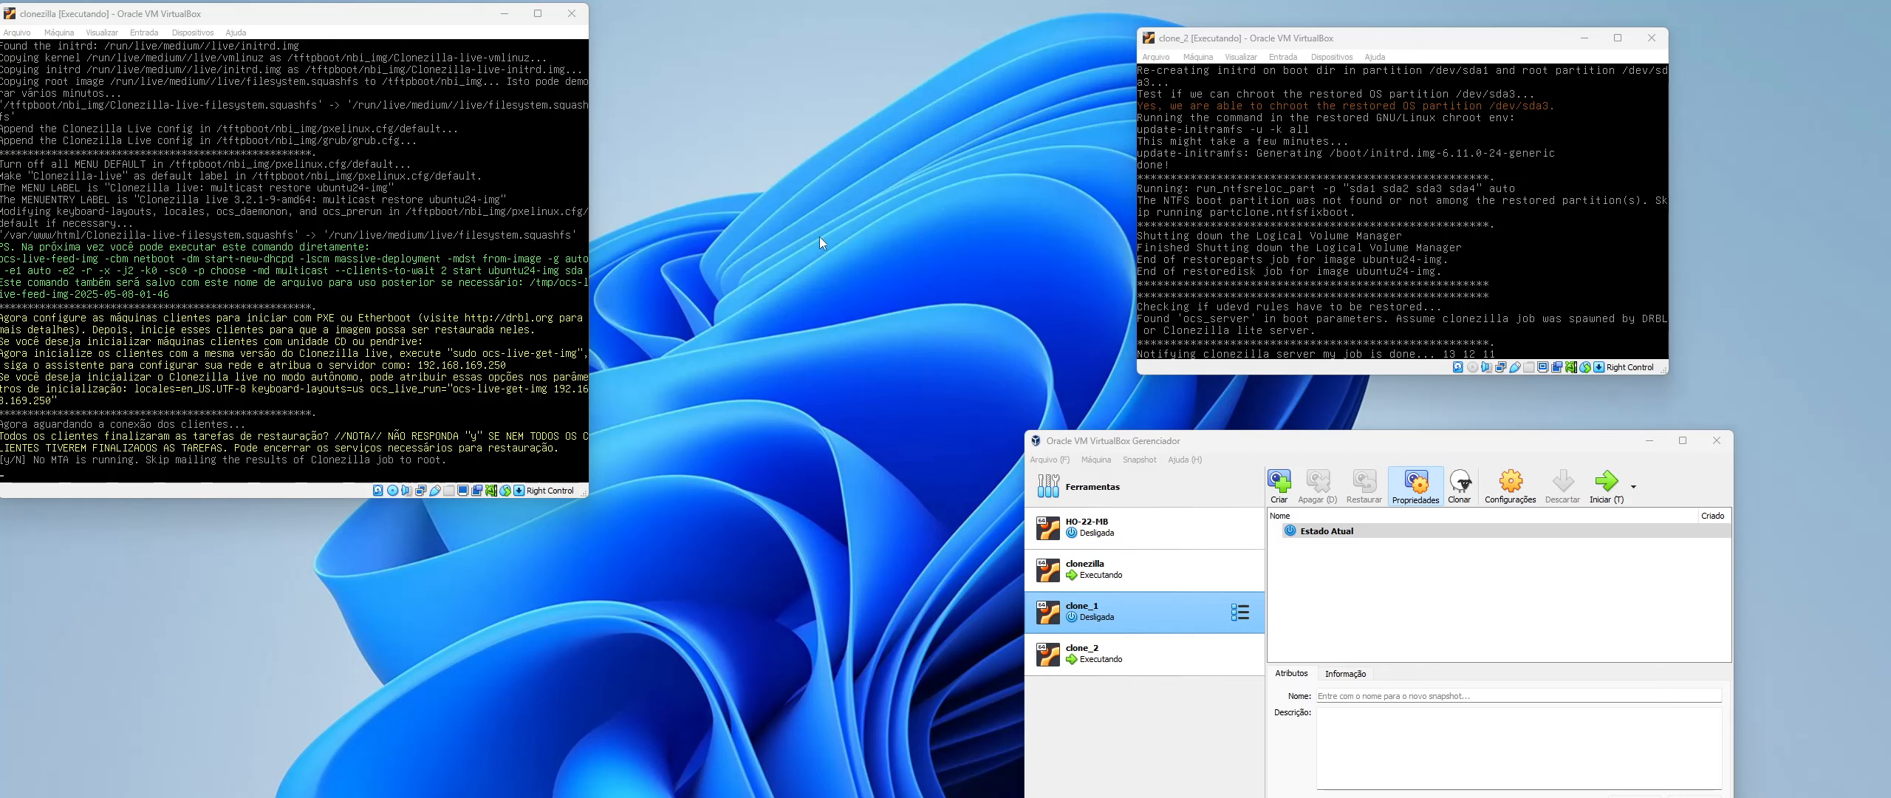
# - In clone_1's system settings, disable network boot and move it to the end of the boot order
pyautogui.rightClick(1177, 615)
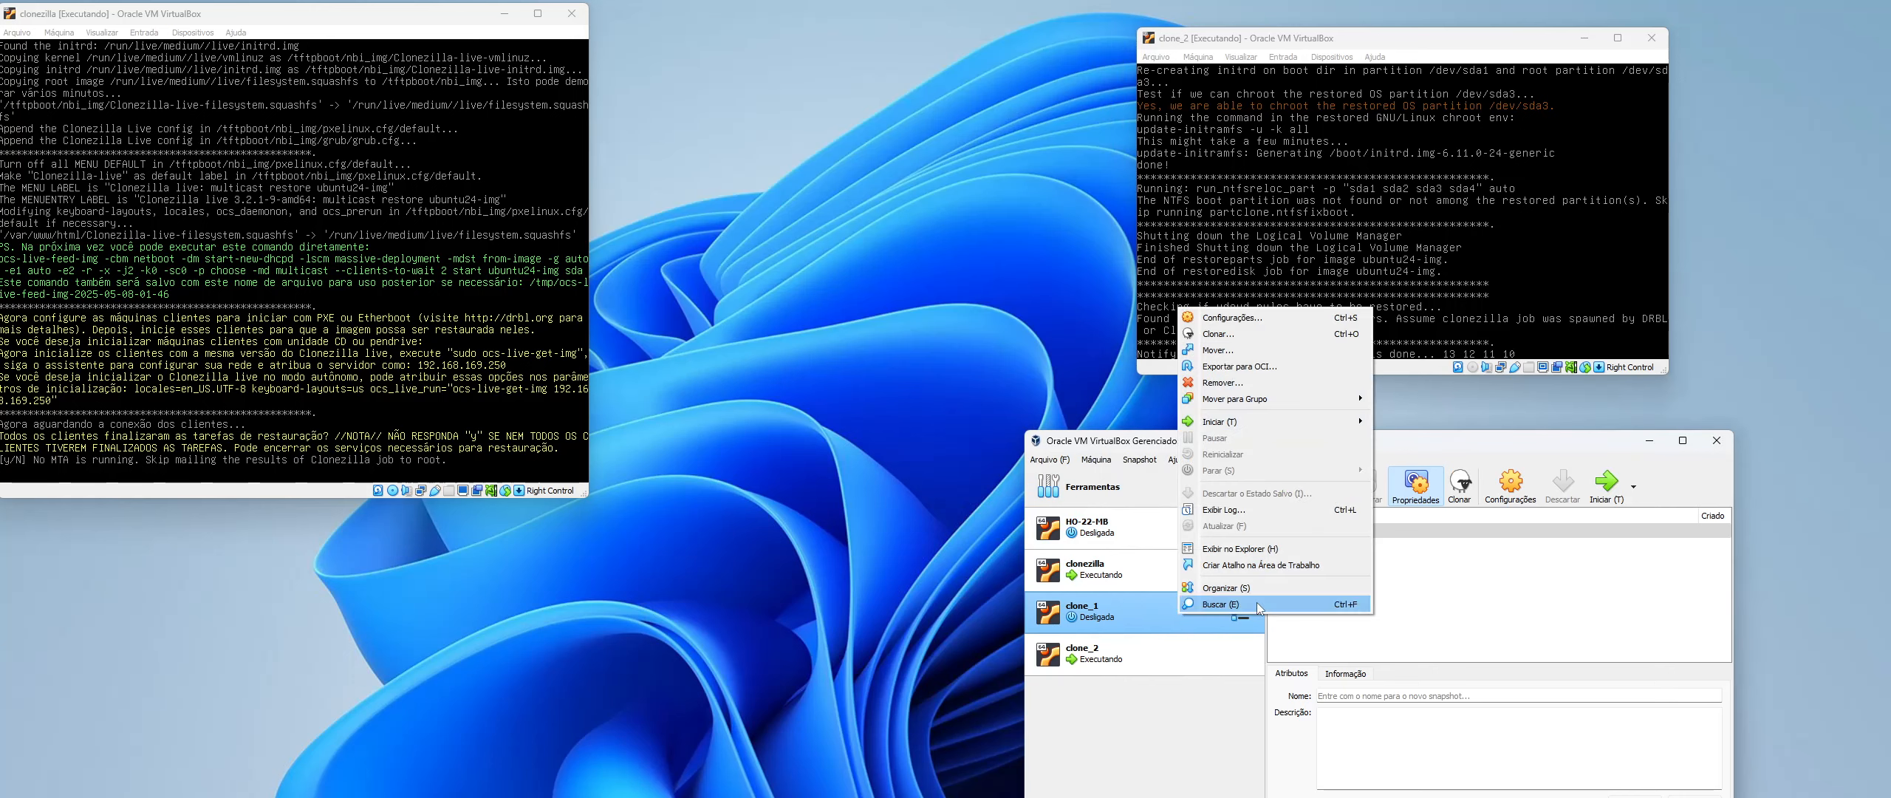
pyautogui.click(1510, 484)
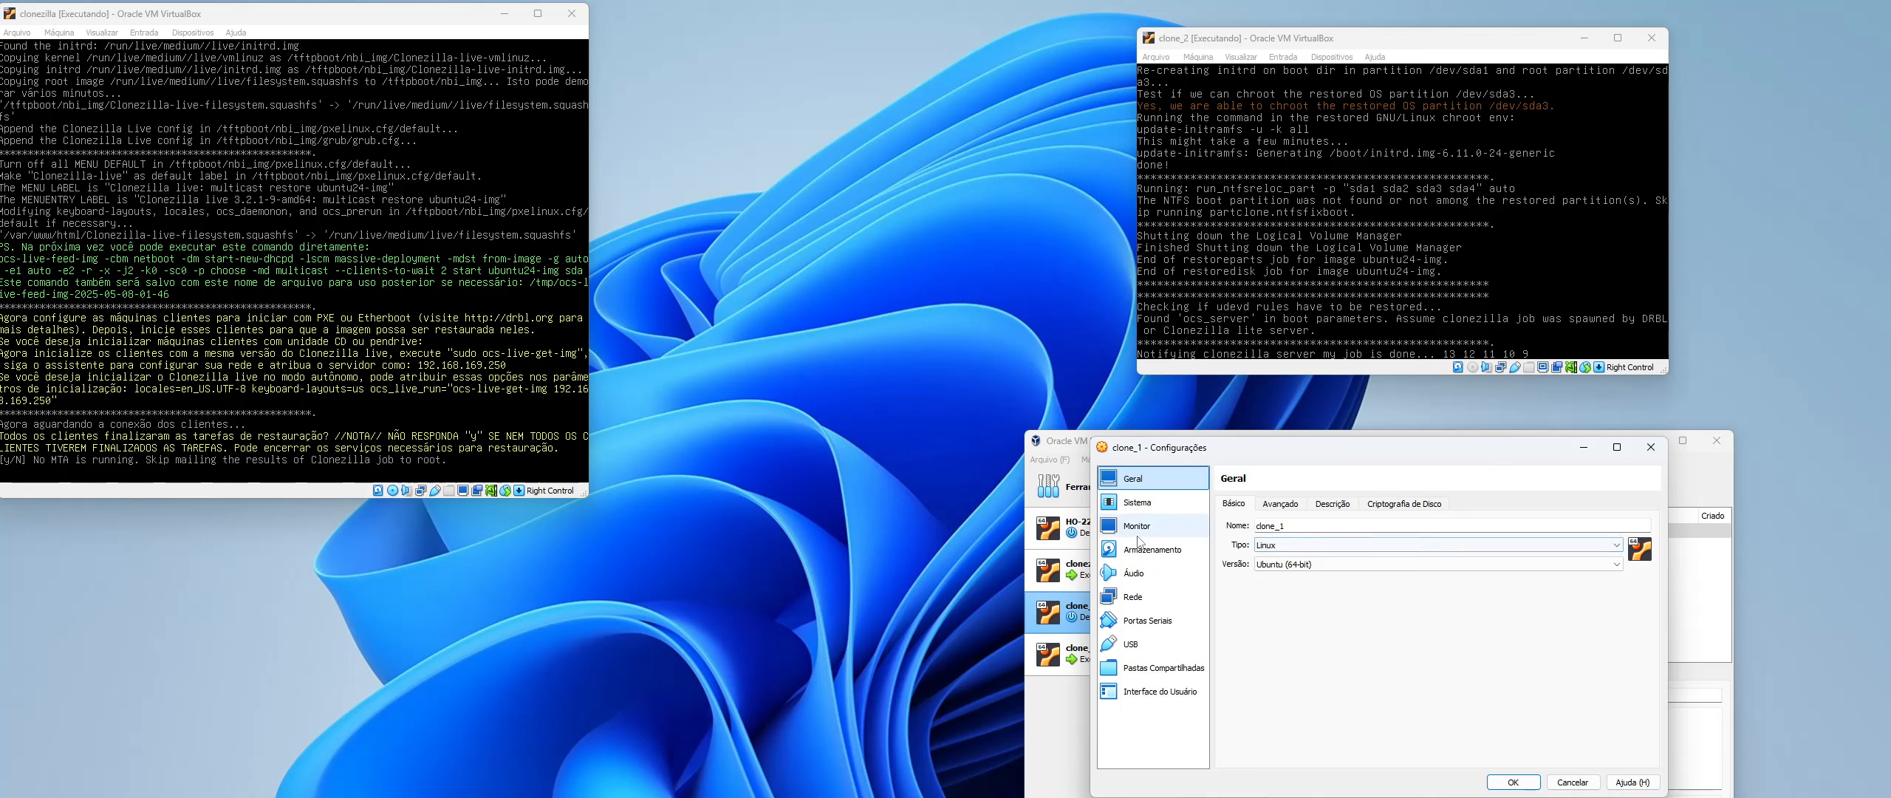
pyautogui.click(1137, 502)
pyautogui.click(1326, 564)
pyautogui.click(1405, 580)
pyautogui.click(1405, 580)
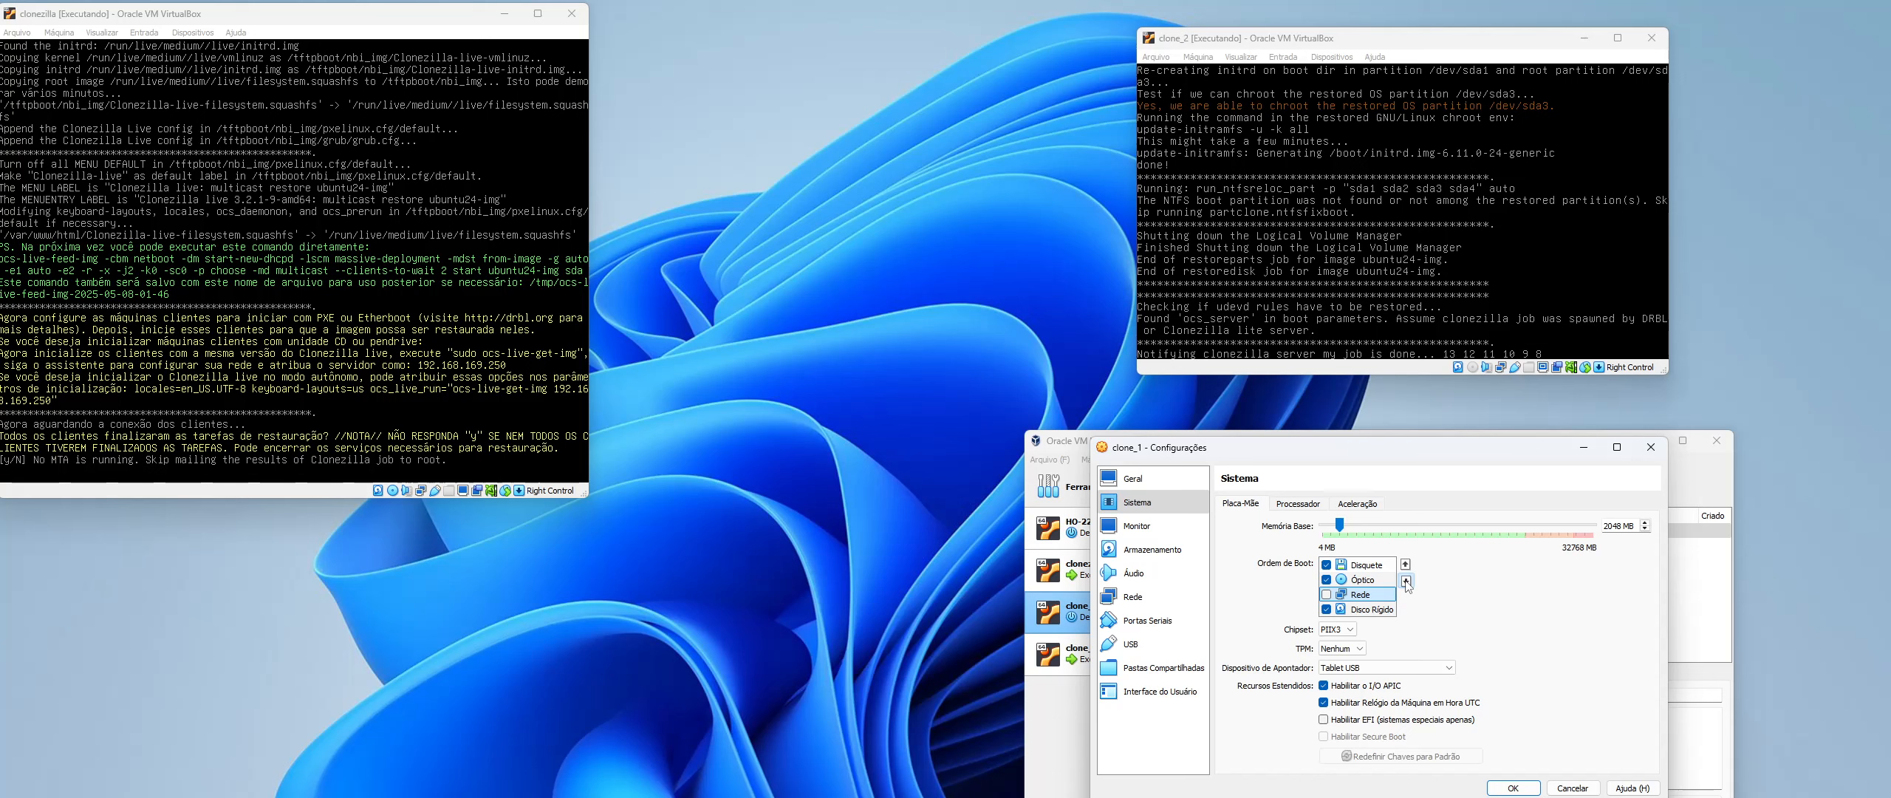
pyautogui.click(1405, 580)
pyautogui.click(1370, 595)
# - Connect clone_1's network adapter 1 to NAT, save the settings and start the virtual machine
pyautogui.click(1197, 598)
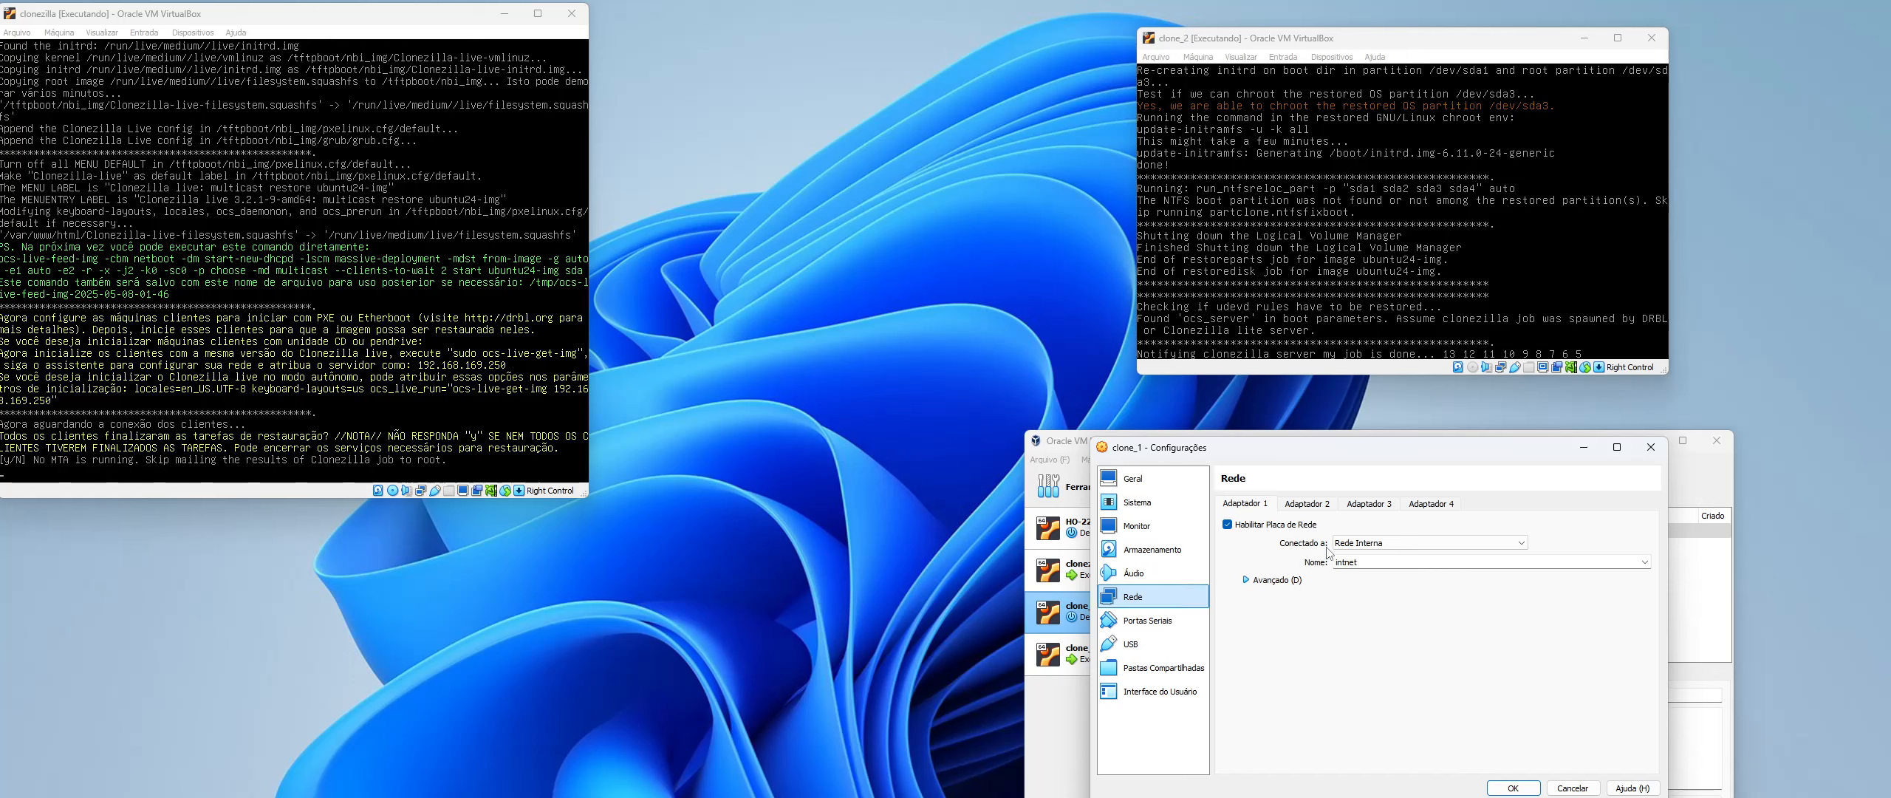
pyautogui.click(1335, 545)
pyautogui.click(1384, 558)
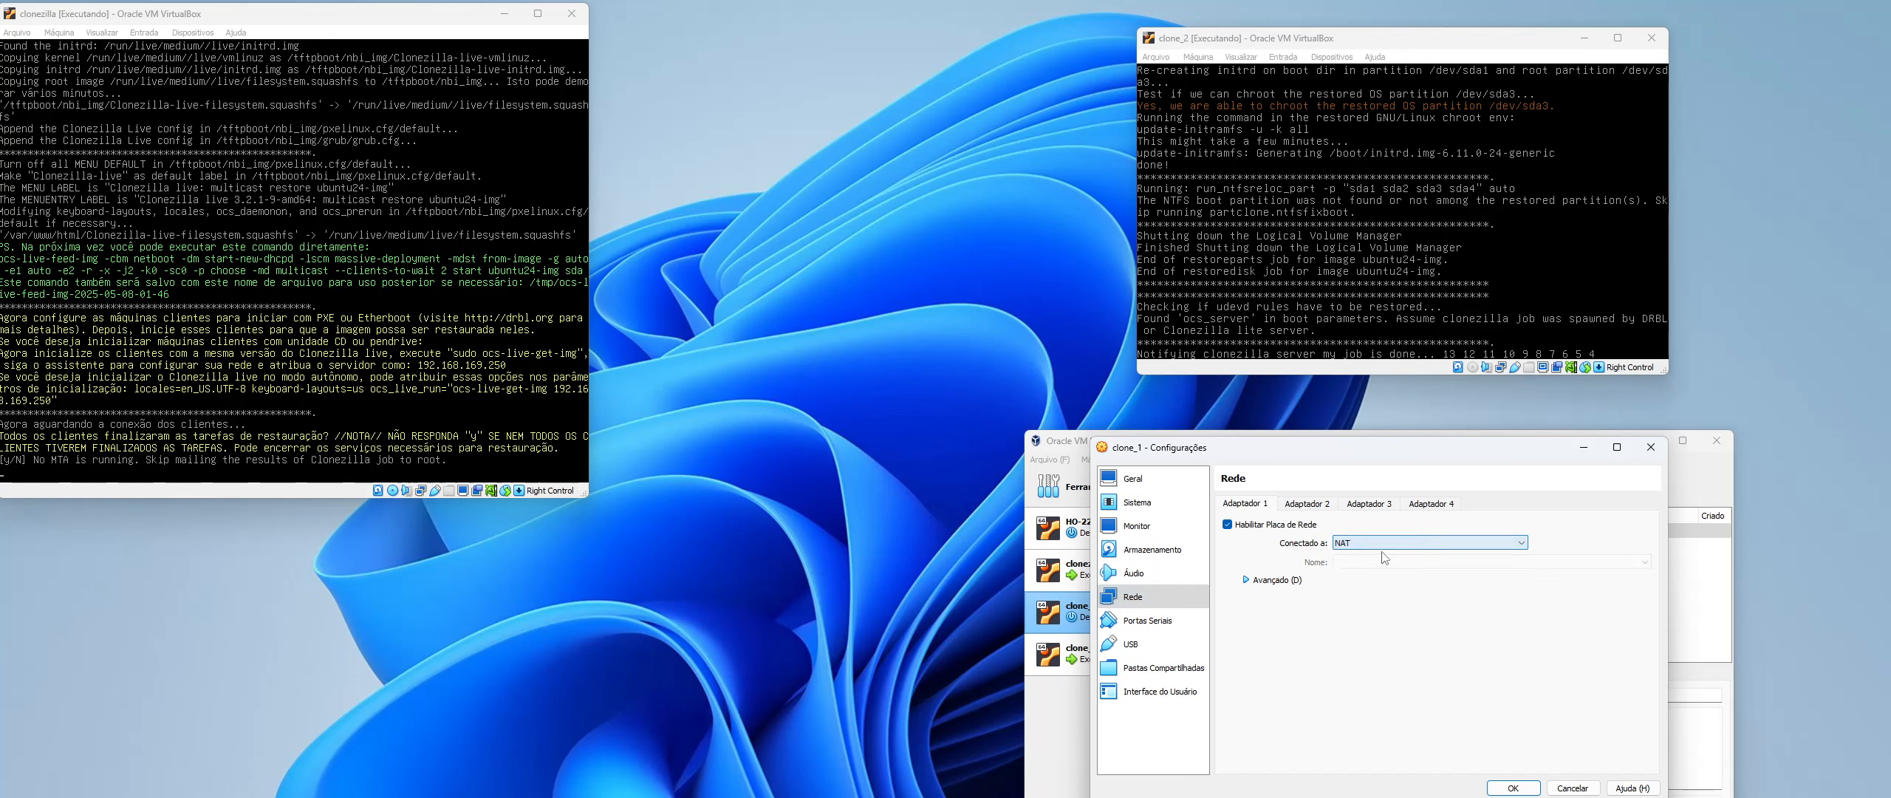
pyautogui.click(1513, 788)
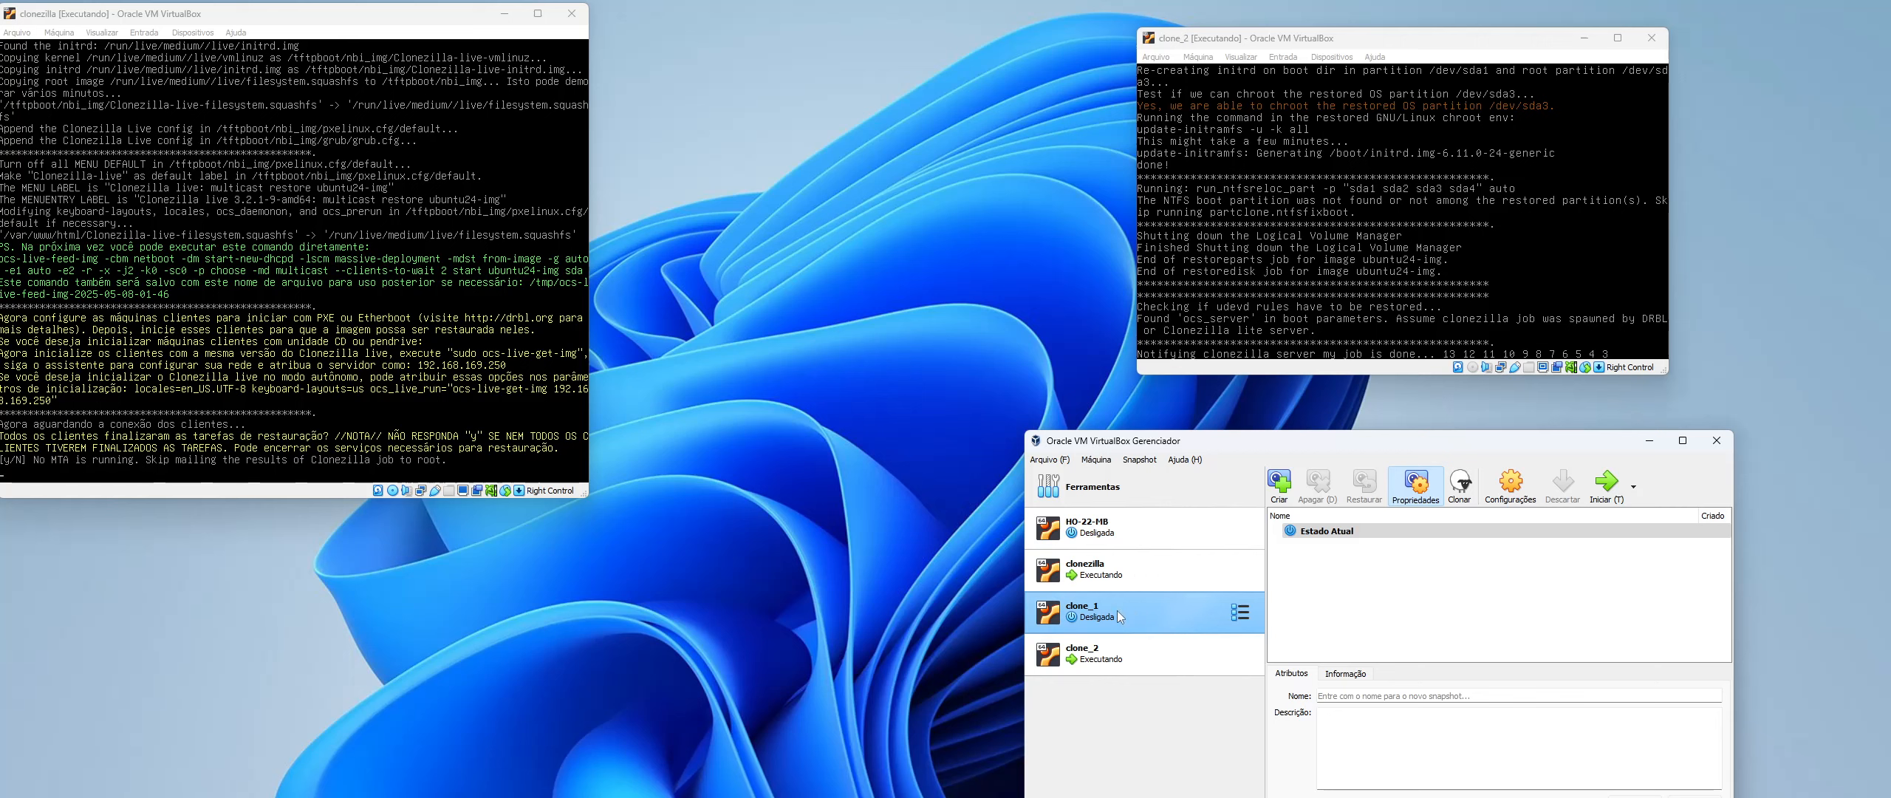
pyautogui.click(1601, 487)
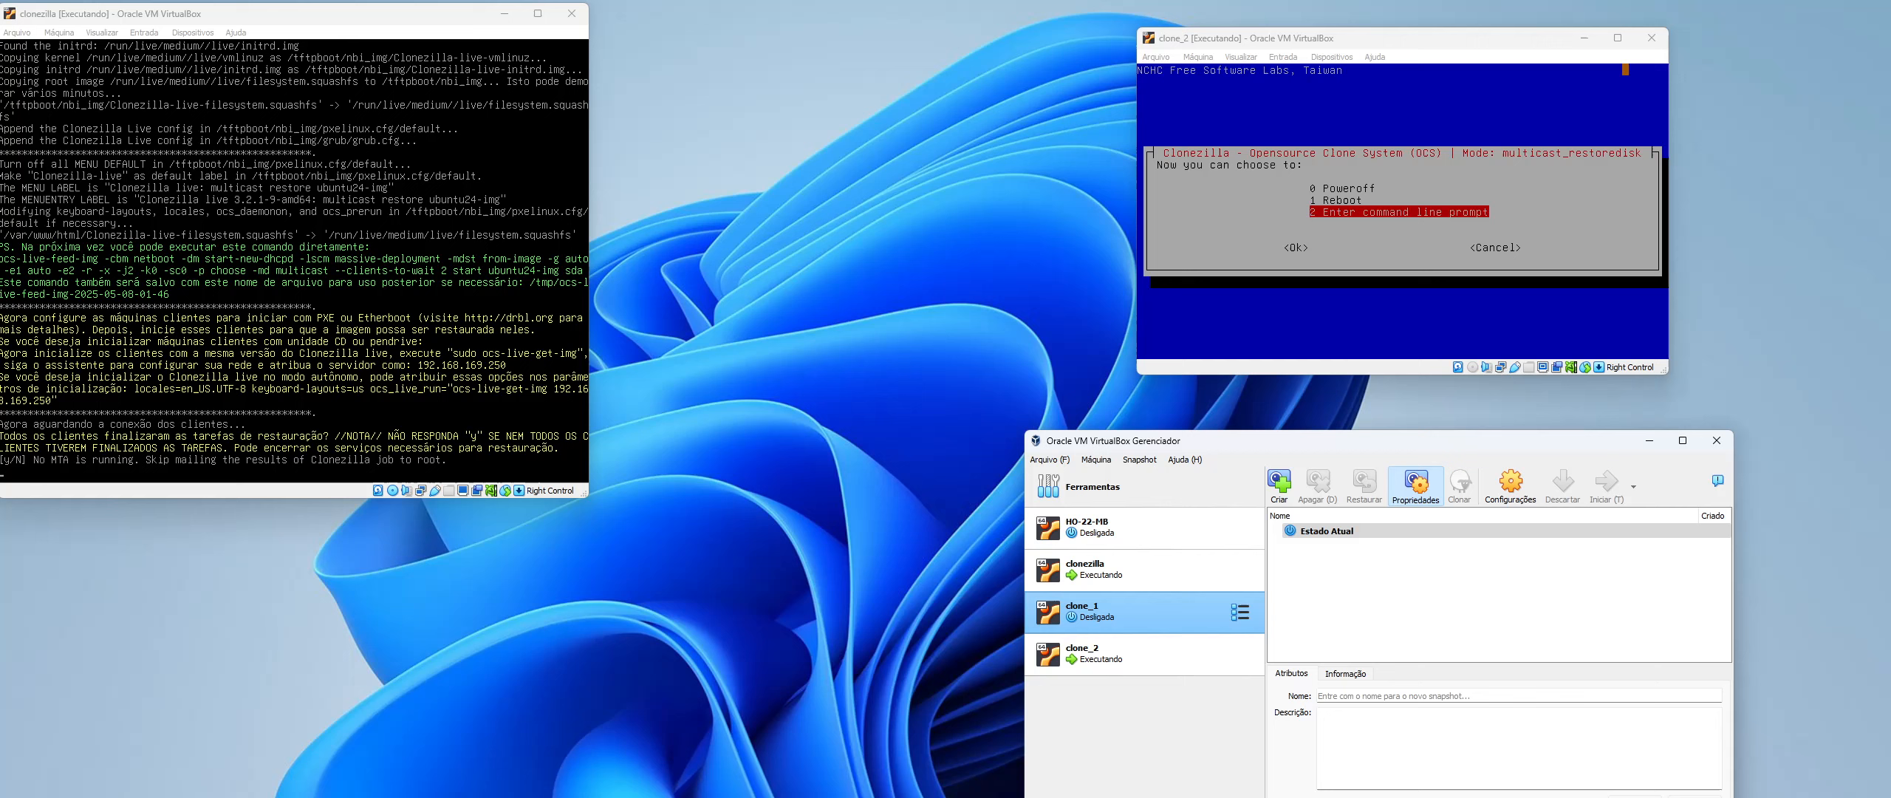
# - Close the clone_2 virtual machine by powering it off
pyautogui.click(1652, 38)
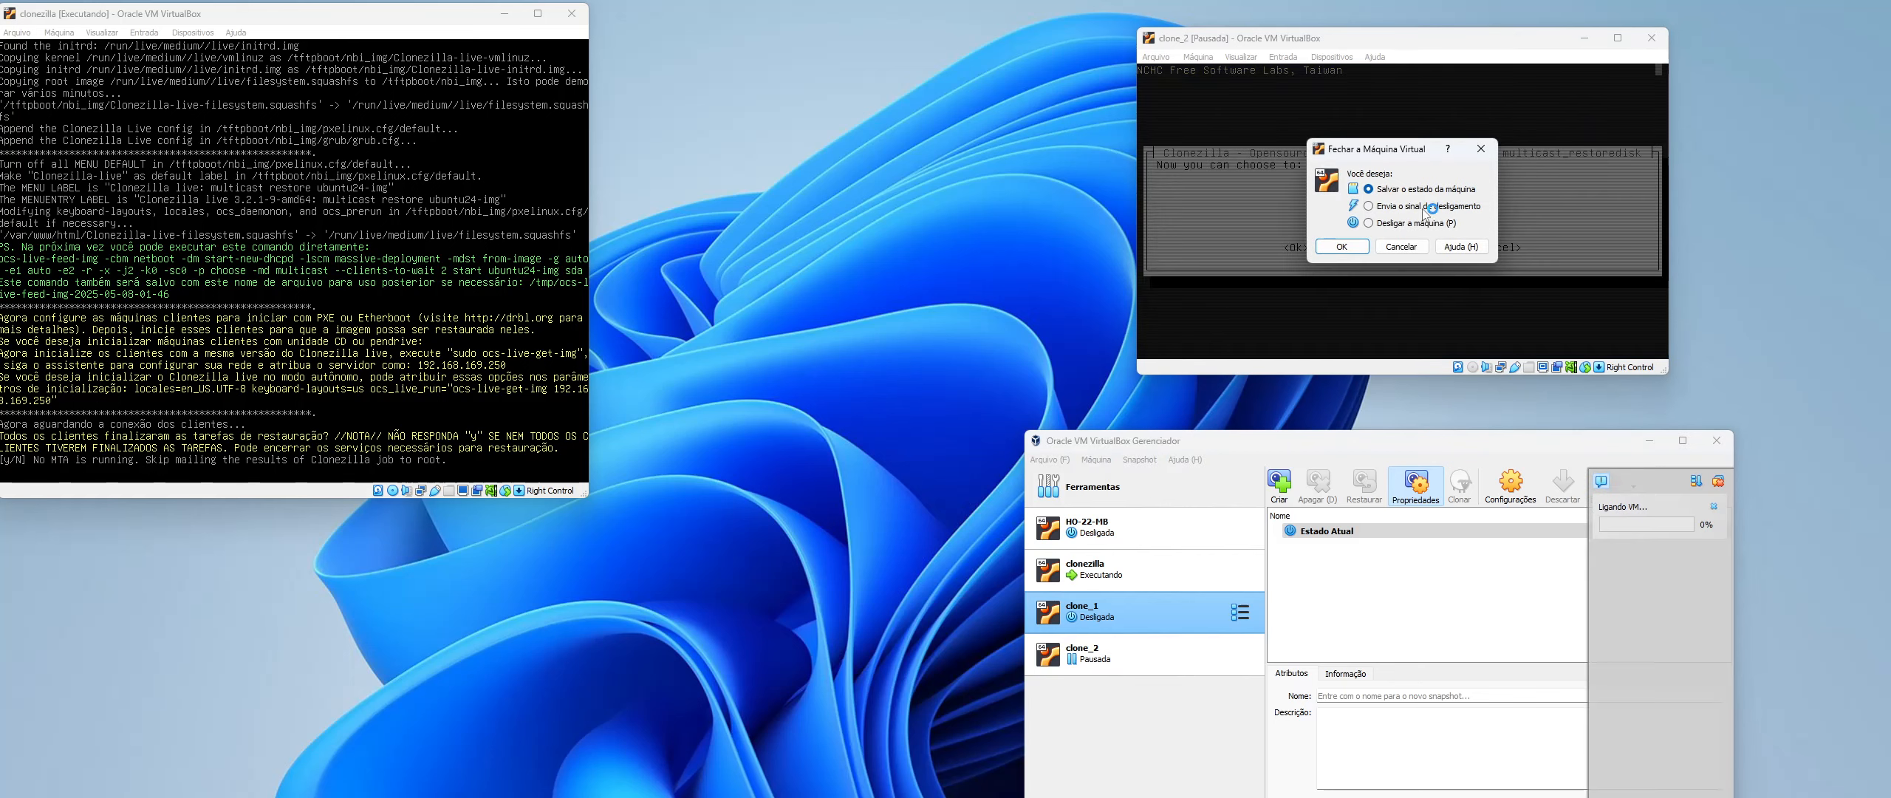
pyautogui.click(1371, 223)
pyautogui.click(1355, 248)
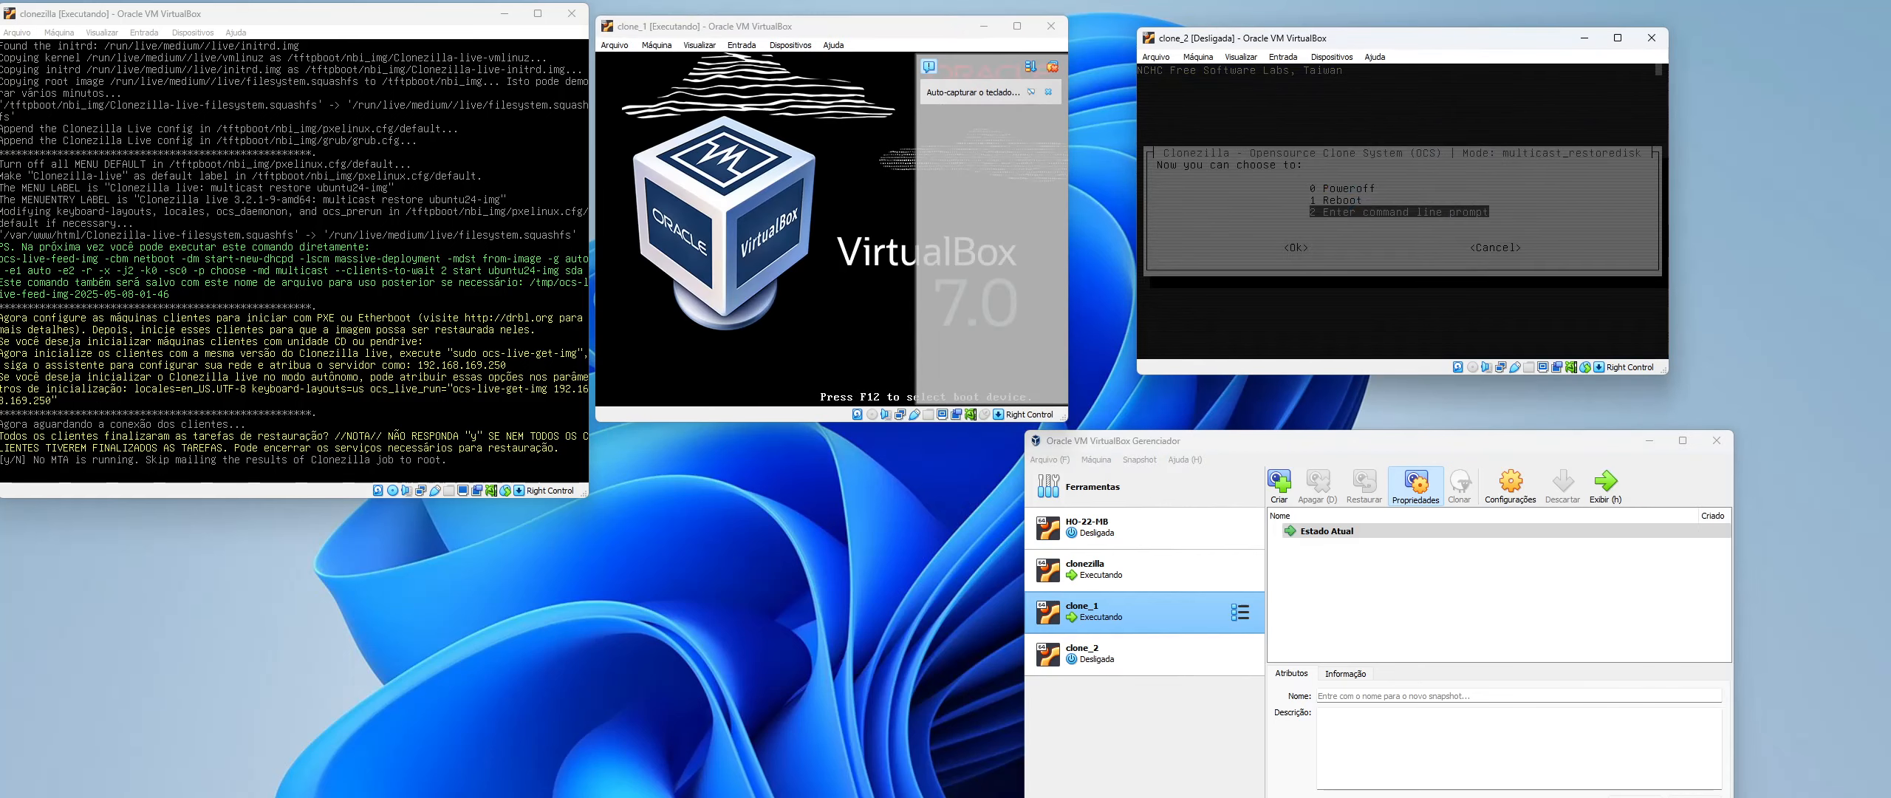
# - In clone_2's system settings, disable network boot, move it to the end of the boot order and put the hard disk first
pyautogui.click(1131, 656)
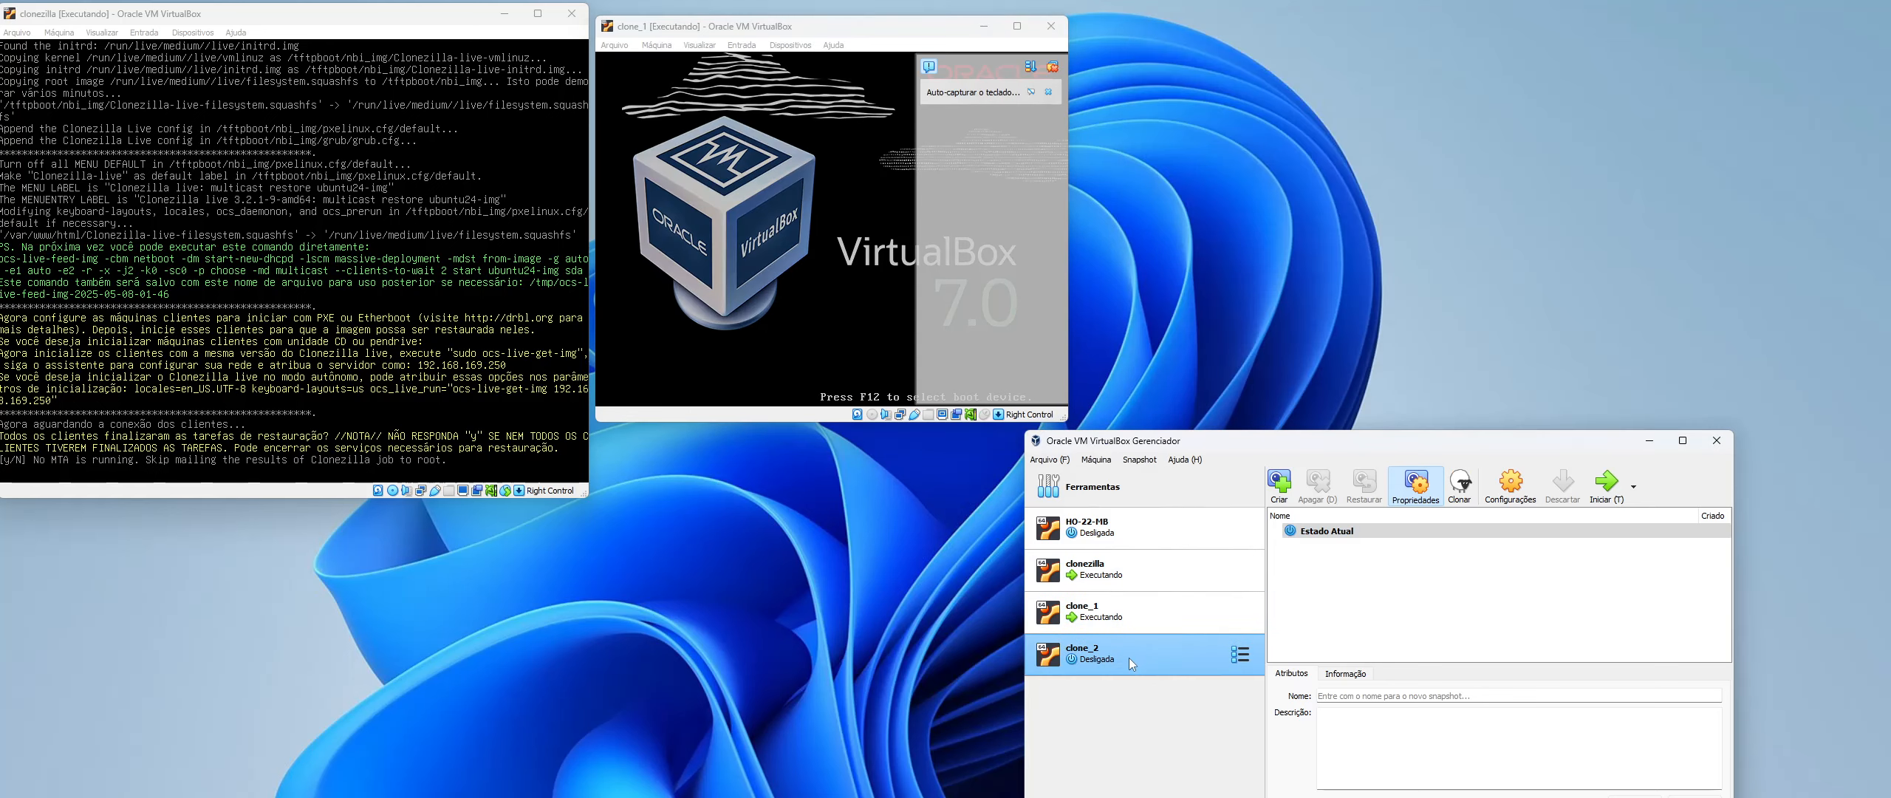
pyautogui.rightClick(1130, 656)
pyautogui.click(1182, 360)
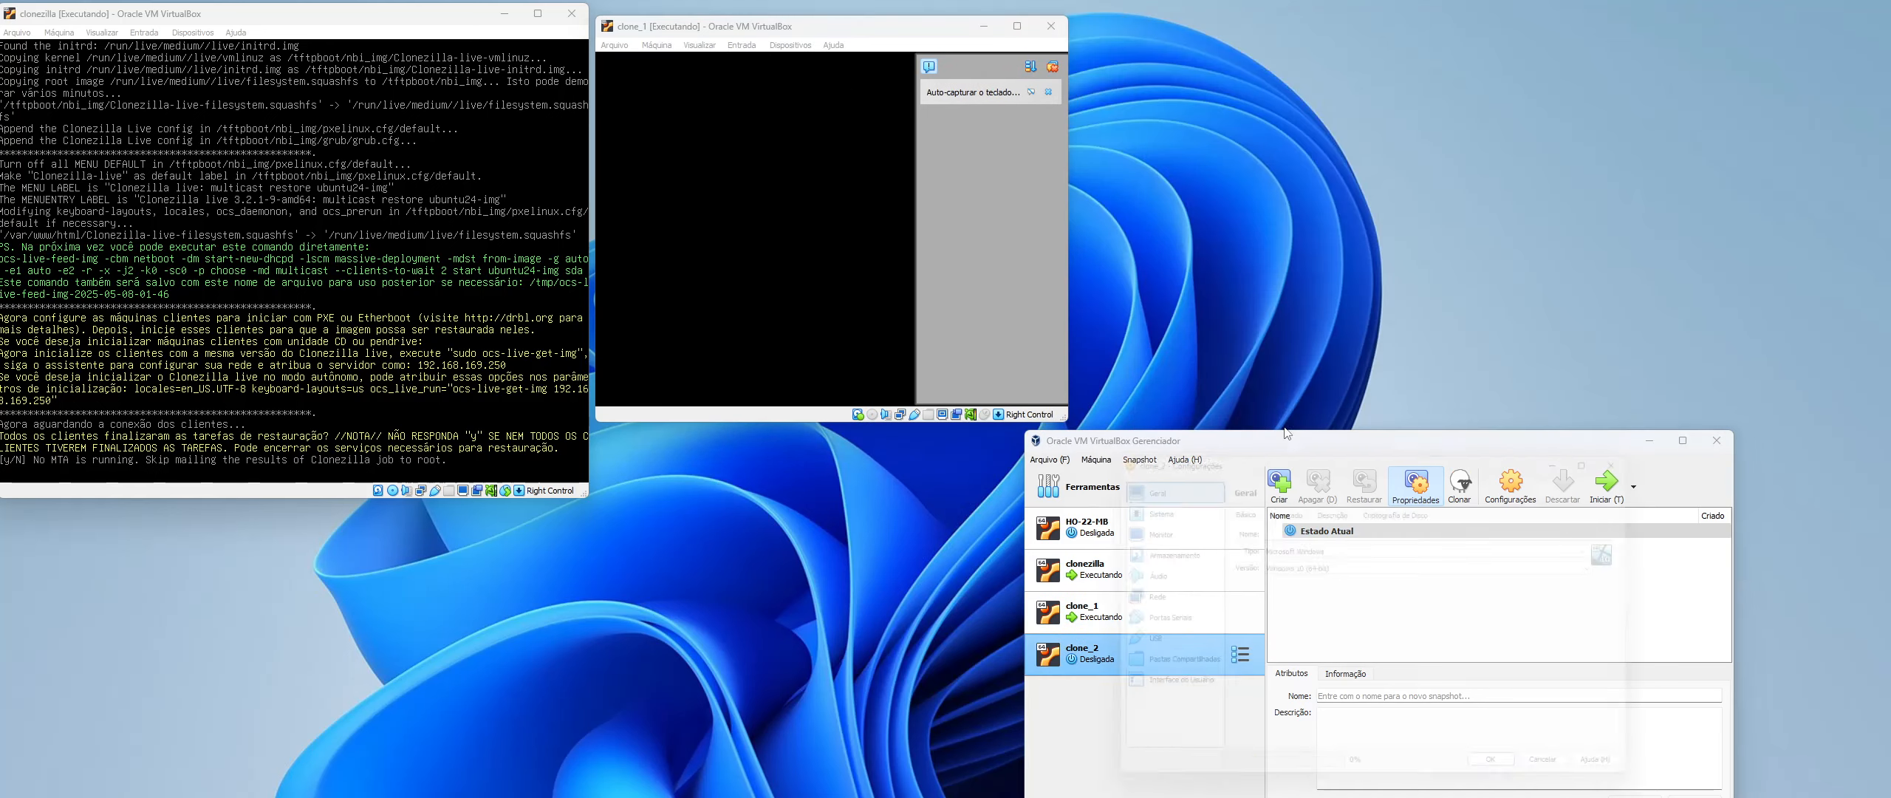
pyautogui.click(1137, 502)
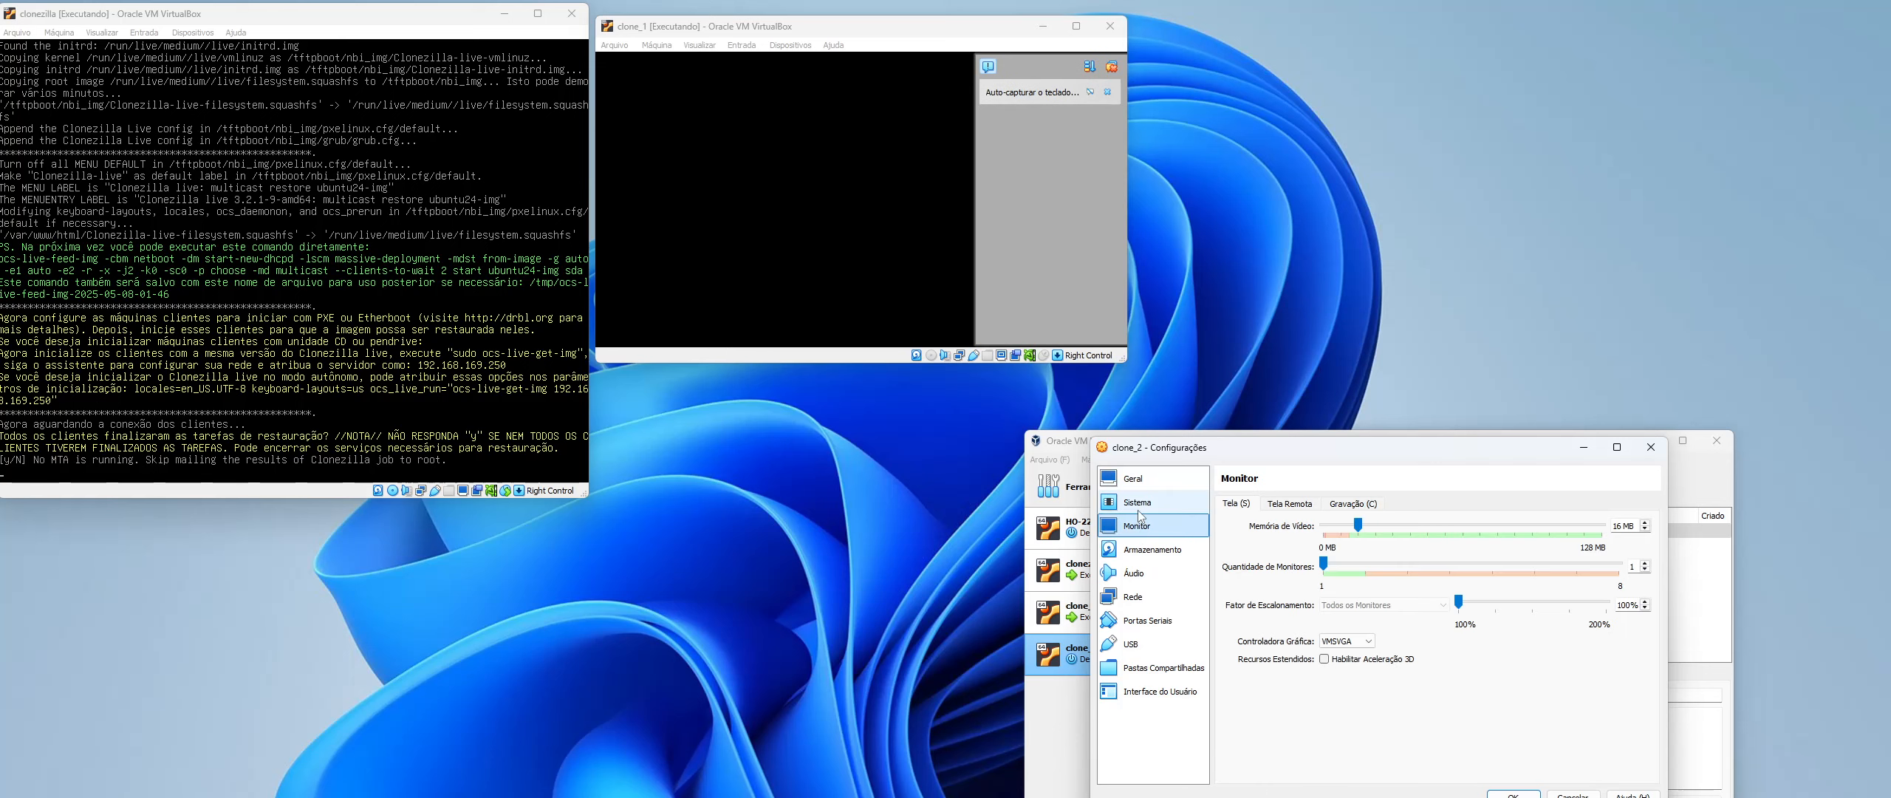
pyautogui.click(1326, 565)
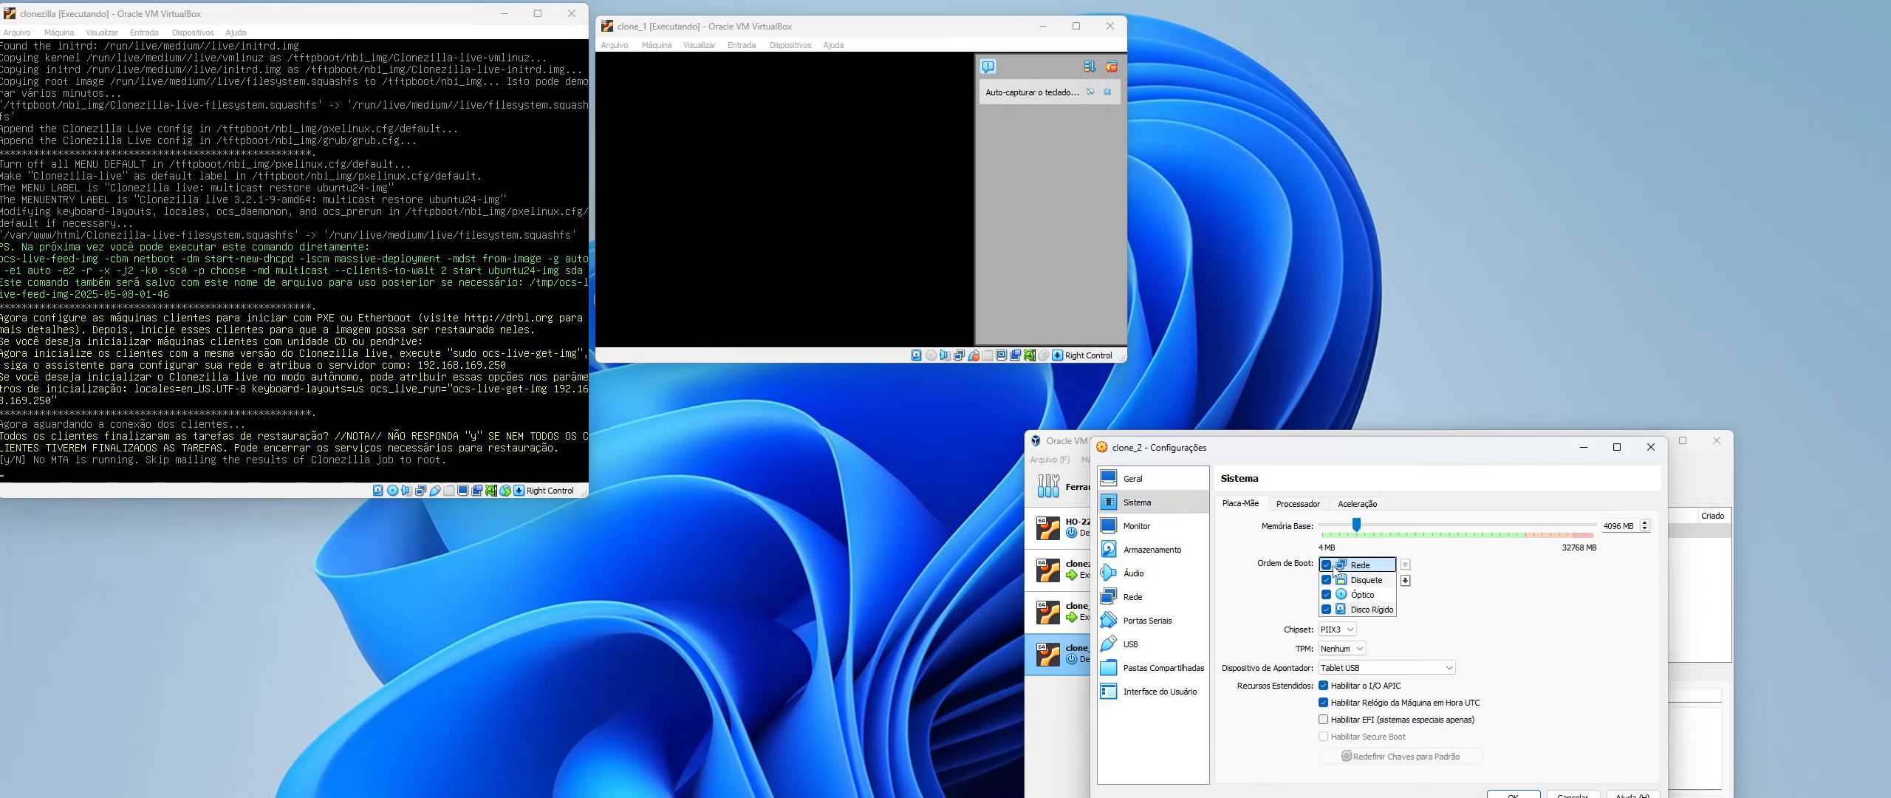
pyautogui.click(1405, 579)
pyautogui.click(1405, 580)
pyautogui.click(1405, 580)
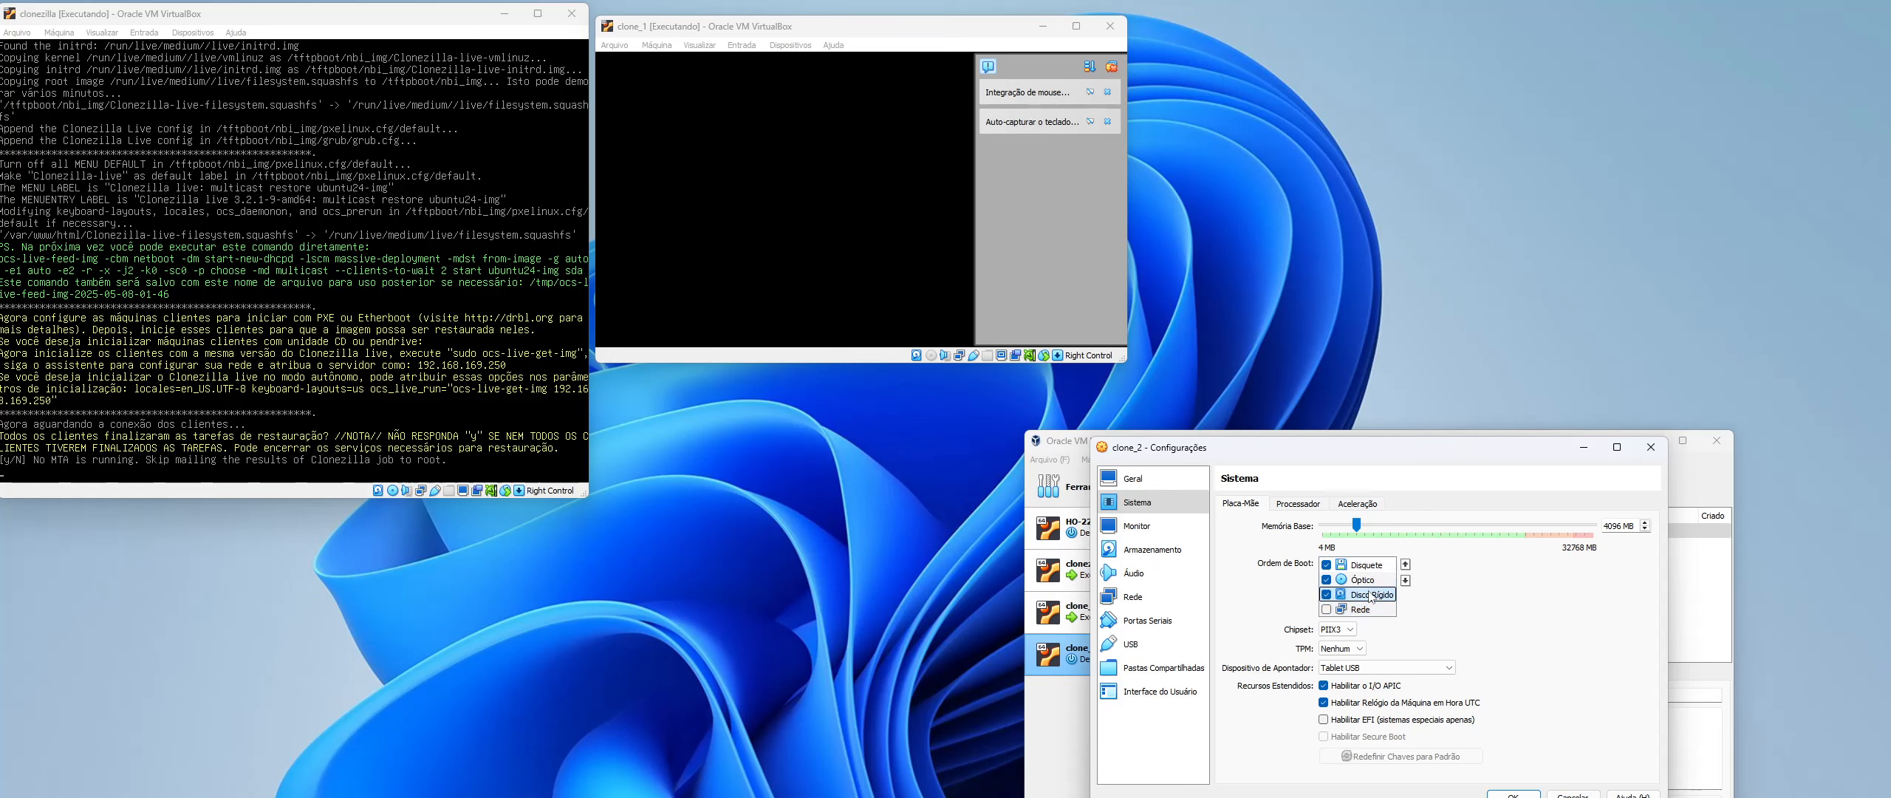
pyautogui.click(1404, 564)
pyautogui.click(1405, 565)
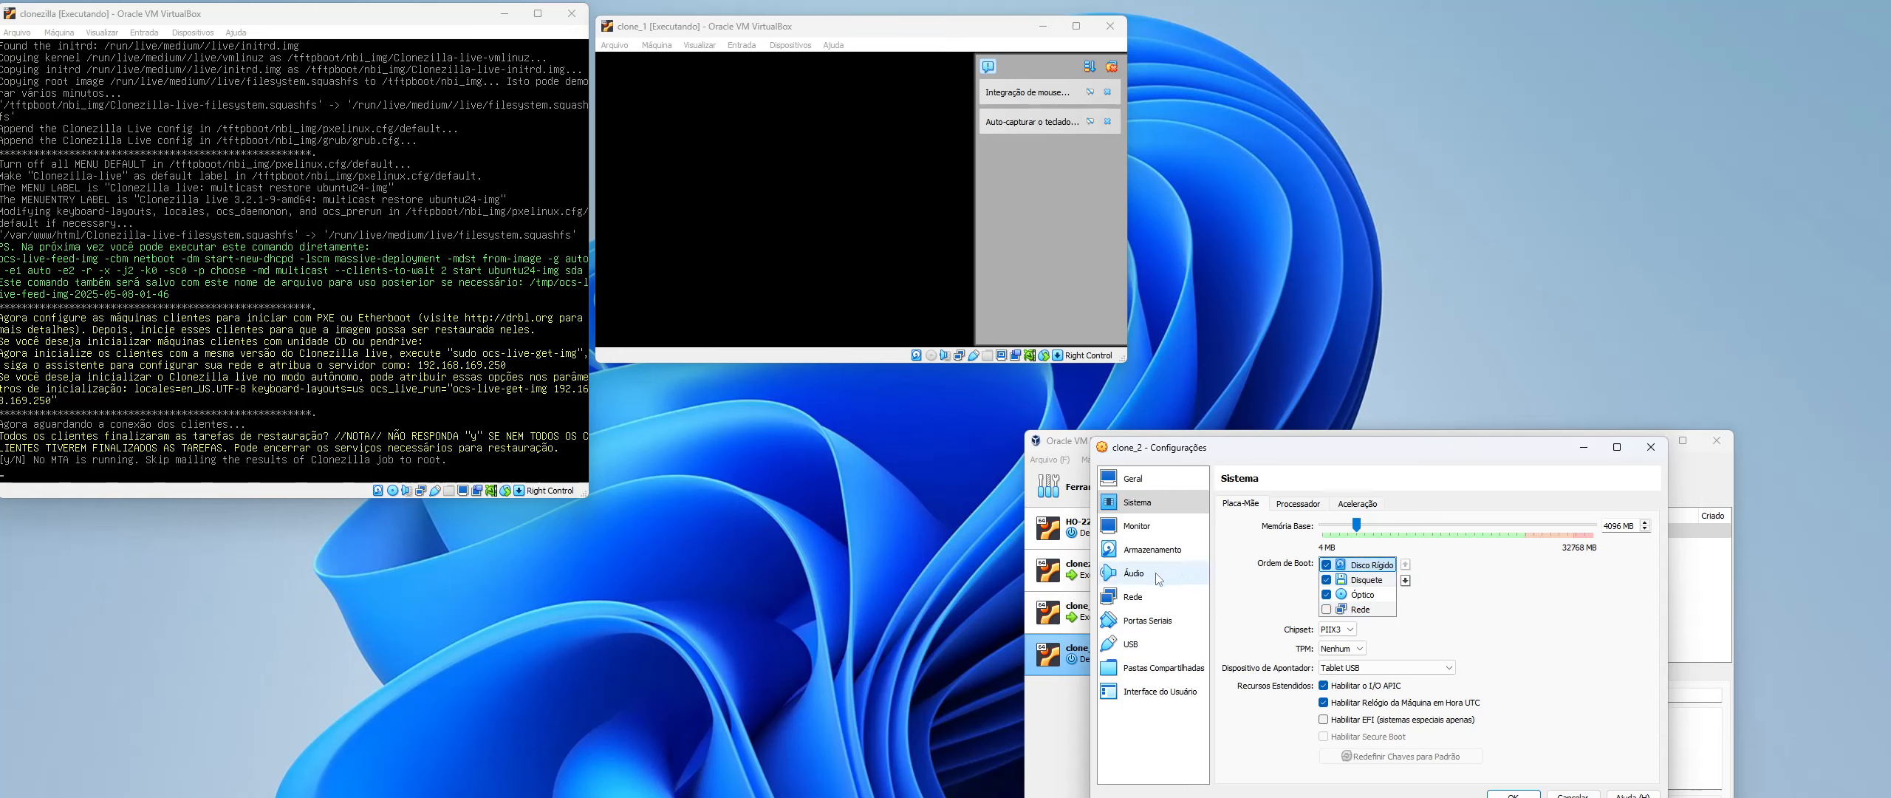
# - Connect clone_2's network adapter 1 to NAT and start the virtual machine, clearing clone_1's notifications
pyautogui.click(1135, 598)
pyautogui.click(1352, 546)
pyautogui.click(1353, 563)
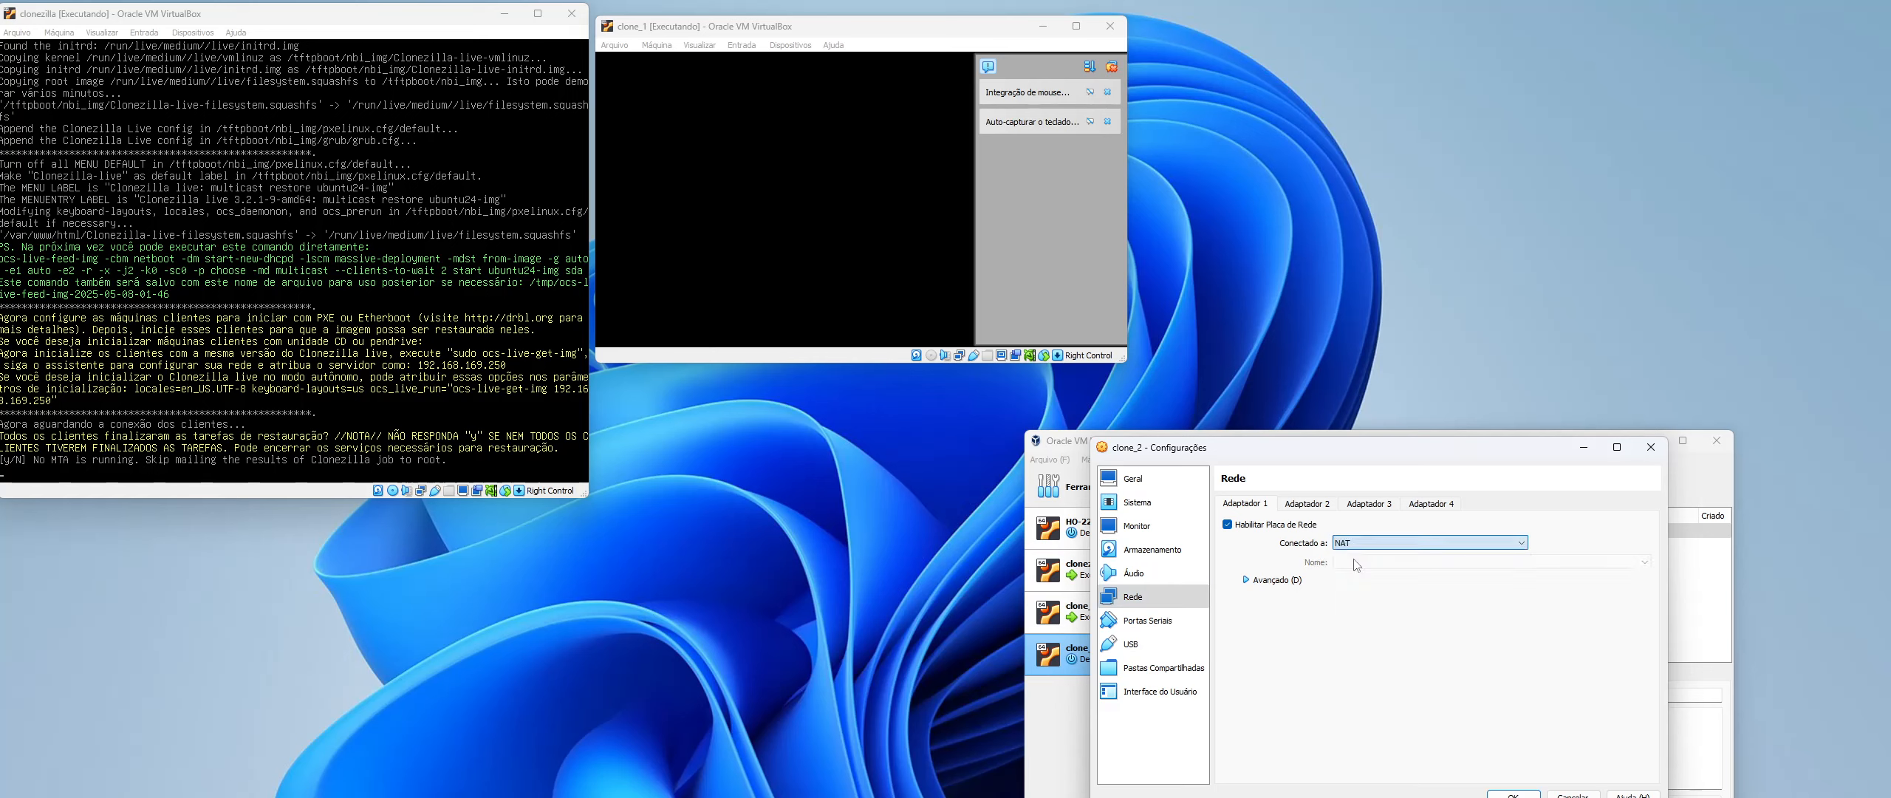
pyautogui.moveTo(1477, 446); pyautogui.dragTo(1485, 287)
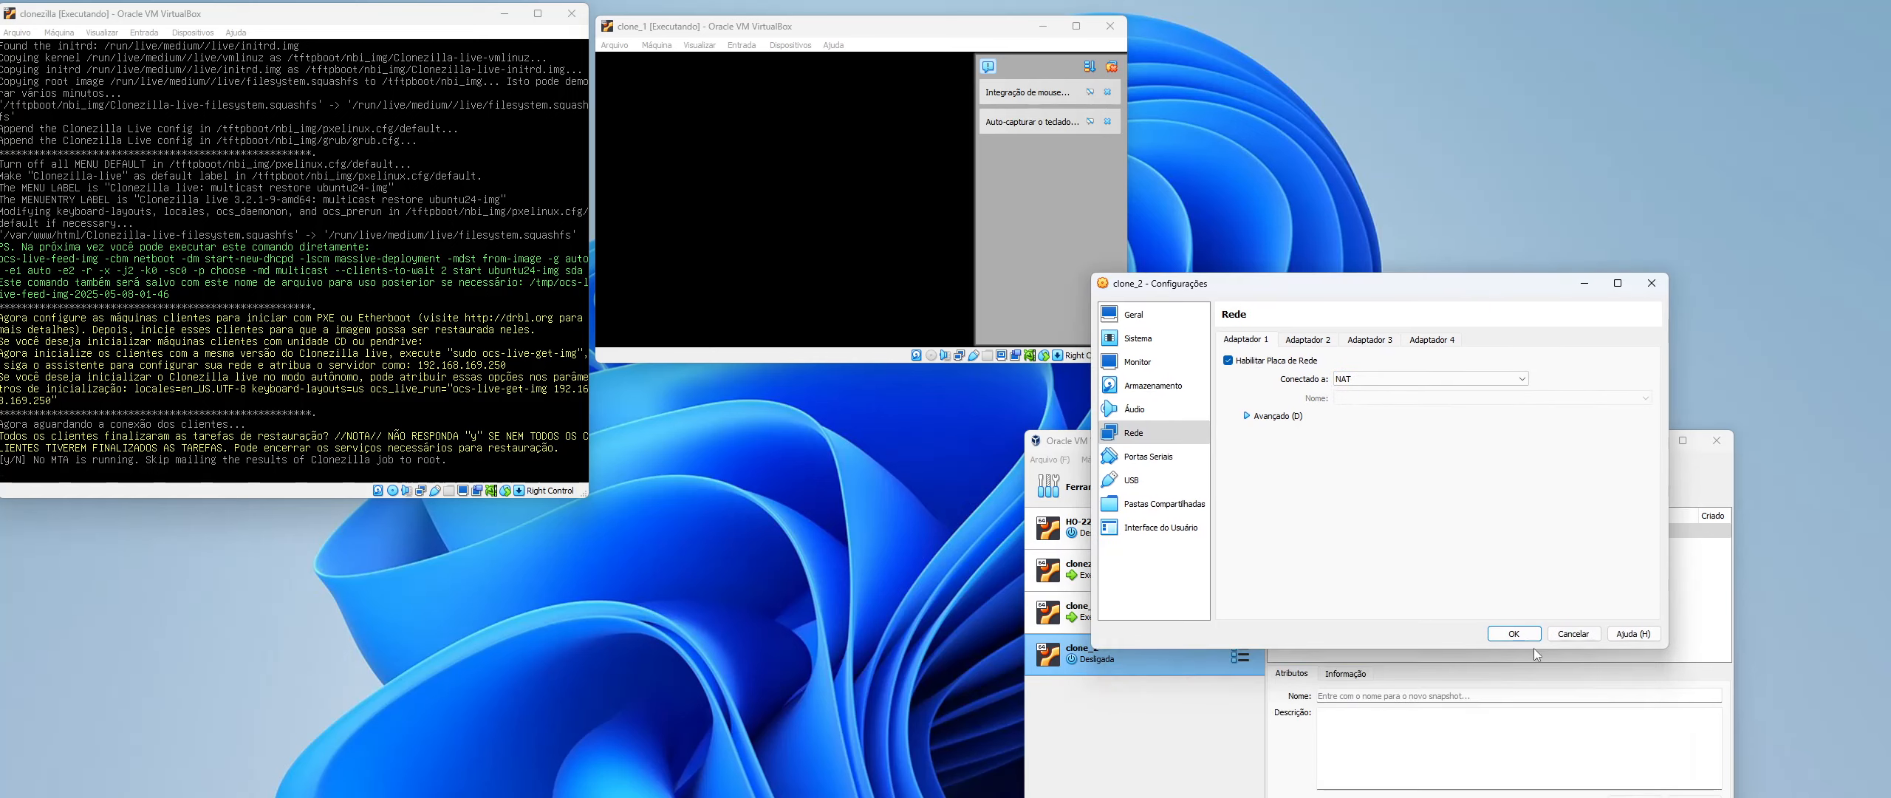
pyautogui.click(1526, 640)
pyautogui.click(1607, 484)
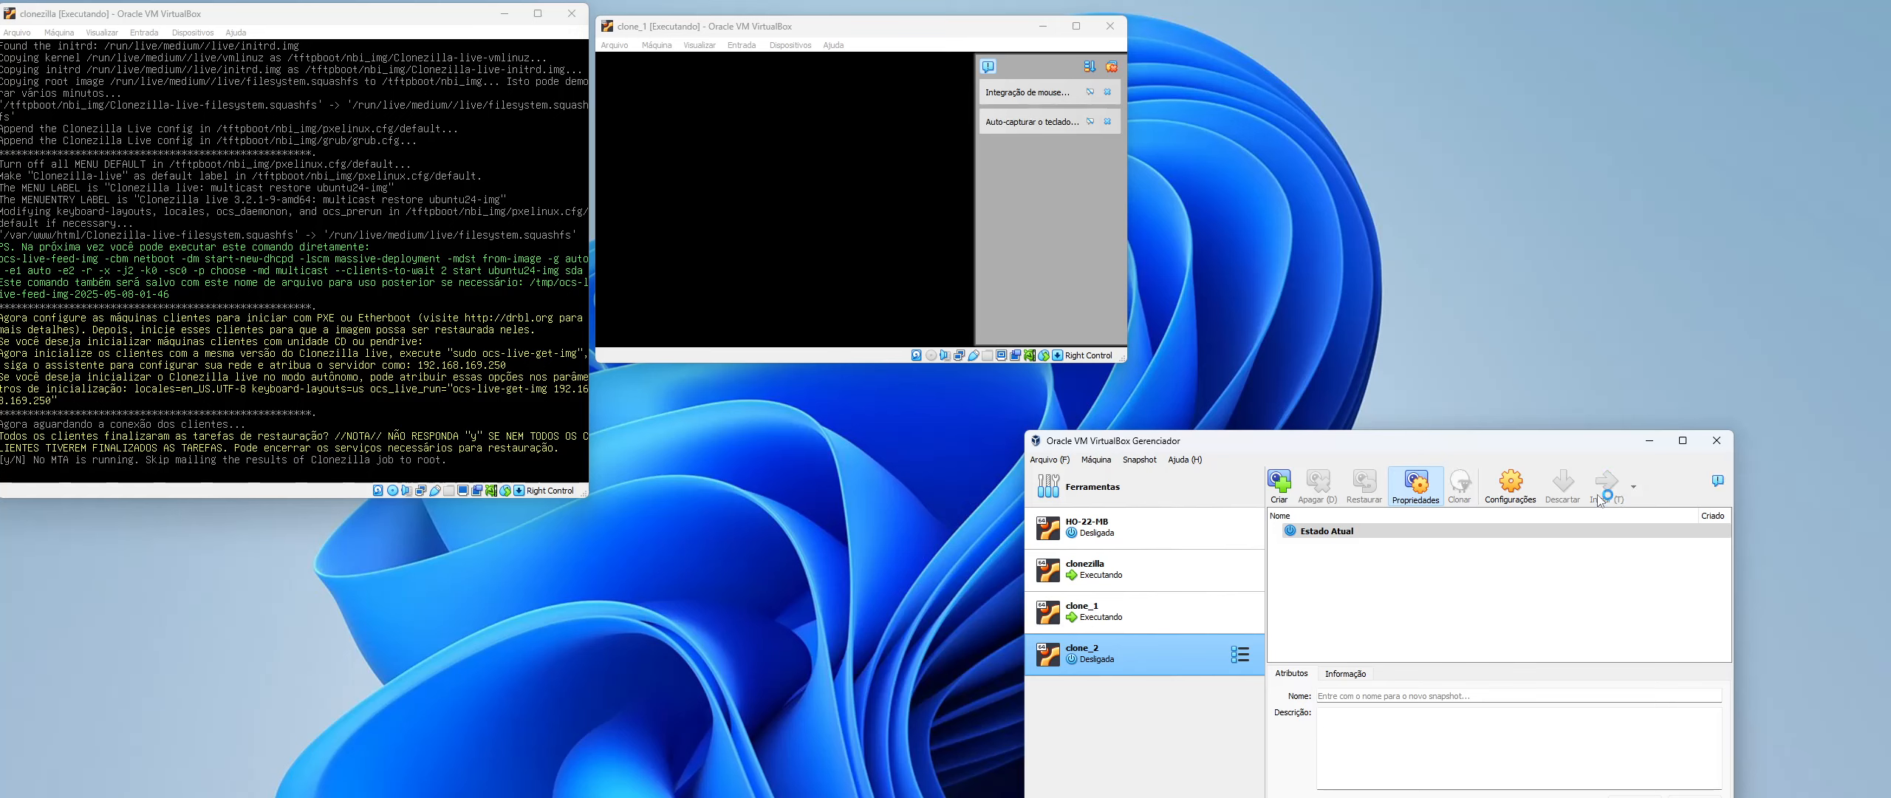
pyautogui.click(1109, 66)
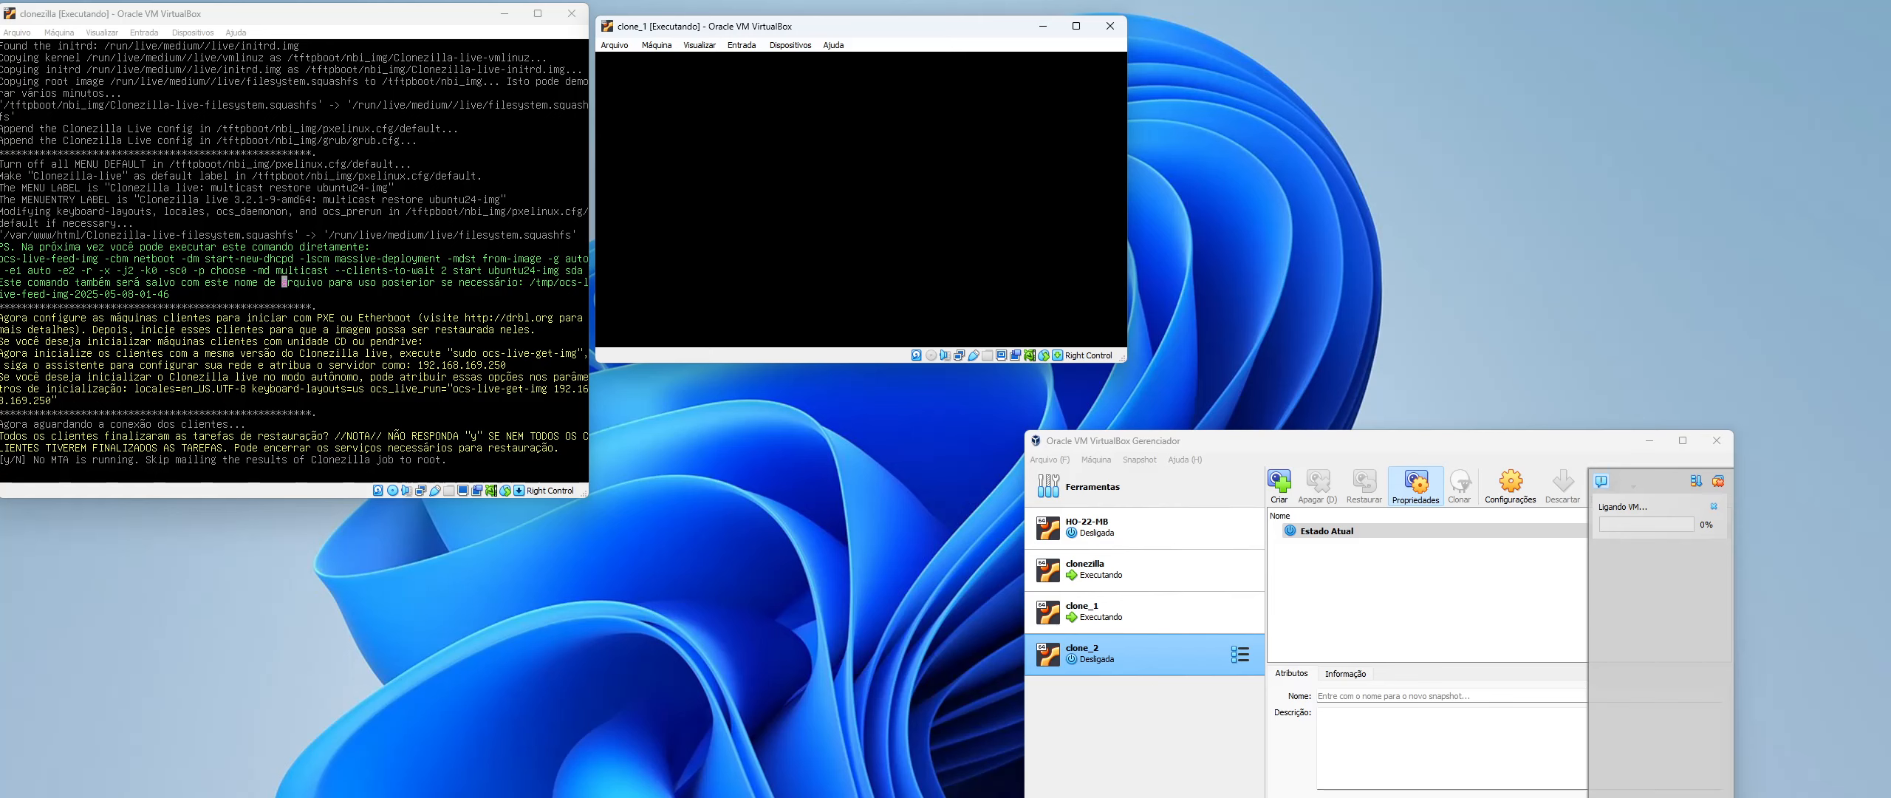
# - Answer y on the Clonezilla server to confirm that all clients have finished restoring and stop the multicast services
pyautogui.click(378, 352)
pyautogui.write('y')
pyautogui.press('Return')
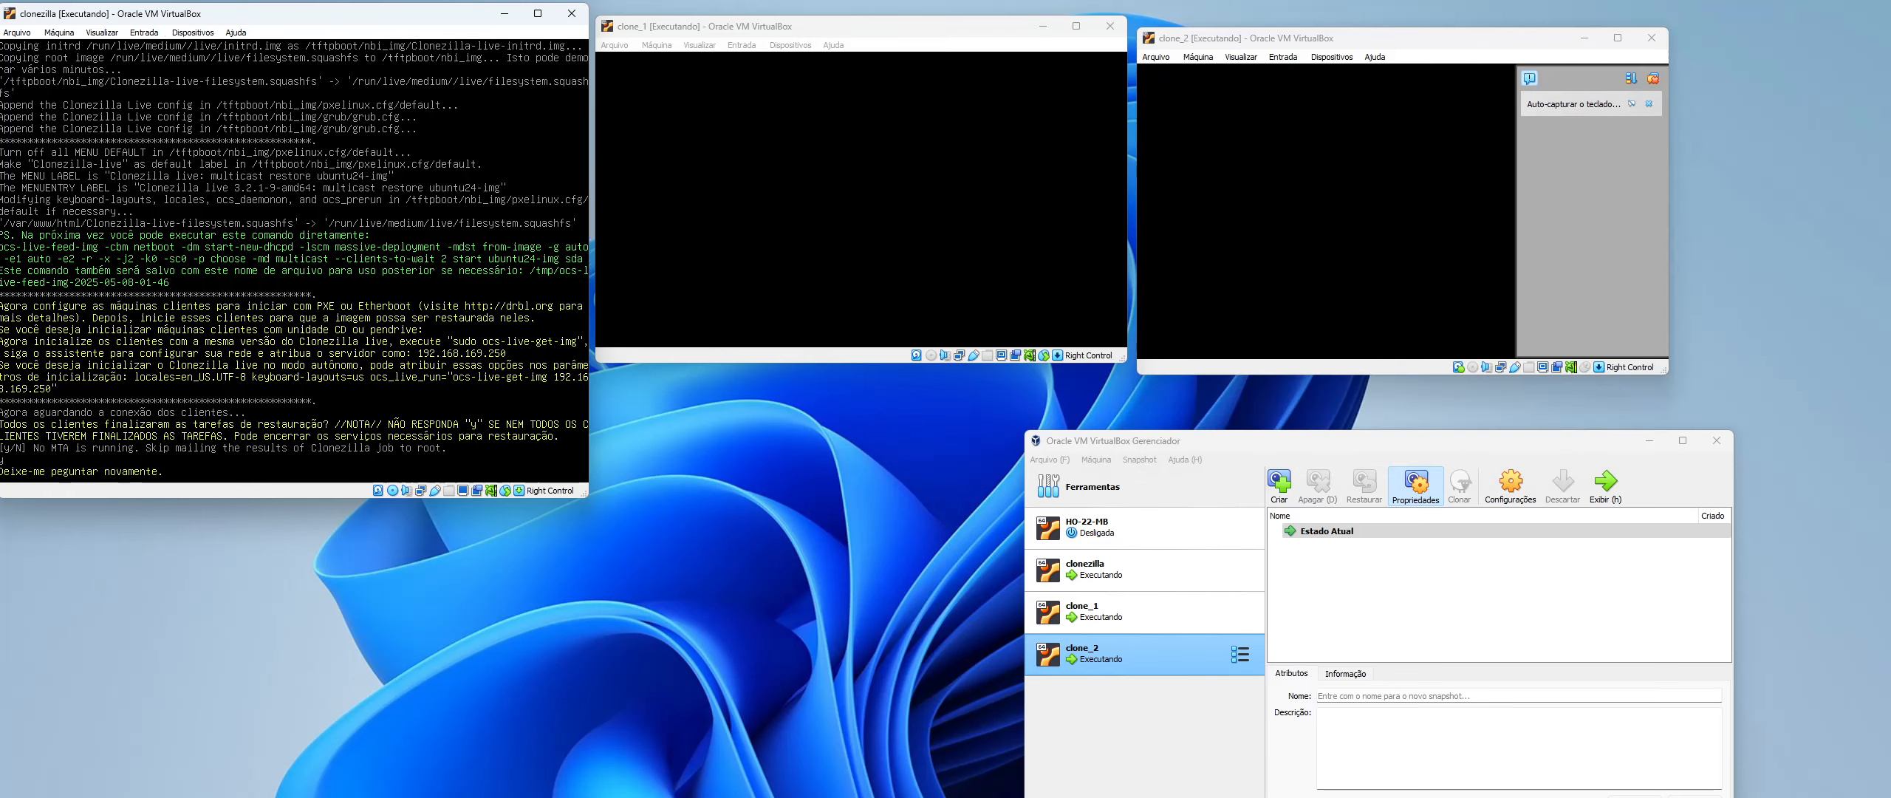
pyautogui.write('y')
pyautogui.press('Return')
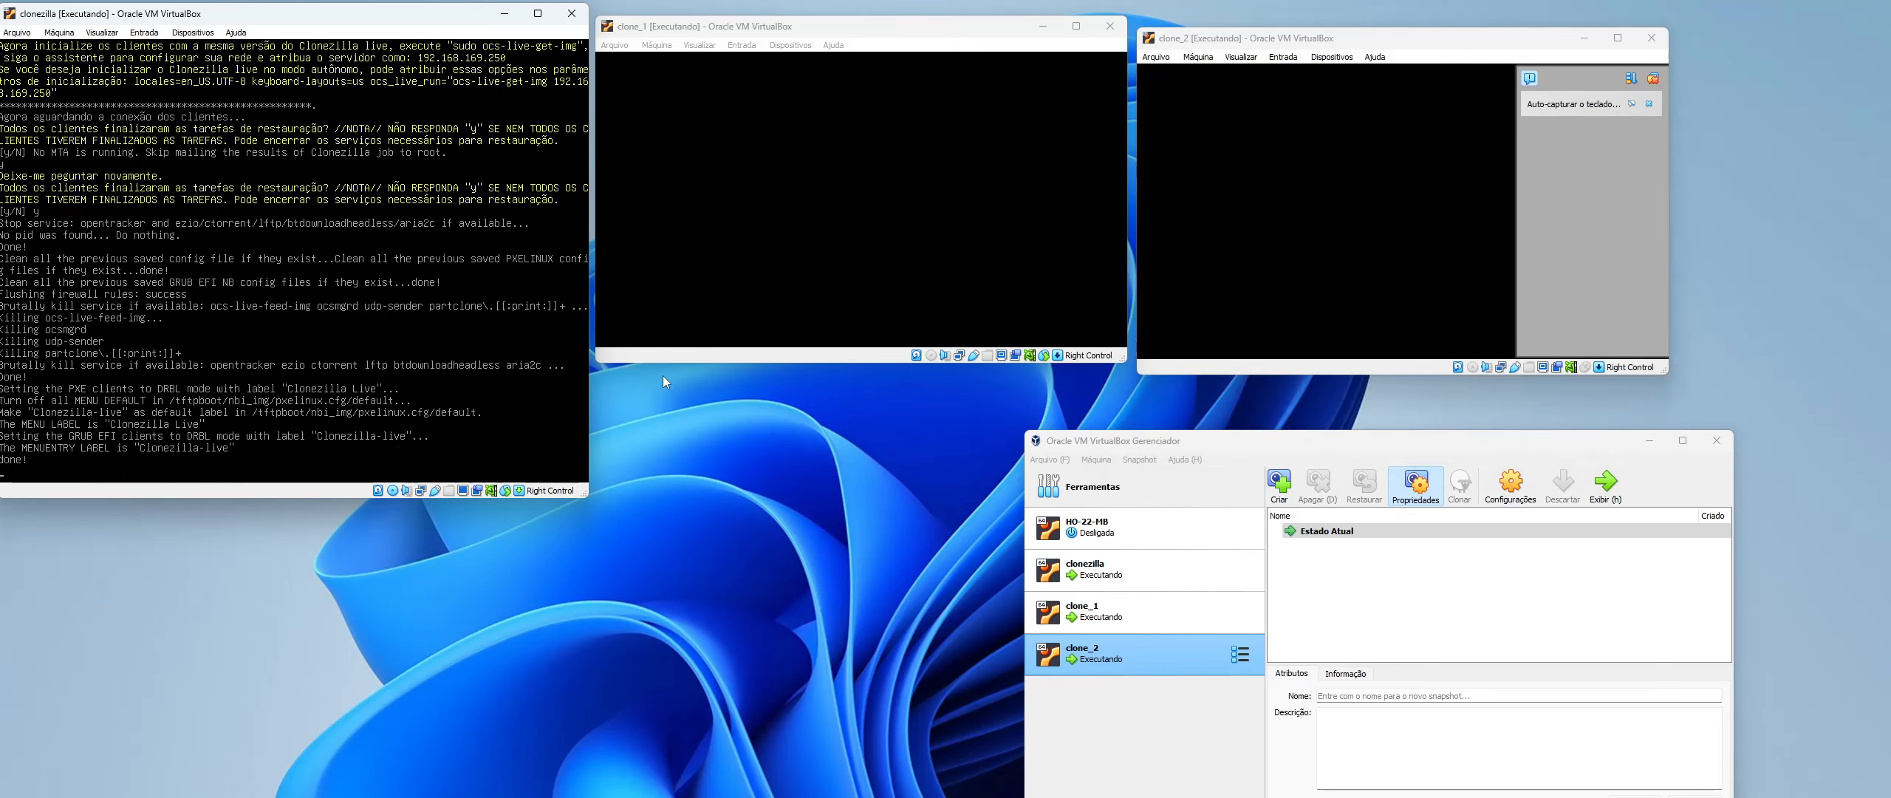
# - Continue to the Clonezilla server's final mode menu and close the clonezilla virtual machine by powering it off
pyautogui.press('Return')
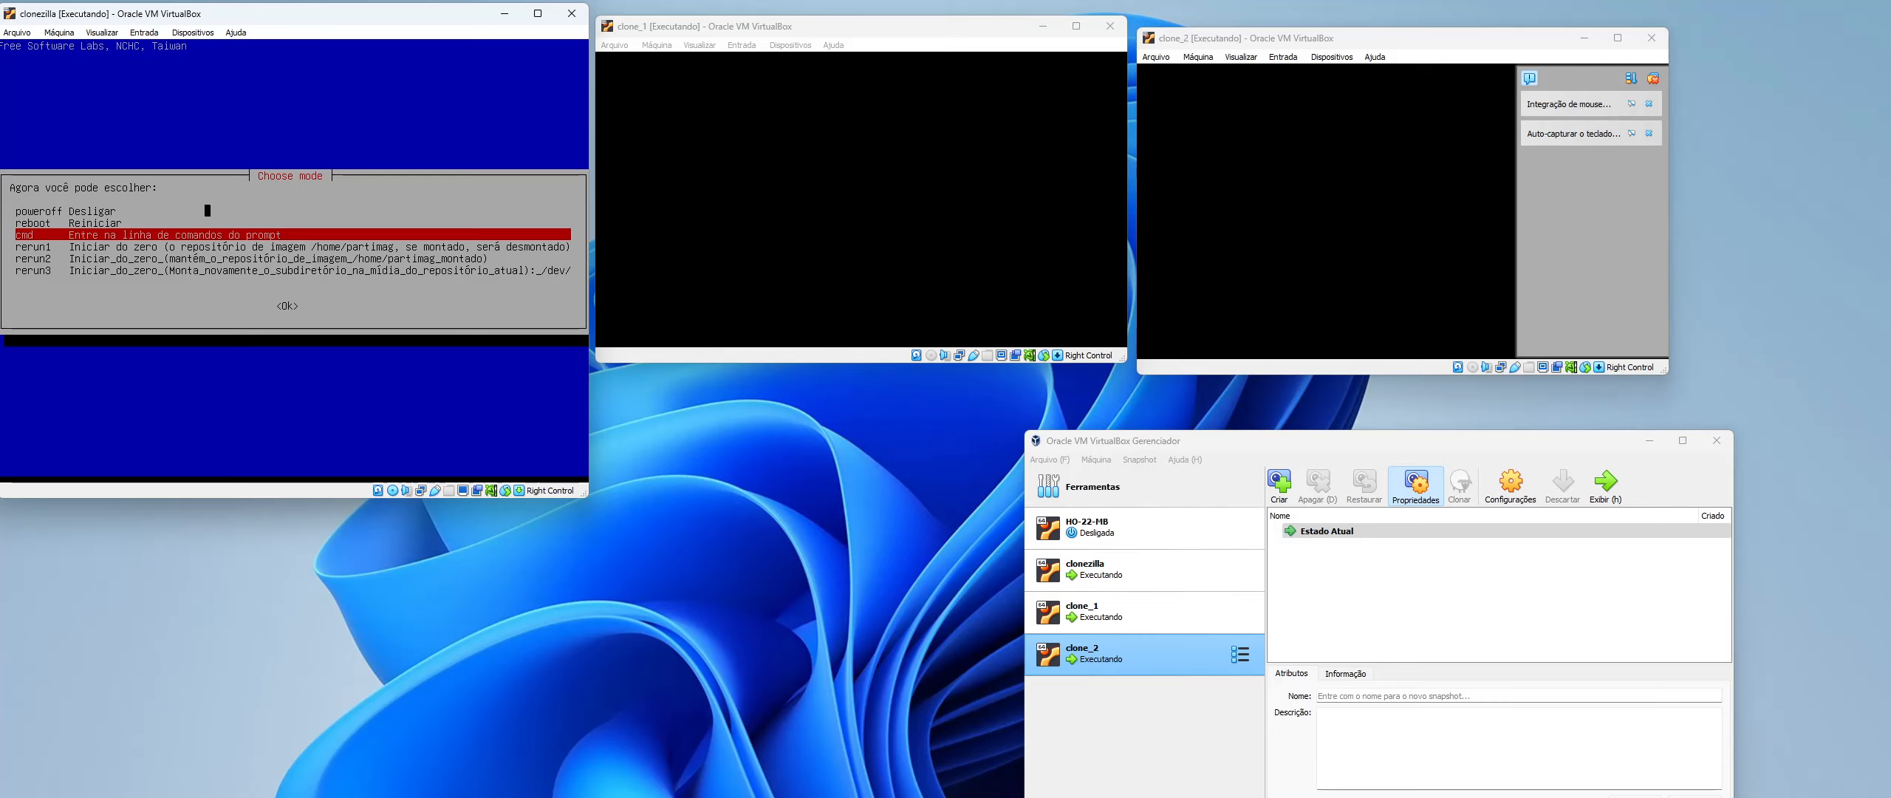
pyautogui.click(578, 12)
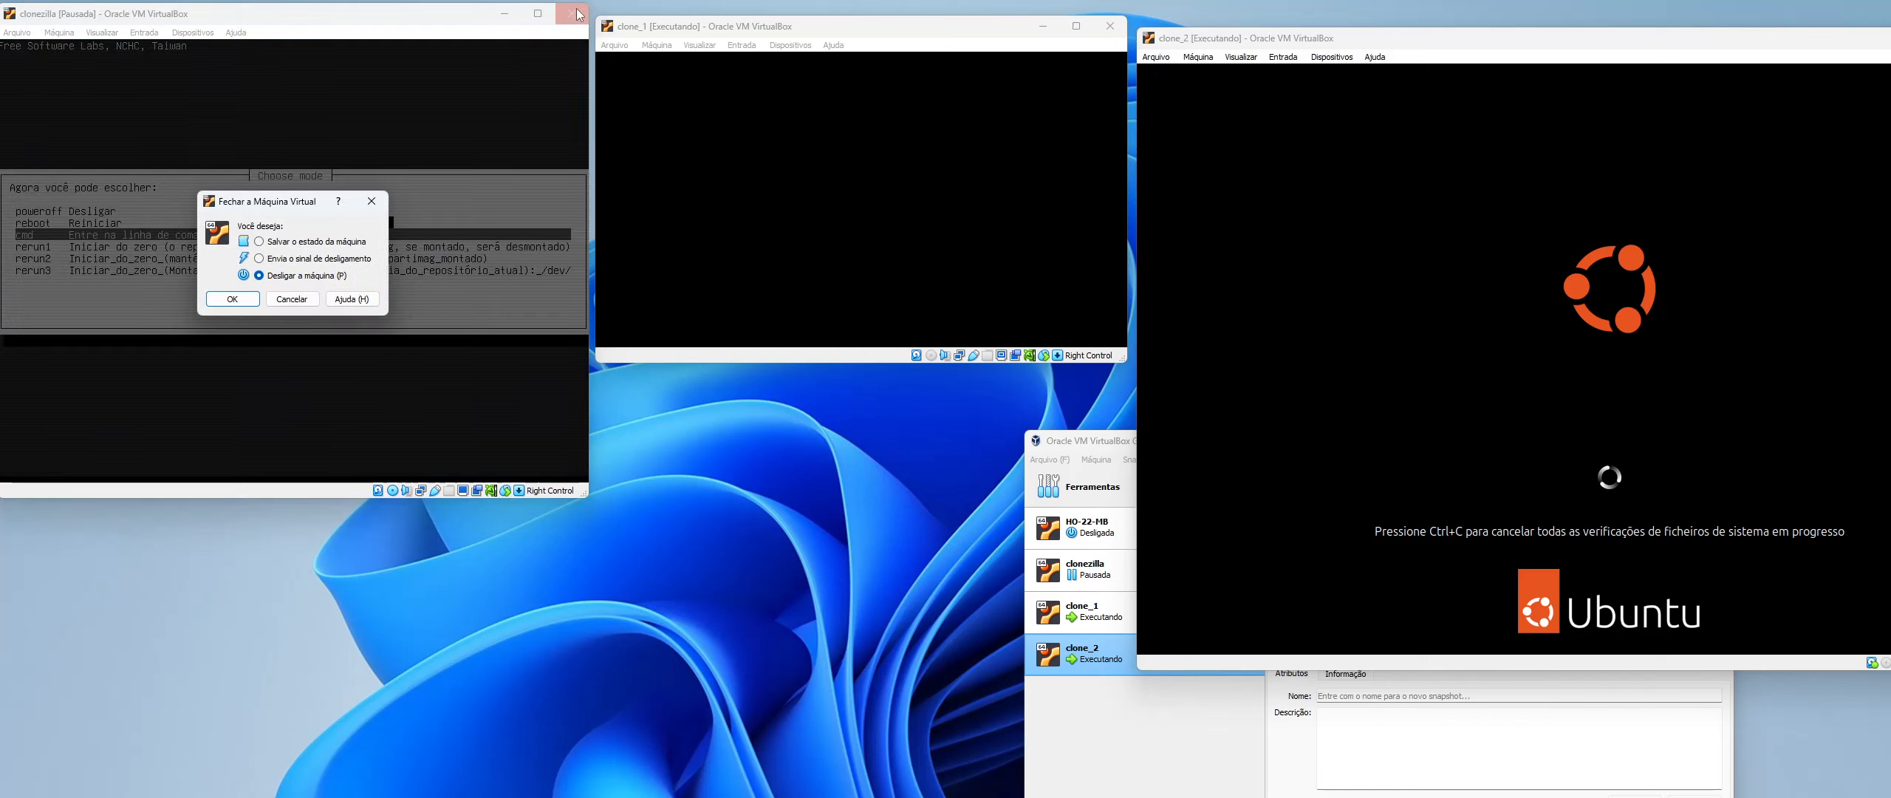
pyautogui.click(232, 296)
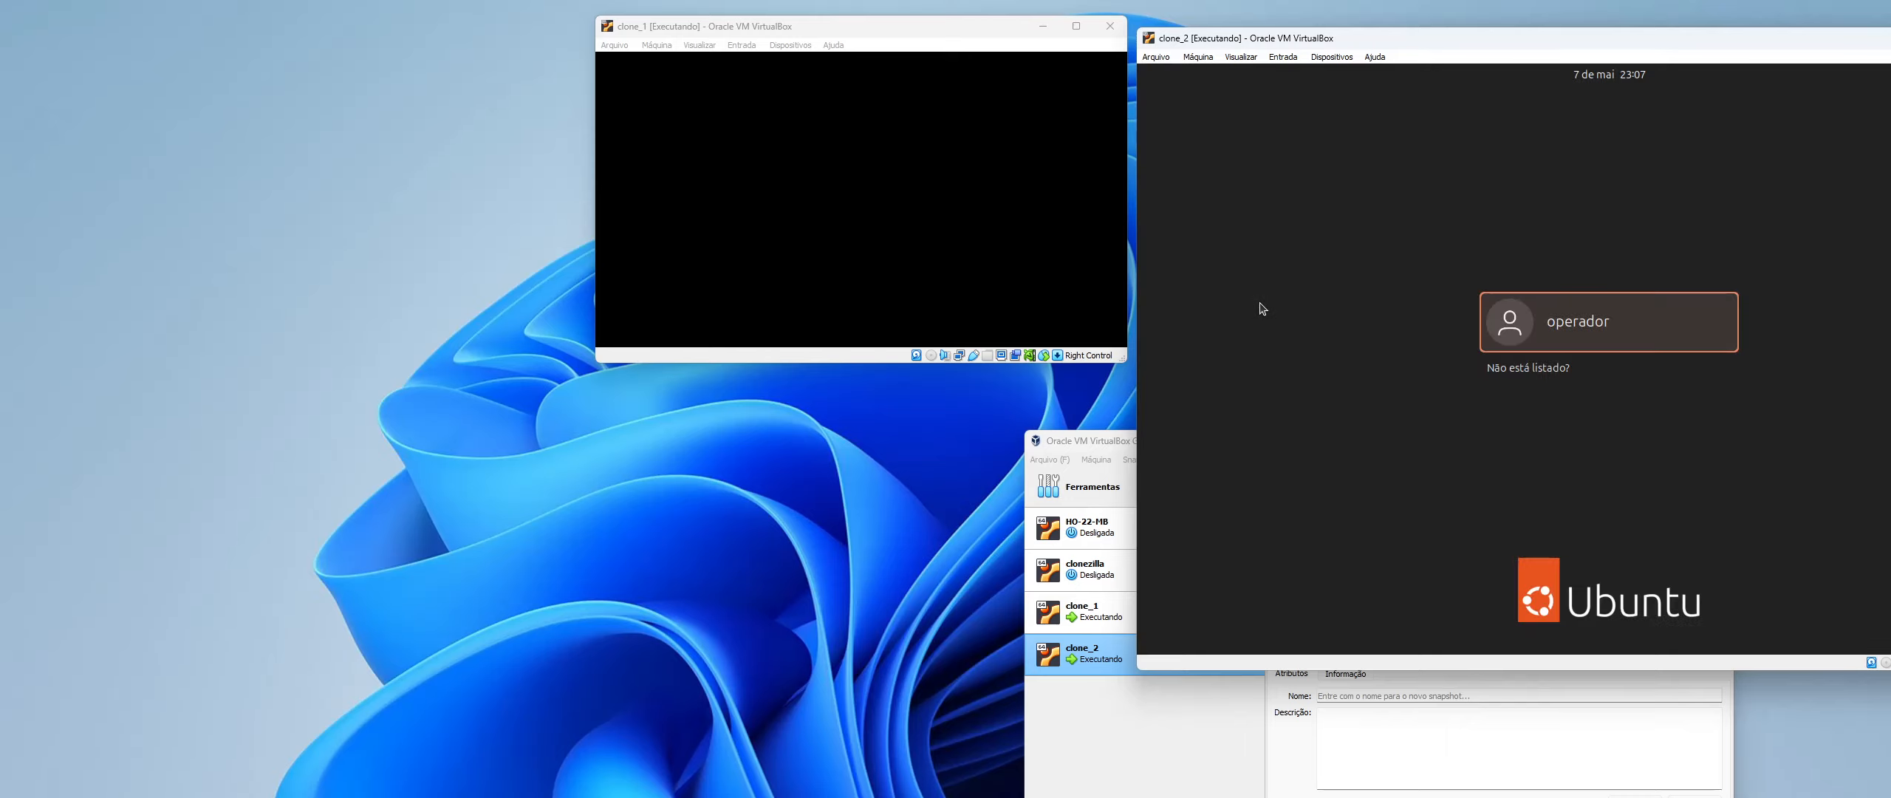
# - Log in to Ubuntu on clone_2 with the listed user account by entering its password
pyautogui.click(1576, 328)
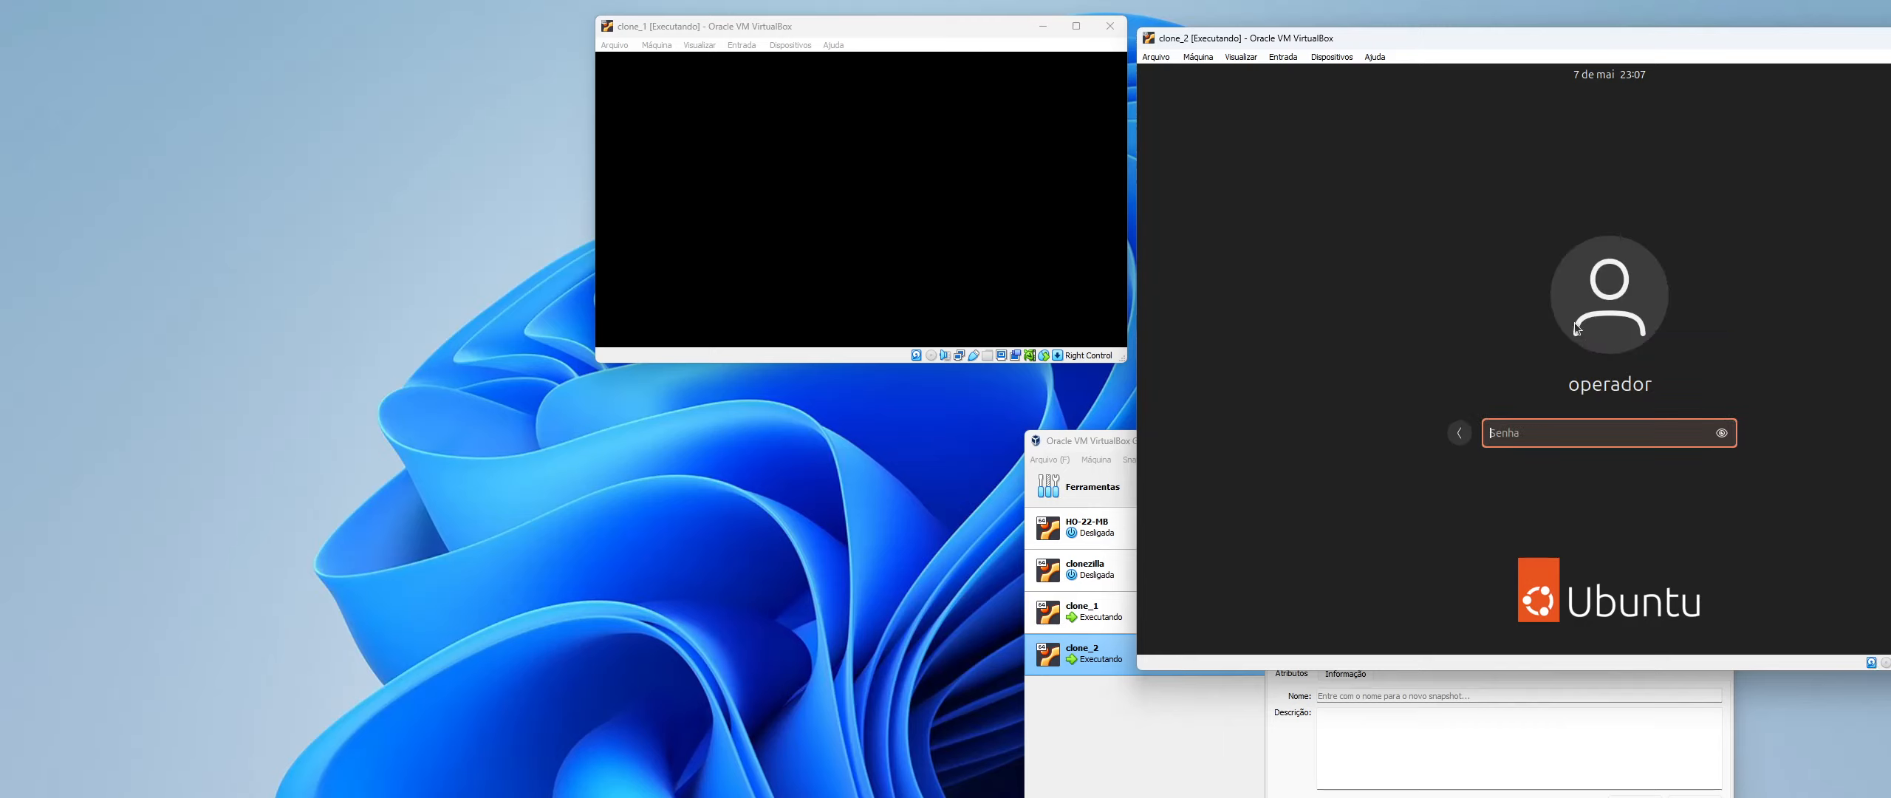
pyautogui.write('••••••••••')
pyautogui.press('Return')
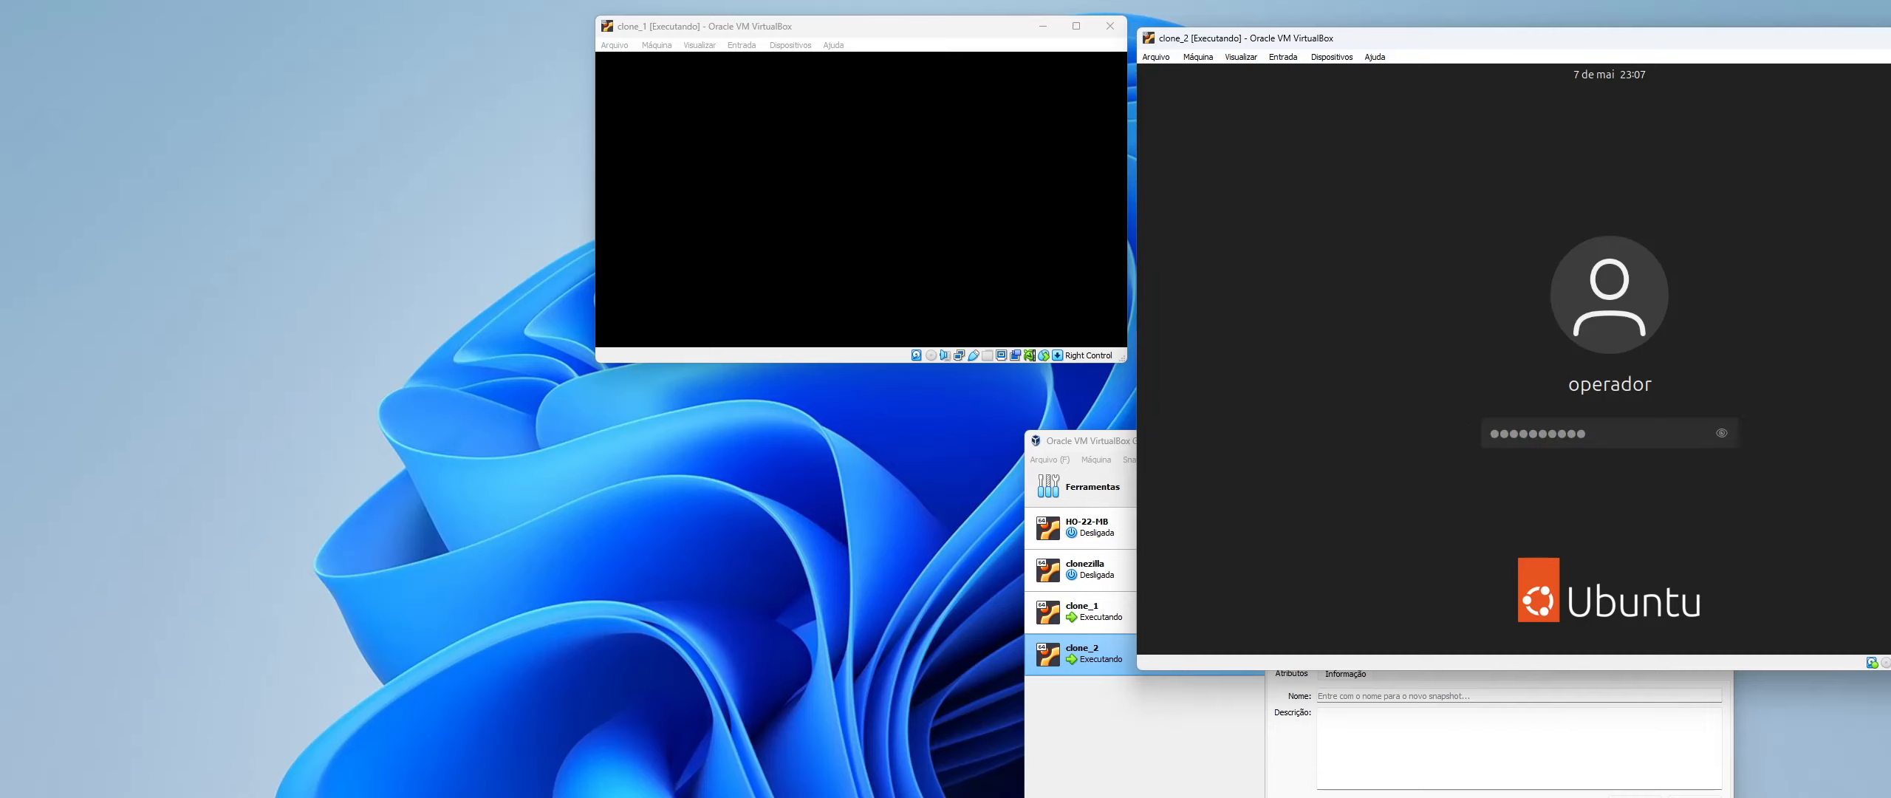